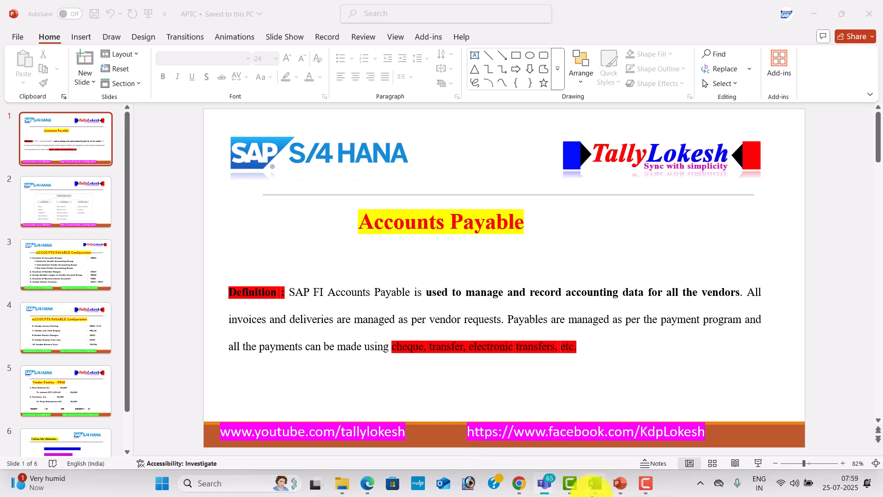
Switch from the PowerPoint Accounts Payable slide to the YouTube channel page in Chrome
mouse_move(519, 491)
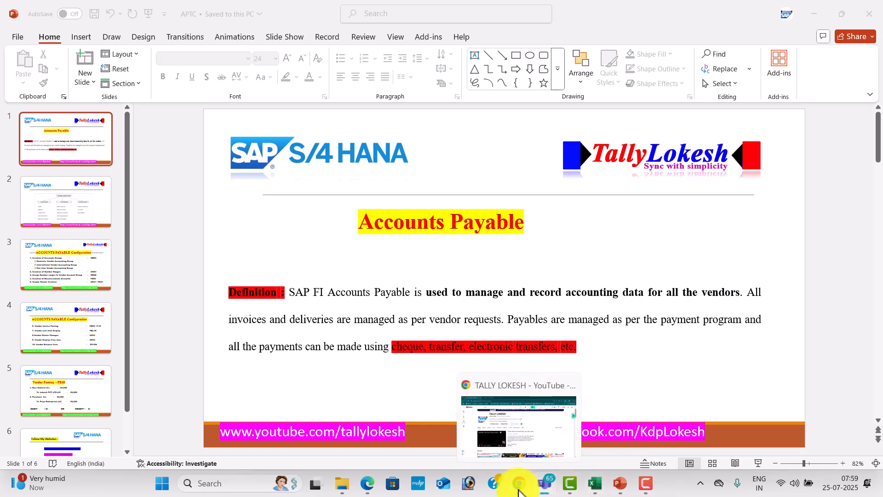
left_click(528, 454)
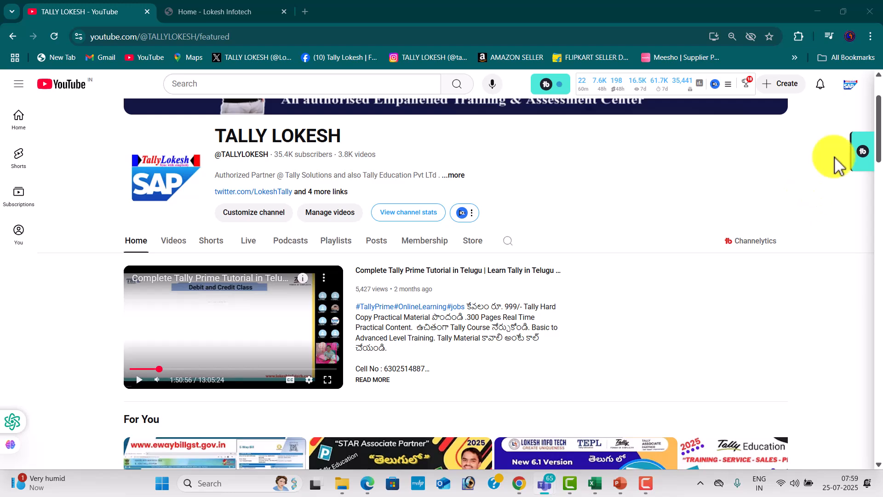
Open the channel's Videos tab and scroll through the latest SAP FICO and Tally Prime uploads
left_click_drag(881, 112, 882, 67)
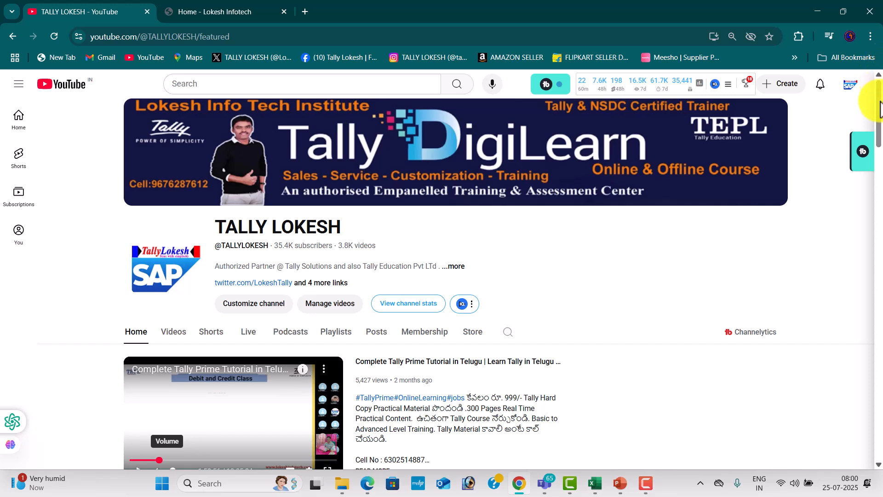
left_click_drag(880, 105, 880, 152)
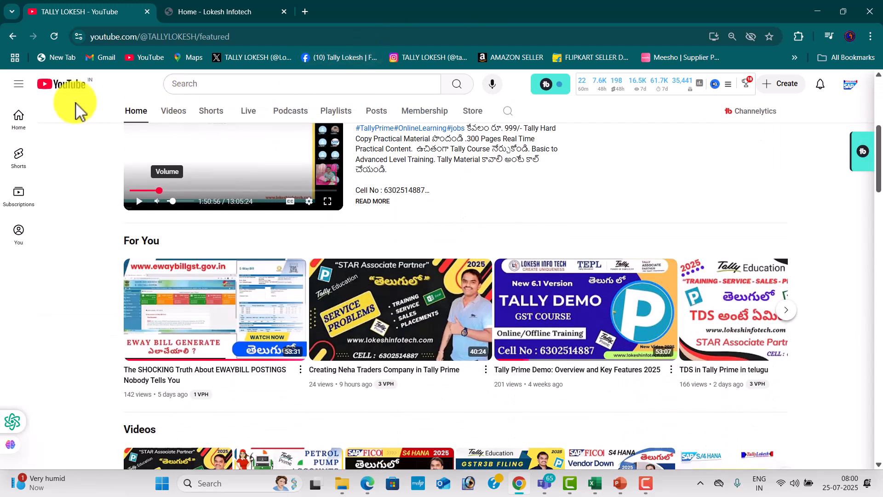
left_click(184, 112)
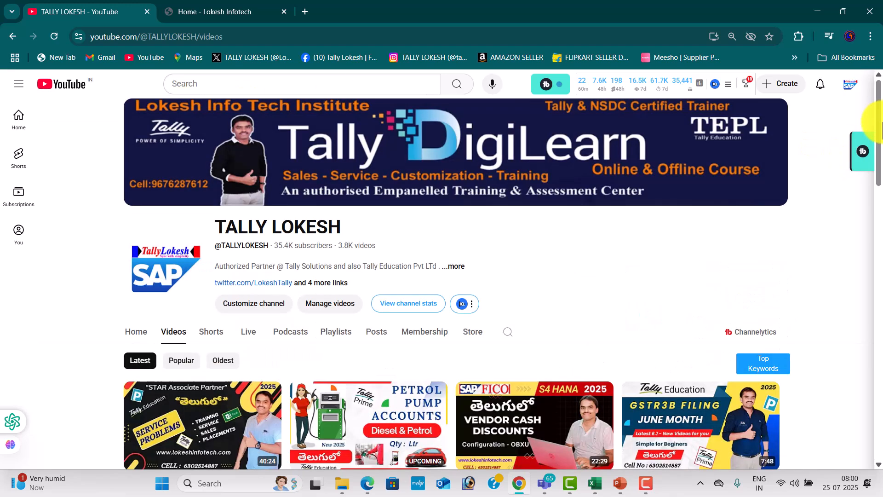
left_click_drag(881, 124, 881, 224)
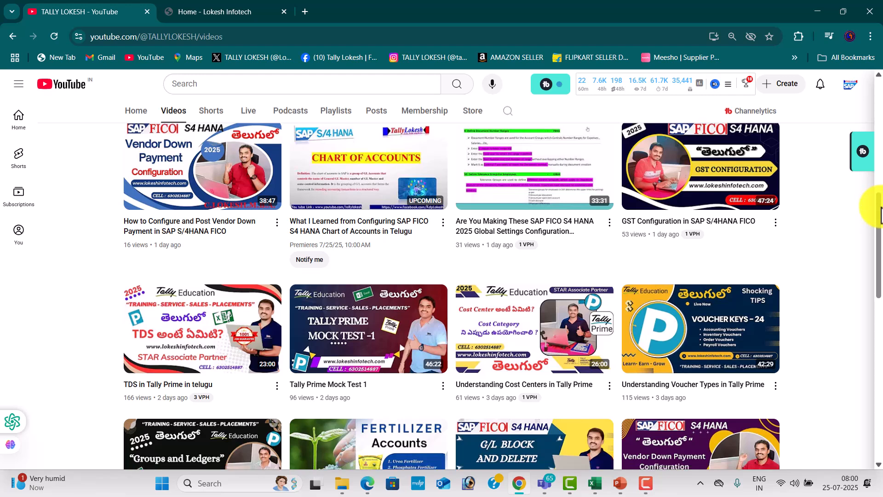
scroll(879, 221, "down", 1)
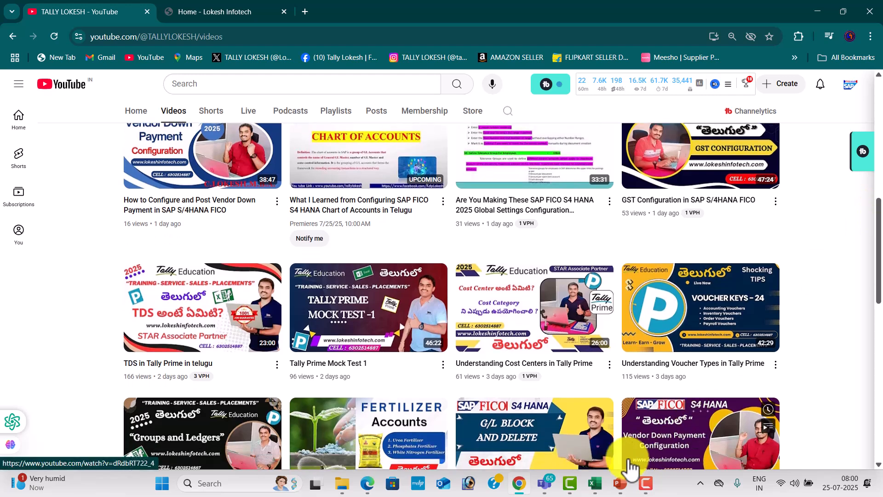
Bring the Excel workbook forward, switch to Sheet4 and select empty cell E37 below the GL notes
left_click(595, 482)
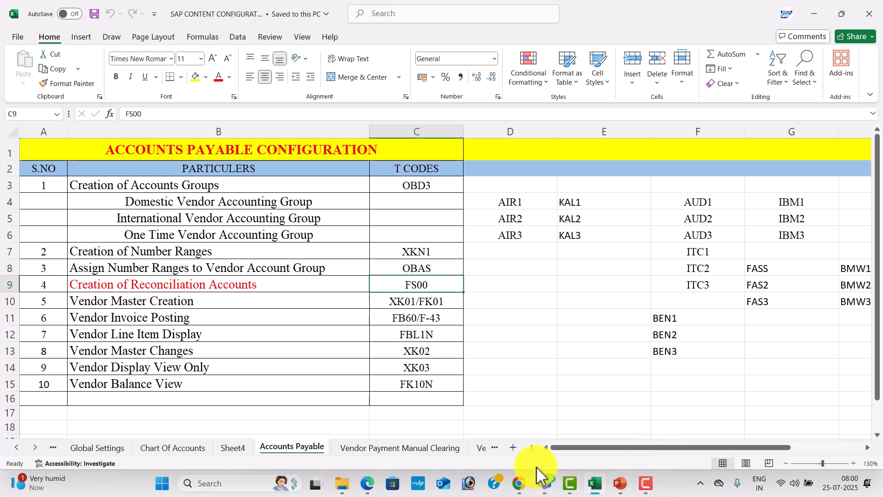
left_click(232, 447)
left_click(329, 327)
key("Down")
key("Down")
key("Down")
key("Down")
key("Down")
key("Down")
key("Down")
key("Down")
key("Down")
key("Down")
key("Down")
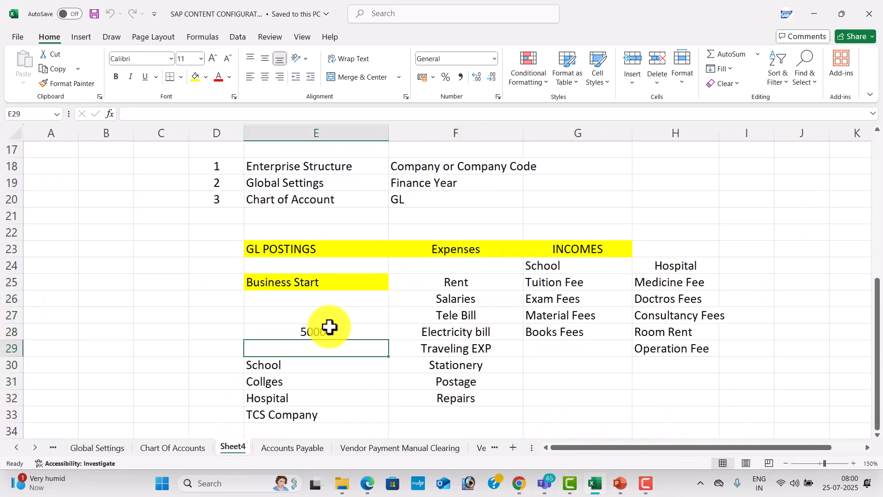
key("Down")
key("Down")
key("Down")
key("Down")
key("Down")
key("Down")
key("Down")
key("Down")
key("Down")
key("Down")
key("Down")
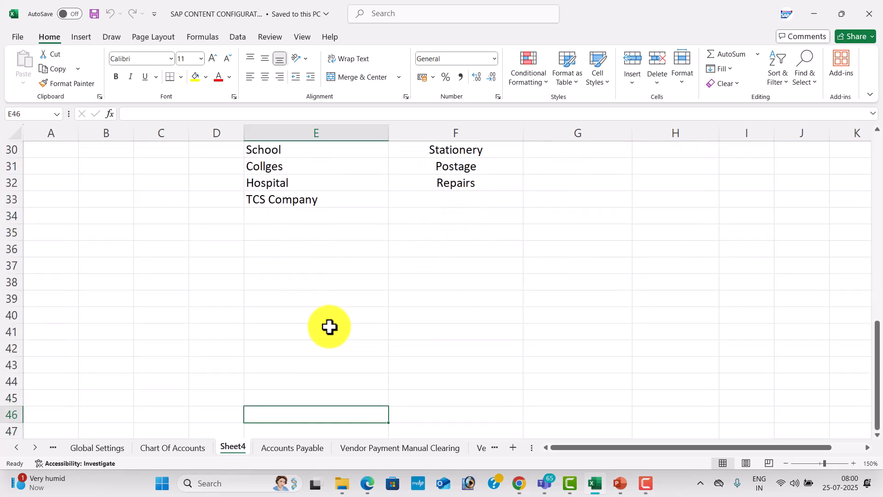
left_click(343, 199)
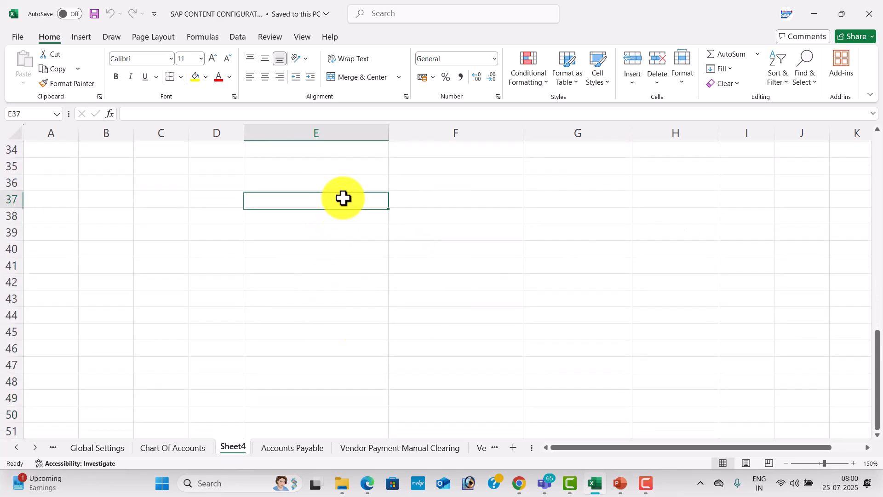
Enter 'Accounts Payable' in E37, centre it and give the cell a yellow fill
type("A")
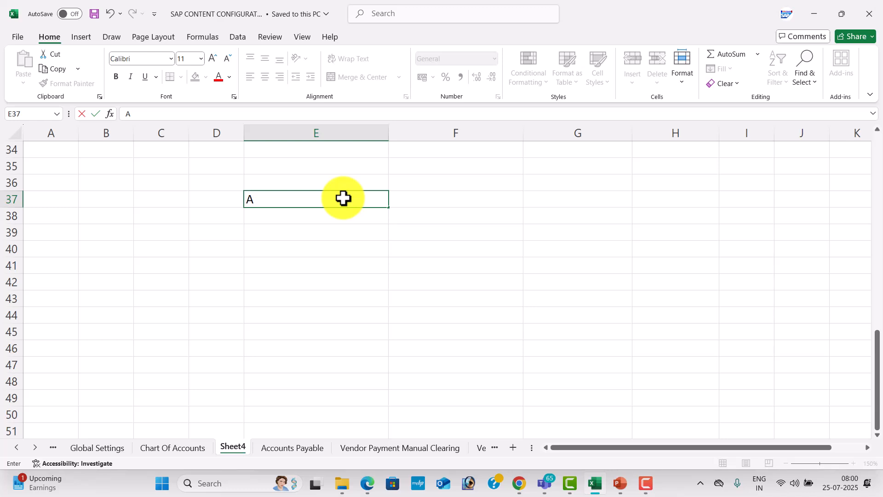
type("ccounts Payable")
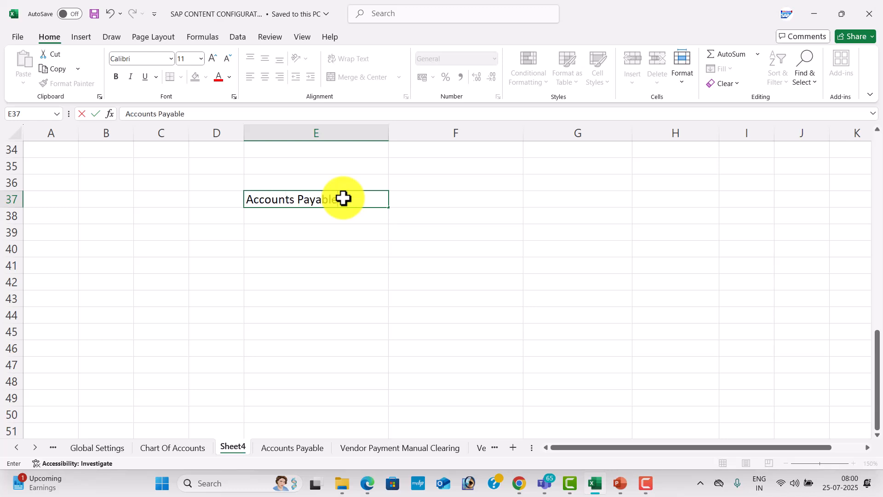
key("Return")
left_click(343, 199)
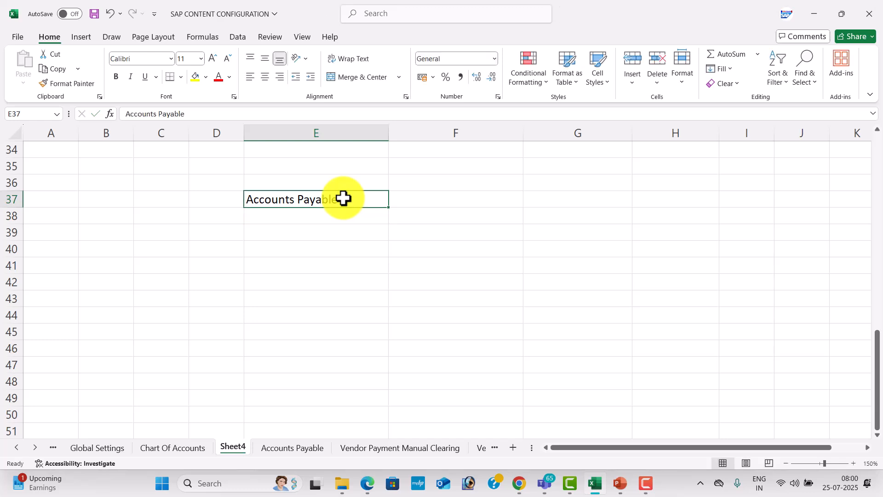
left_click(264, 76)
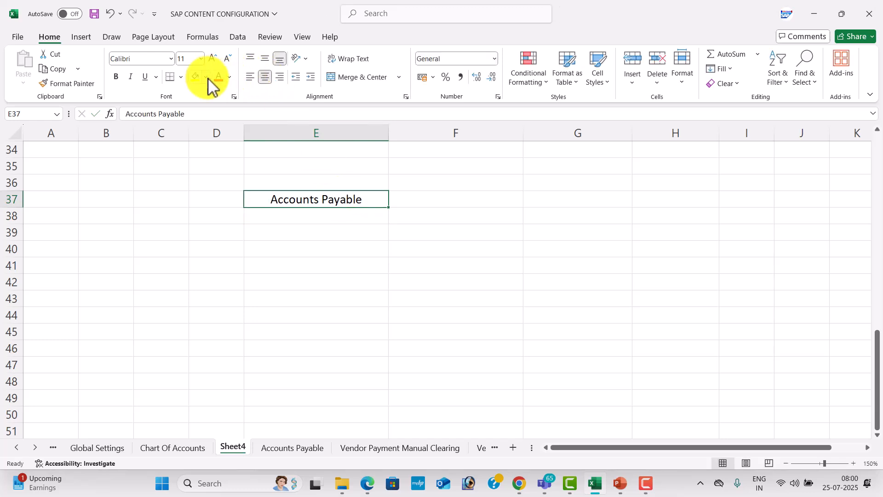
left_click(206, 77)
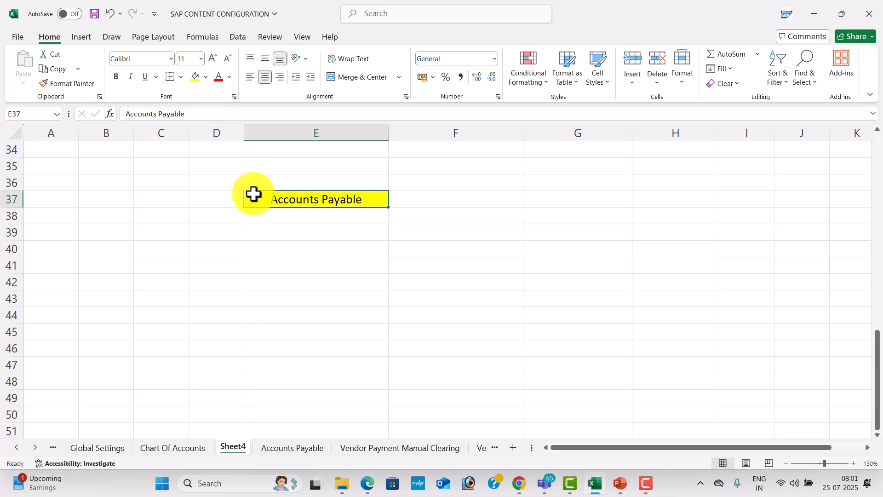
left_click(271, 233)
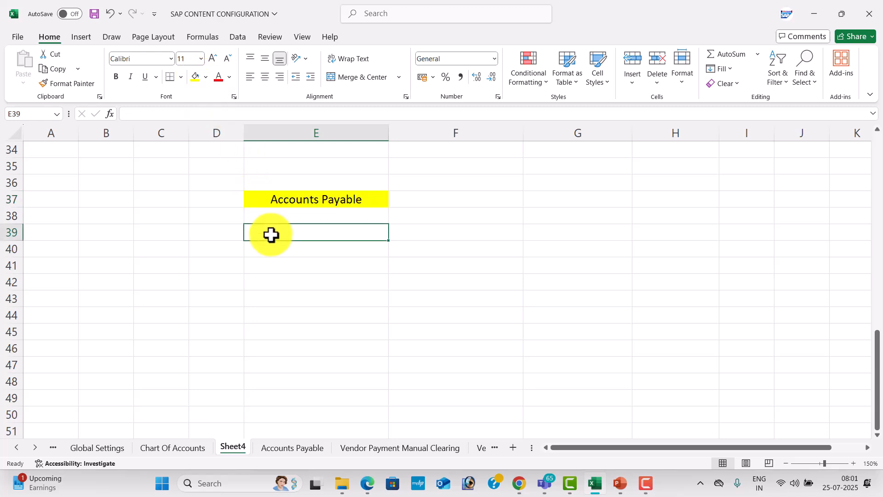
Type 'Our Business' in E39 and 'Suppliers or Vendors' in F39
type("E")
key("BackSpace")
type("O")
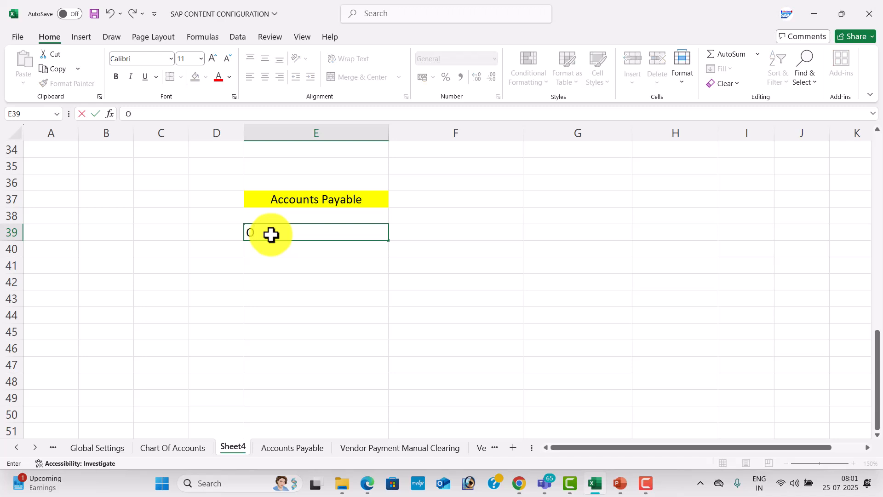
type("ur Business")
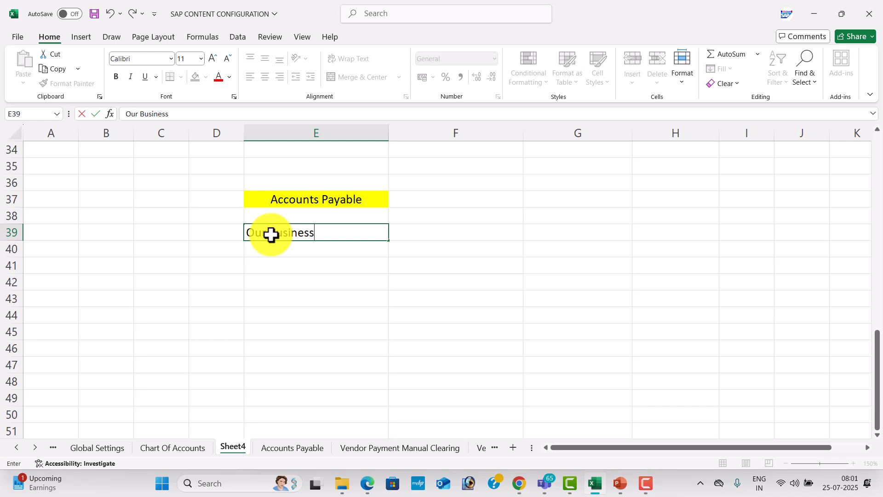
key("Tab")
type("S")
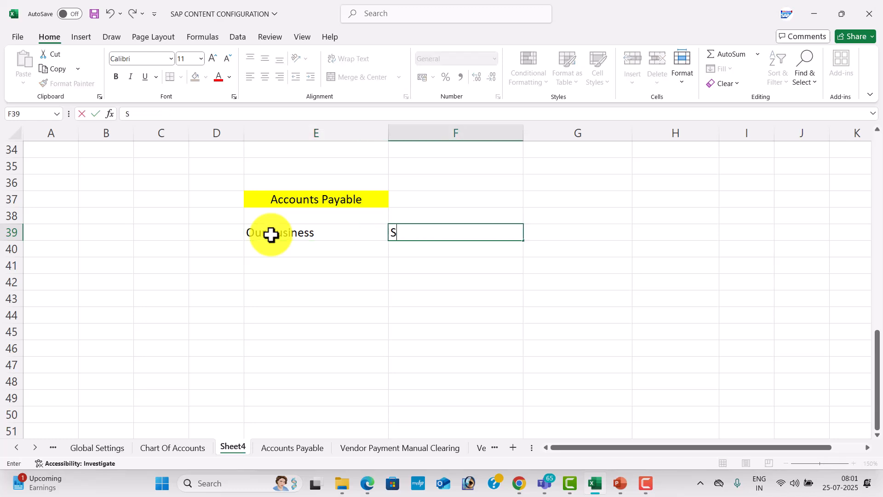
type("uppliers or ")
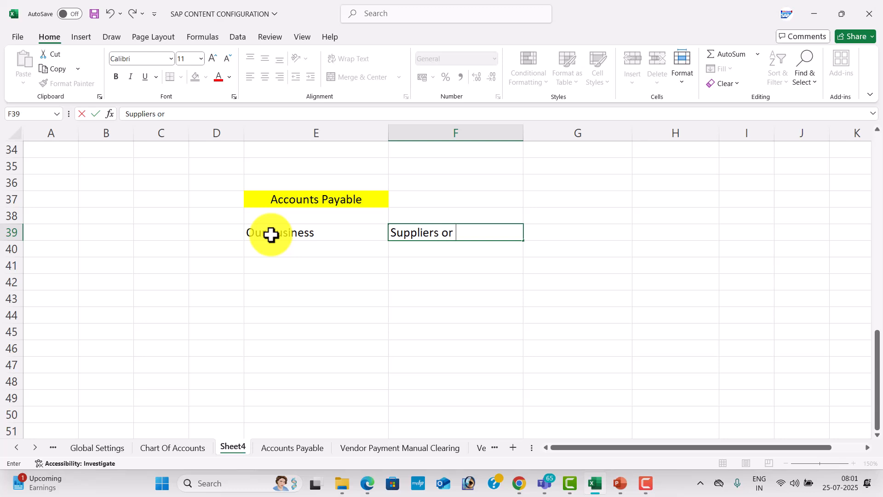
type("Vendors")
key("Tab")
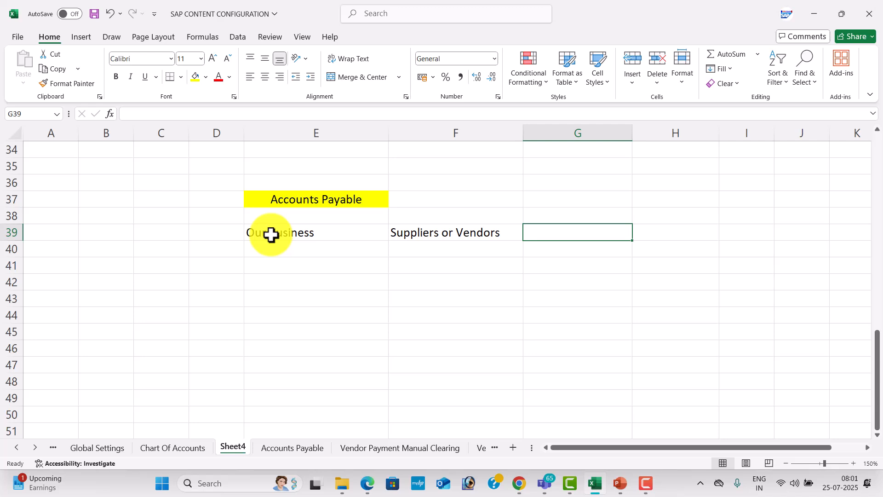
Add 'Credit' in G39 and 'Purchase' in H39
type("Credit")
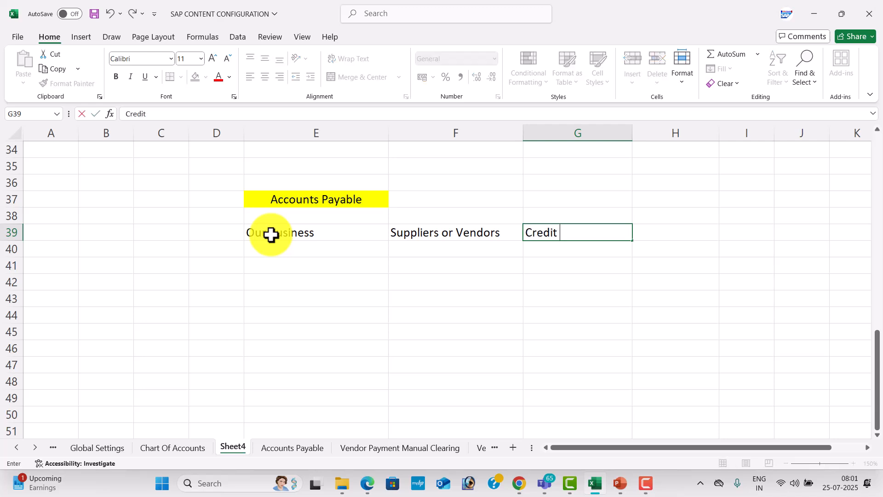
key("Return")
key("Up")
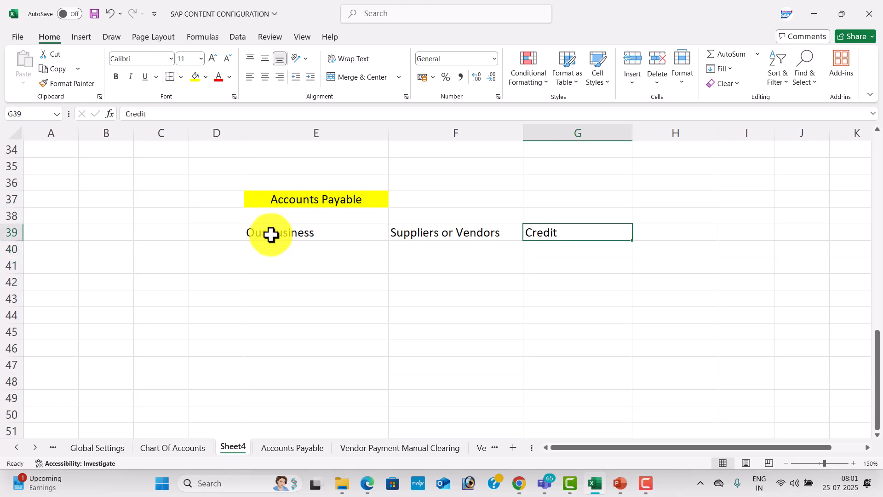
key("Right")
type("Pu")
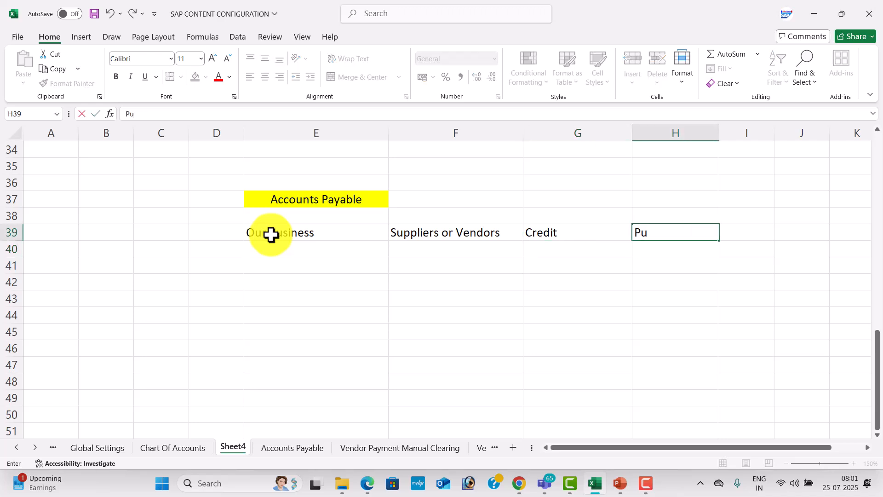
type("rchase")
key("Return")
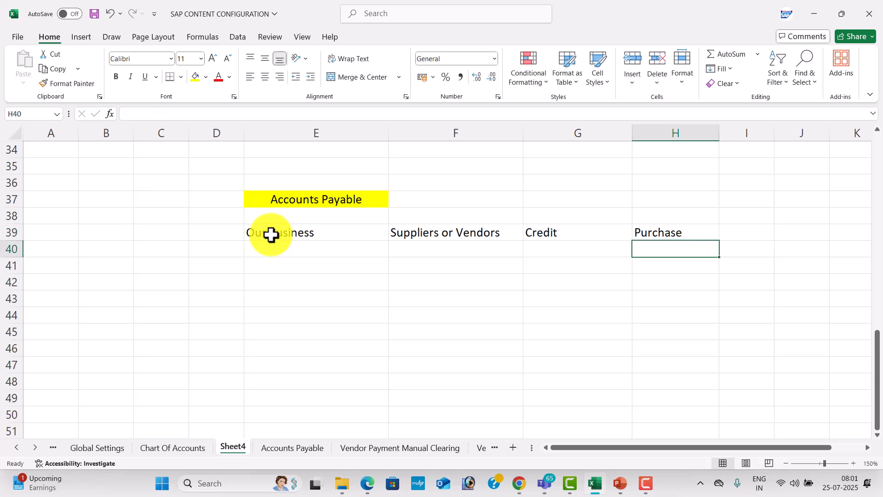
key("Left")
key("Left")
key("Left")
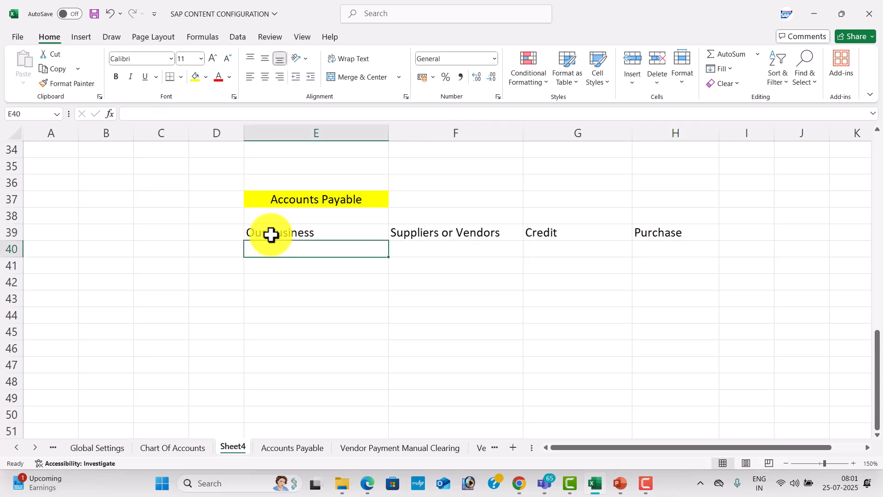
Enter 'Configuration', 'Steps' and 'VendorS Creation' across E41 to G41
key("Down")
type("Configu")
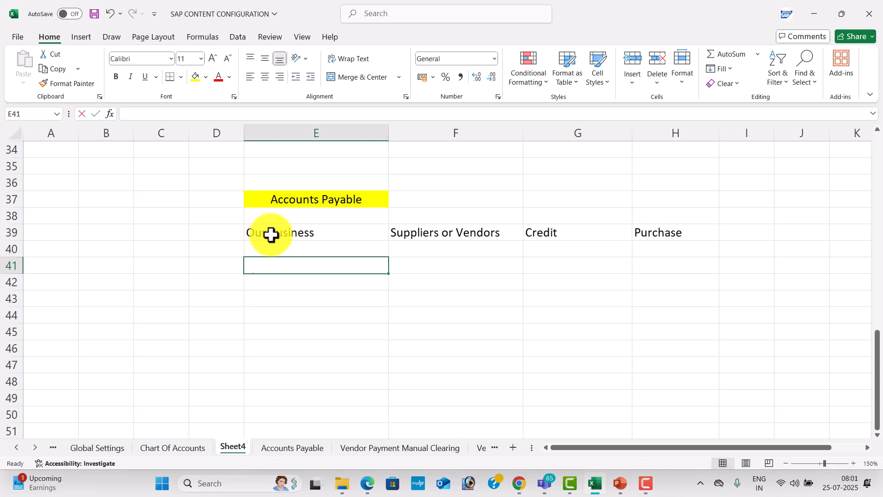
type("ration")
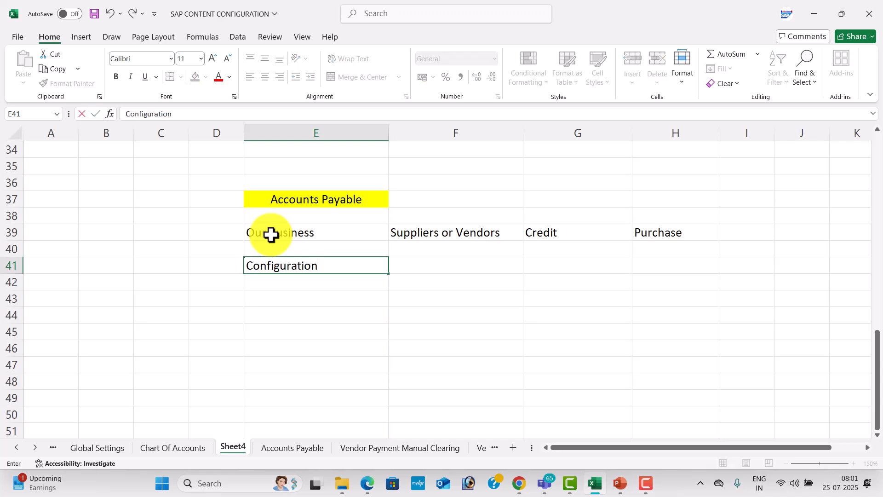
key("Tab")
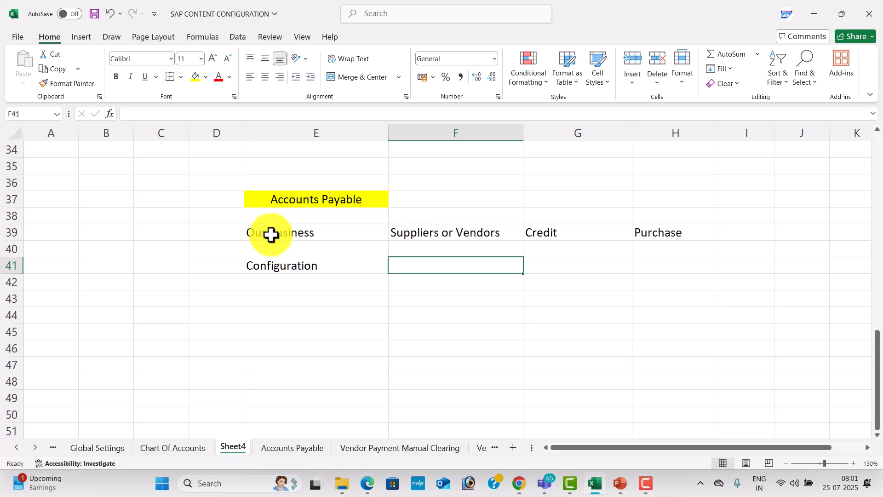
type("Steps")
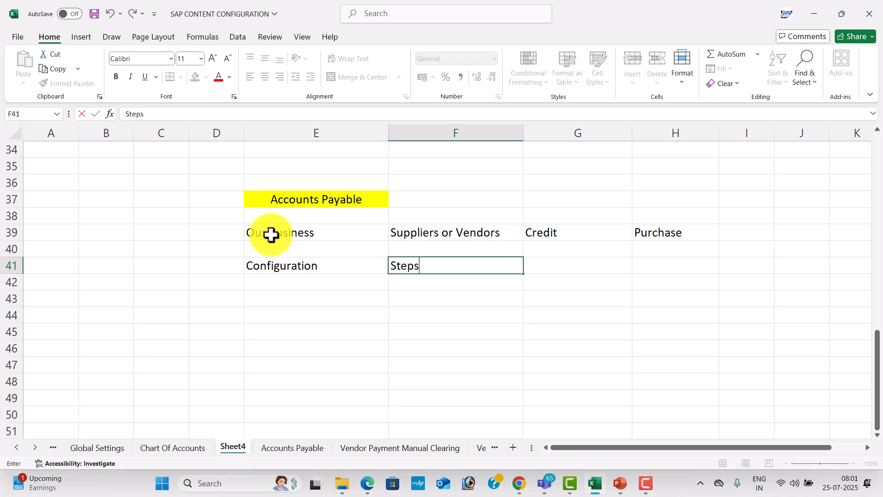
key("Tab")
type("Ven")
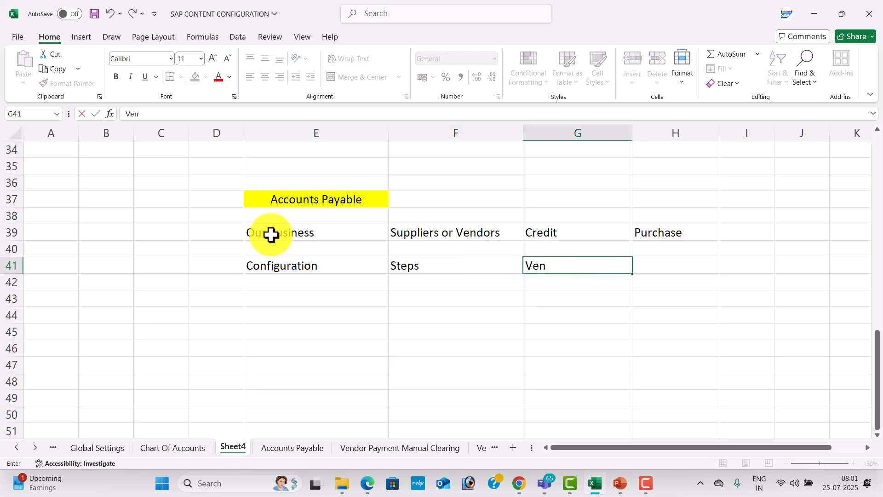
type("dorS Creation")
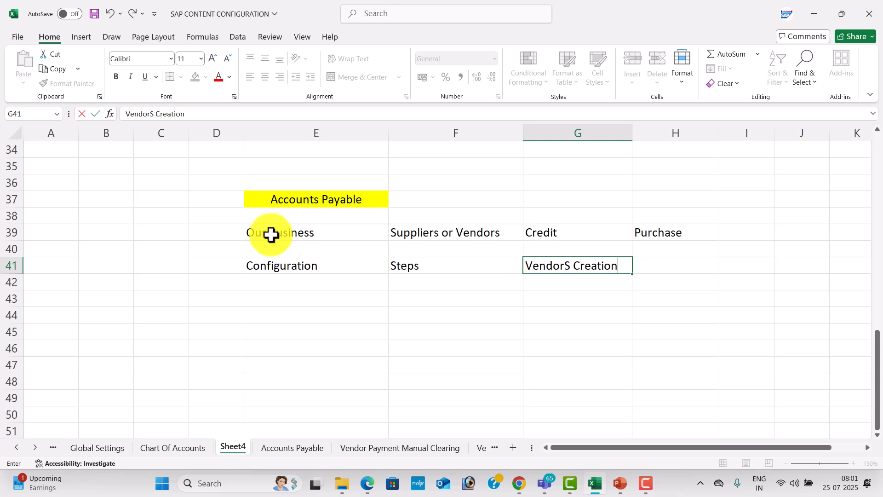
key("Return")
key("Left")
key("Left")
List 'Domestic Vendors', 'International Vendors' and 'One Vendirs' in E43 to E45
key("Down")
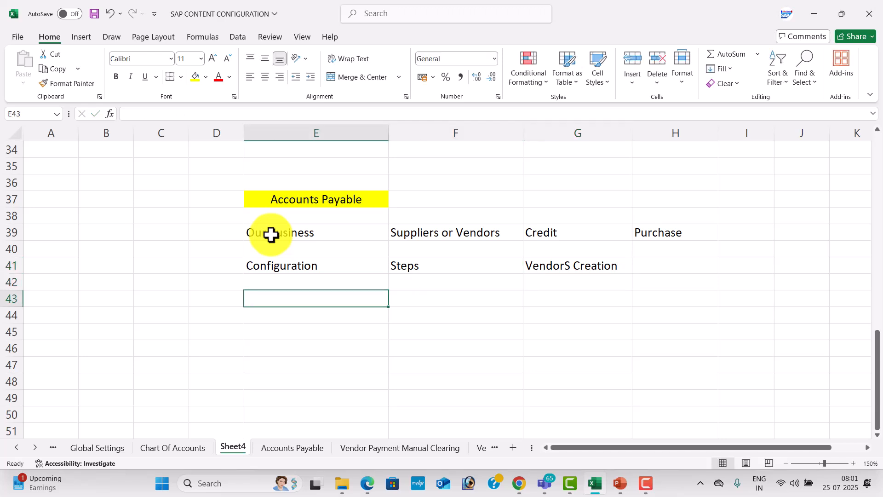
type("Domestin")
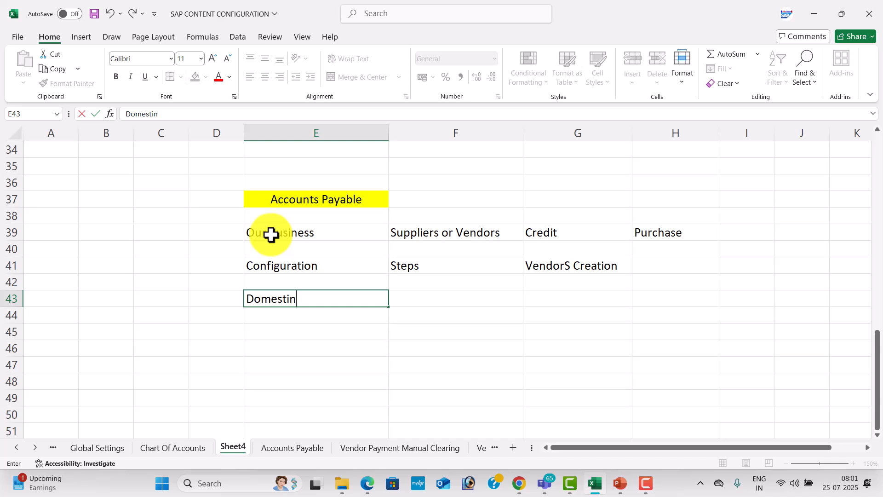
key("BackSpace")
type("c Vendors")
key("Return")
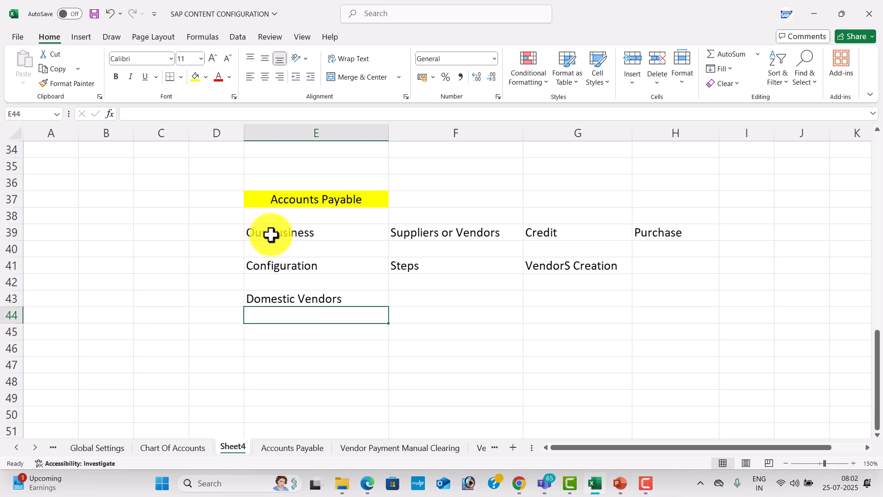
type("International Vendors")
key("Return")
type("One VEN")
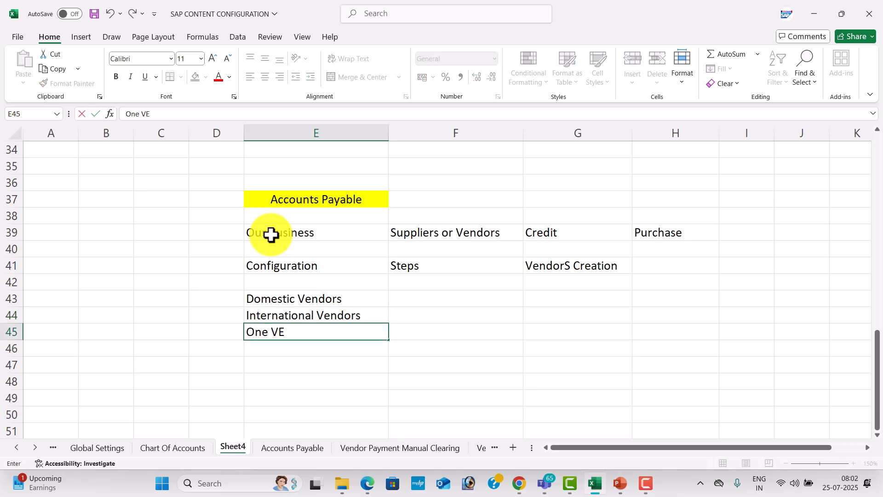
key("BackSpace")
key("BackSpace")
type("endirs")
key("Return")
key("Up")
key("Up")
key("Up")
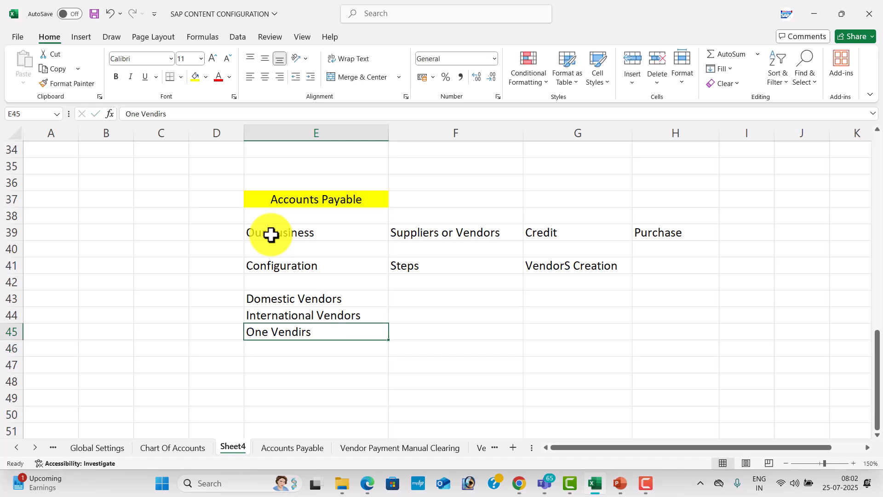
Enter 'india' in F43 and 'OUT SIDE INDIA' in F44
key("Right")
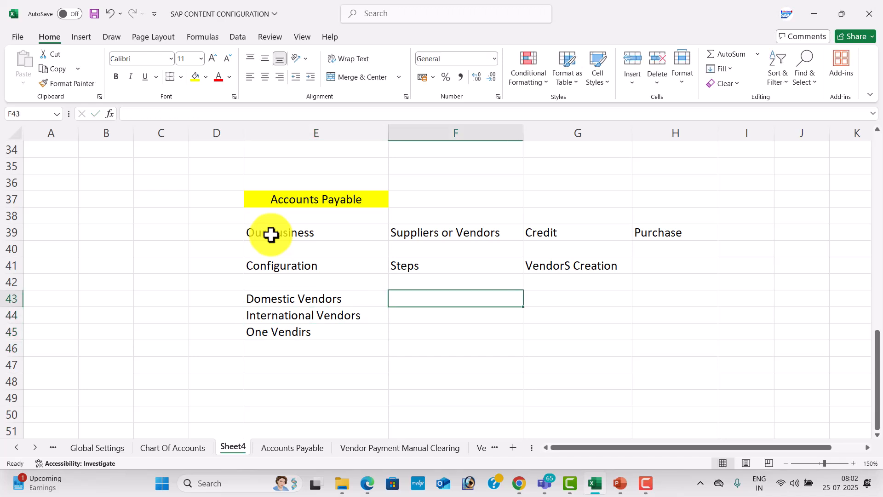
type("india")
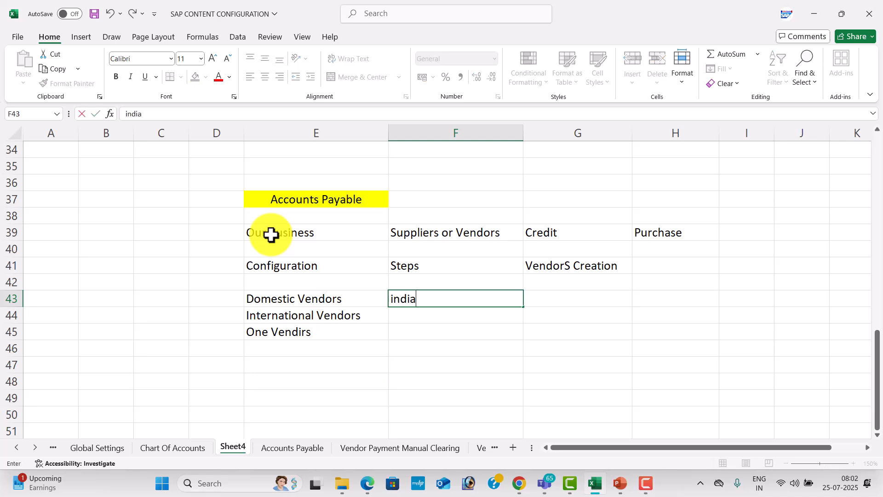
key("Return")
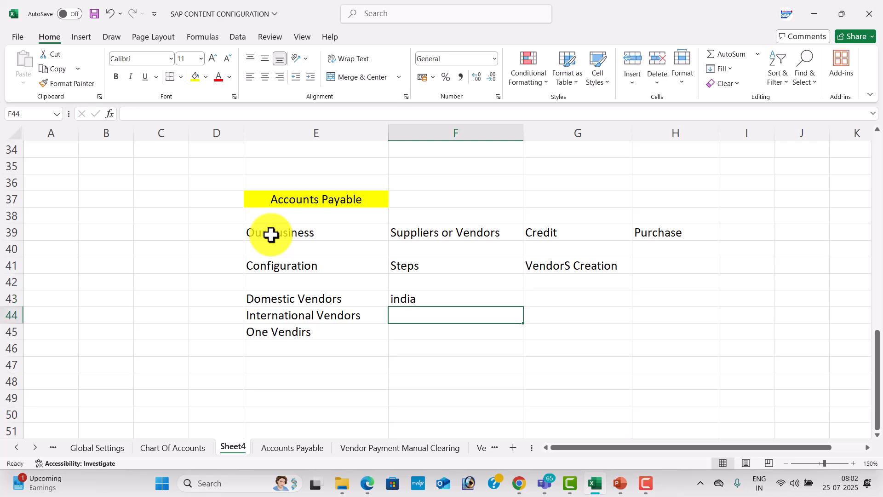
type("OU")
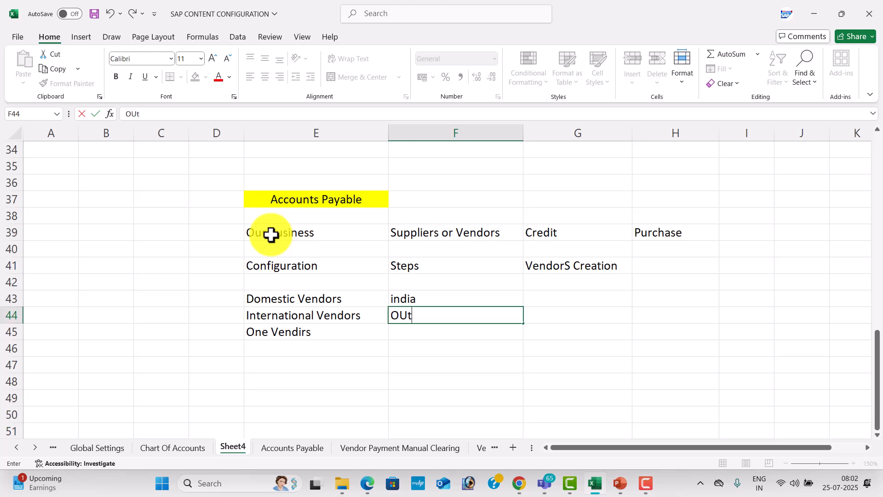
type("T SIDE INDIA")
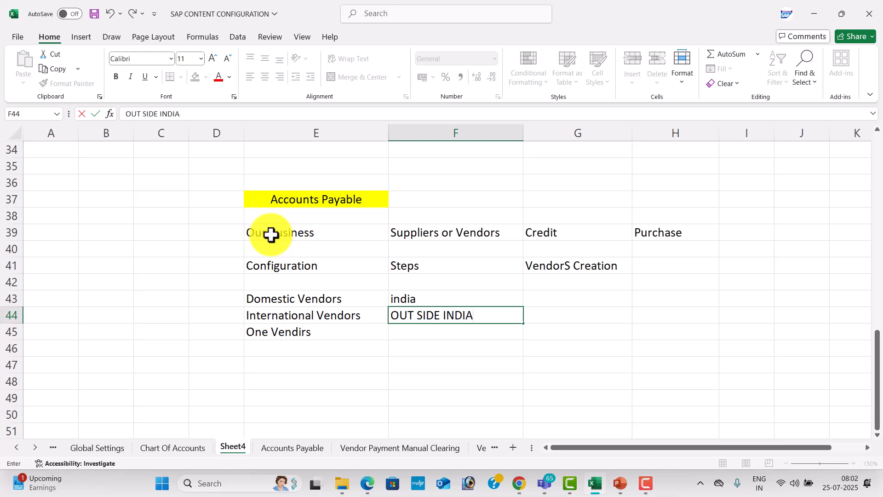
key("Return")
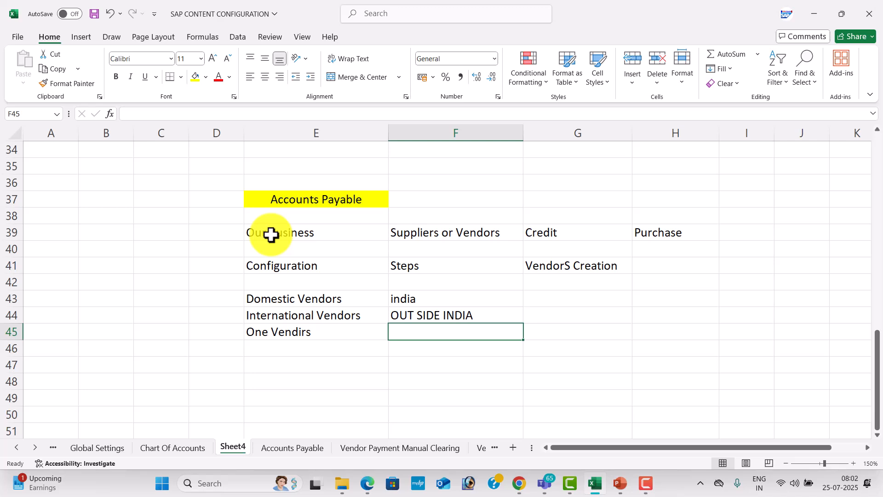
Correct the E45 entry from 'One Vendirs' to 'One Vendors'
double_click(312, 327)
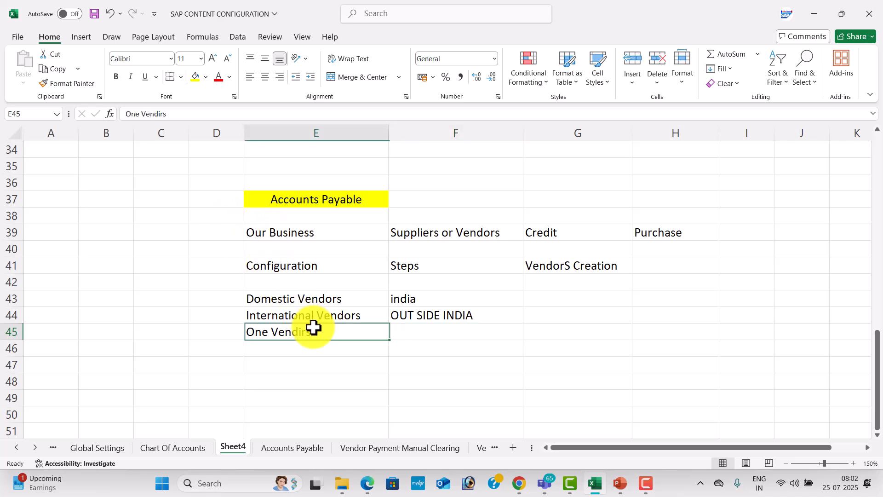
key("BackSpace")
type("O")
key("BackSpace")
type("o")
left_click(463, 331)
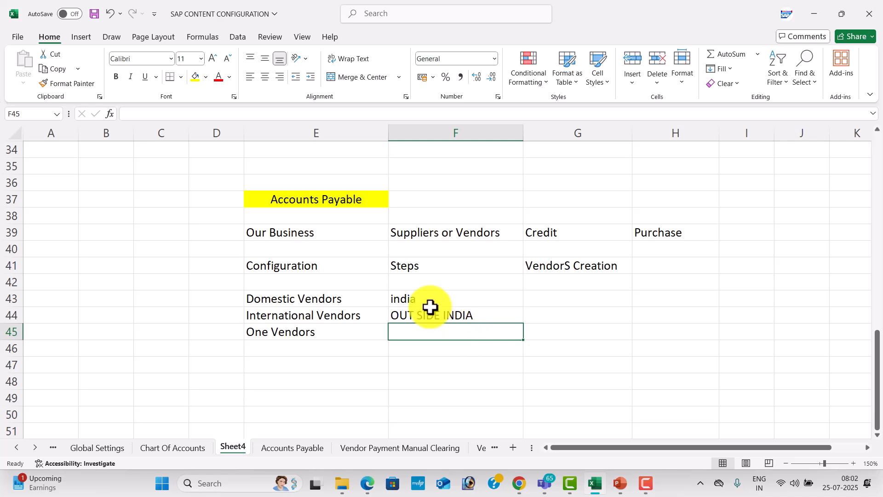
left_click(546, 299)
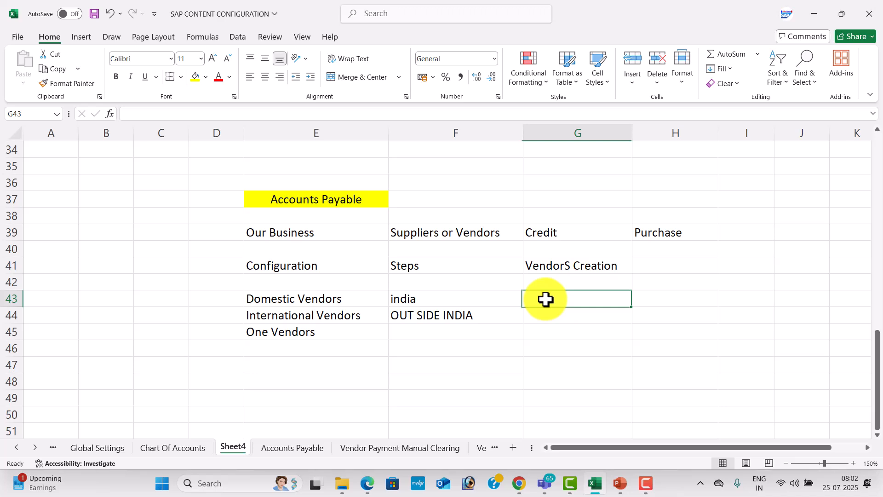
Label G43 'Number Rages' and enter 100, 200 and 100000 in H43 to H45
type("Number Rages")
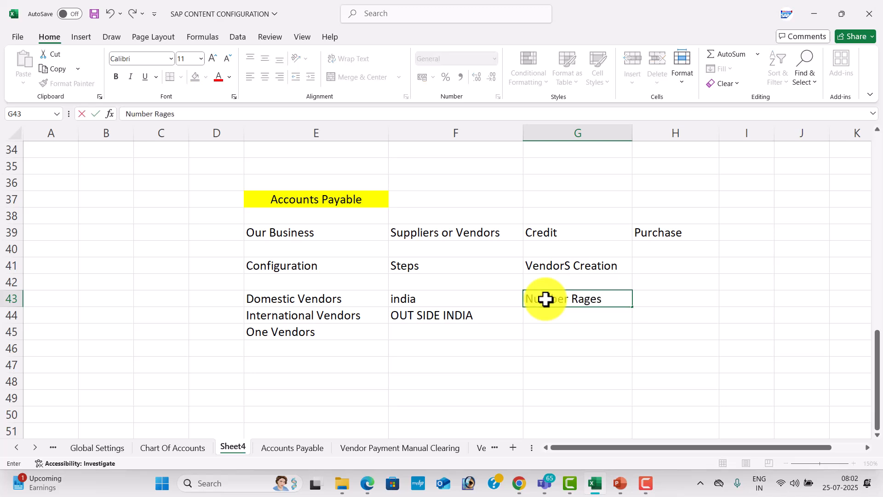
key("Return")
key("Right")
key("Up")
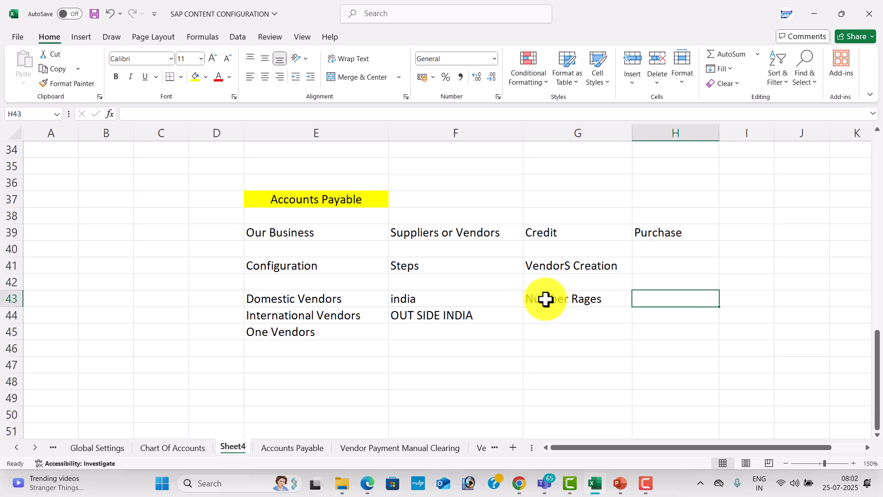
type("100")
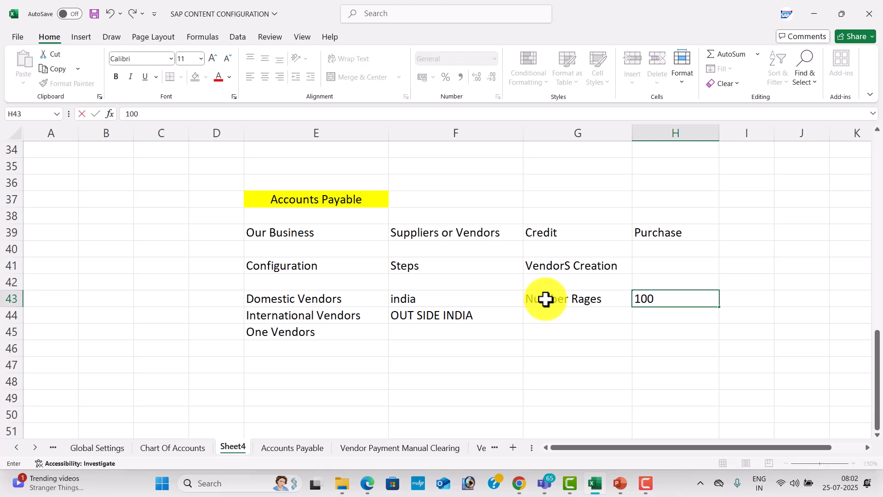
key("Return")
type("200")
key("Return")
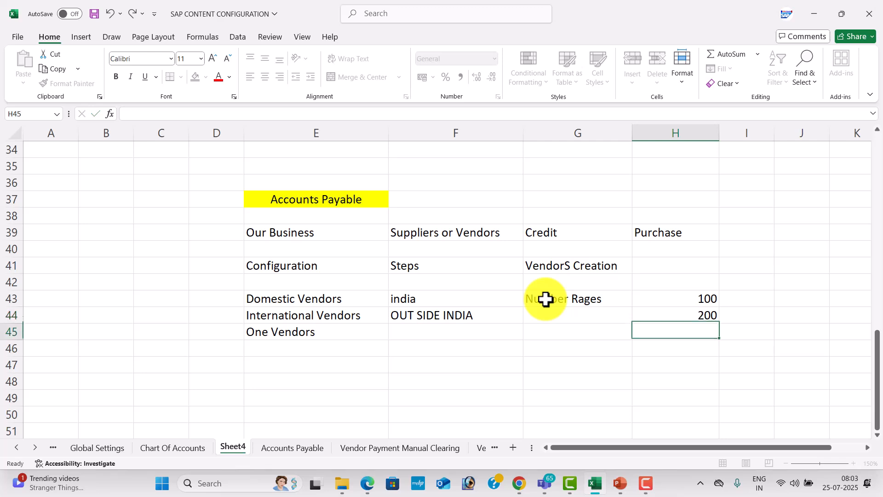
type("100000")
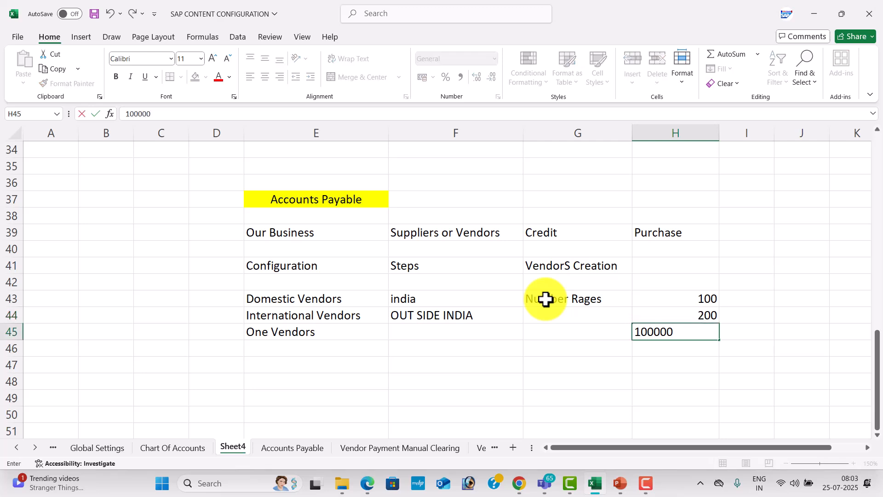
key("Return")
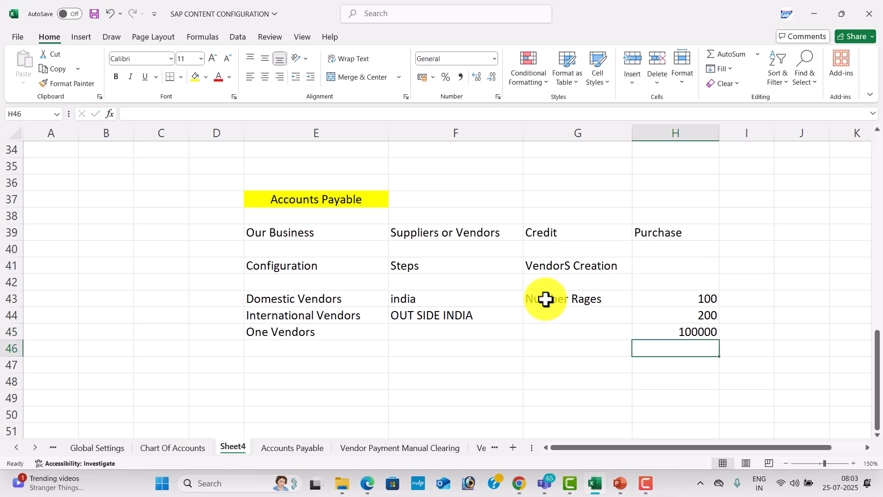
Enter 'data' in E47 with 'Modification or Edit' beside it in F47
left_click(304, 297)
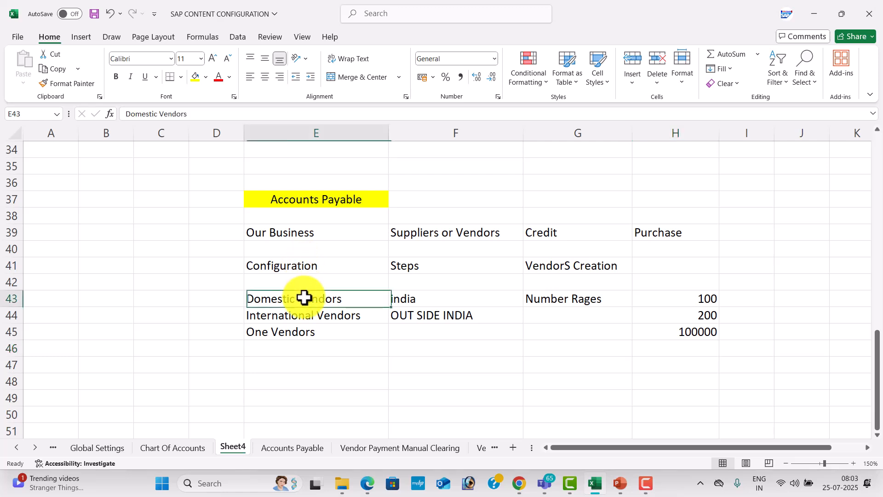
left_click(301, 360)
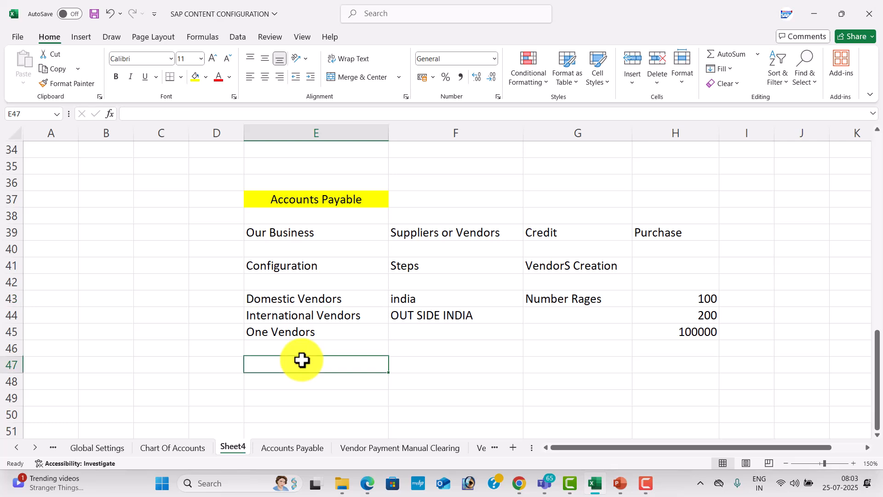
type("d")
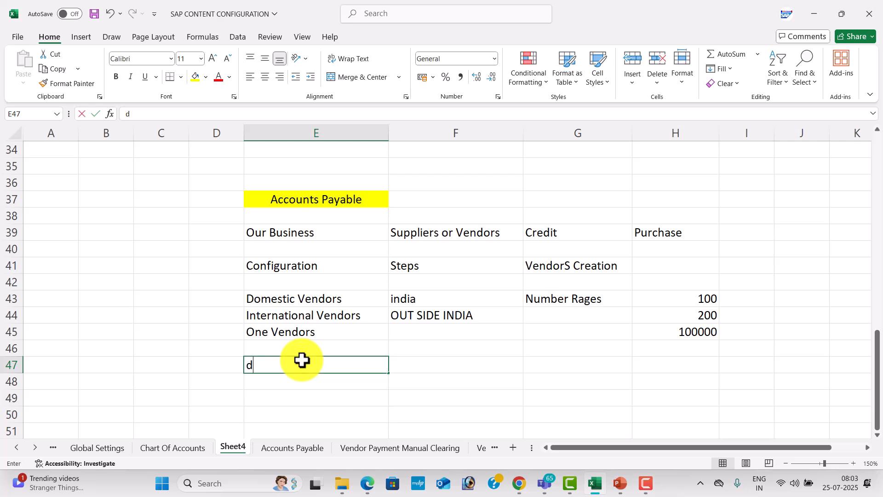
type("ata")
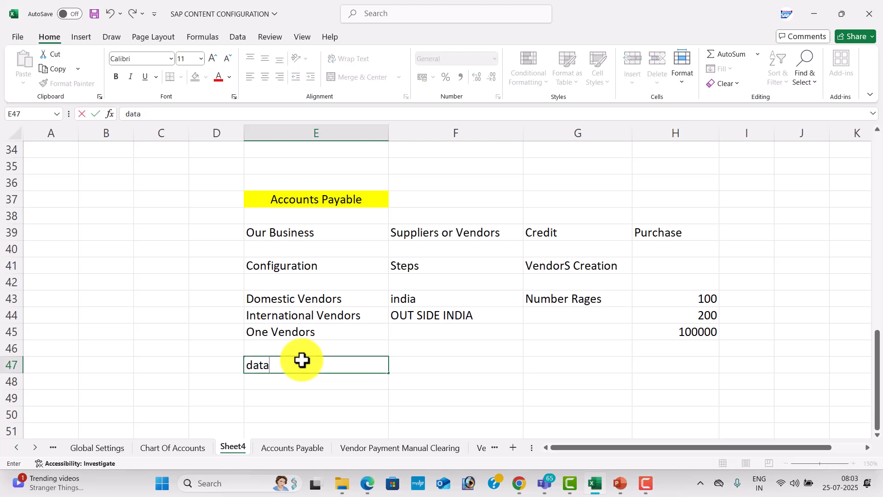
key("Tab")
type("Modif")
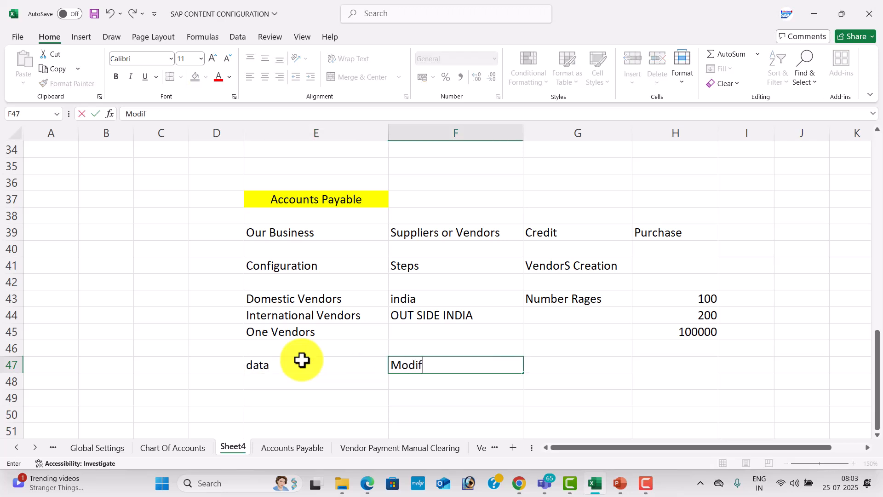
type("ication or Edit")
key("Return")
Add 'Display' in F48 and 'Balances' in E49
type("D")
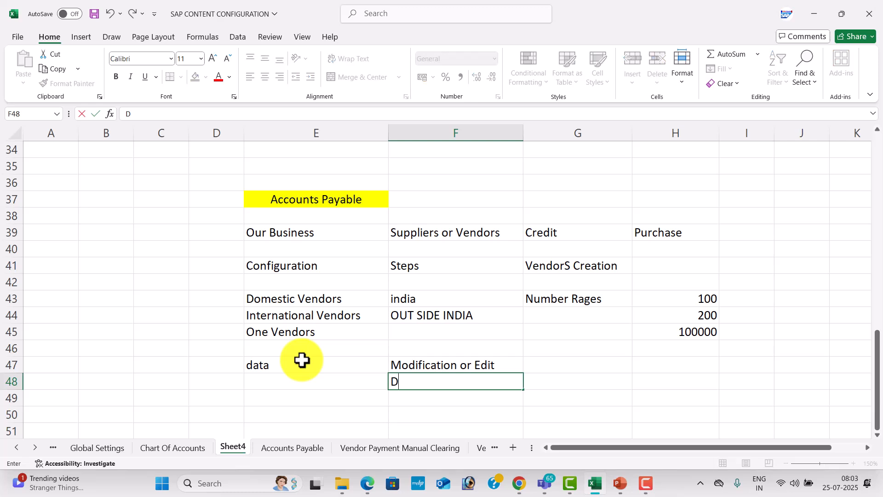
type("isplya")
key("BackSpace")
key("BackSpace")
type("ay")
key("Return")
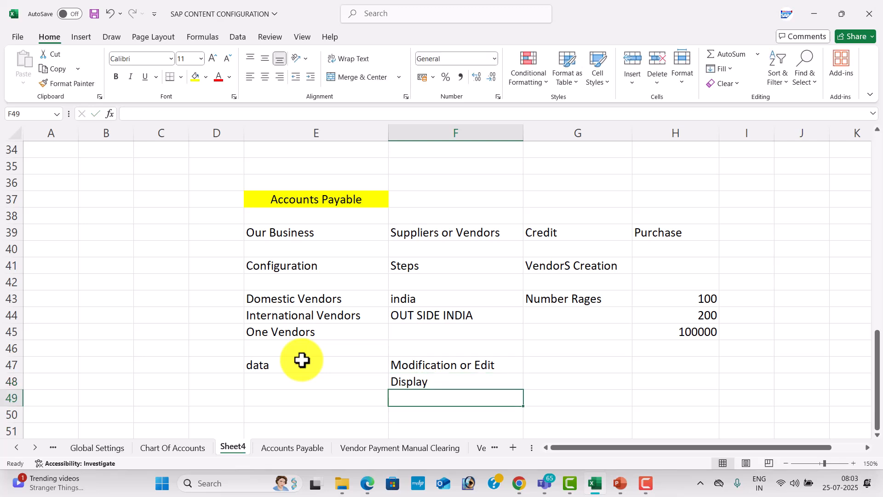
key("Left")
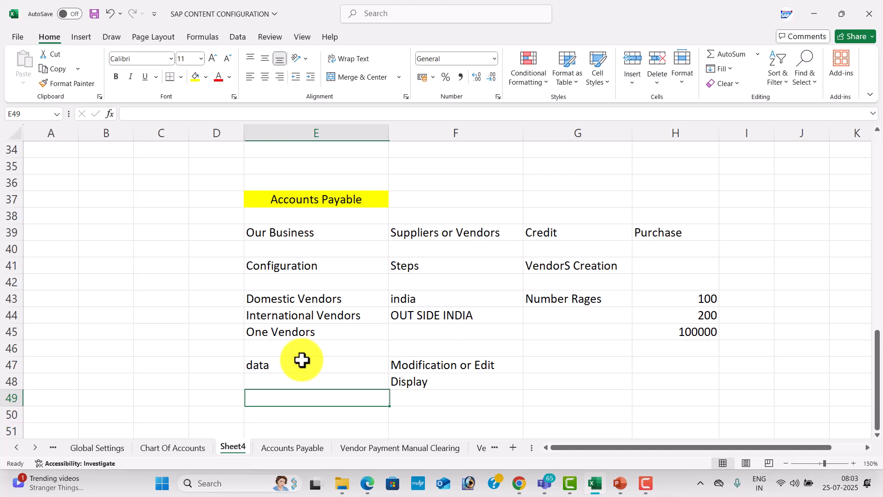
type("BA")
key("BackSpace")
type("alances")
key("Return")
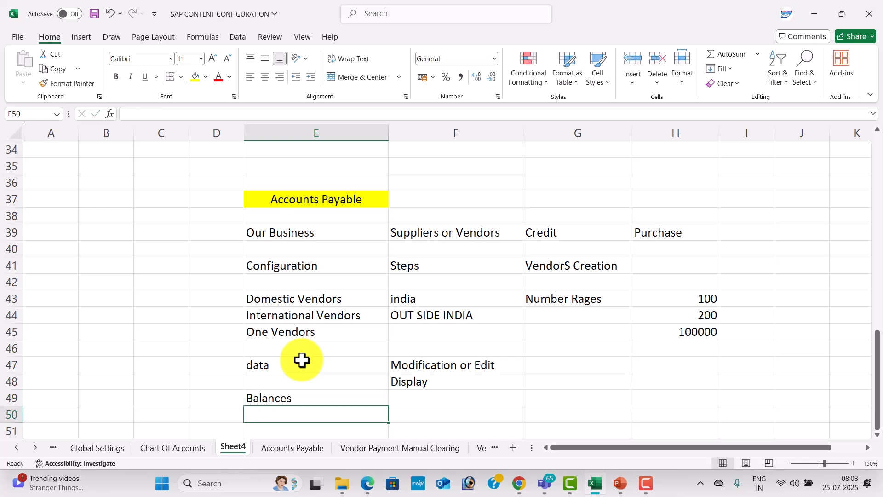
left_click(521, 383)
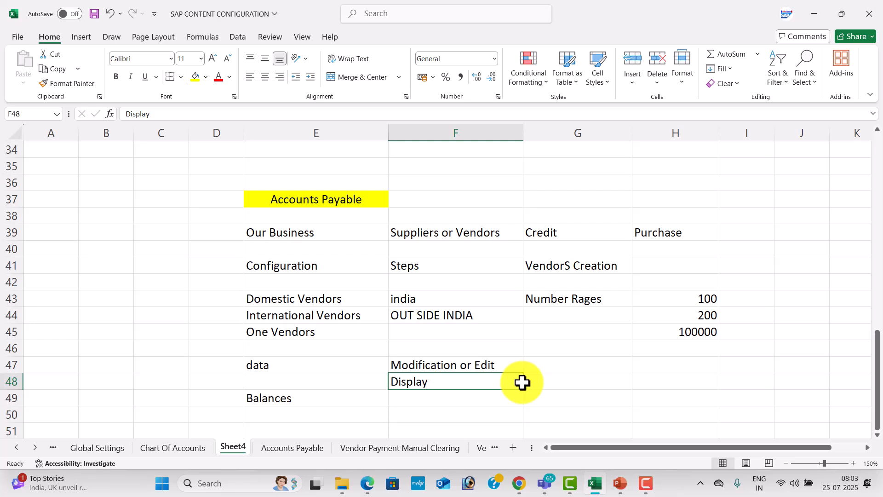
left_click(549, 203)
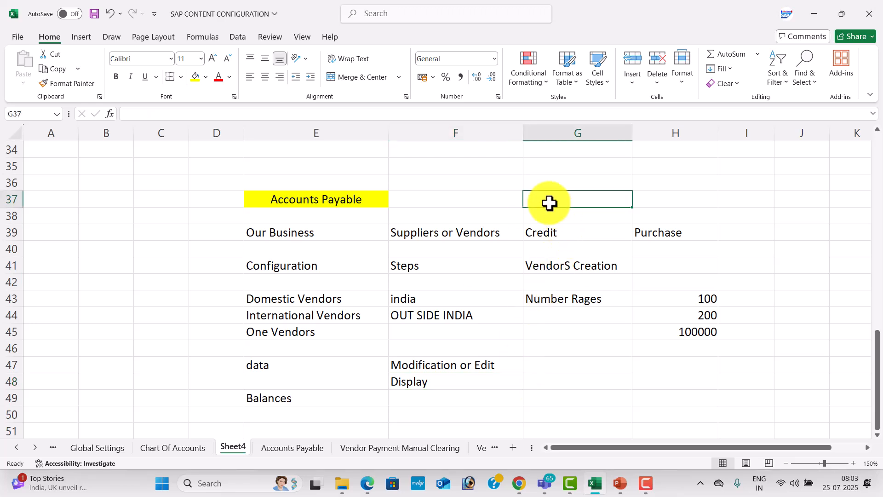
Enter the payment modes 'Cheque' in G37 and 'Cash' in G38
type("Cheque")
key("Return")
type("Cash")
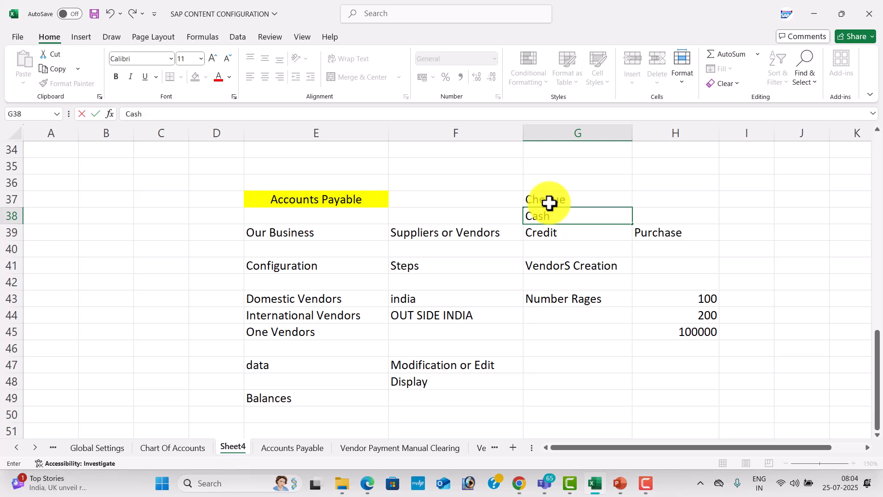
key("Tab")
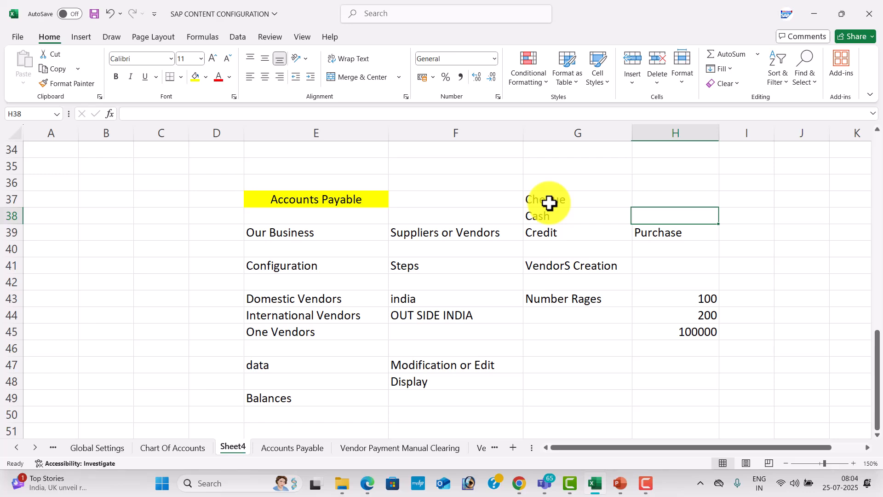
Return to PowerPoint and play the APTC presentation as a full-screen slide show
key("alt+Tab")
key("alt+Tab")
key("alt+Tab")
key("alt+Tab")
key("alt+Tab")
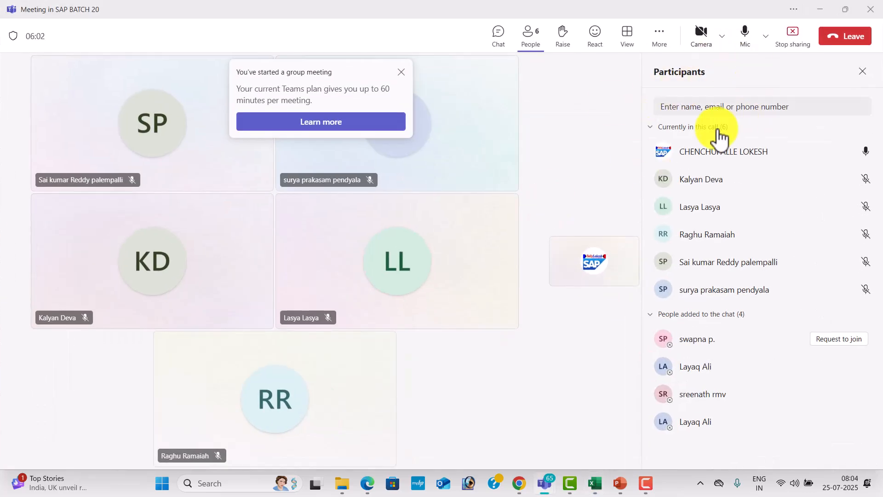
key("alt+Tab")
key("alt+Tab")
key("alt+Tab")
key("alt+Tab")
key("alt+Tab")
key("alt+Tab")
key("alt+Tab")
key("alt+Tab")
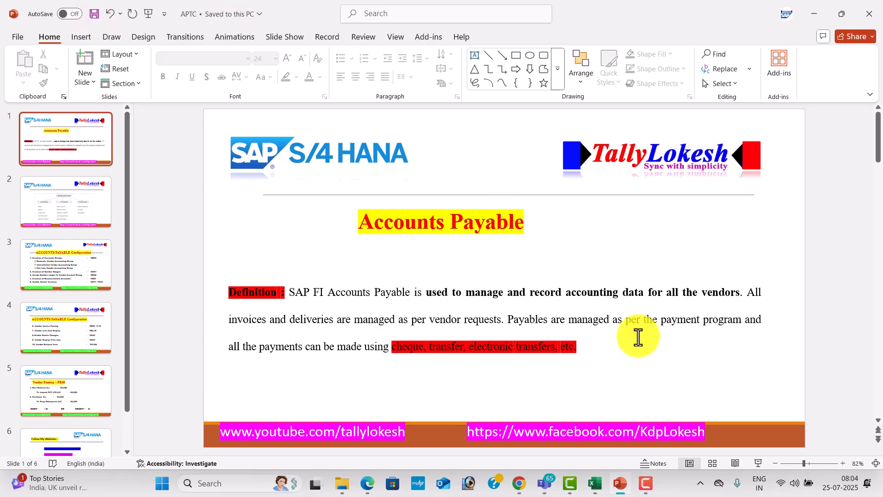
left_click(763, 463)
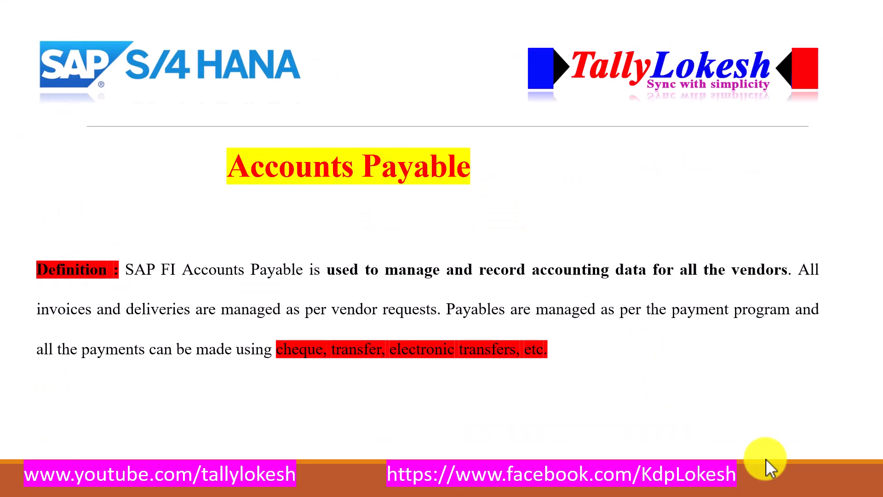
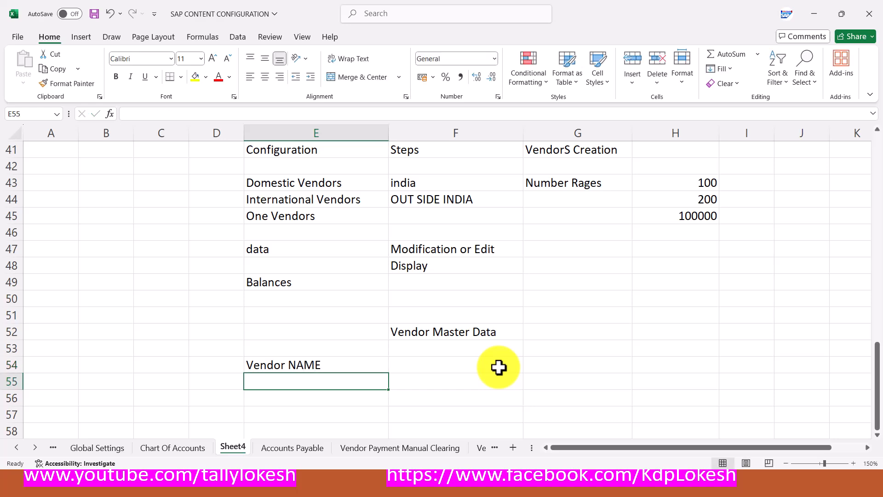
Enter 'Address' in E55 and 'Contact Info' in E56
key("alt+Tab")
key("alt+Tab")
type("Address")
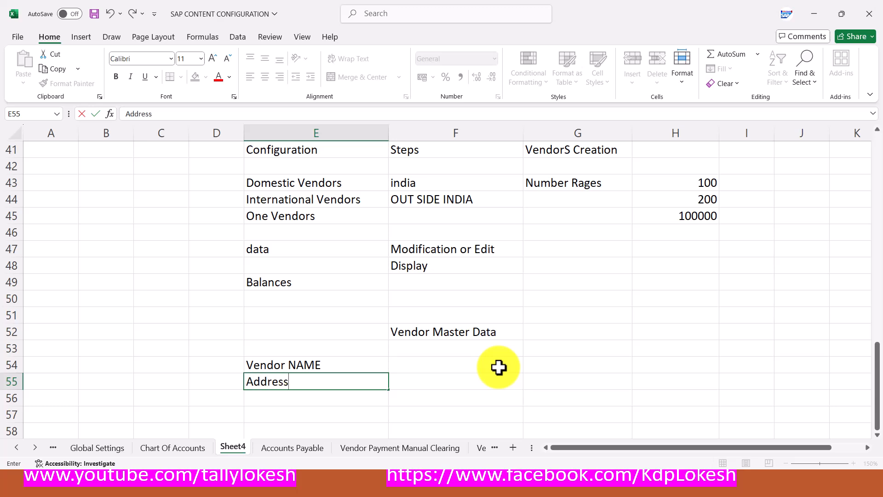
key("Return")
type("Cont")
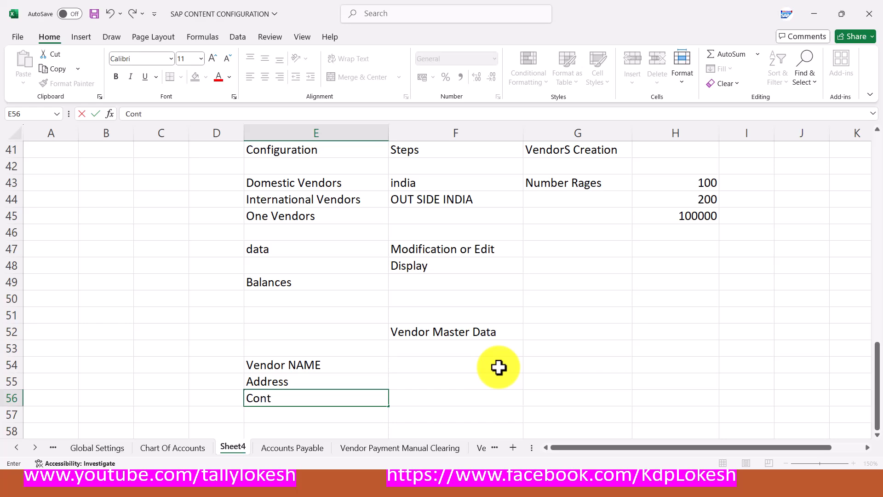
type("act Info")
key("Return")
Enter 'Tax Information' in E57 and 'Bank Information' in E58
key("alt+Tab")
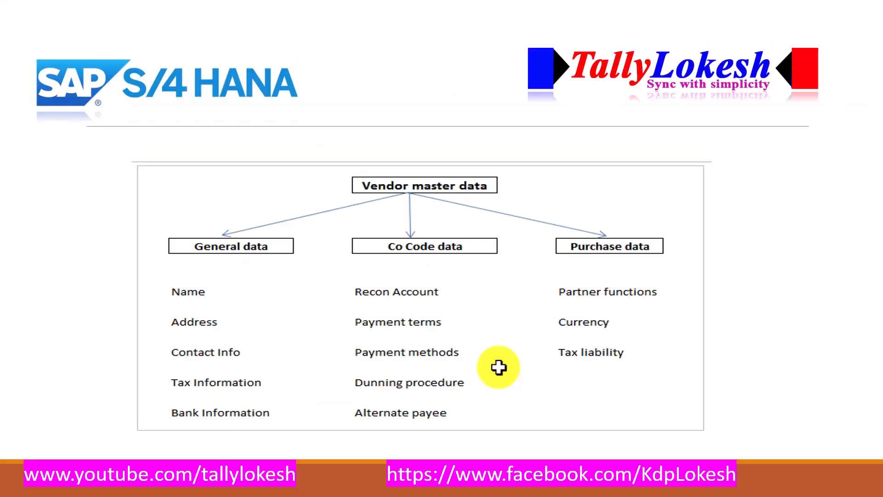
key("alt+Tab")
type("ta")
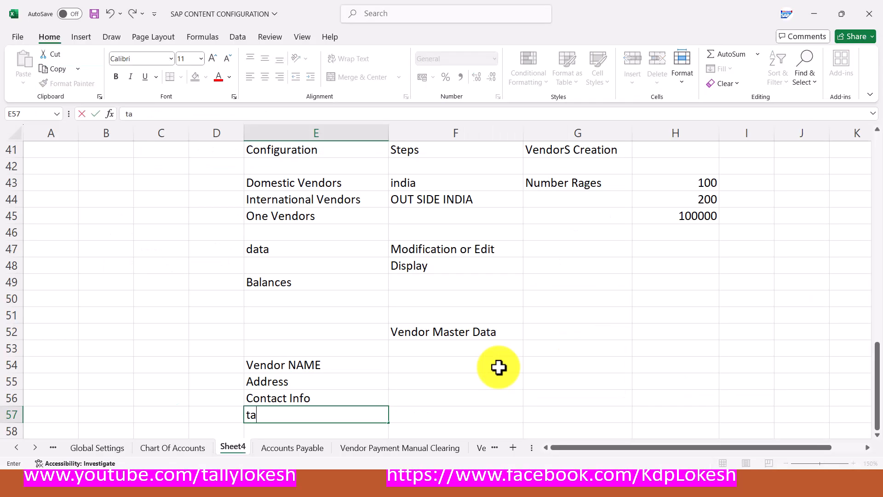
key("BackSpace")
key("BackSpace")
type("t")
key("BackSpace")
type("Tax Information")
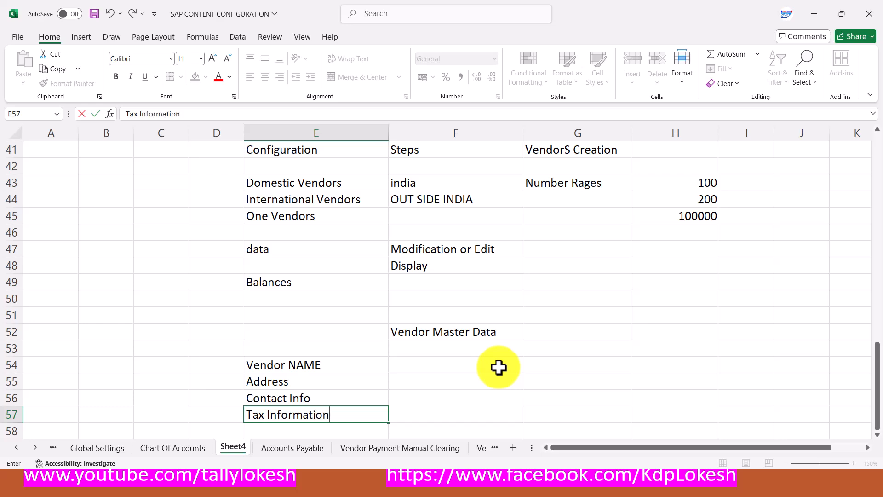
key("Return")
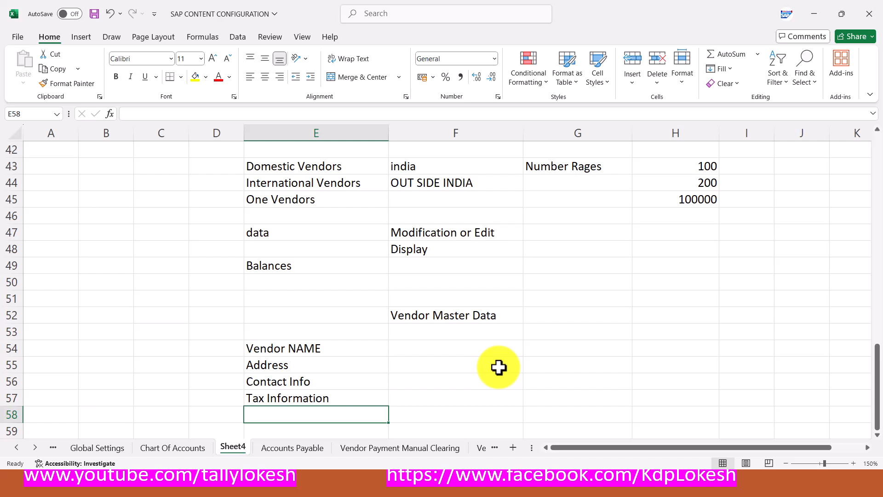
type("Bank ")
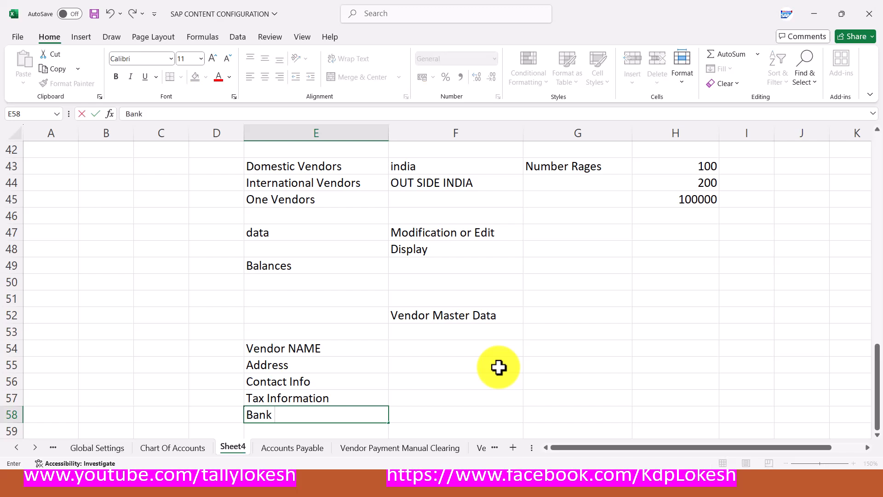
type("Information")
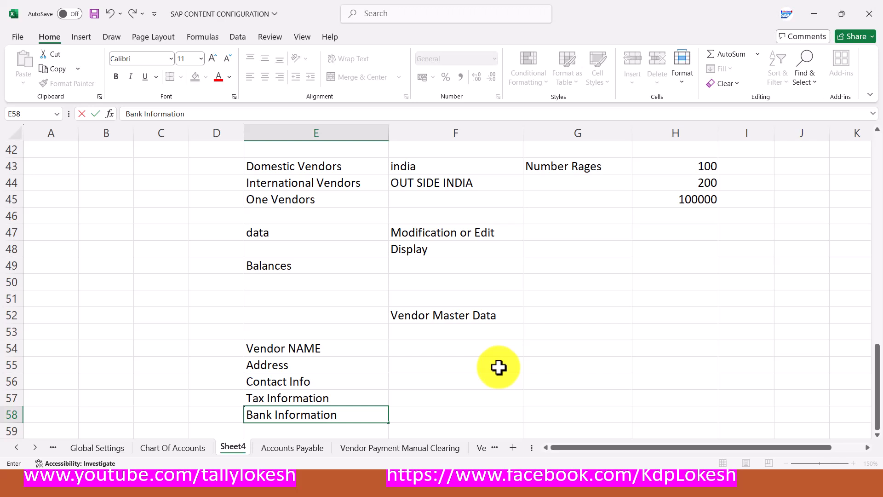
key("Tab")
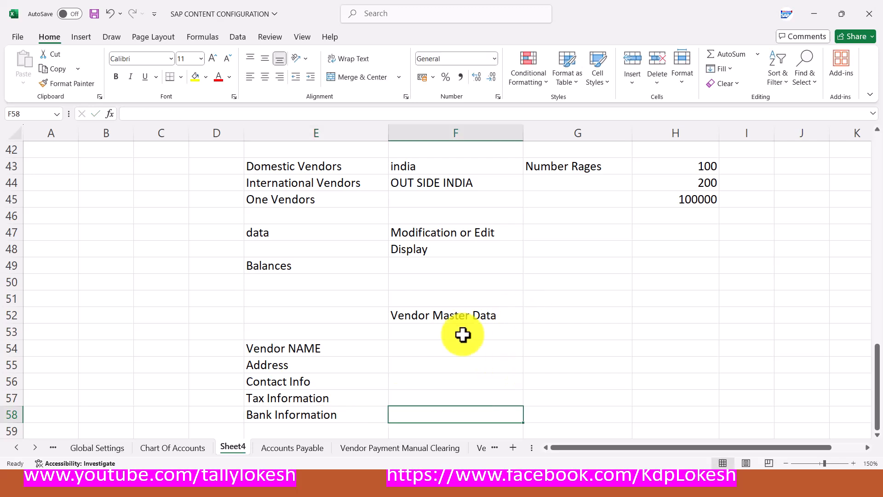
Fill Vendor NAME (E54) and the Vendor Master Data heading (F52) with yellow
left_click(323, 352)
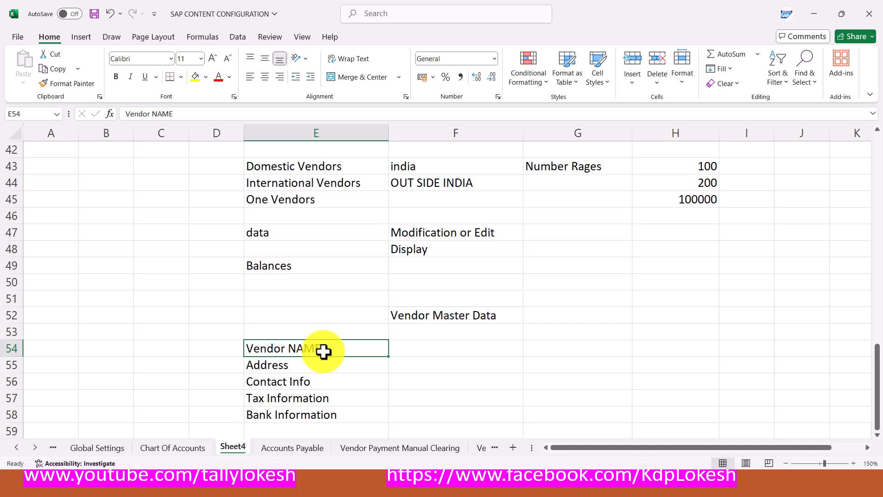
left_click(195, 77)
left_click(419, 312)
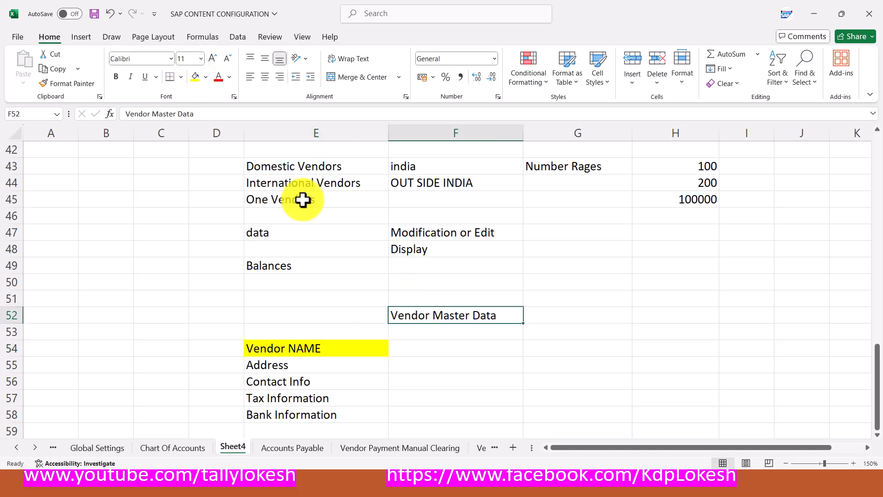
left_click(196, 78)
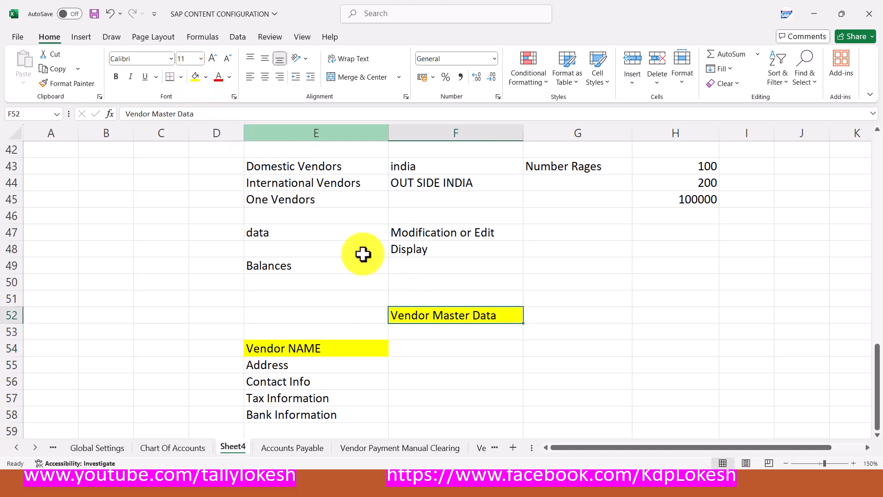
left_click(446, 348)
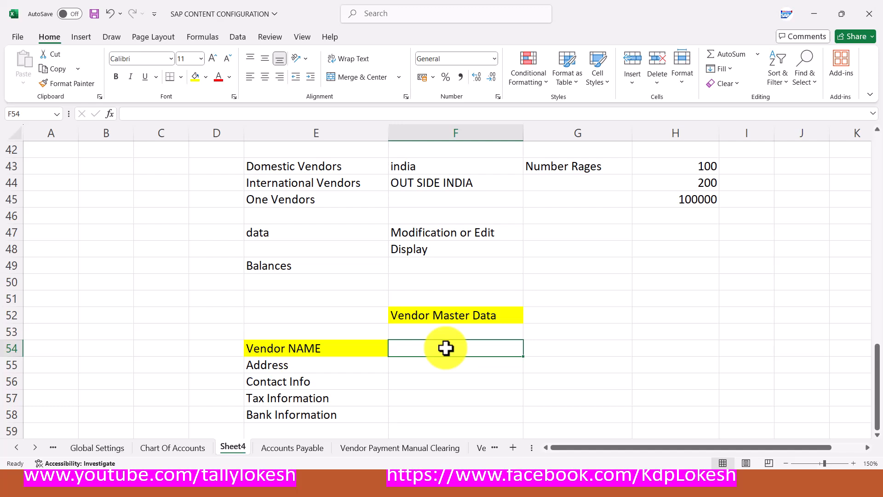
Enter 'Company Code Data' in F54 and 'Recon Acc' in F55
key("alt+Tab")
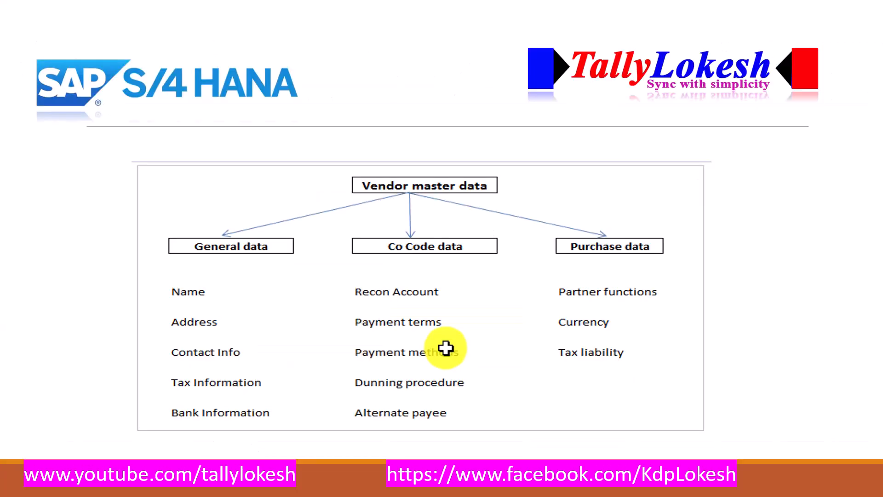
key("alt+Tab")
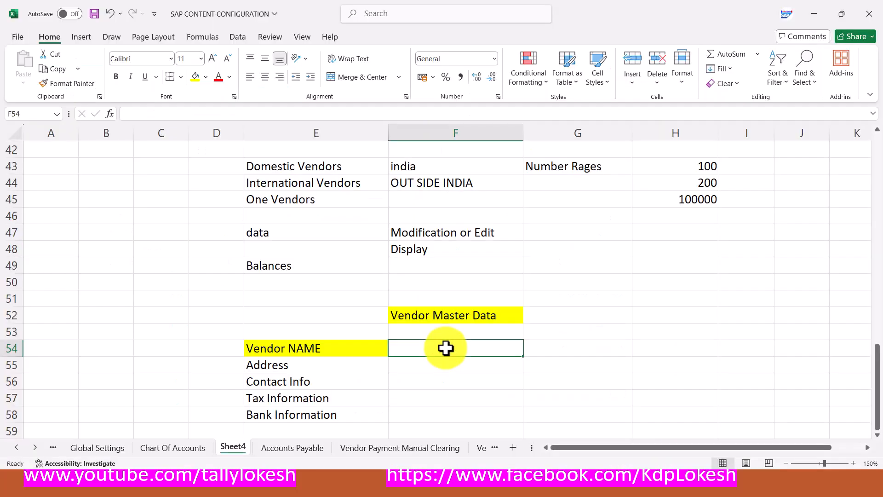
type("Compa")
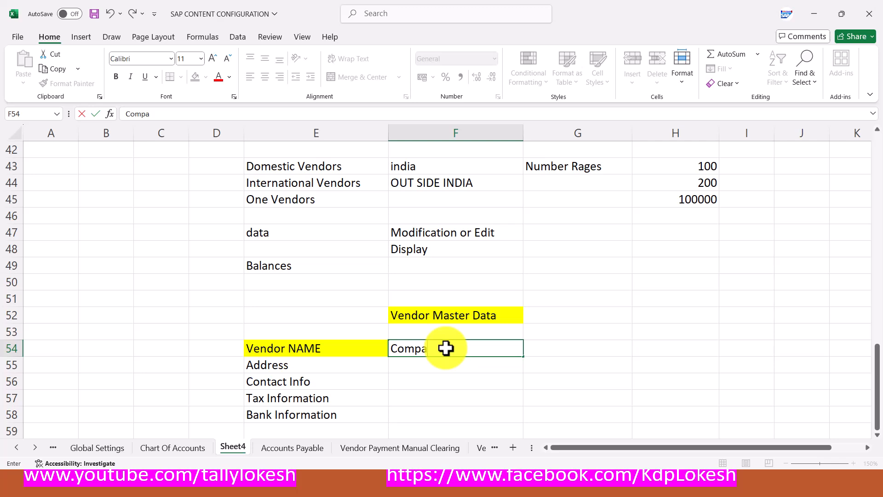
type("ny Code Data")
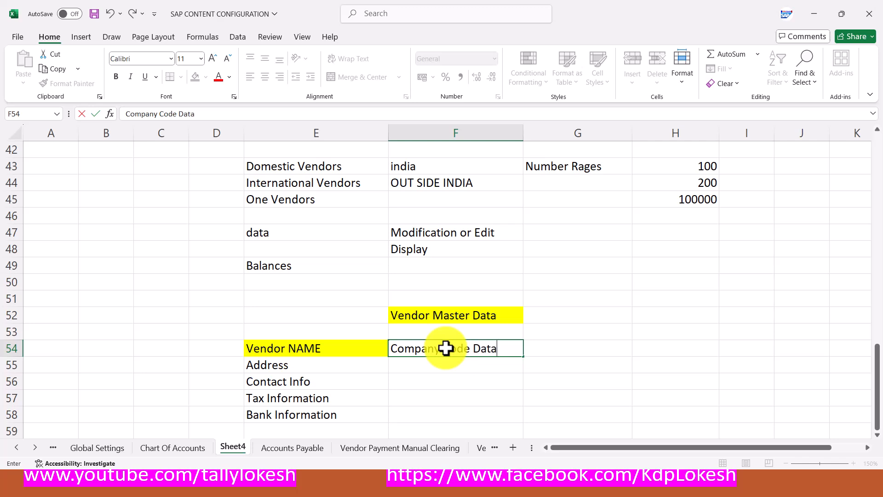
key("Return")
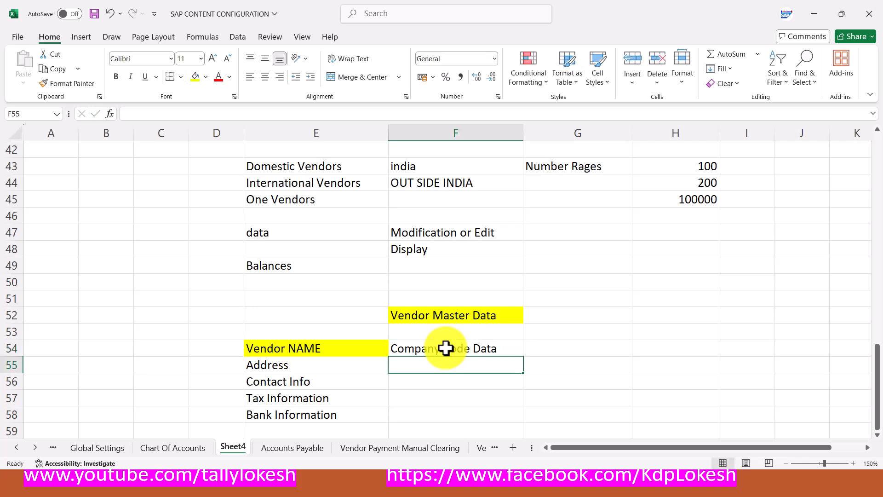
type("Recon")
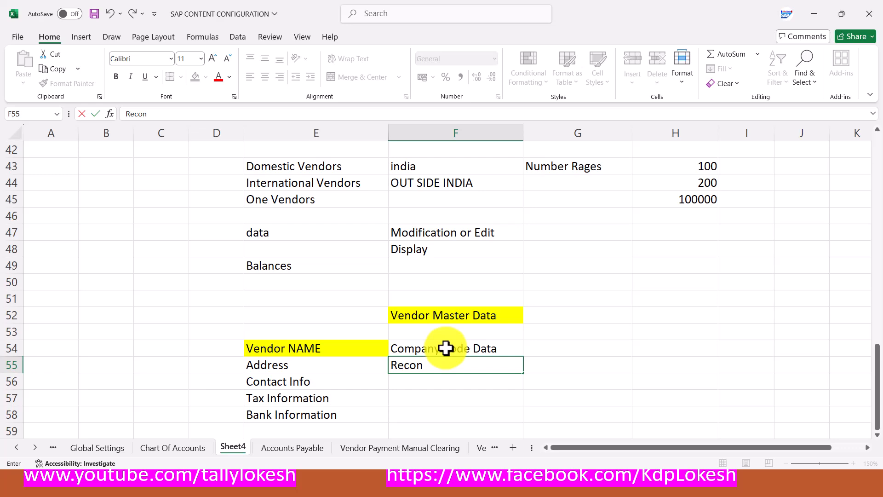
key("alt+Tab")
key("alt+Tab")
type("Acc")
key("Return")
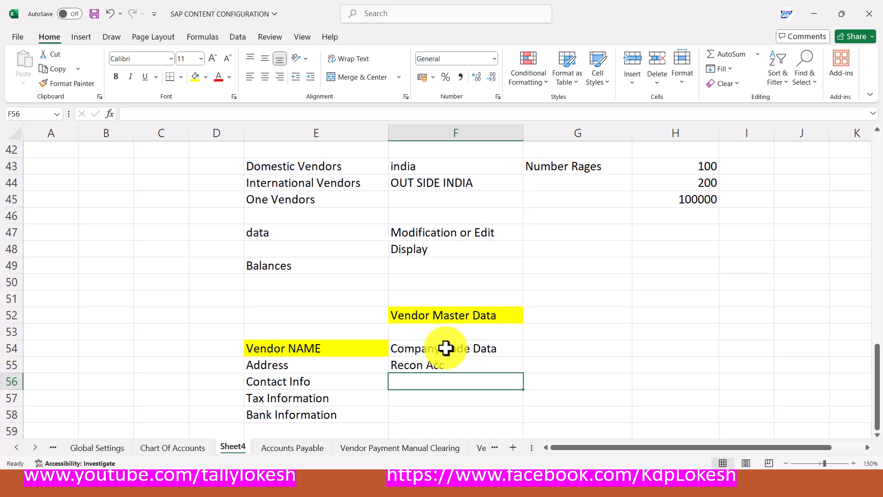
Enter 'Payment Terms' in F56 and 'Payment Methods' in F57
key("alt+Tab")
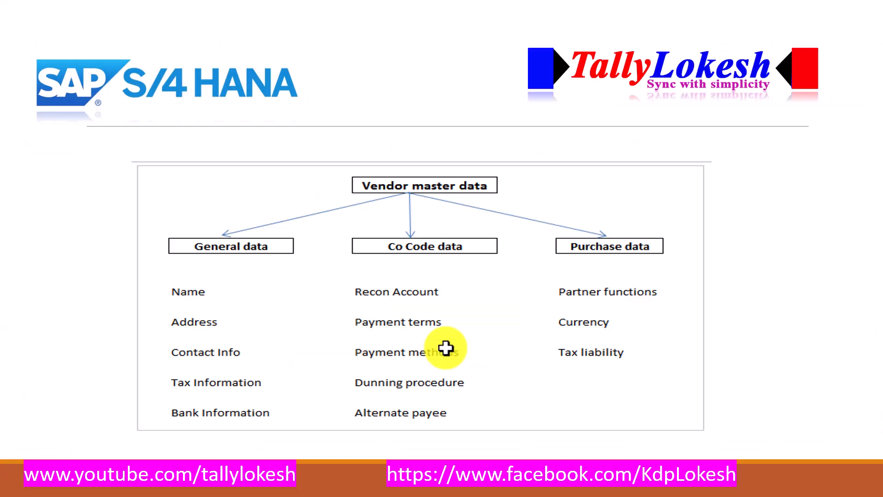
key("alt+Tab")
type("Payment Terms")
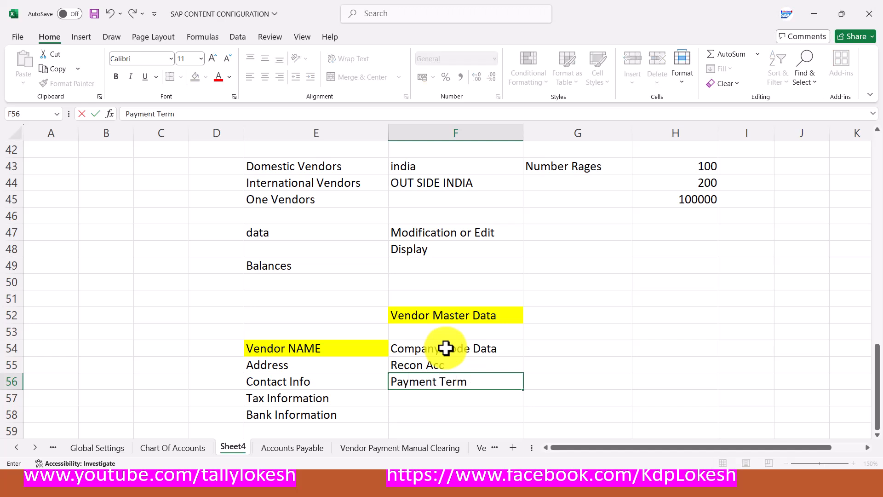
key("Return")
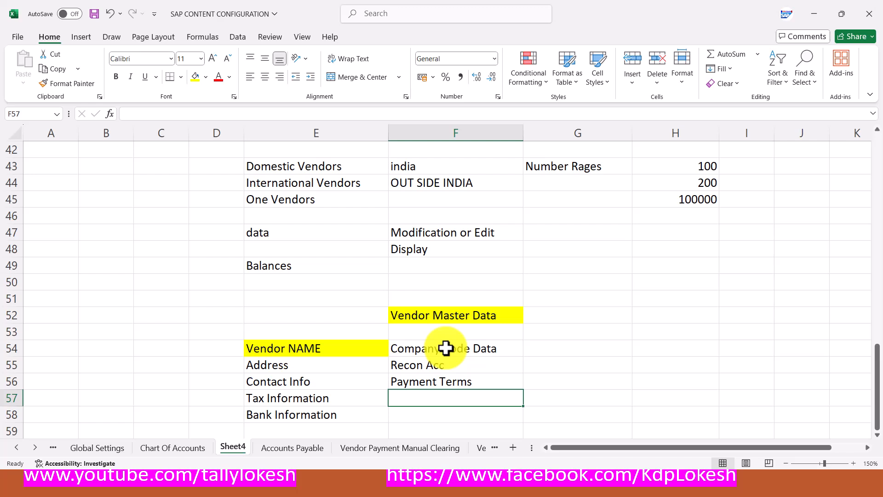
key("Right")
key("Up")
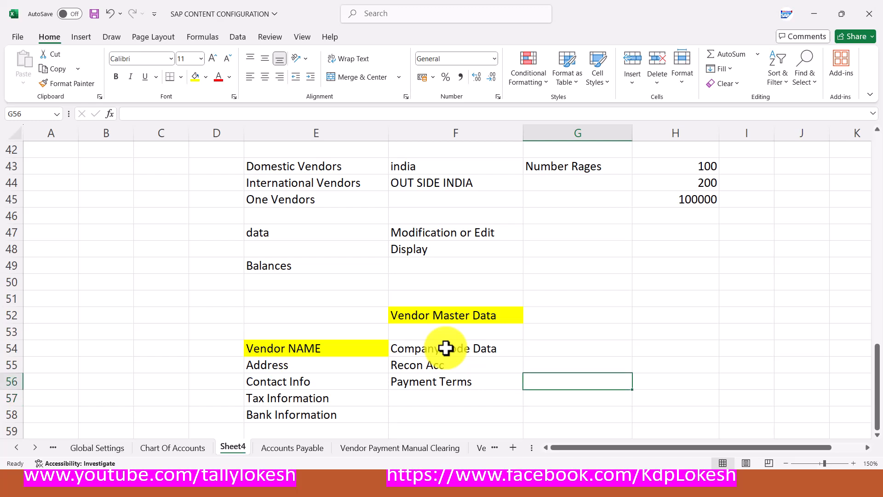
key("Down")
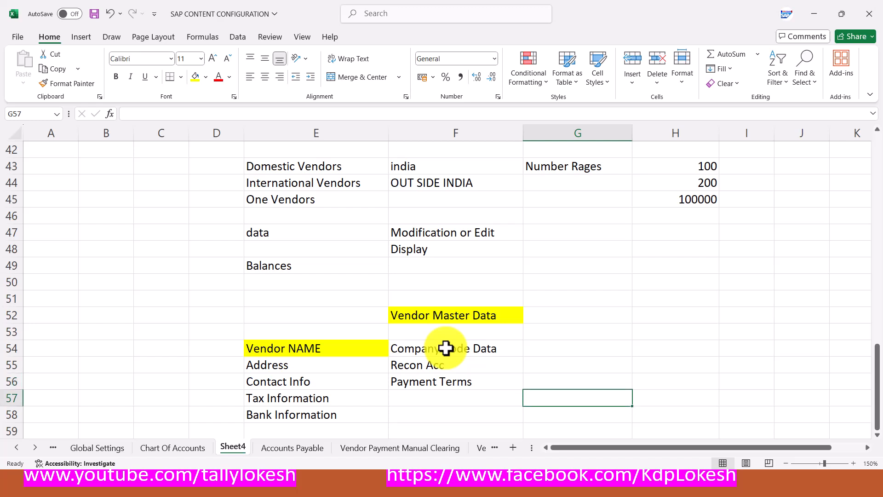
key("Left")
type("Pay")
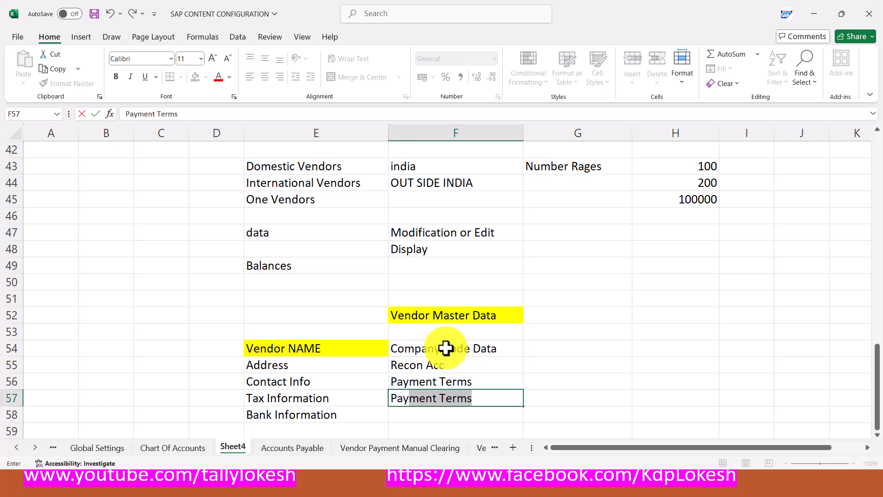
type("ment M")
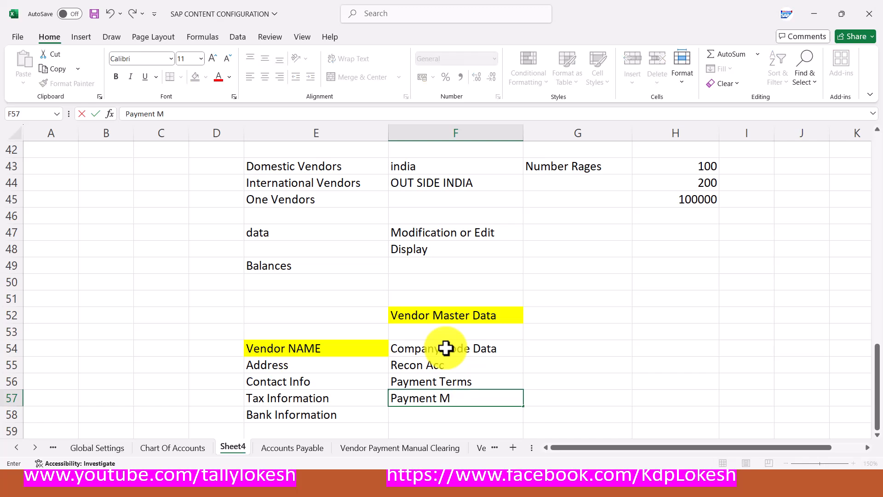
type("ethond")
key("BackSpace")
key("BackSpace")
type("ds")
key("Return")
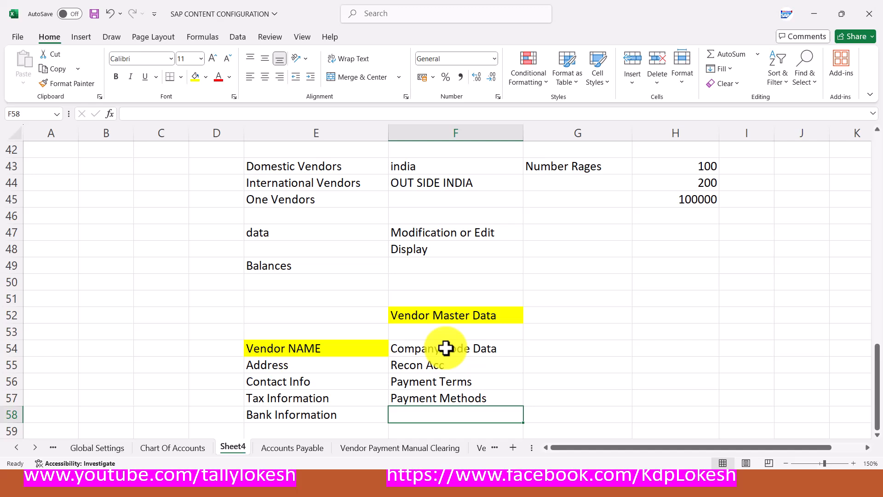
Enter 'Dunning Procedure' in F58 and 'Alternative Payee' in F59
key("alt+Tab")
key("alt+Tab")
type("Dunni")
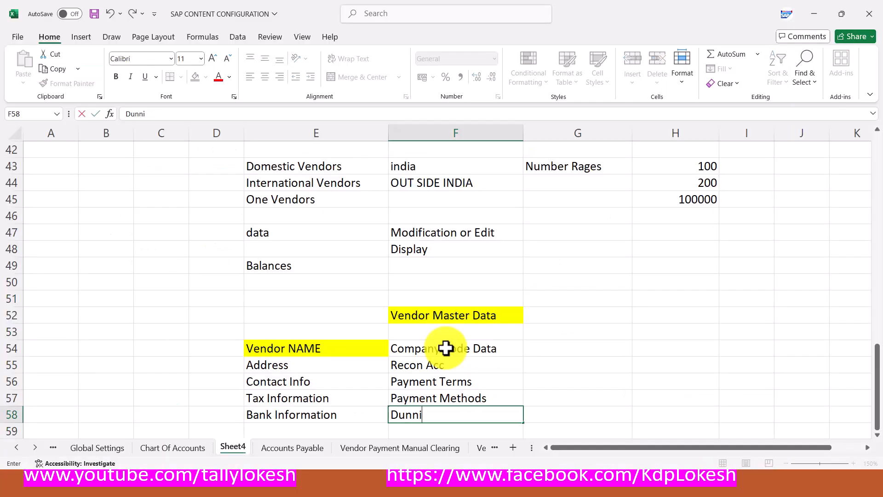
type("ng Procedure")
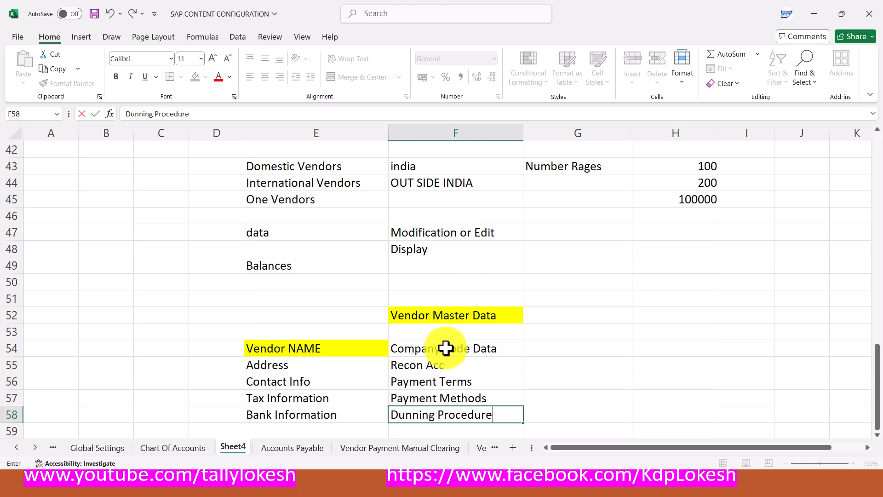
key("Return")
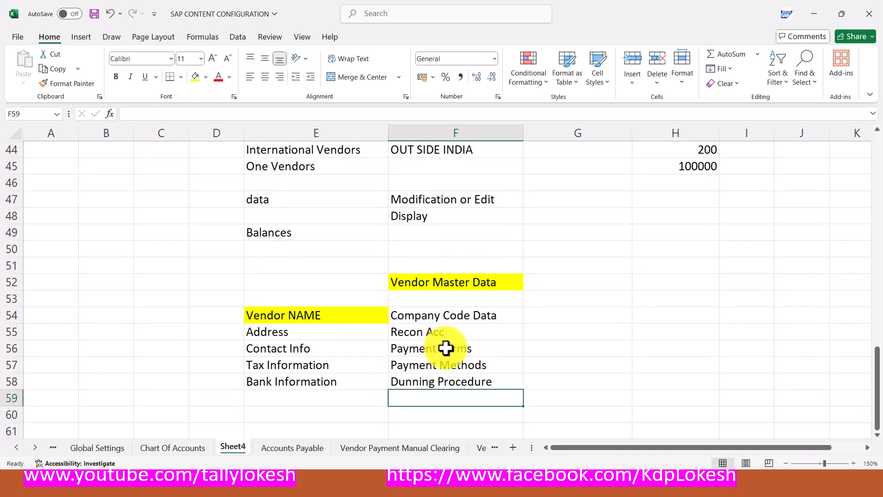
key("alt+Tab")
key("alt+Tab")
type("Alter")
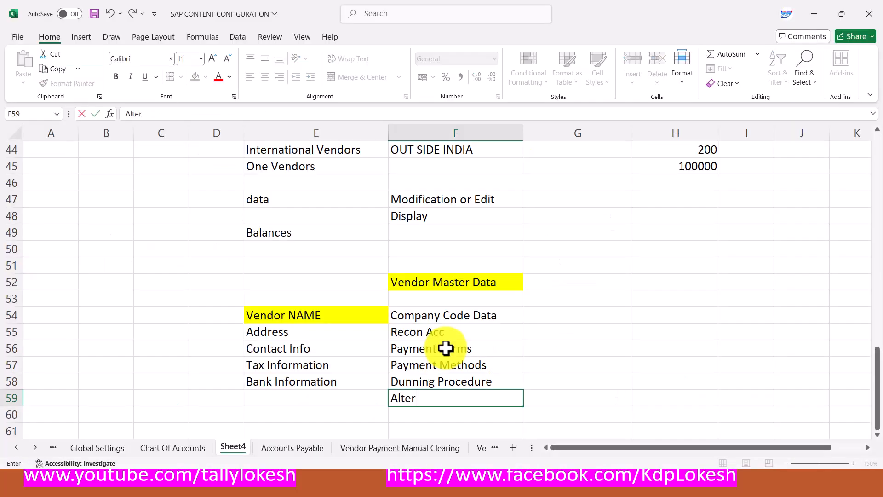
type("native Payee")
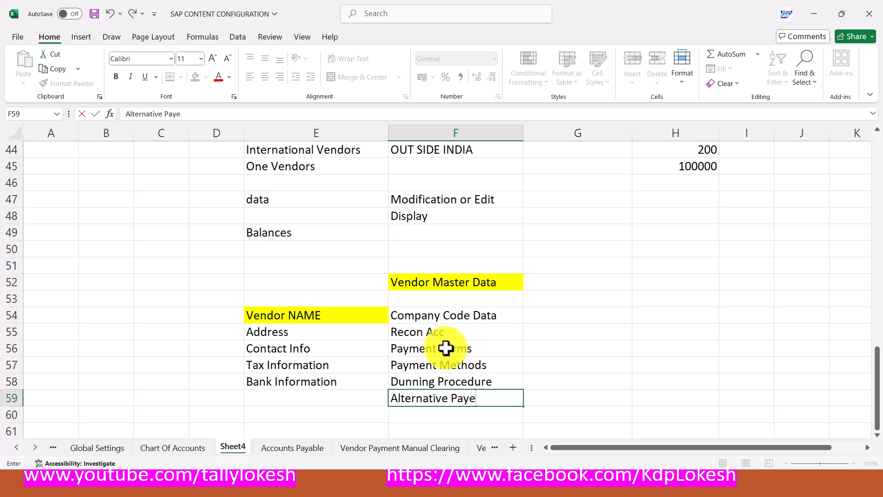
key("Up")
key("Up")
key("Up")
key("Up")
key("Up")
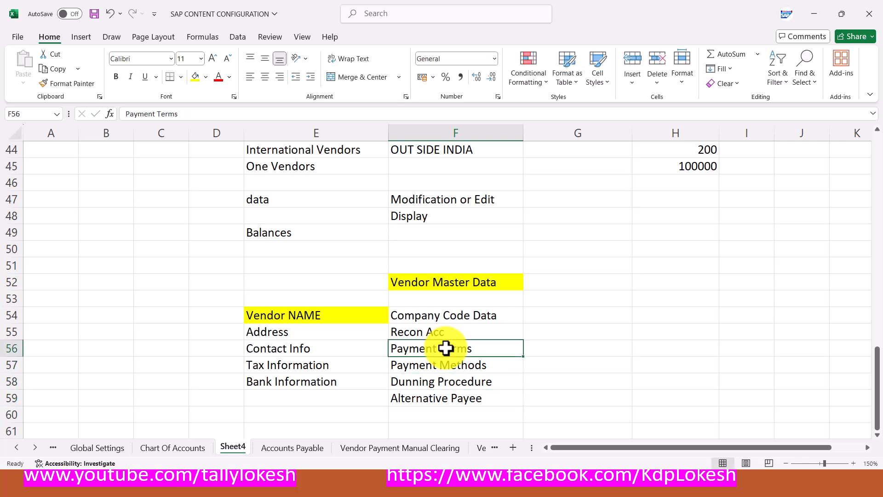
Fill Company Code Data yellow and add a yellow 'Purchase Data' heading in G54
left_click(195, 77)
left_click(551, 318)
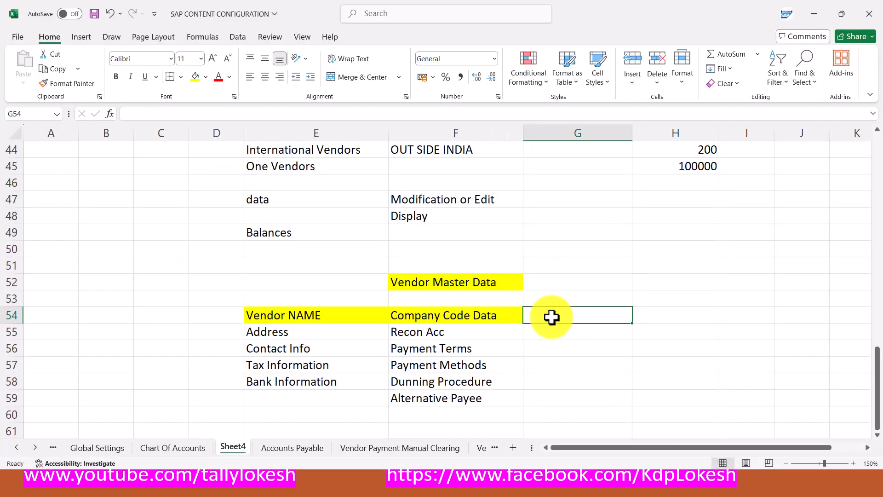
type("P")
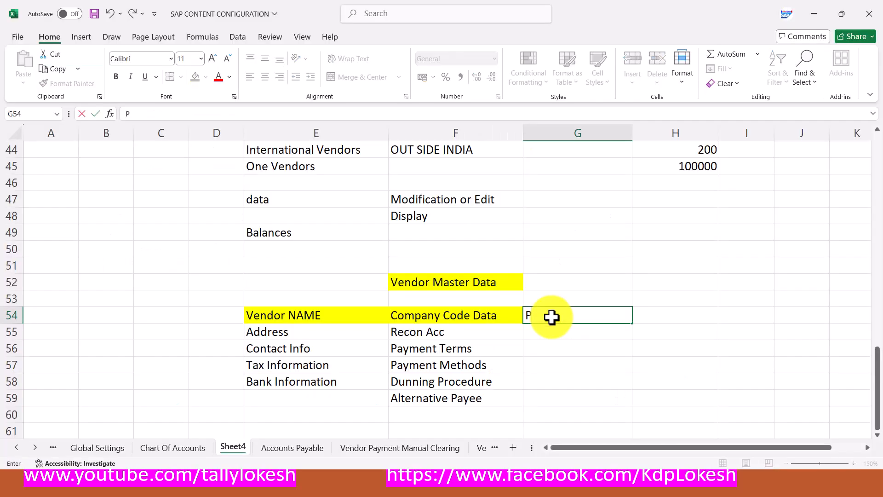
type("urchase DA")
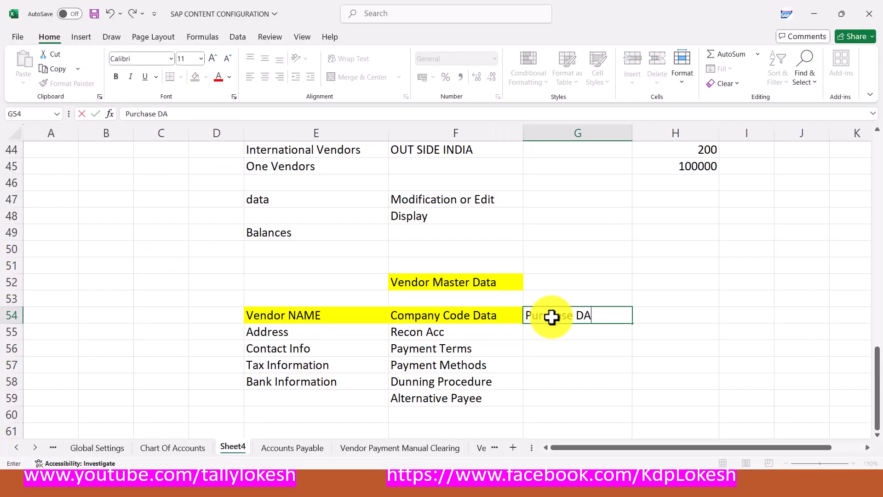
key("BackSpace")
type("ata")
key("Return")
left_click(568, 310)
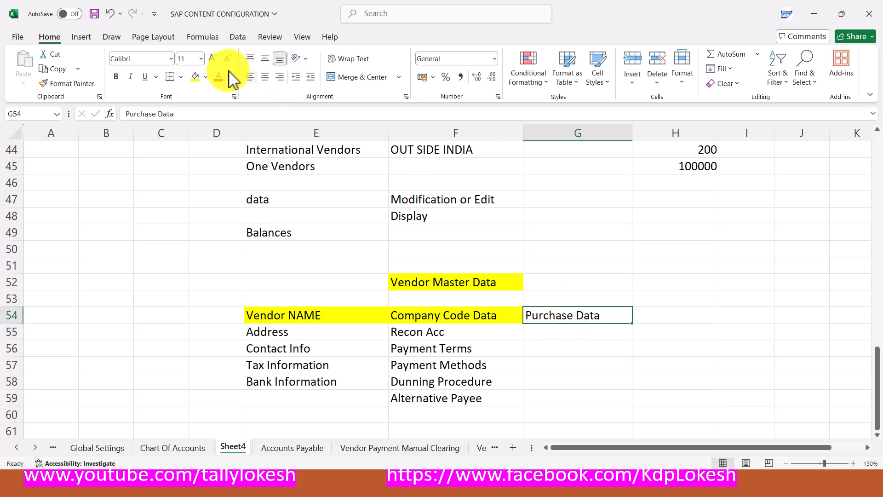
left_click(196, 75)
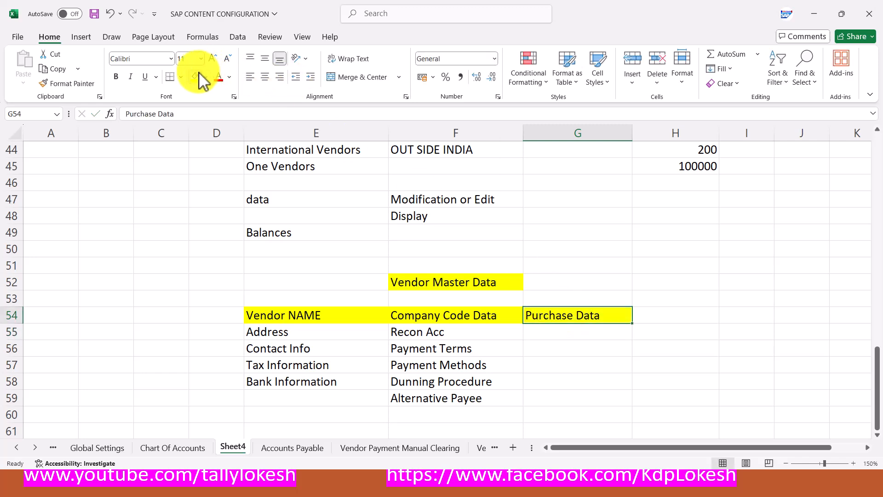
List 'Partner Functions', 'Currency' and 'tax Liability' in G55:G57
left_click(572, 335)
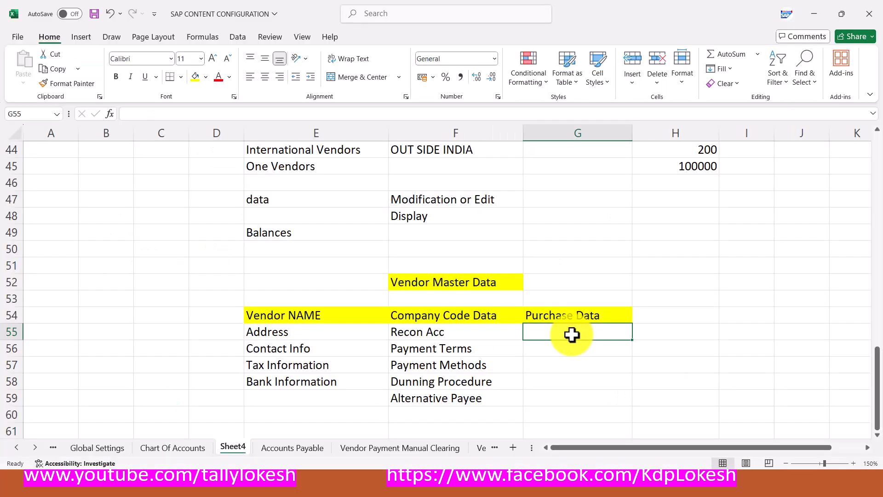
type("P")
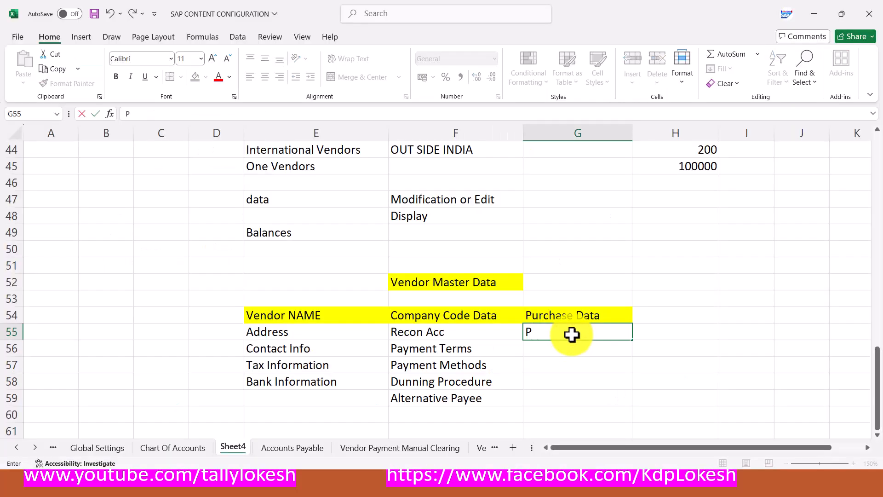
type("artner Functions")
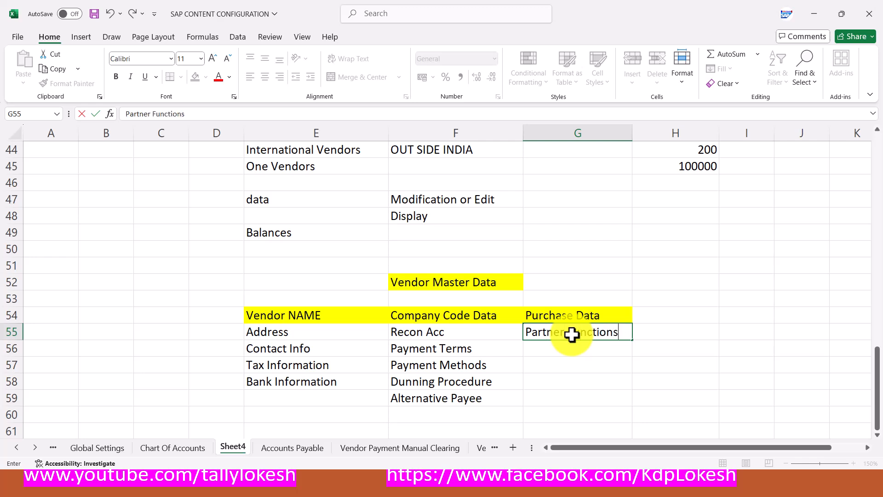
key("Return")
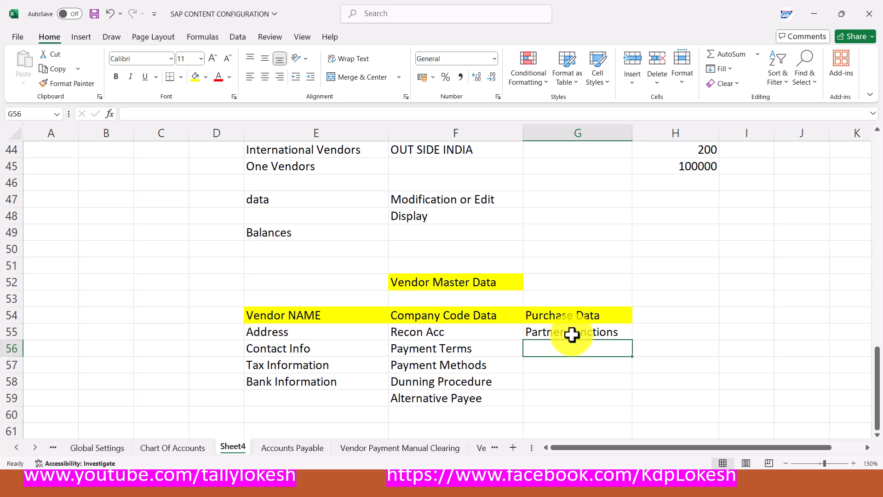
key("alt+Tab")
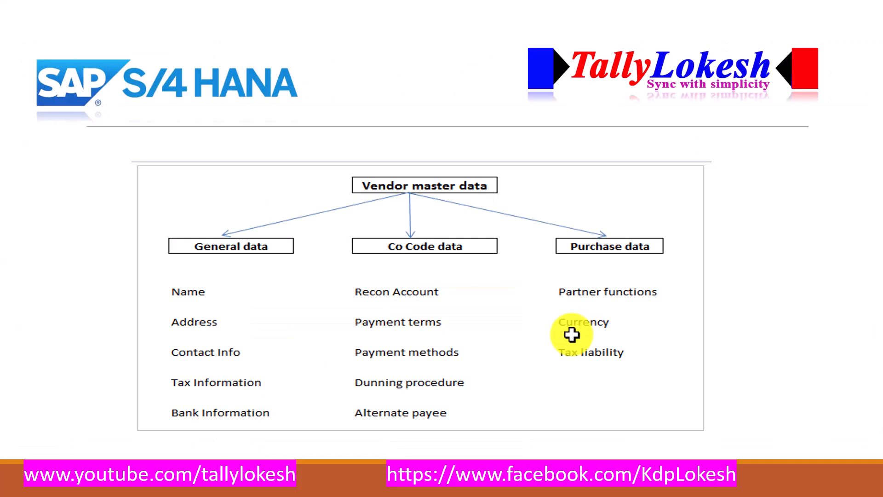
key("alt+Tab")
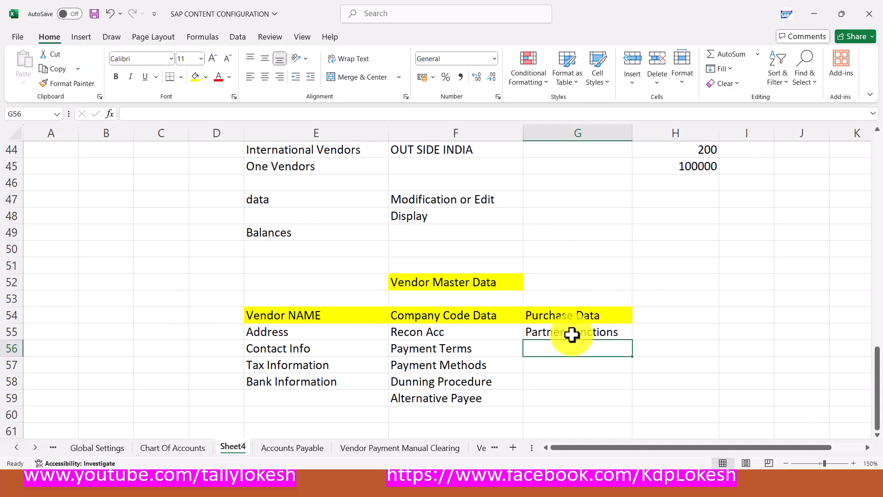
type("Currency")
key("Return")
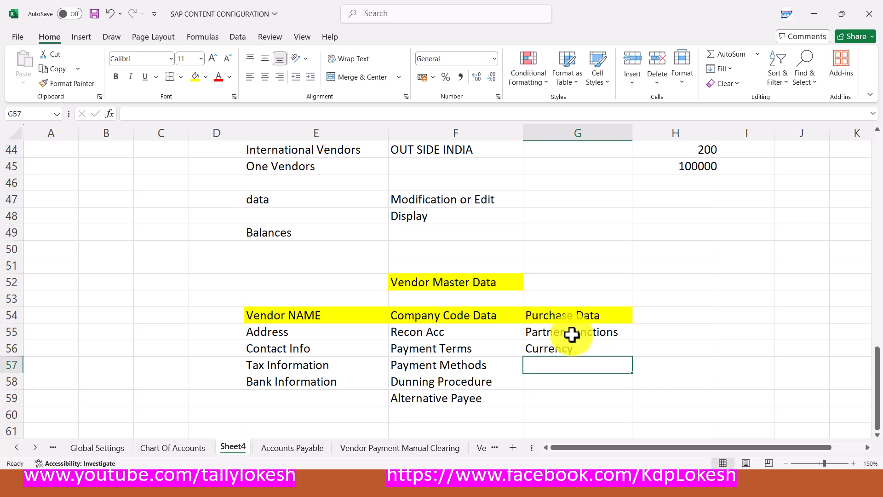
key("alt+Tab")
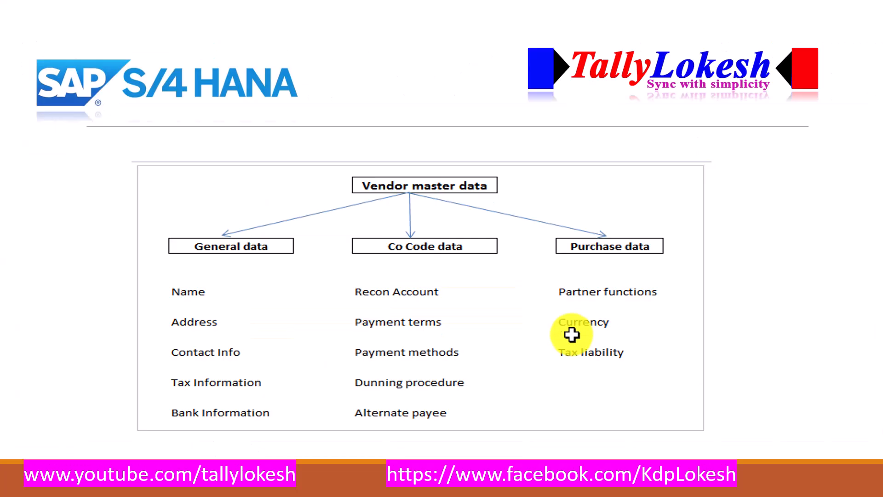
key("alt+Tab")
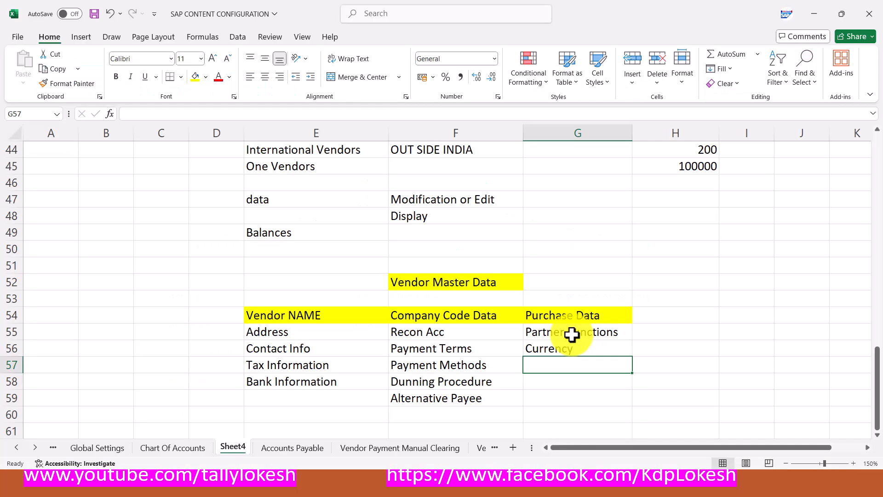
type("tax")
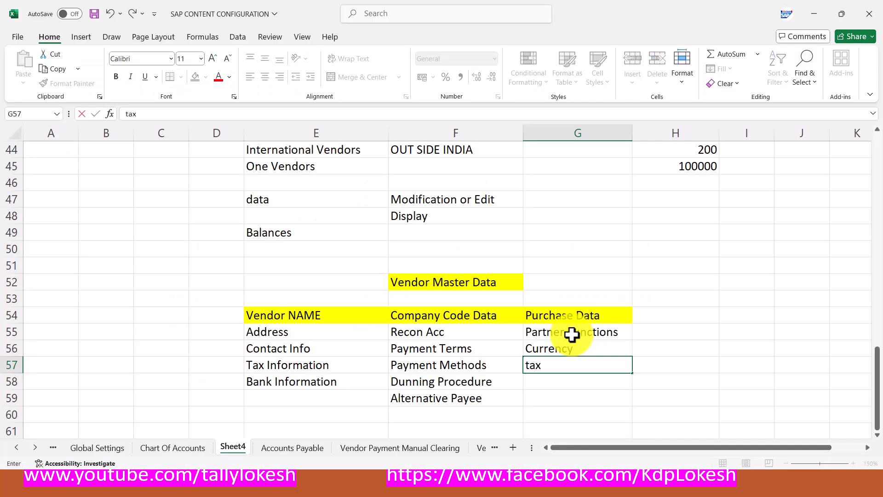
type(" Liability")
key("Return")
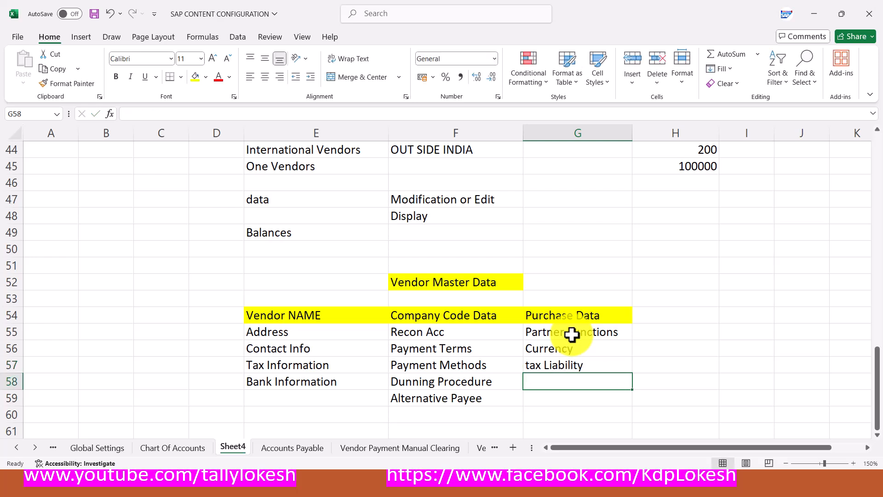
Review the E52:G58 vendor block, then advance the slide show to ACCOUNTS PAYABLE Configuration
left_click_drag(364, 282, 556, 396)
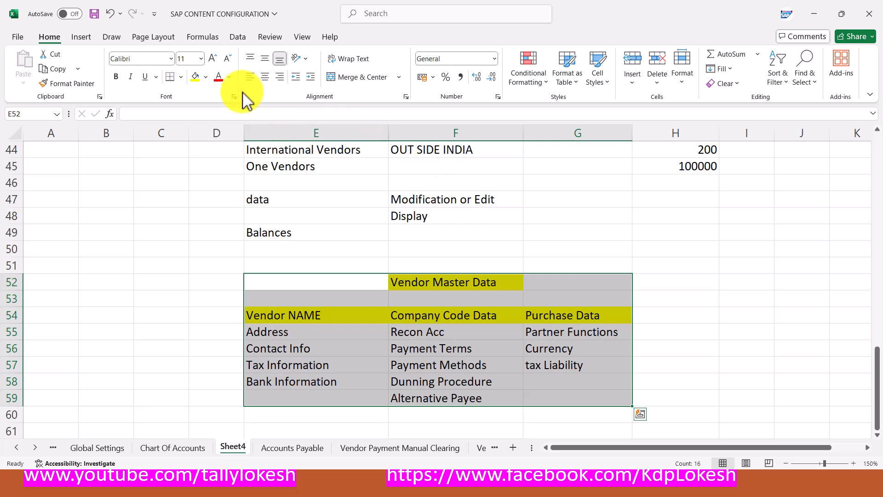
left_click(445, 242)
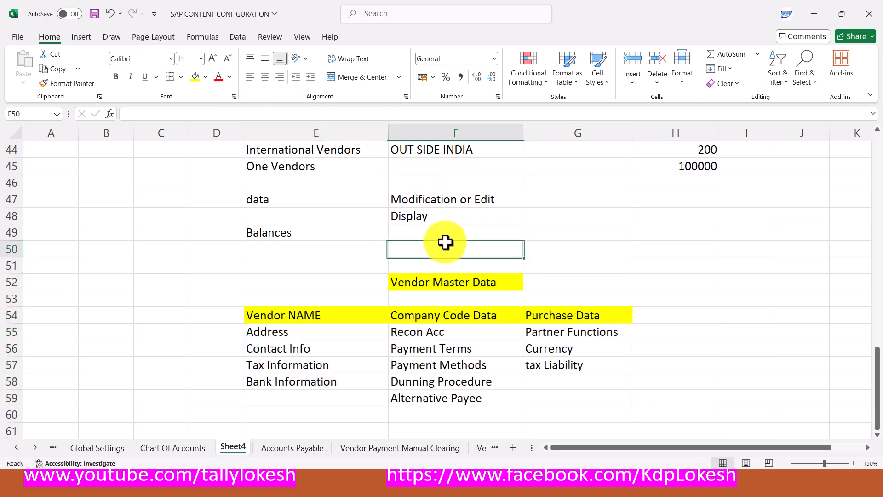
key("alt+Tab")
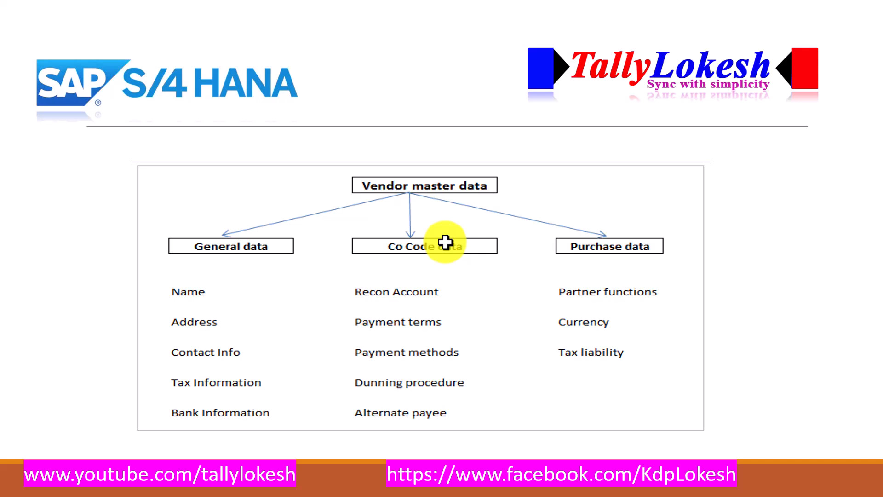
key("Right")
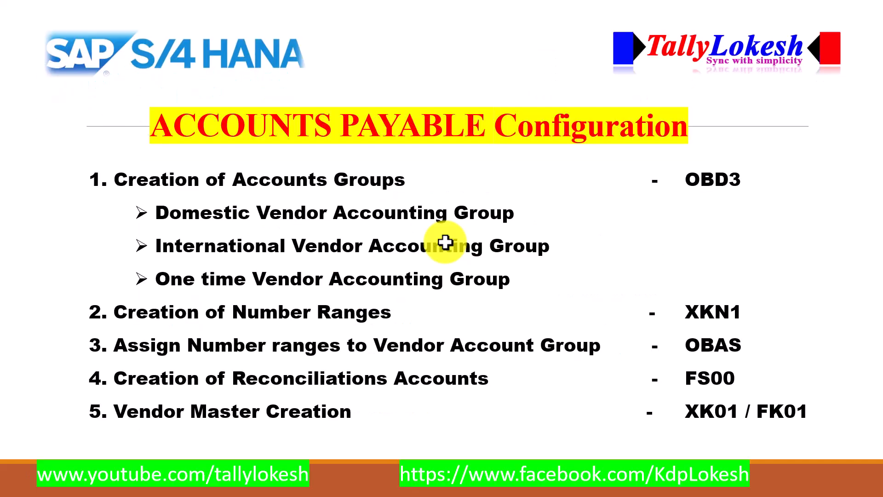
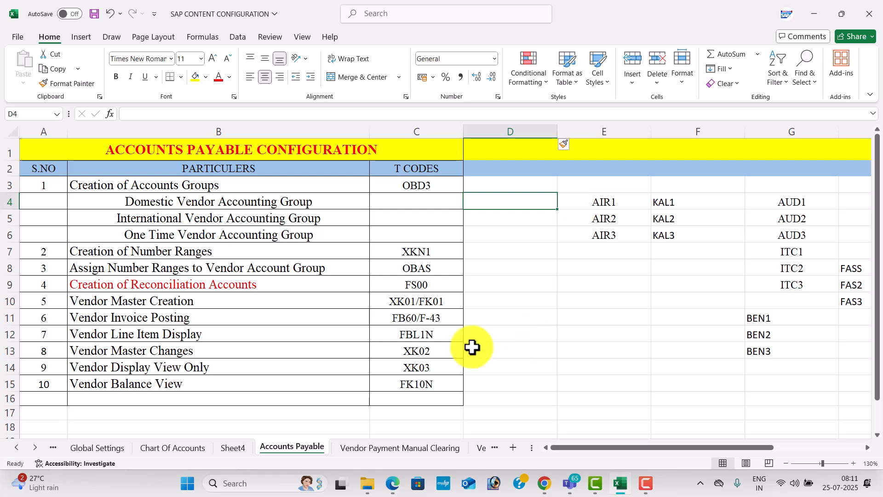
On Sheet4, enter 'Accounts Payable' and 'Vendor Manual Payments' in E63:E64
left_click(237, 450)
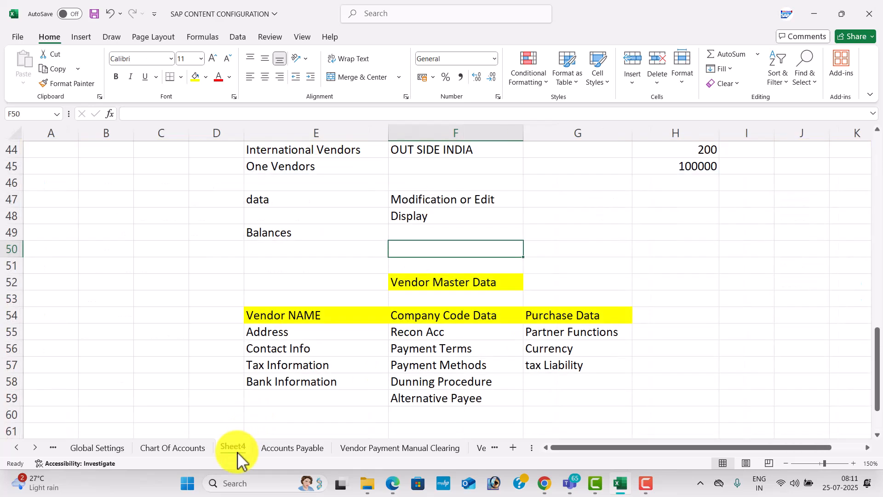
left_click(351, 349)
key("Down")
key("Down")
key("Down")
key("Down")
key("Down")
key("Down")
key("Down")
key("Down")
key("Down")
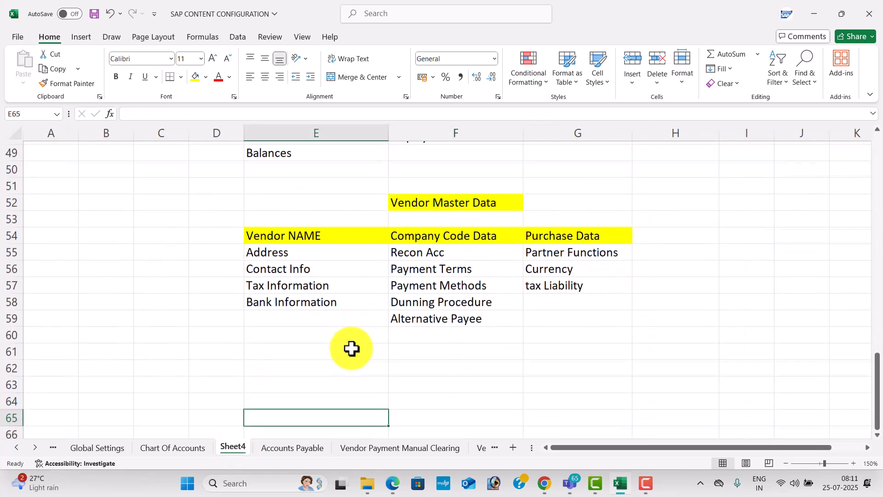
key("Down")
key("Down")
key("Up")
key("Up")
key("Up")
key("Up")
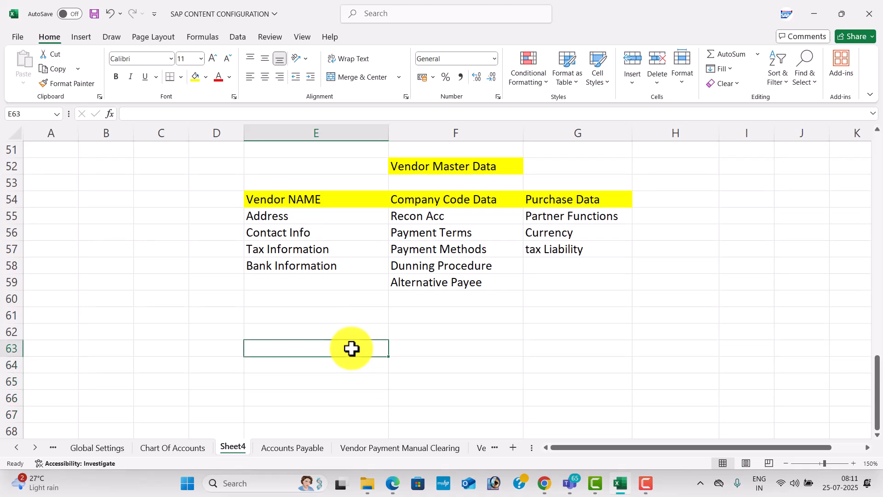
type("Vendor")
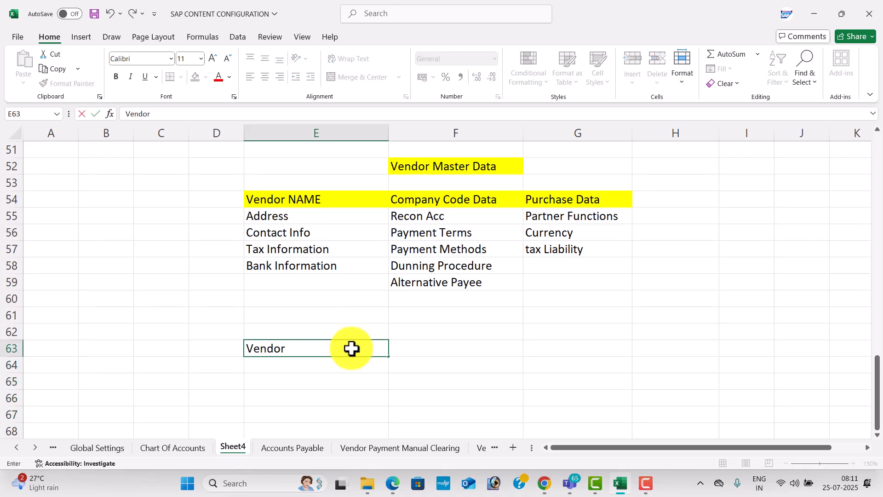
key("BackSpace")
key("BackSpace")
key("BackSpace")
key("BackSpace")
key("BackSpace")
key("BackSpace")
key("BackSpace")
type("Accounts Payable")
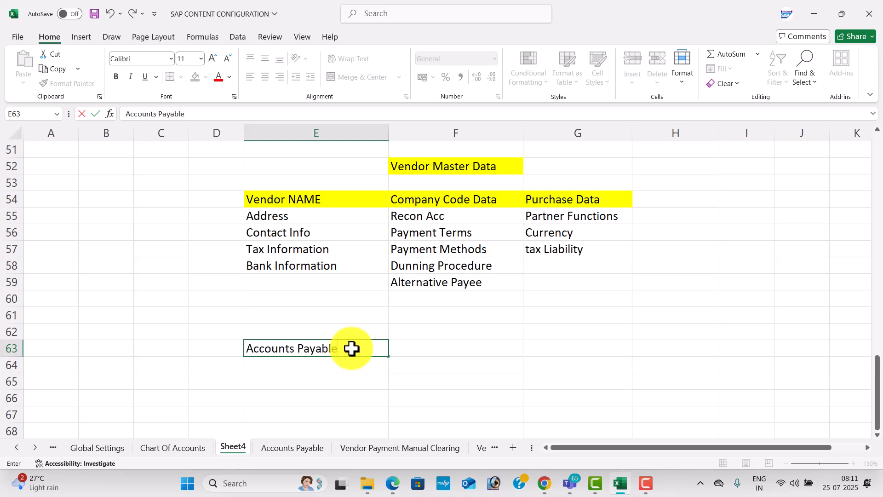
key("Return")
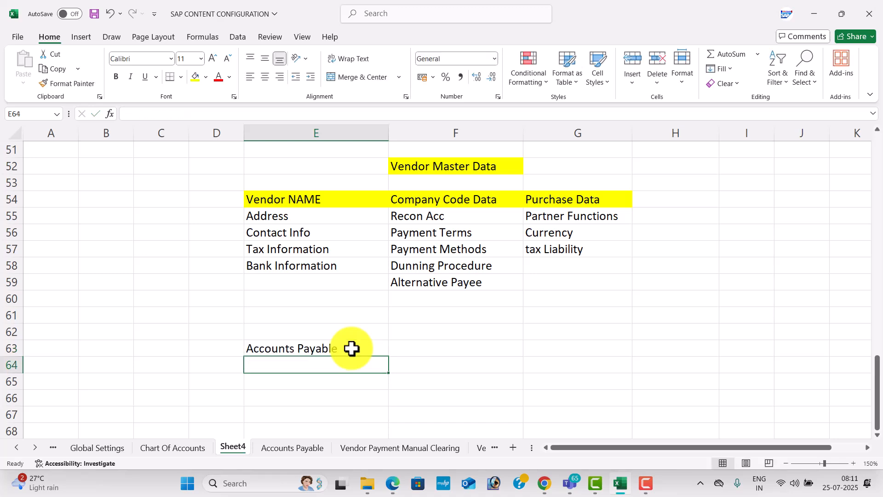
type("Vendor Pay")
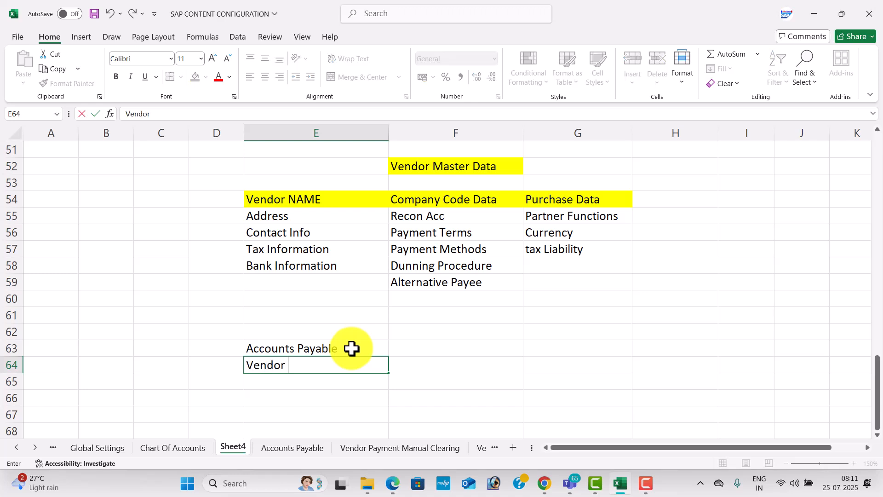
key("BackSpace")
key("BackSpace")
key("BackSpace")
type("Manual Payments")
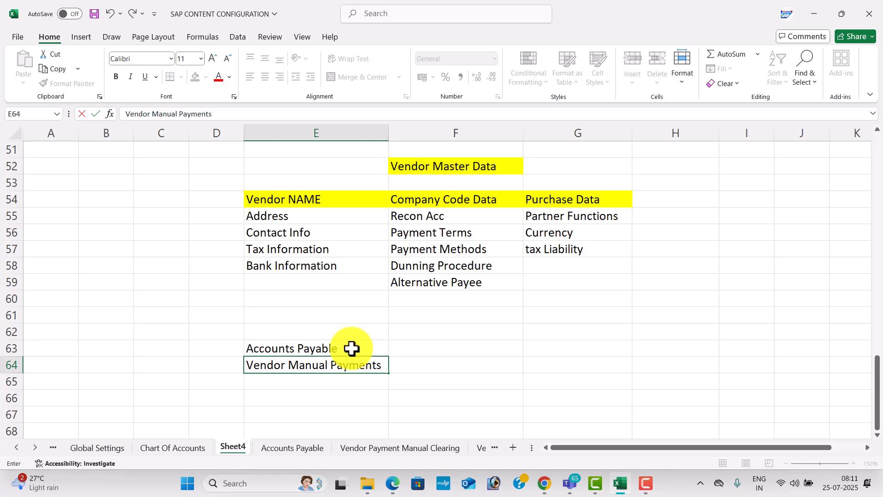
key("Return")
Add 'Vendor Cash Discounts' and 'Vendor Down Payments' in E65:E66
type("Vendor ")
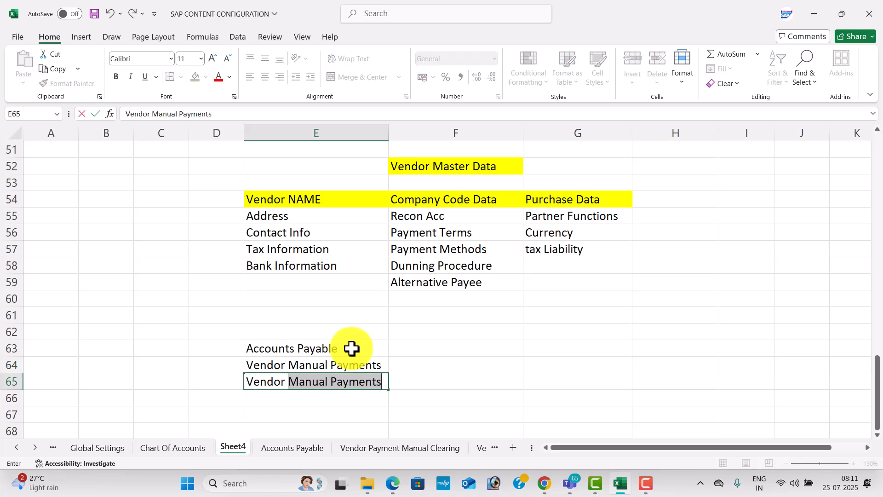
type("Cash Discounts")
key("Return")
type("Vedn")
key("BackSpace")
key("BackSpace")
type("ndor Down ")
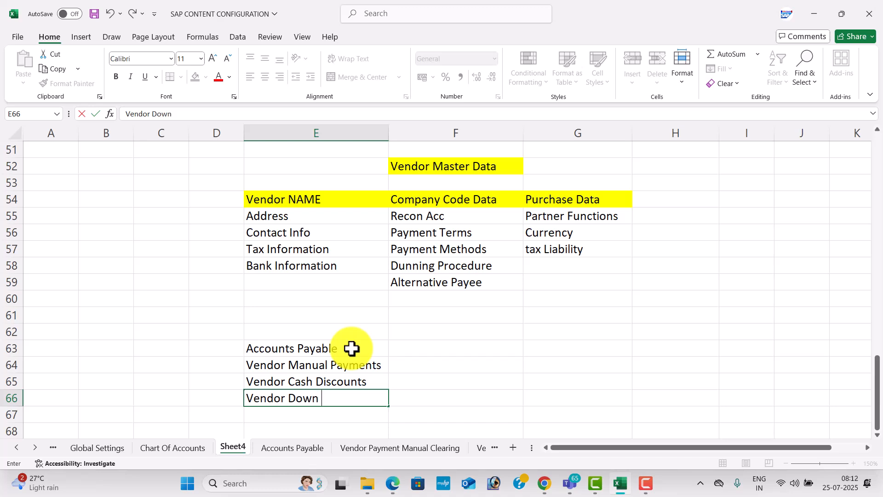
type("Payments")
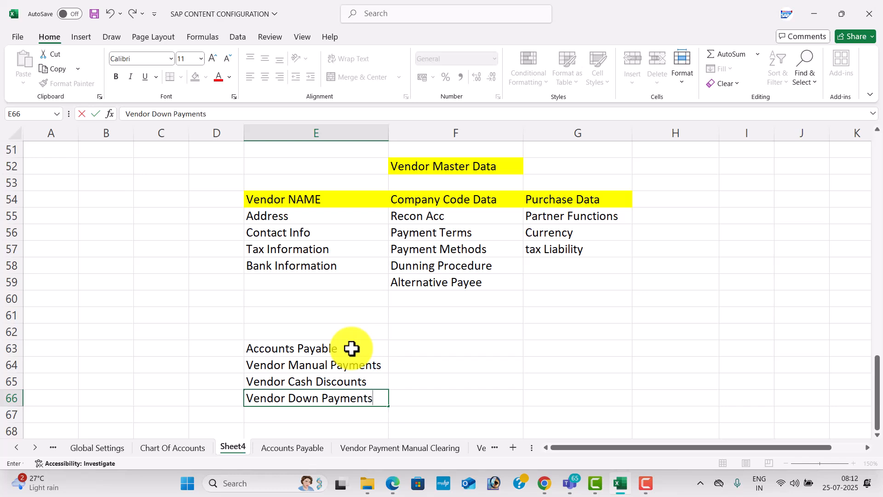
key("Return")
Number the four entries 1 to 4 in D63:D66
left_click(239, 349)
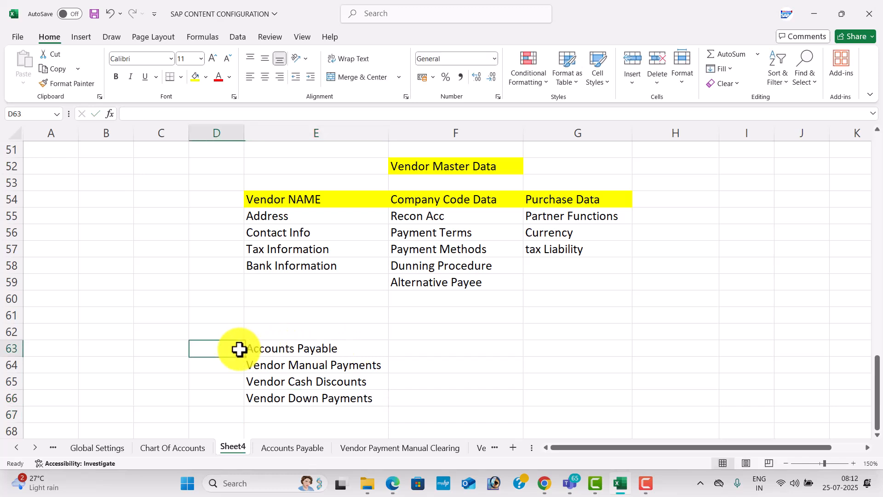
type("1")
key("Return")
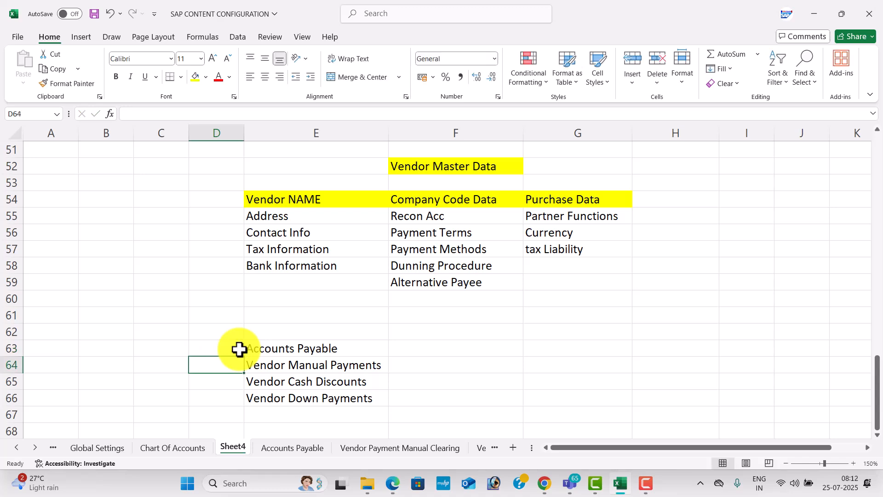
type("2")
key("Tab")
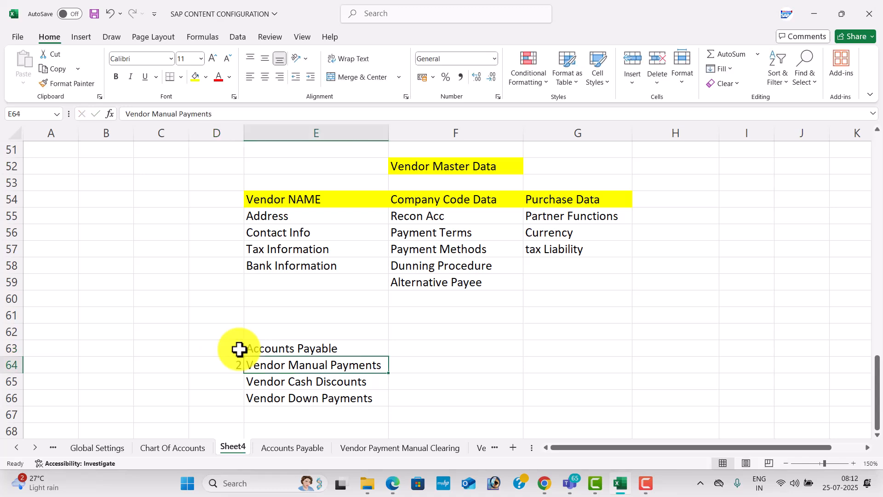
key("Return")
type("3")
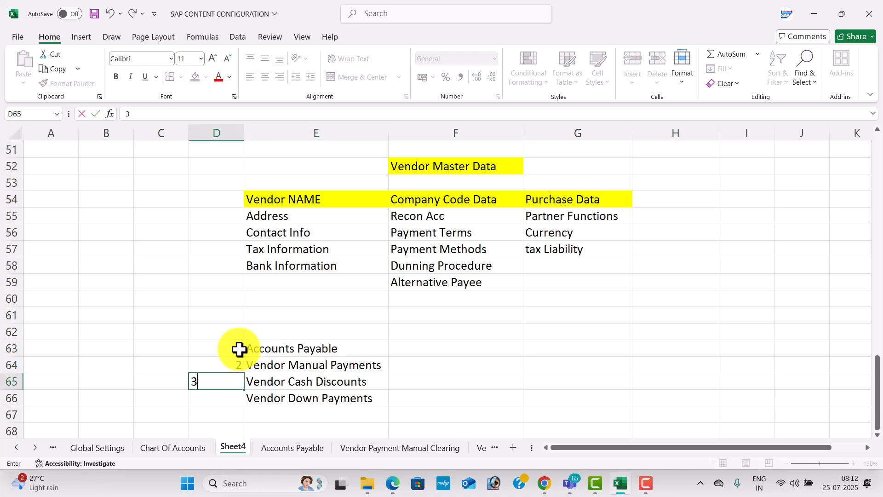
key("Return")
type("4")
key("Return")
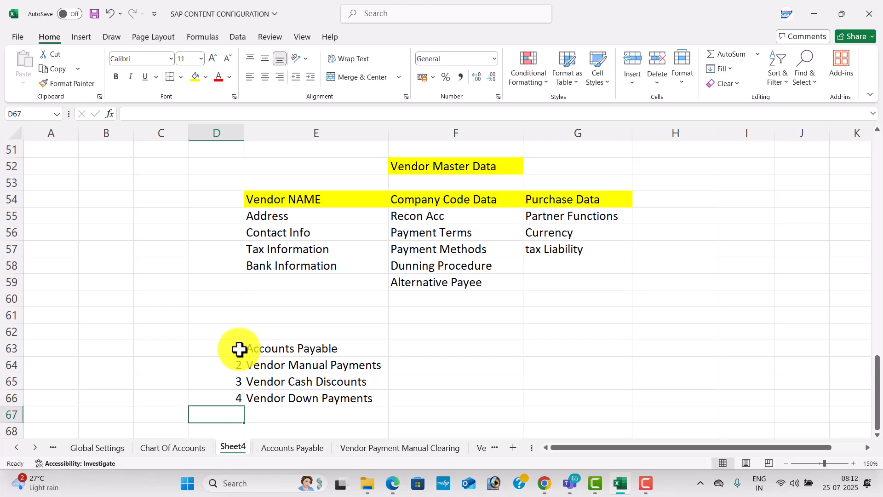
Centre the D63:E66 list and save the workbook
left_click(241, 354)
left_click_drag(240, 355, 311, 392)
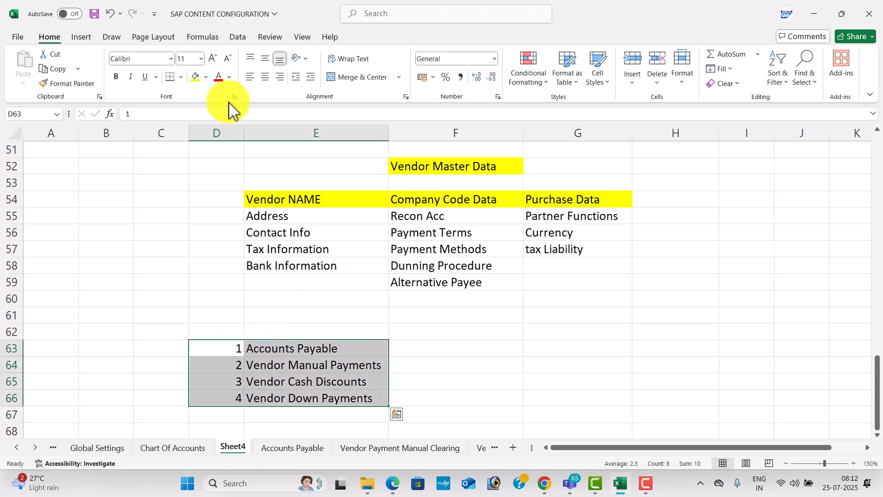
left_click(265, 77)
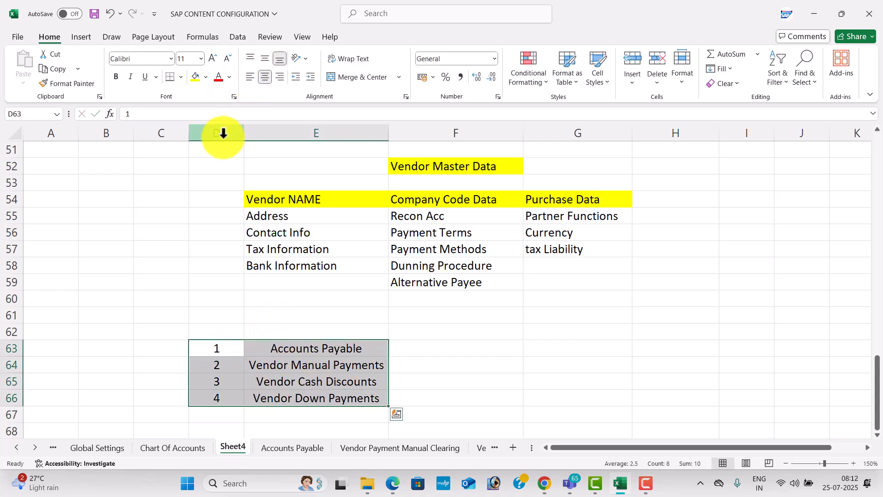
left_click(269, 317)
key("ctrl+s")
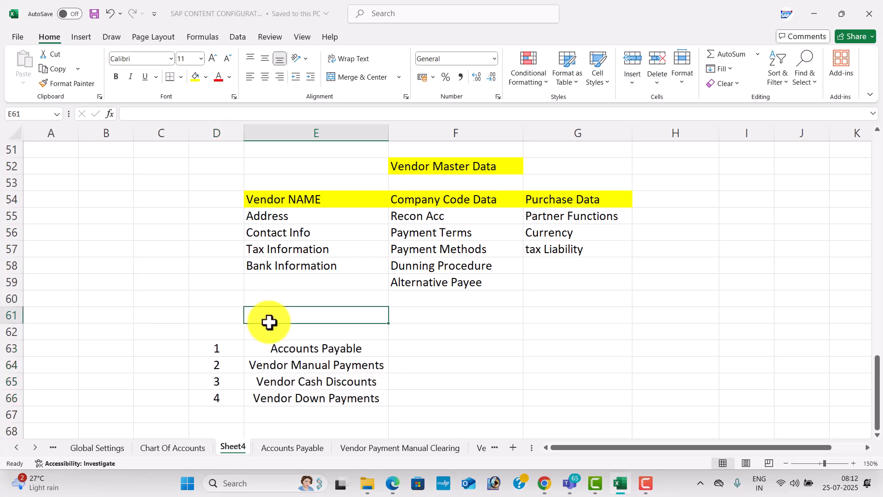
key("alt+Tab")
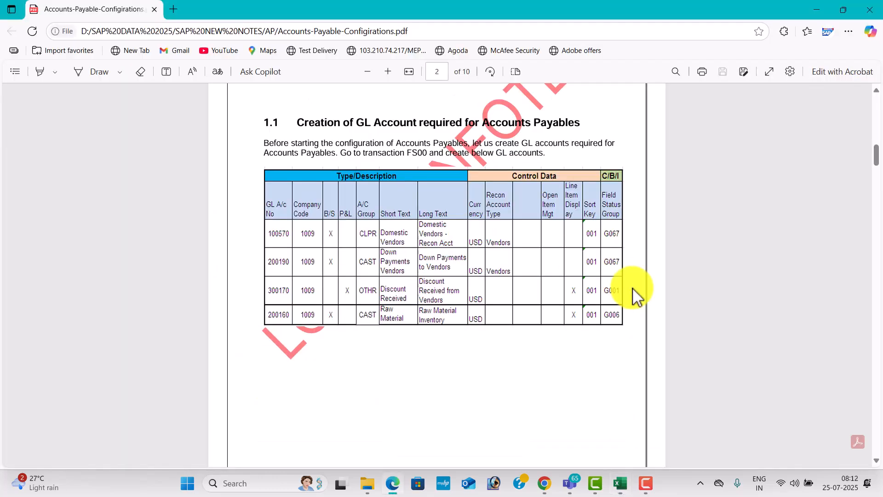
scroll(882, 340, "down", 6)
scroll(881, 340, "down", 20)
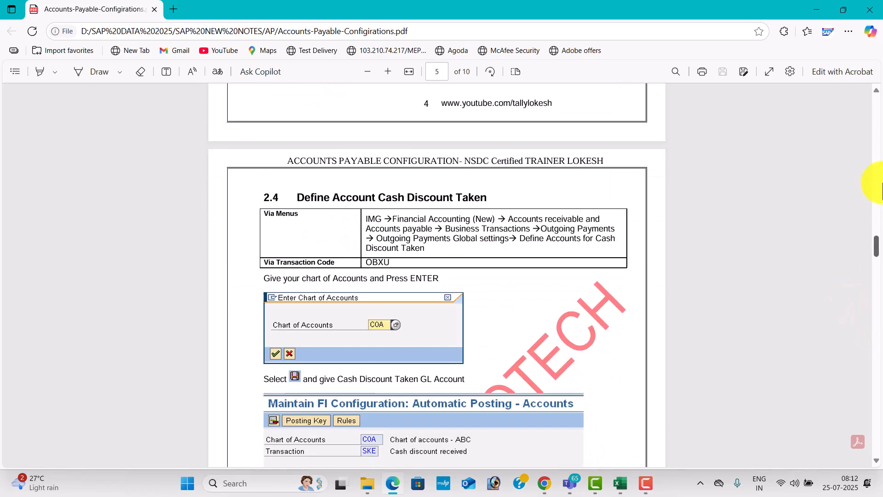
left_click(877, 186)
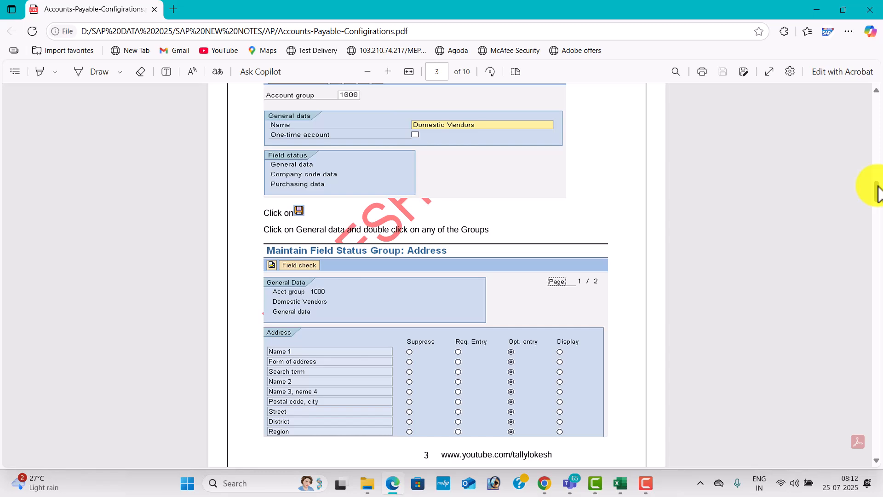
scroll(878, 161, "up", 8)
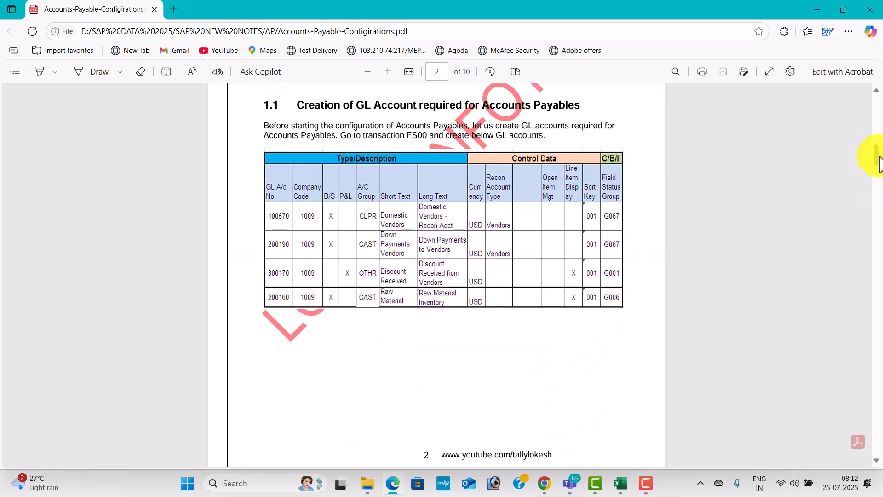
scroll(879, 161, "up", 1)
key("alt+Tab")
key("alt+Tab")
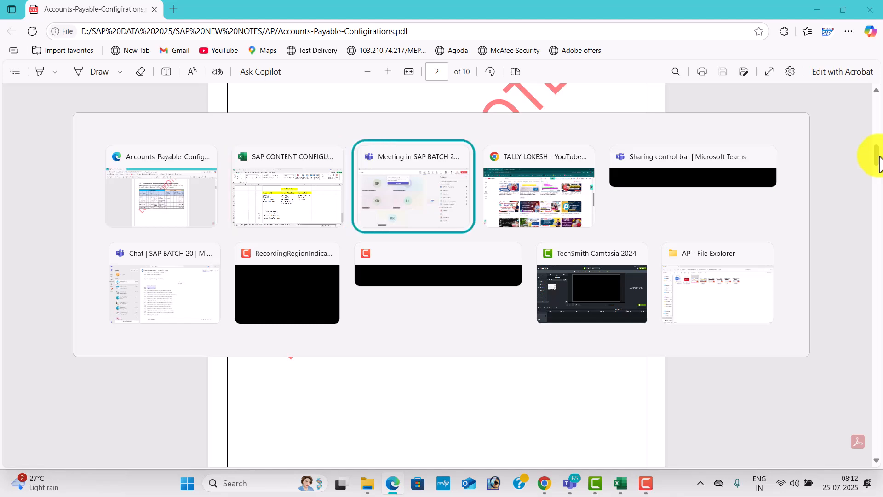
Launch SAP Logon and log on to client 800, ending the other open session
left_click(272, 482)
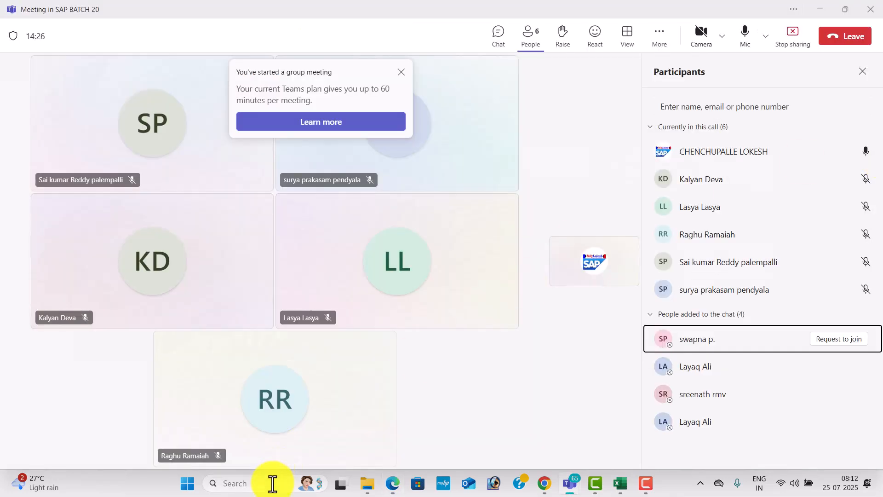
type("sap")
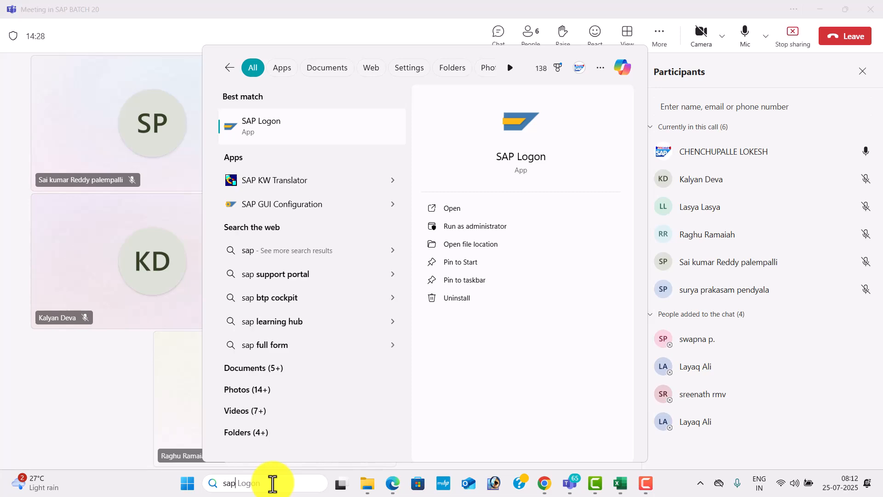
left_click(467, 209)
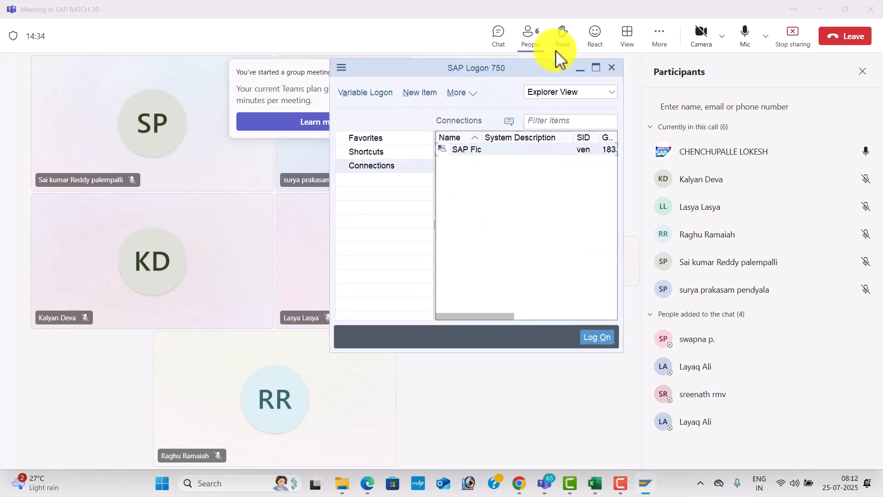
left_click(596, 69)
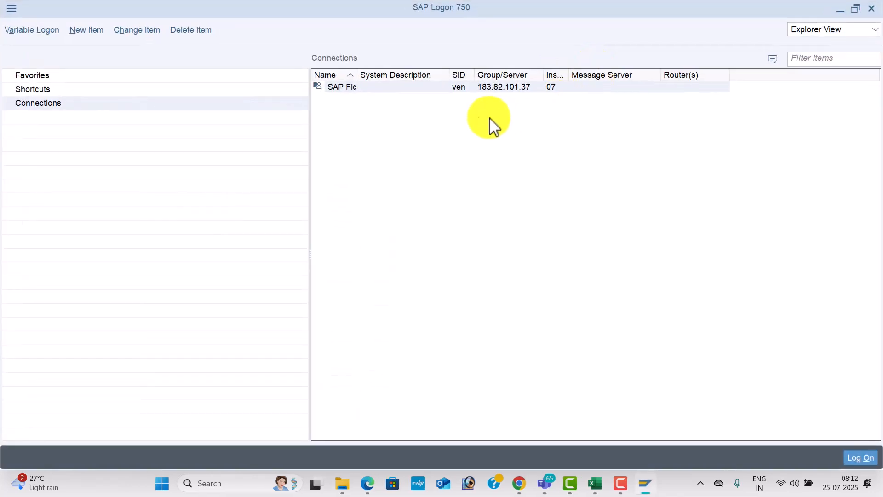
double_click(424, 91)
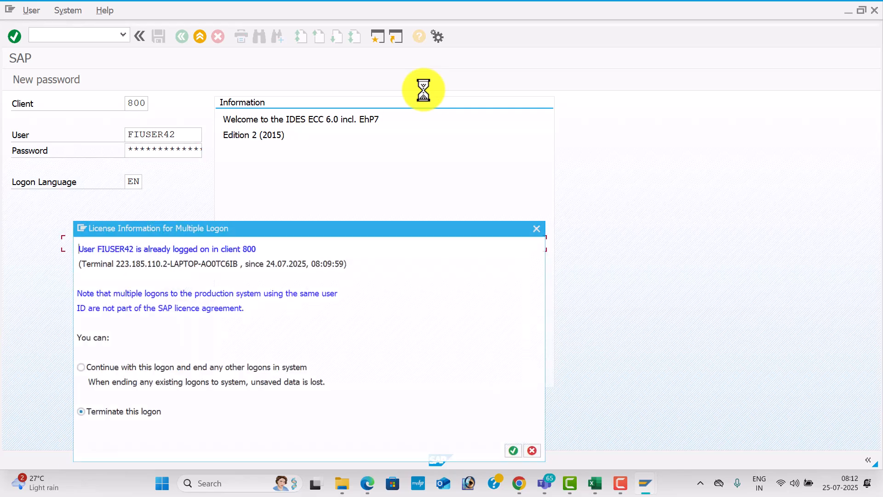
left_click(68, 368)
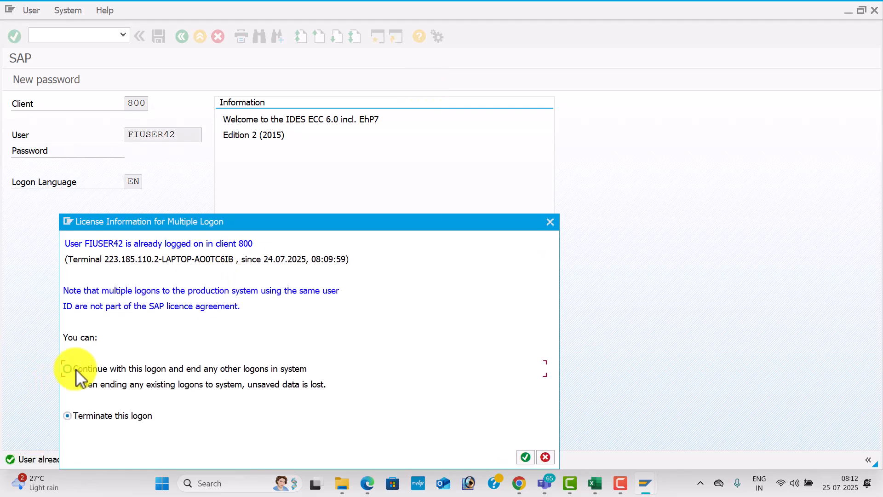
left_click(524, 457)
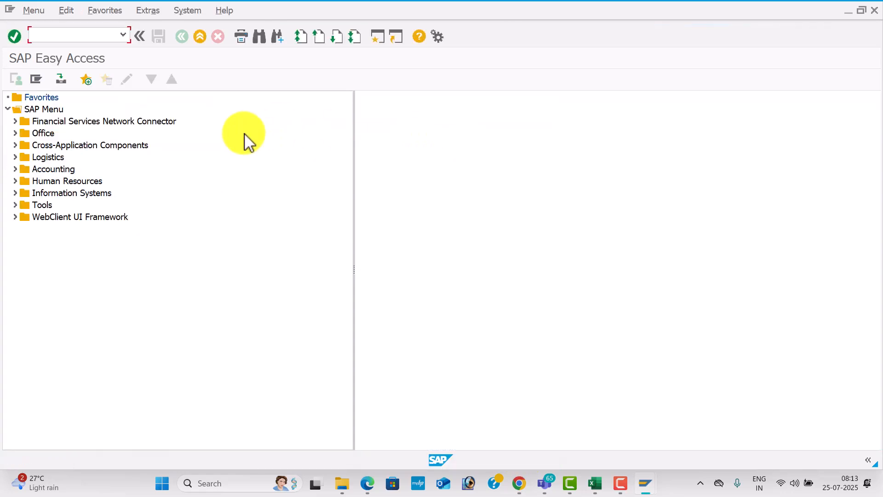
Look over the steps and T-codes on the Excel Accounts Payable sheet, then return to SAP
key("alt+Tab")
key("Tab")
key("Tab")
key("Tab")
key("Tab")
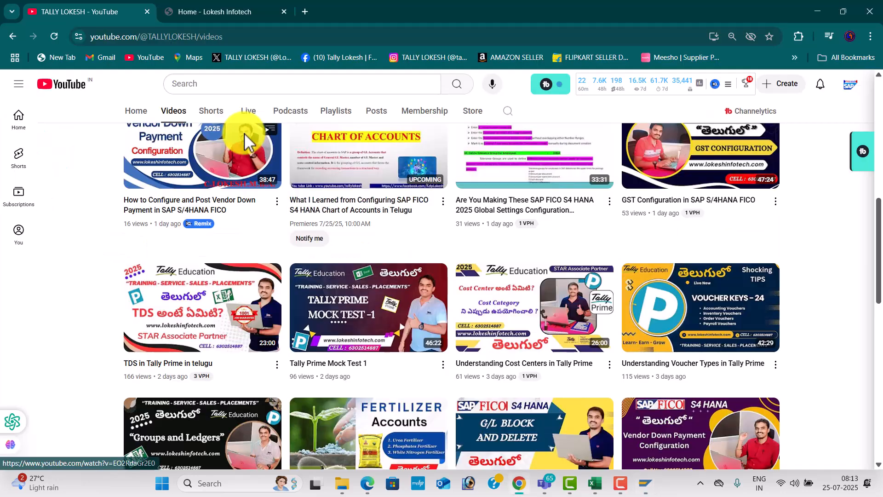
key("alt+Tab")
key("Tab")
key("Tab")
key("Tab")
key("Tab")
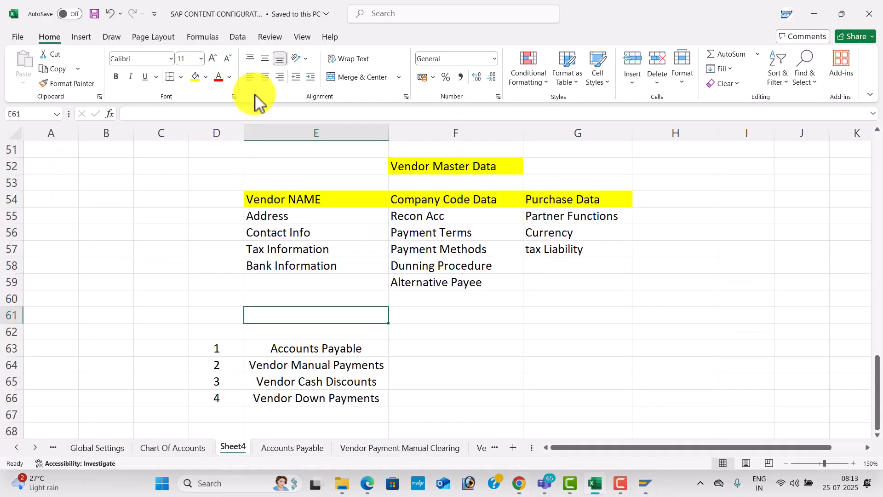
left_click(309, 448)
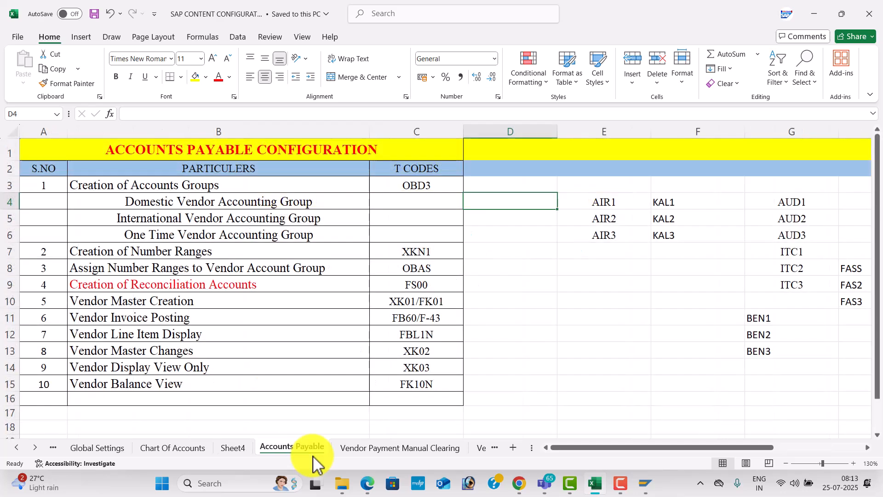
left_click(423, 226)
key("alt+Tab")
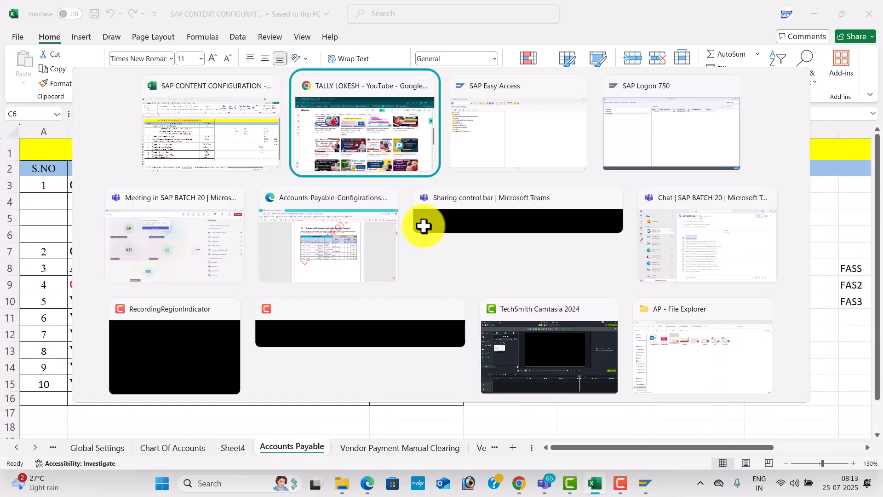
key("alt+Tab")
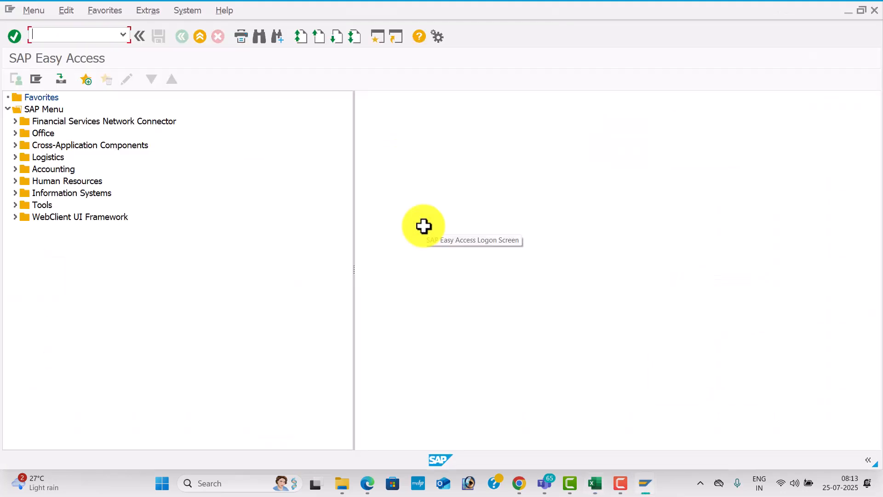
In OBD2, add a new vendor account group TES1
type("OBD2")
key("Return")
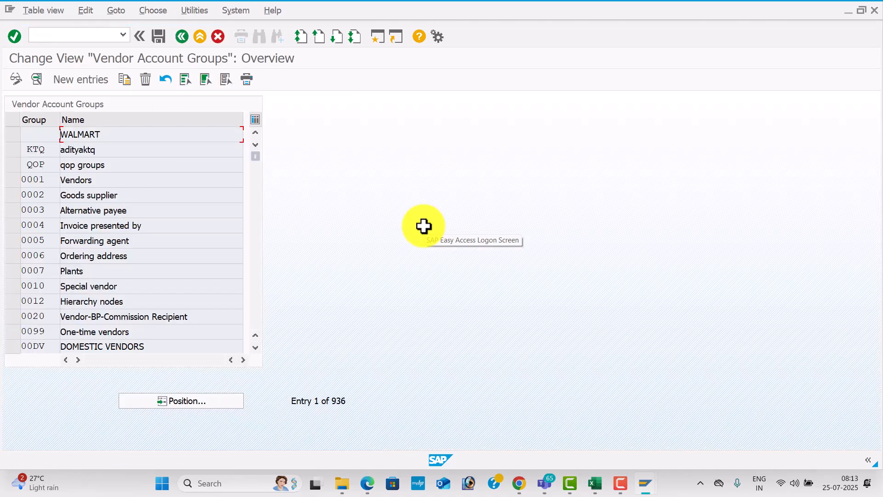
left_click(88, 86)
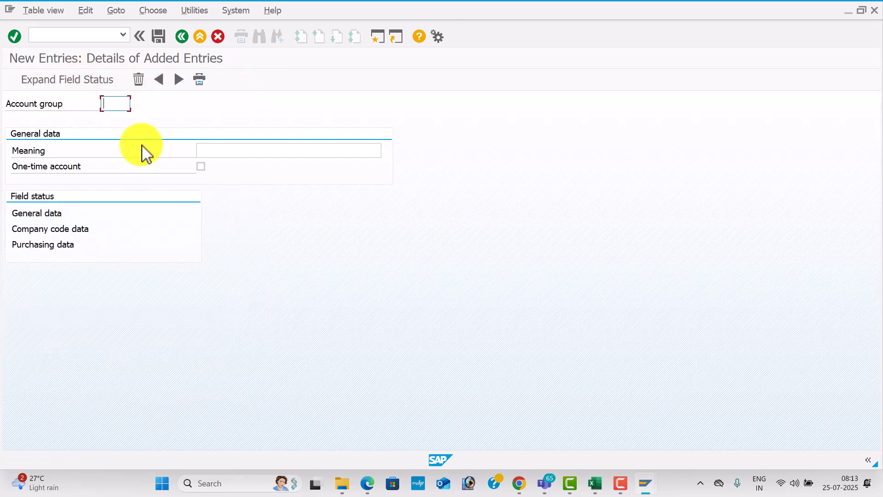
type("TES1")
key("Tab")
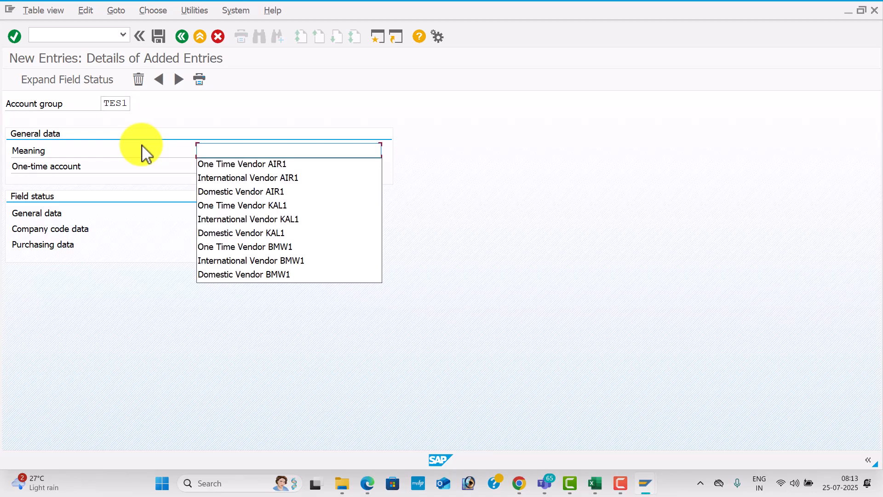
Describe it as 'Domestic Vendor TES1' and open its General data field status groups
type("D")
key("BackSpace")
type("D")
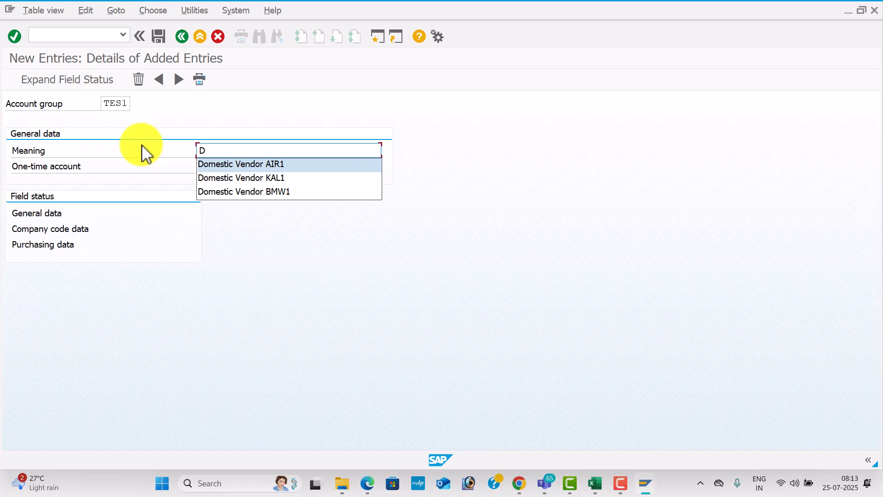
key("Return")
key("Tab")
left_click(319, 152)
key("BackSpace")
key("BackSpace")
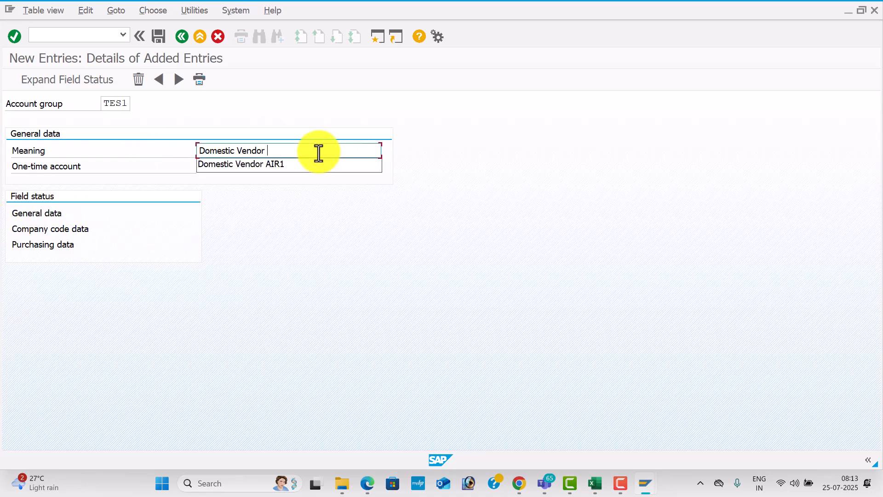
type("TES1")
key("Tab")
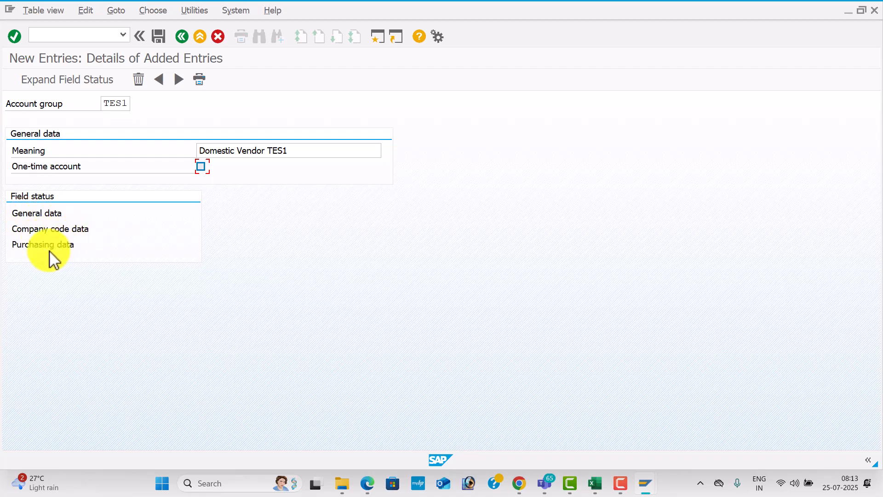
left_click(41, 216)
double_click(42, 214)
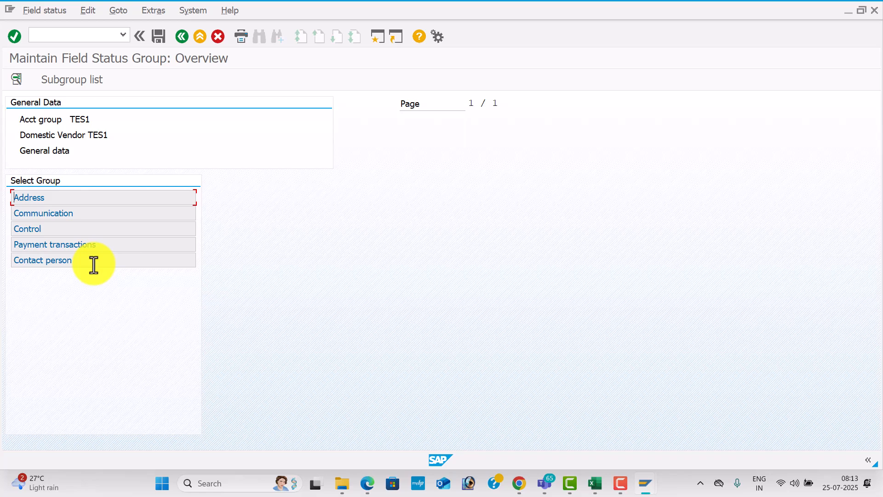
Inspect the Address, Control and Payment transactions field statuses, then return to the TES1 entry
double_click(97, 203)
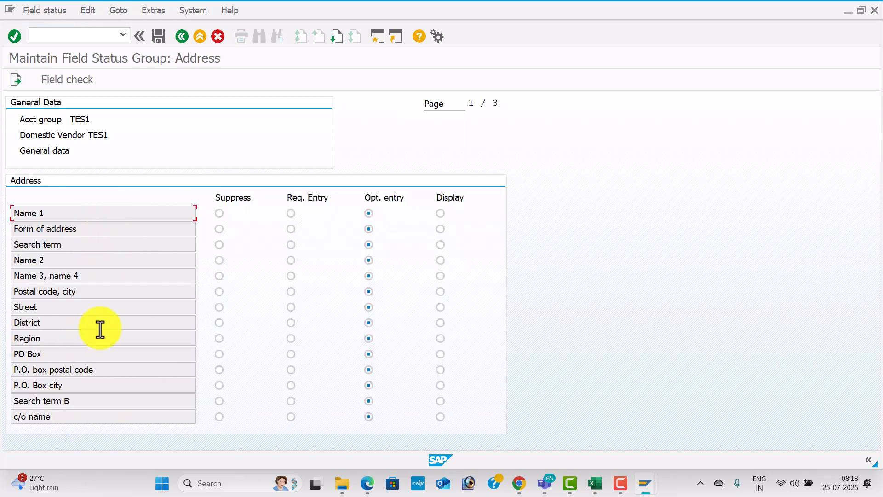
left_click(181, 40)
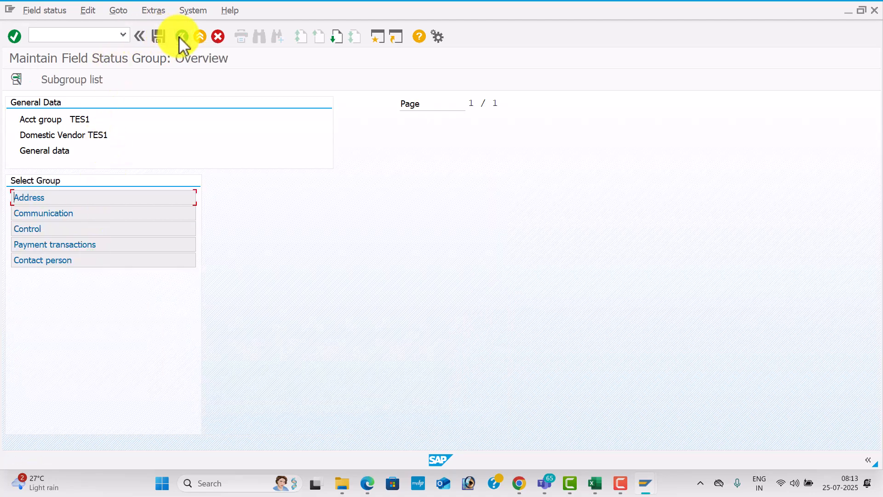
double_click(101, 229)
left_click(181, 37)
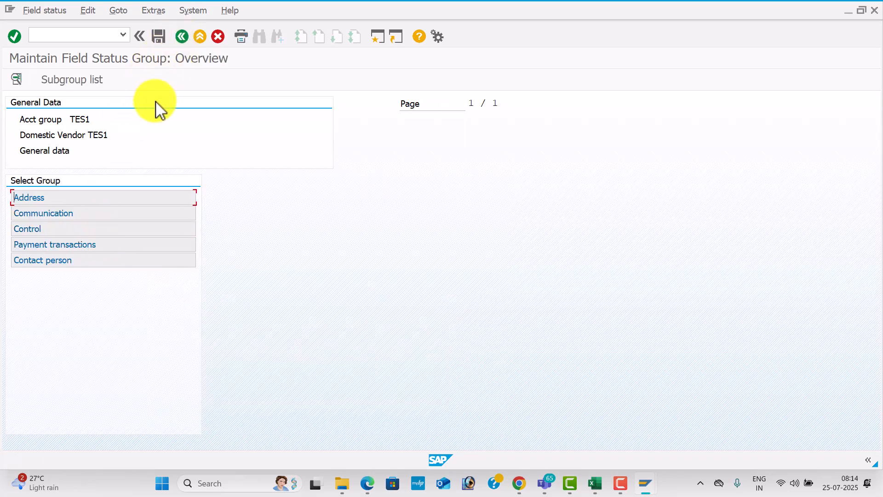
double_click(106, 228)
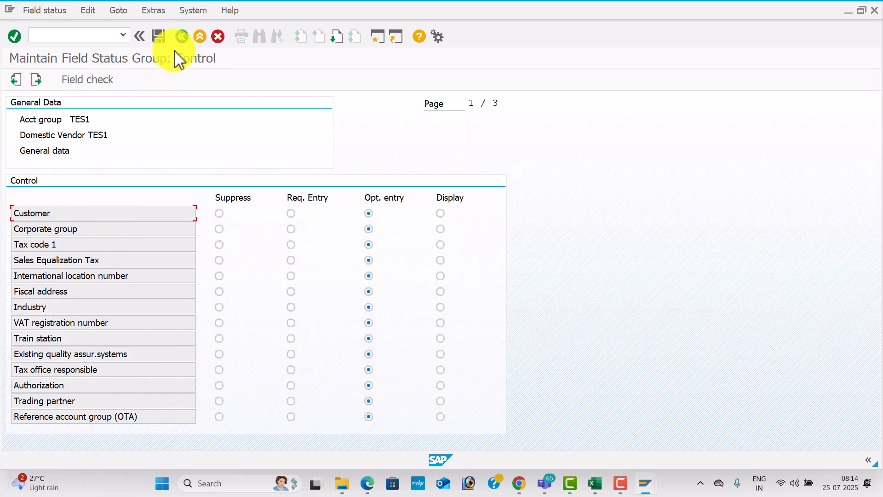
left_click(181, 37)
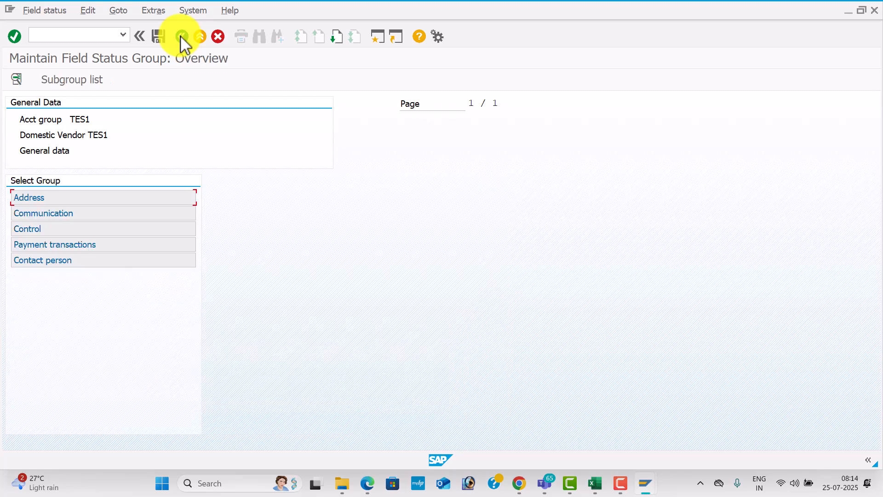
double_click(105, 244)
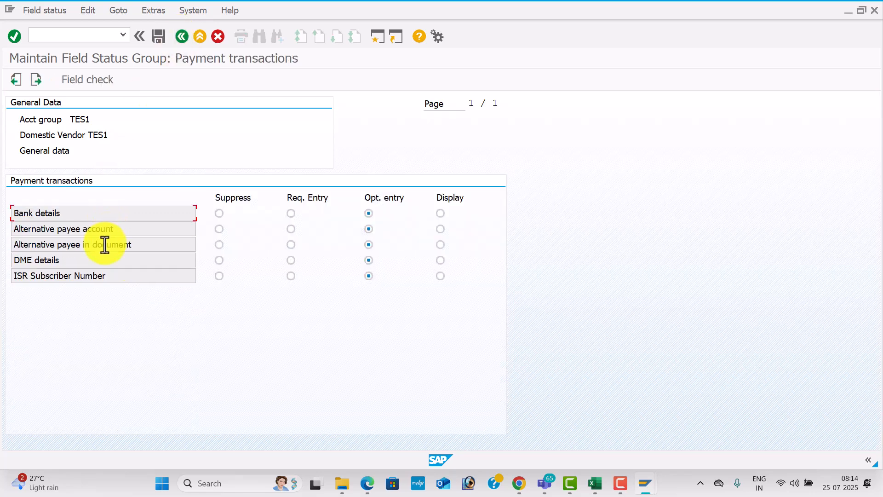
left_click(182, 37)
left_click(182, 36)
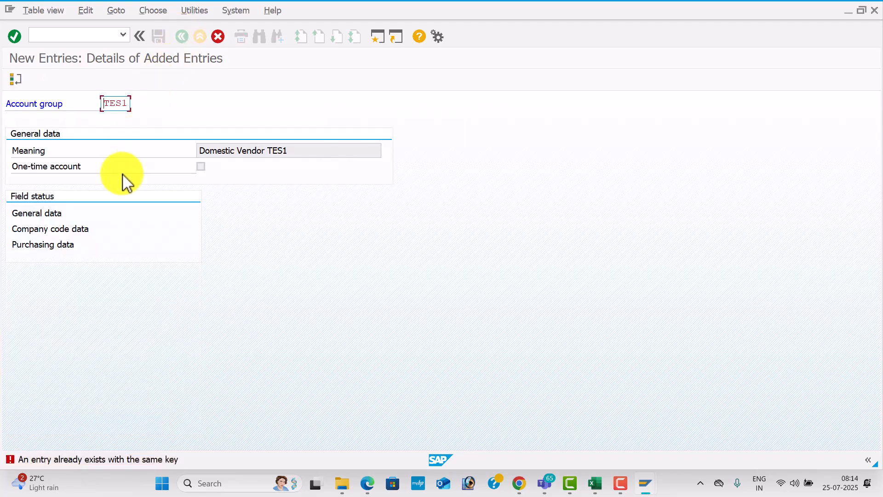
Change the account group code from TES1 to TESL to resolve the duplicate key
left_click(72, 232)
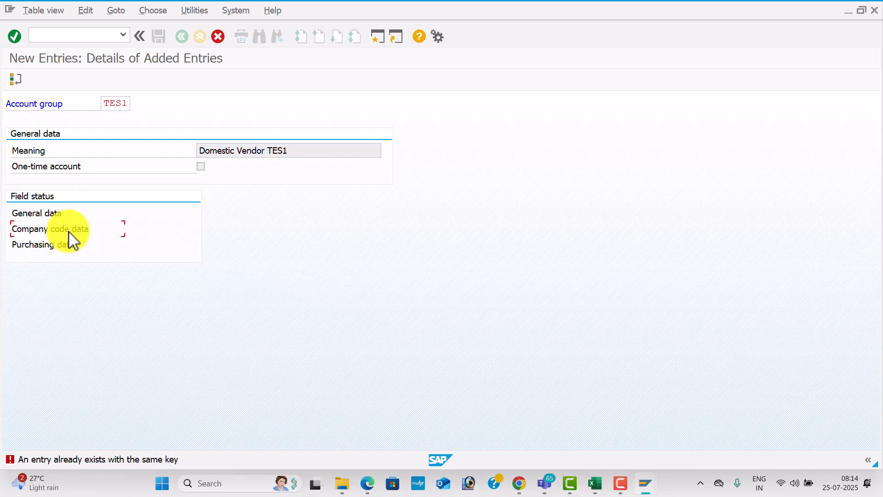
key("Return")
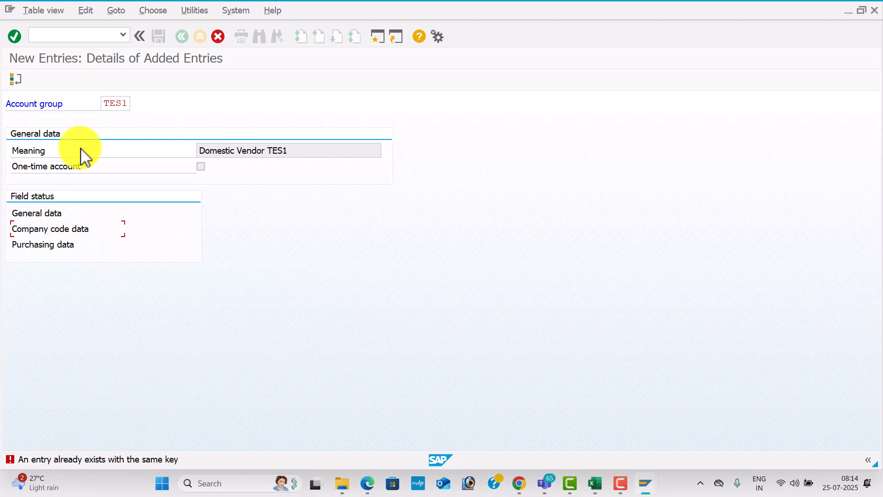
left_click(128, 104)
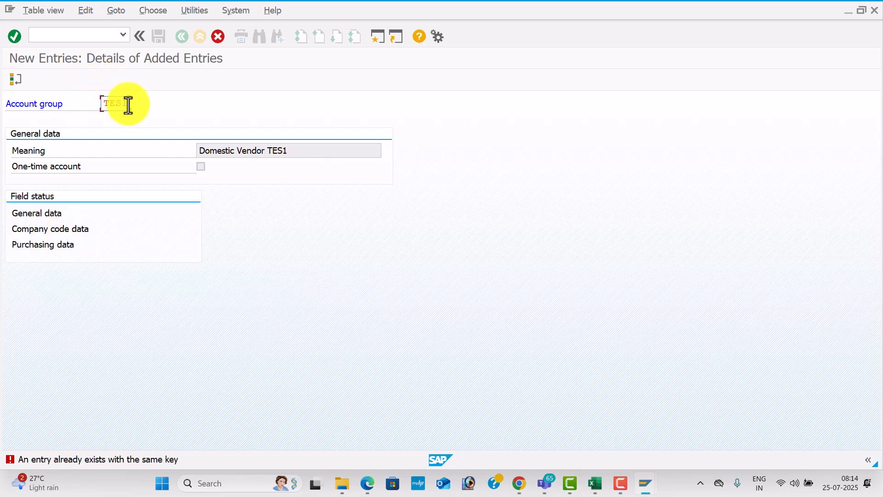
key("BackSpace")
key("Return")
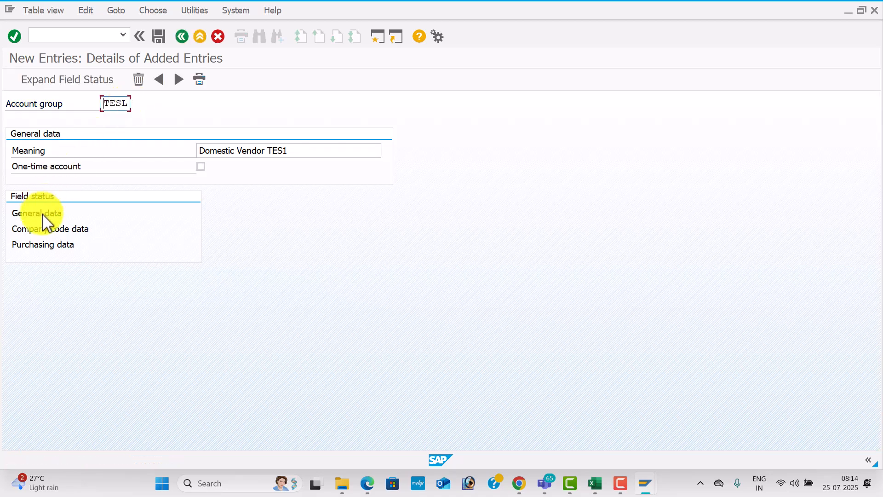
Check the Company code data Account management field statuses, set to optional entry
double_click(42, 230)
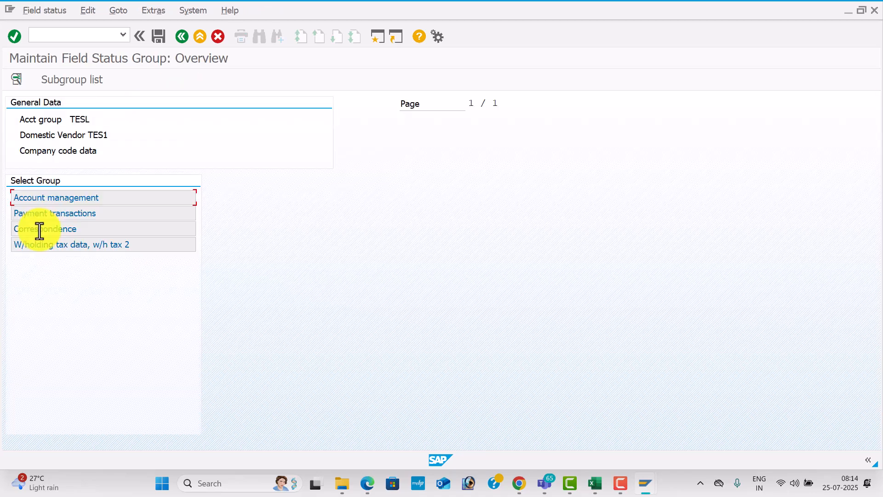
double_click(116, 198)
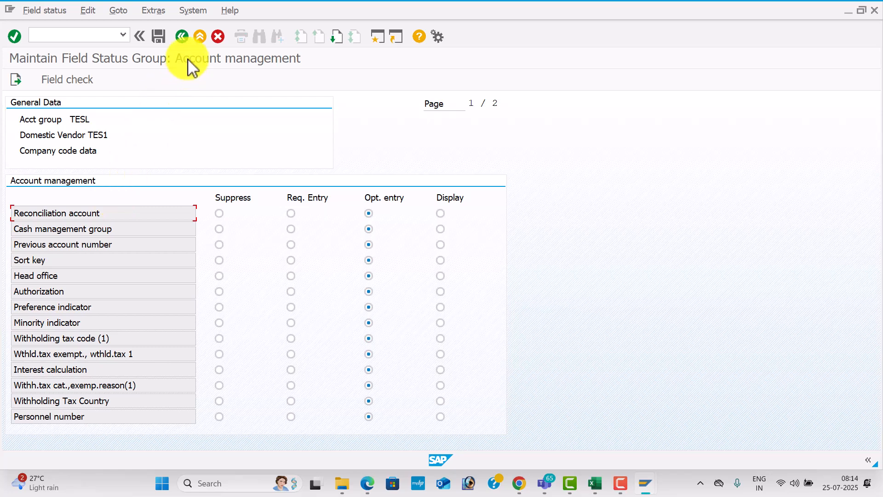
left_click(183, 37)
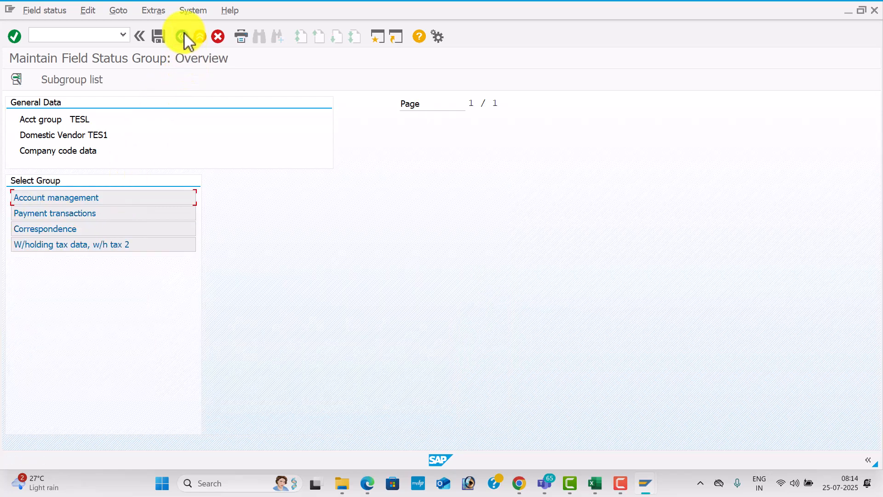
left_click(184, 37)
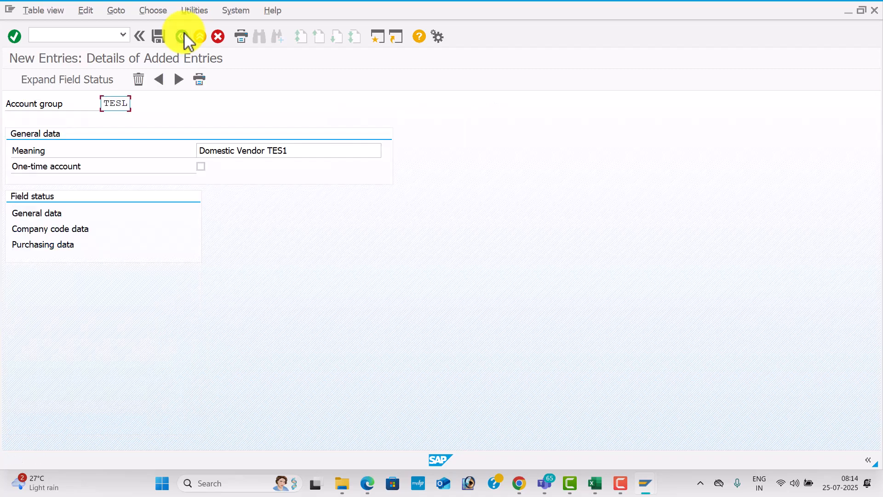
Save TESL under a new customizing request 'ACCOUNTS PAYABLE FOR TES1'
left_click(161, 38)
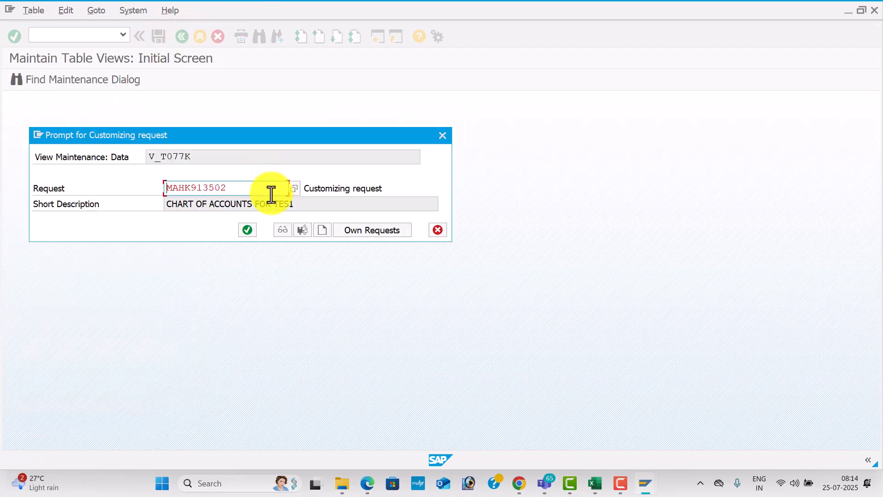
left_click(322, 232)
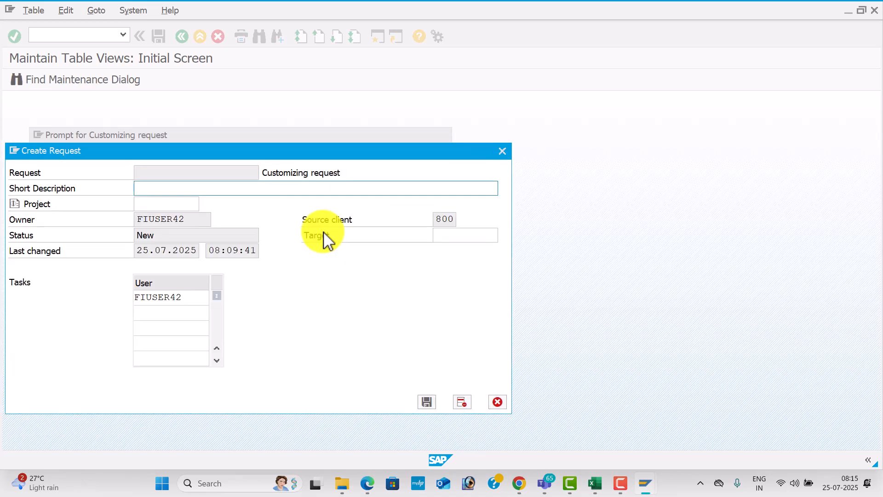
type("ACCOUNTS PAYABLE")
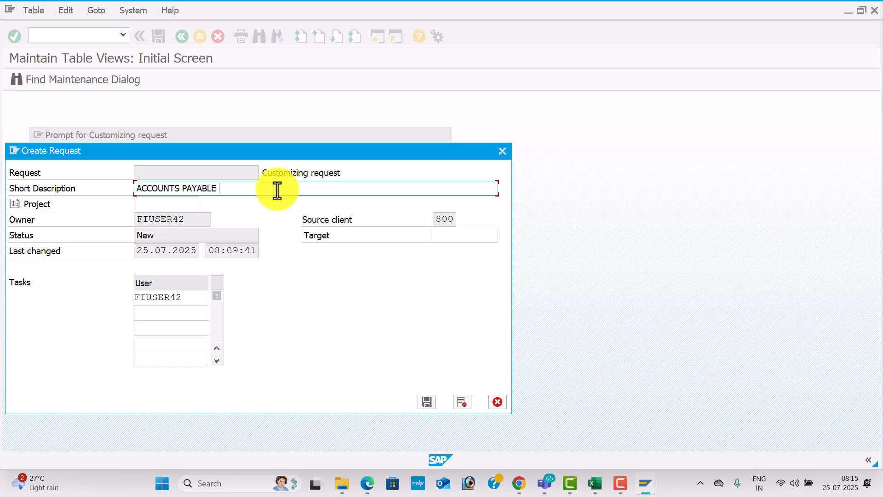
type(" FOR TES1")
key("Return")
left_click(251, 225)
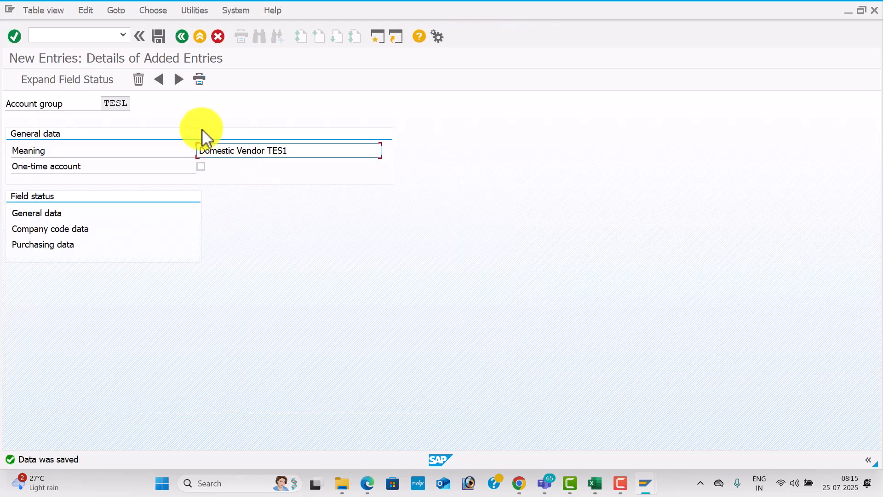
Add and save account group TES2 described 'International Vendor TES1'
left_click(179, 79)
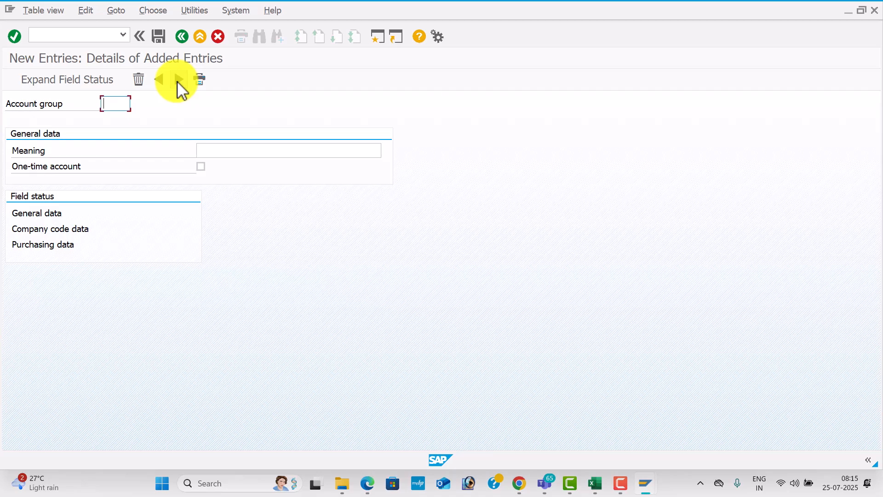
type("TES2")
key("Tab")
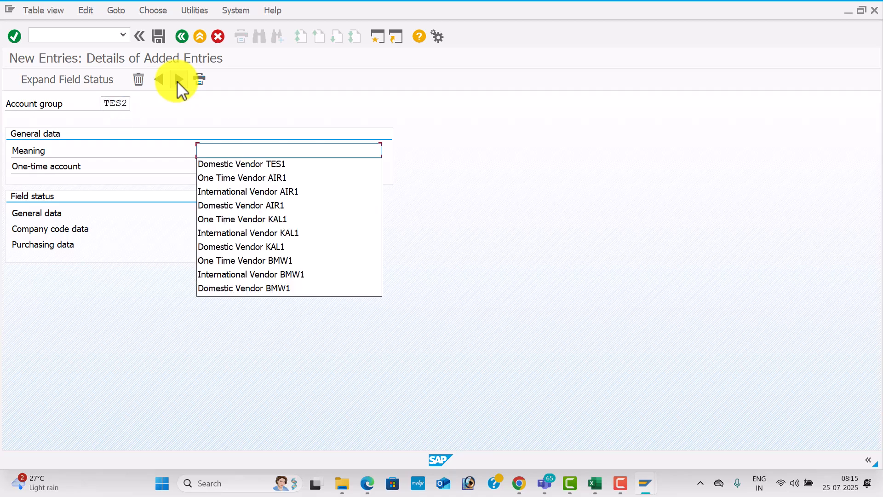
type("I")
key("BackSpace")
type("I")
key("Down")
key("Down")
key("Down")
key("Tab")
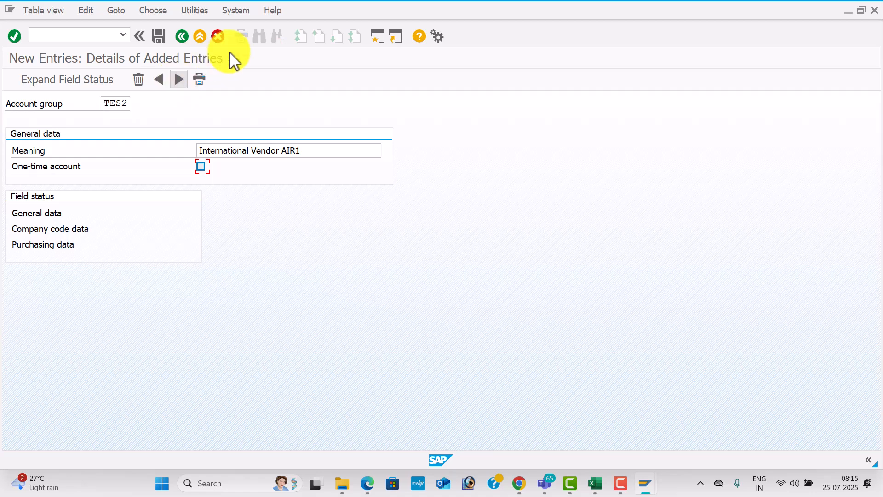
left_click(316, 157)
key("BackSpace")
key("BackSpace")
key("BackSpace")
key("BackSpace")
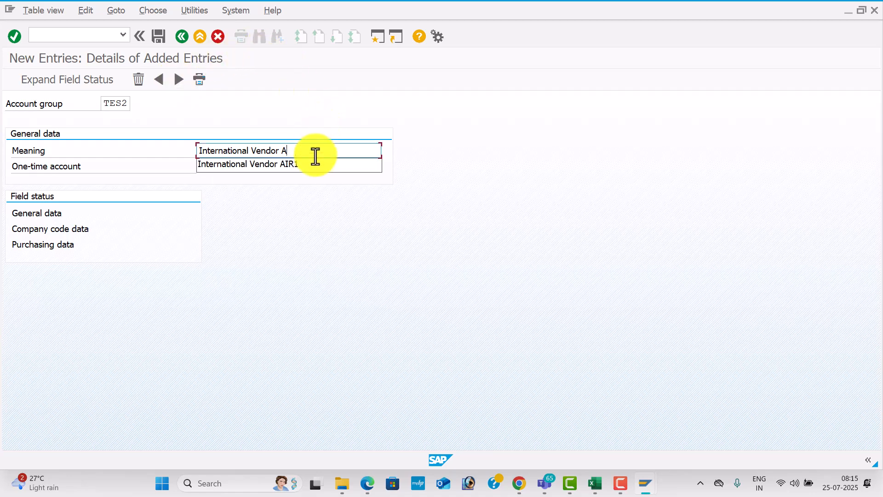
type("TES1")
key("Return")
left_click(164, 36)
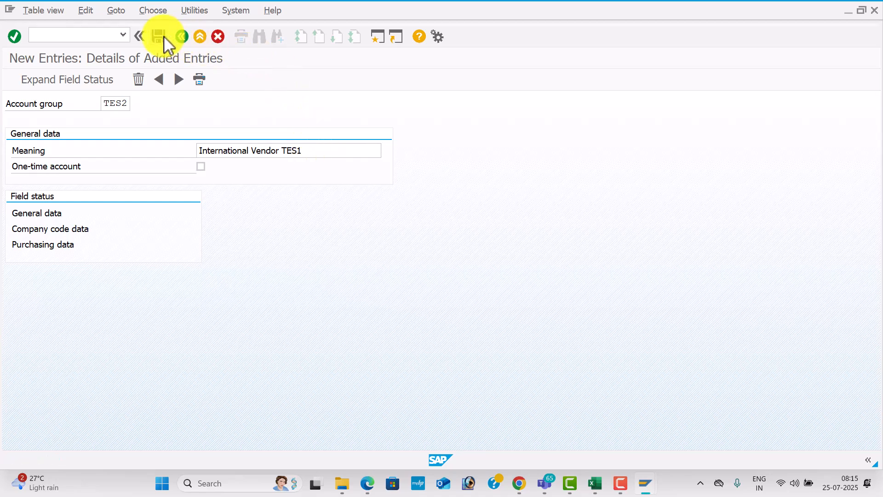
Add and save account group TES3 described 'One Time Vendor TES1'
left_click(179, 78)
left_click(178, 78)
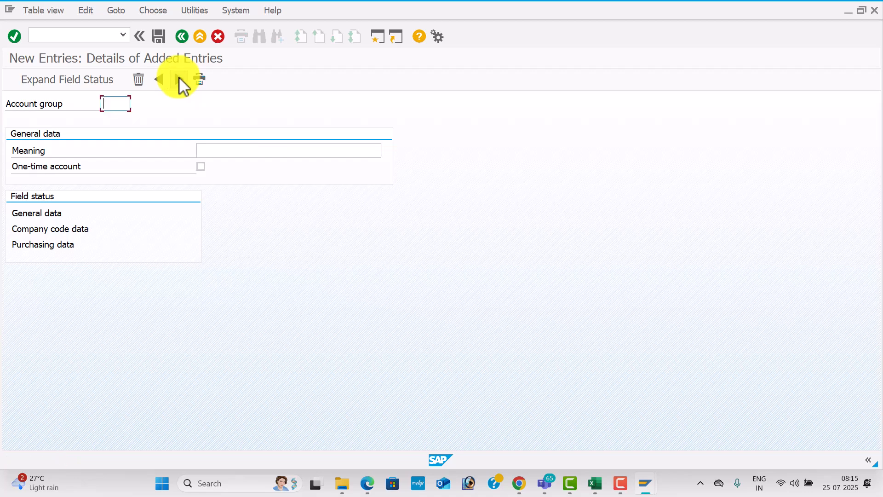
type("TES3")
key("Tab")
type("D")
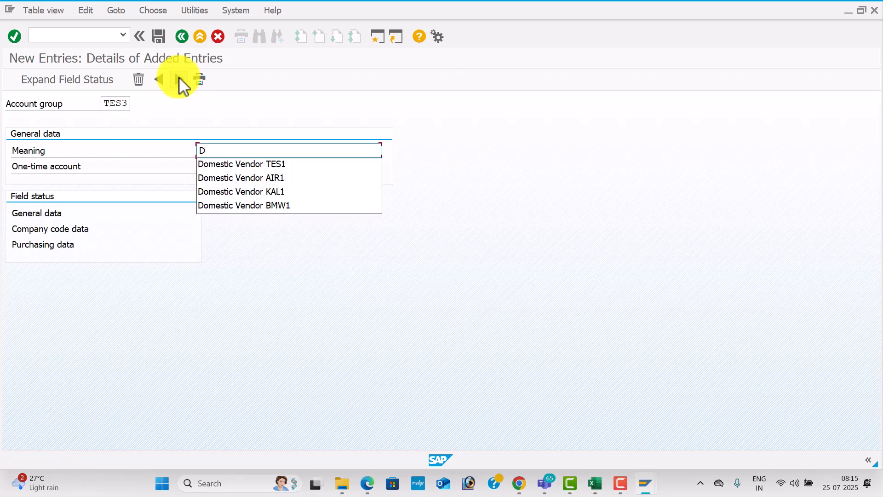
type("O")
key("Down")
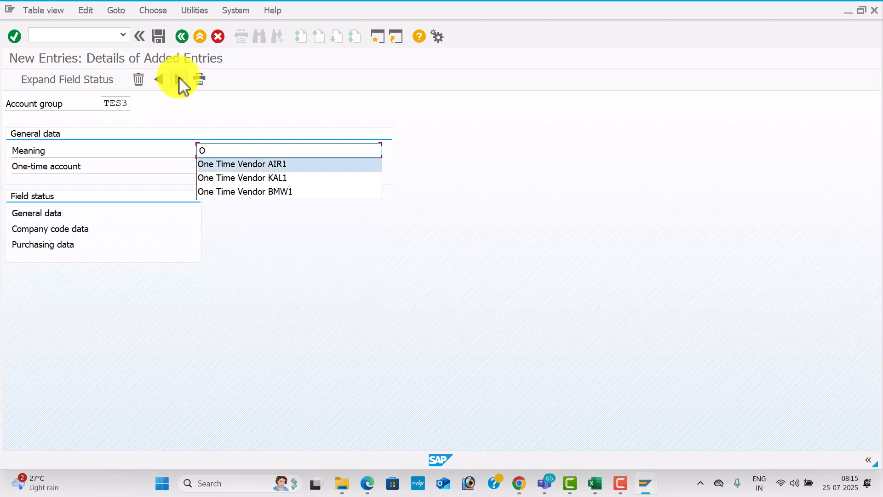
key("Return")
key("BackSpace")
key("BackSpace")
key("BackSpace")
key("BackSpace")
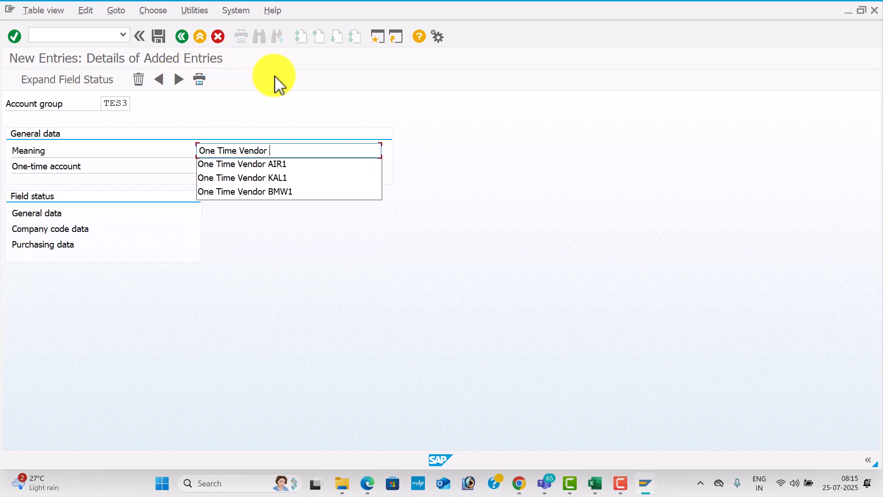
type("TES")
key("Return")
left_click(162, 34)
key("alt+Tab")
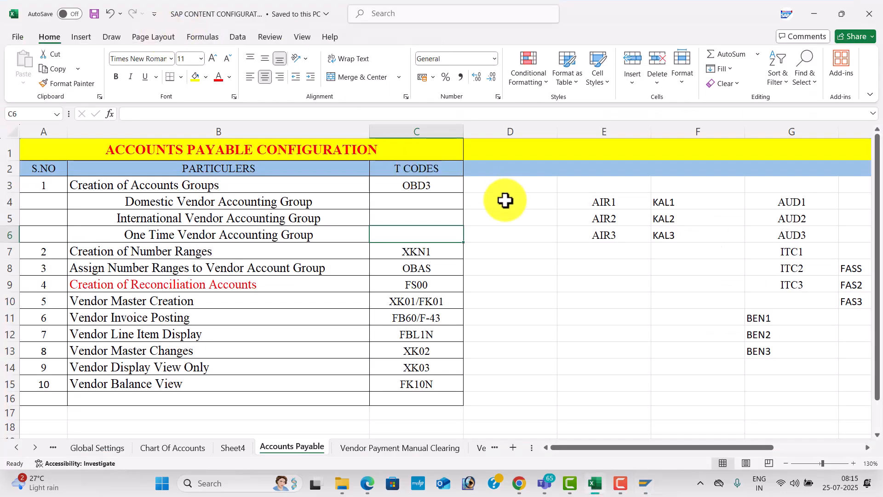
Enter TESL, TES2 and TES3 in D4:D6 and save the workbook
left_click(505, 200)
type("TED")
key("BackSpace")
type("BL")
key("Return")
type("T")
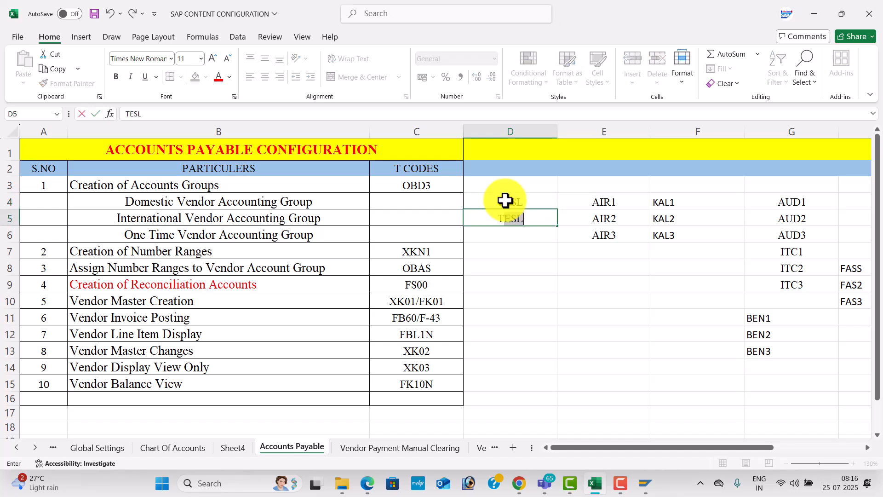
type("ES2")
key("Return")
type("TES")
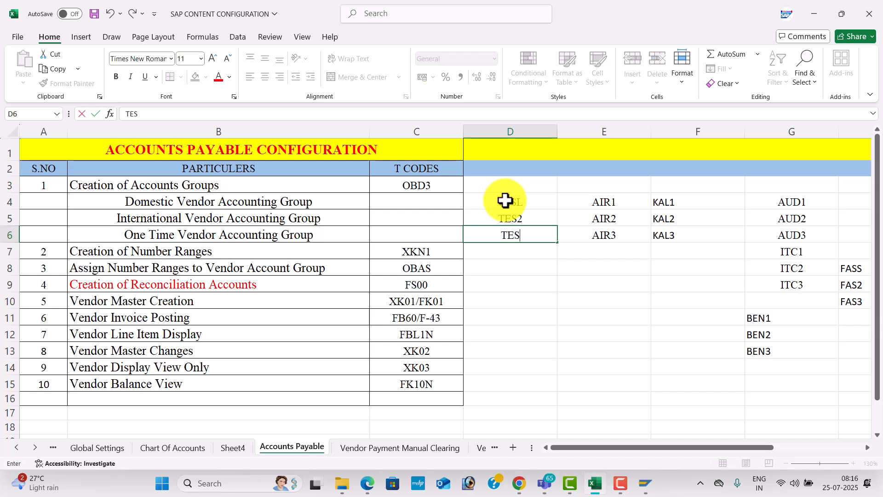
type("3")
key("Return")
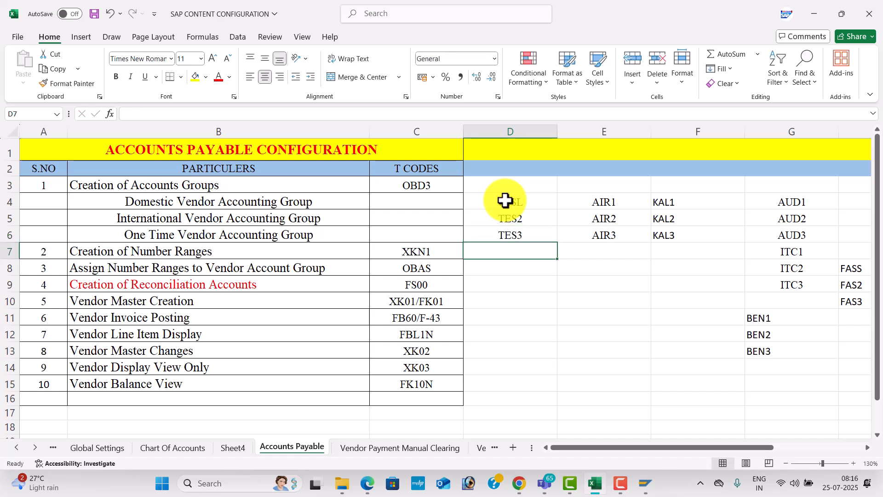
key("ctrl+s")
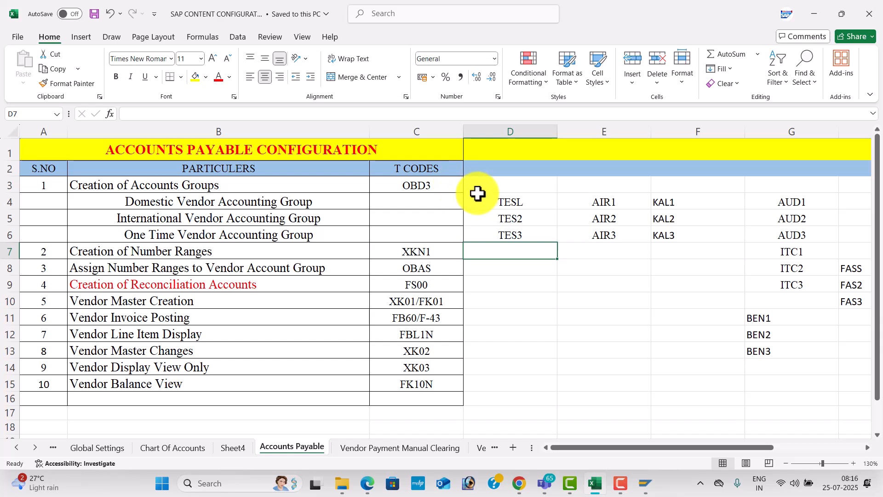
Verify the codes in D4:D6 and note the next T-code XKN1
left_click(490, 203)
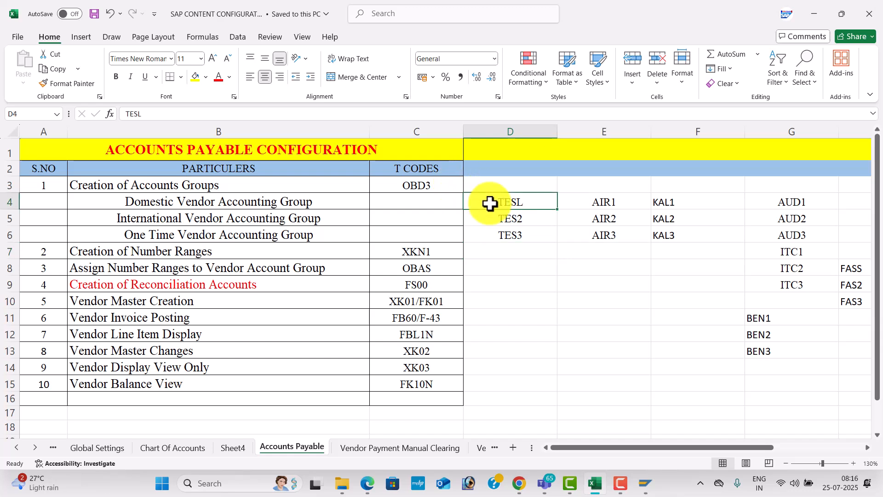
left_click(495, 215)
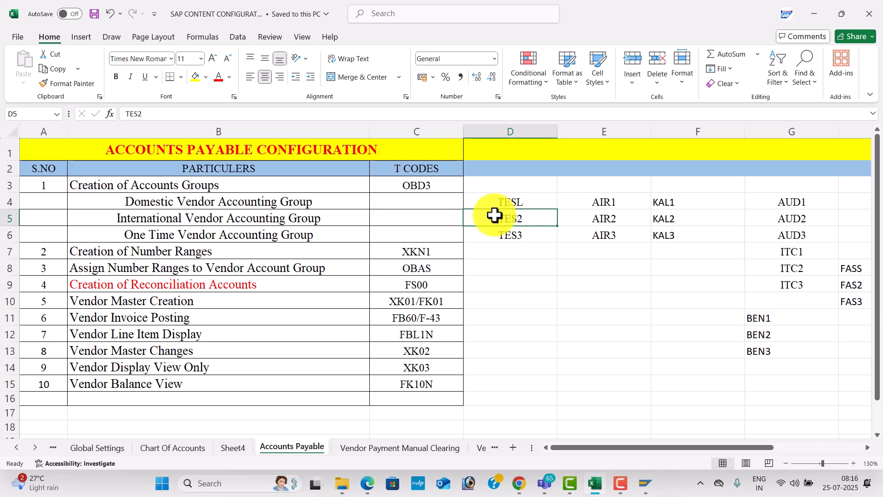
left_click(494, 238)
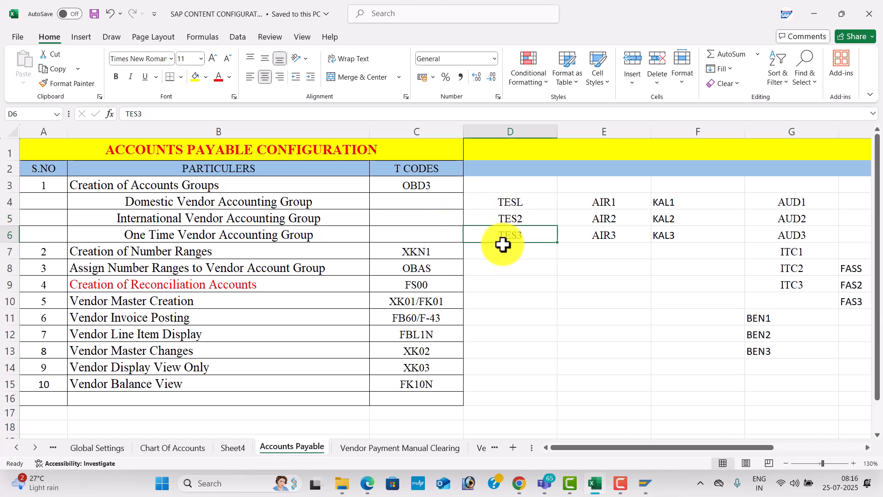
left_click(441, 254)
key("alt+Tab")
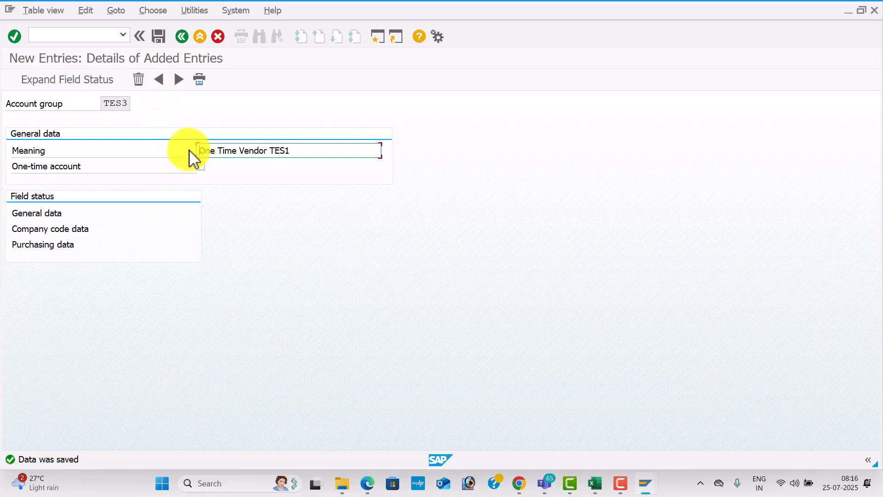
Flag TES3 as a one-time account, save, and open vendor number range intervals with /NXKN1
left_click(201, 167)
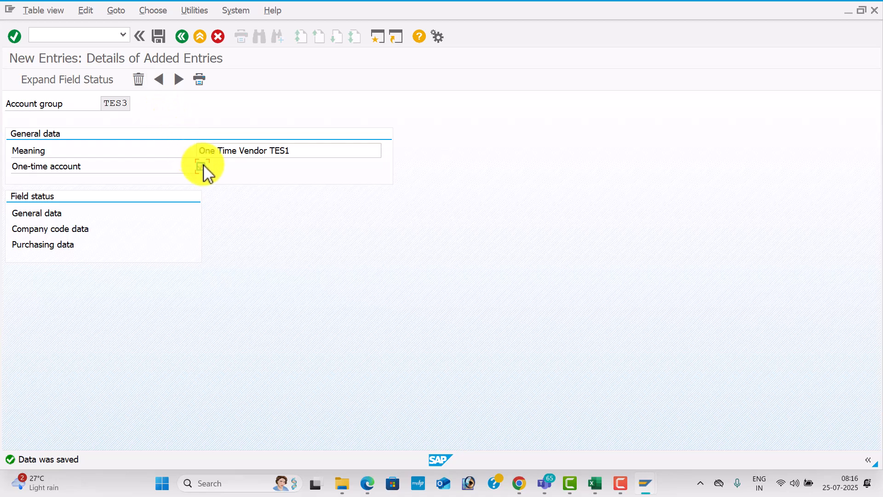
left_click(160, 37)
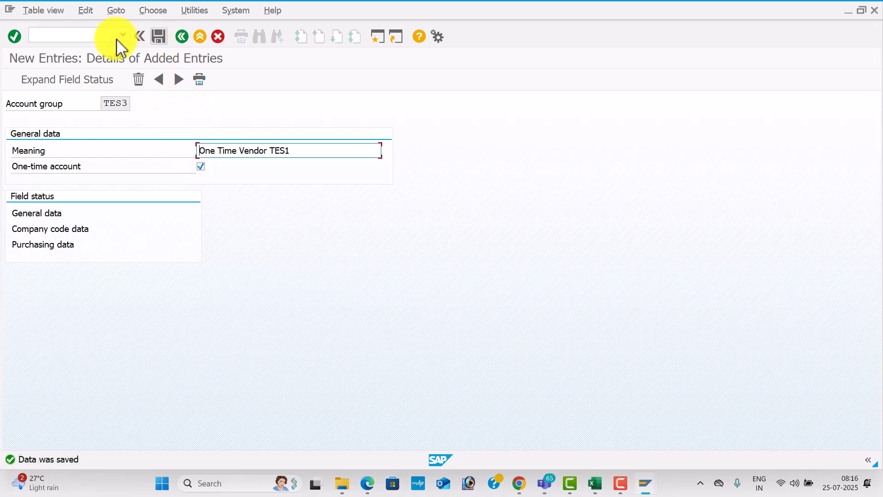
left_click(77, 37)
type("/N")
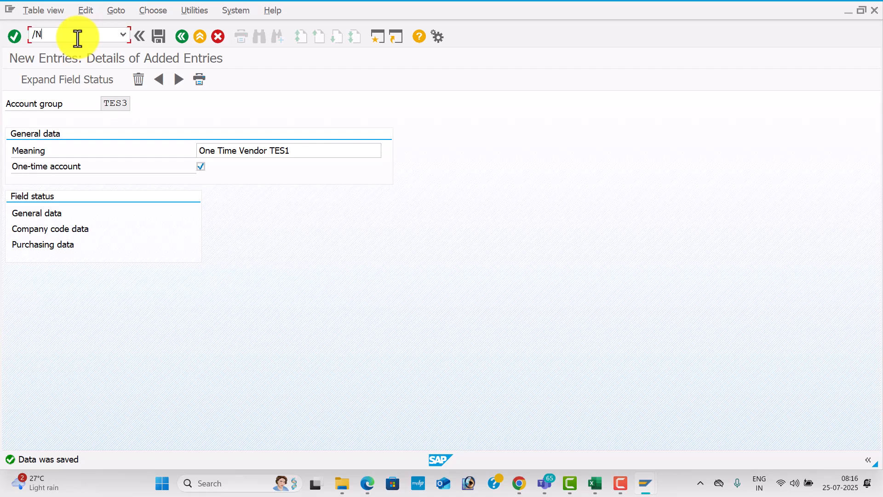
type("XKN1")
key("Return")
left_click(193, 138)
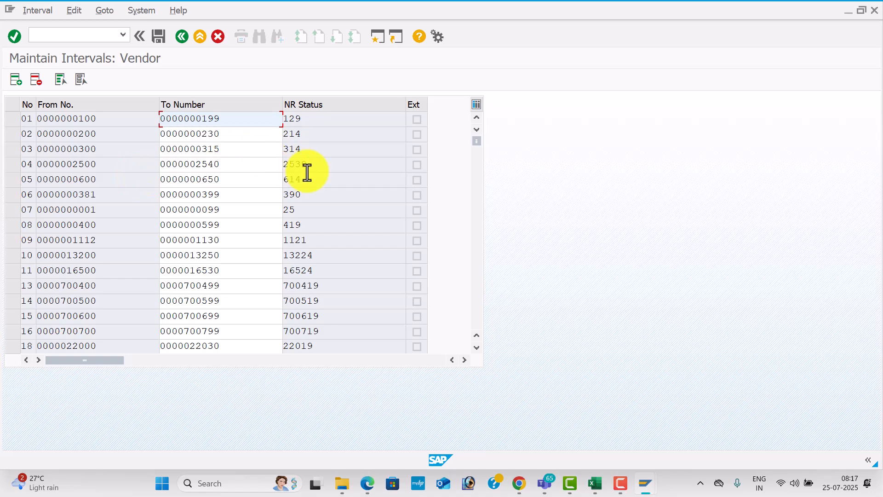
Open the vendor number range intervals for change and review ranges such as 21 and 40
left_click(480, 247)
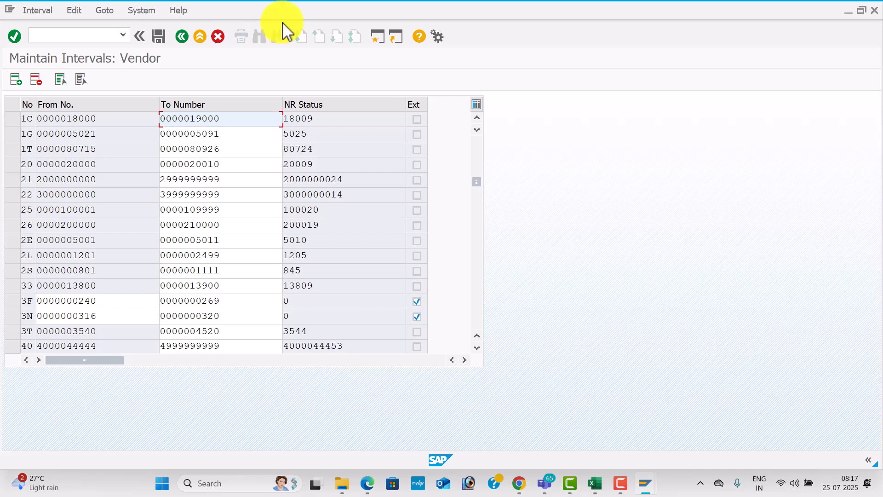
Open a second SAP session and look up the next transaction code, OBAS, in the Excel checklist
left_click(376, 37)
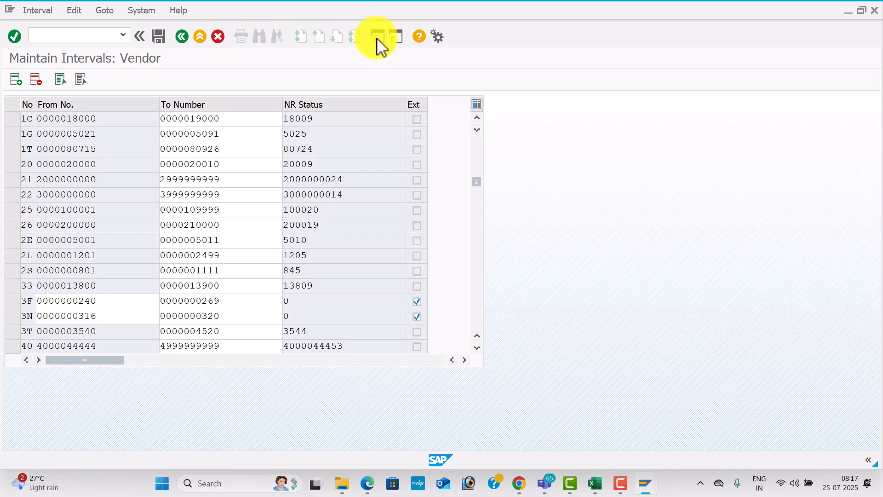
key("alt+Tab")
key("alt+Tab")
key("alt+Tab")
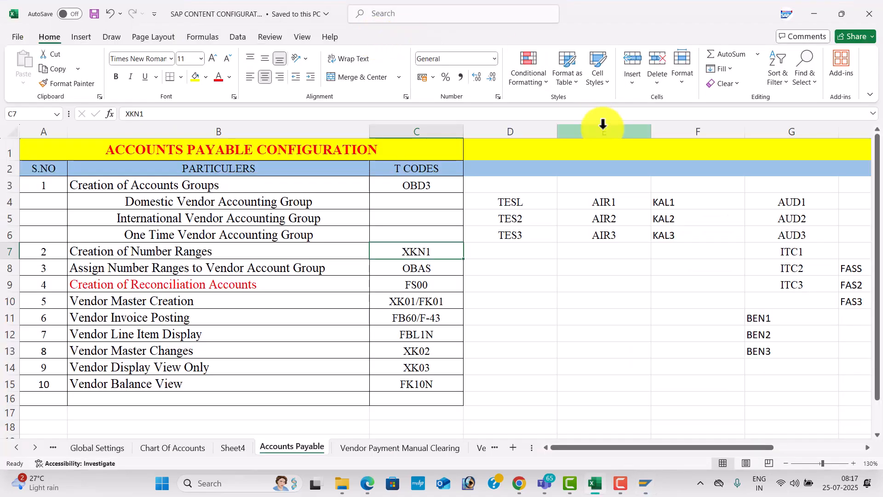
left_click(435, 270)
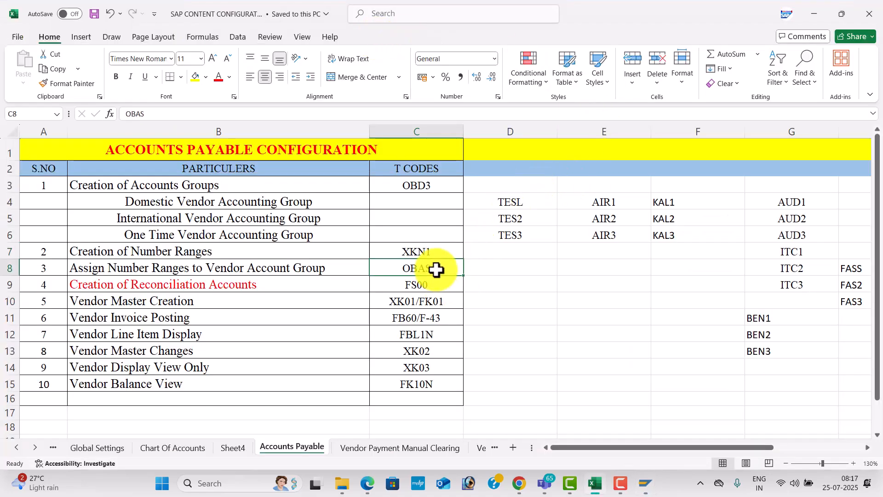
key("alt+Tab")
key("alt+Tab")
key("alt+Tab")
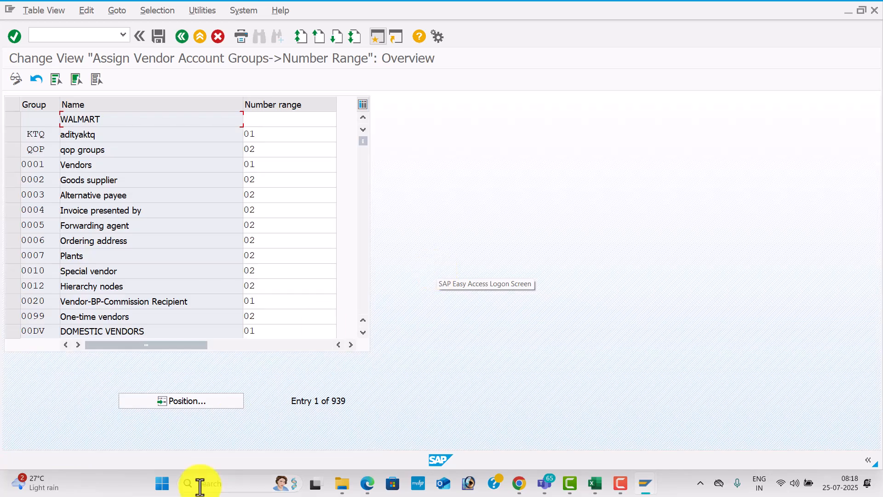
Assign number range 21 to vendor account group TESL
left_click(221, 409)
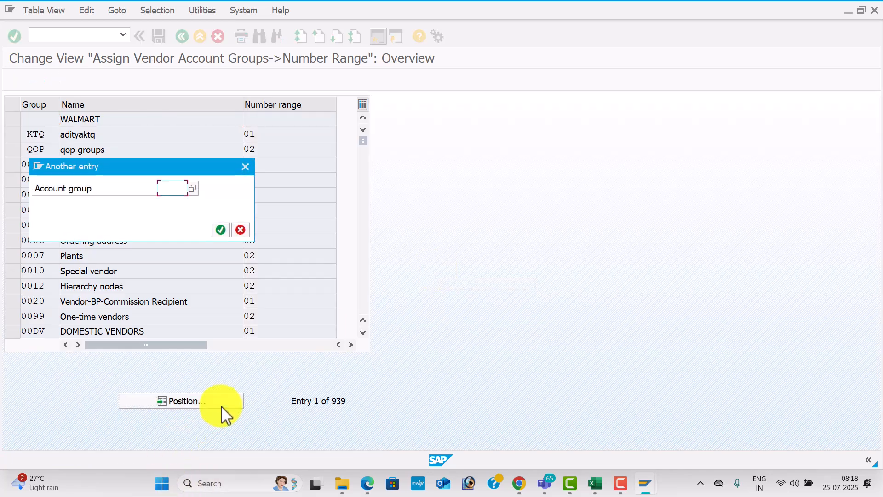
type("TESL")
key("BackSpace")
type("L")
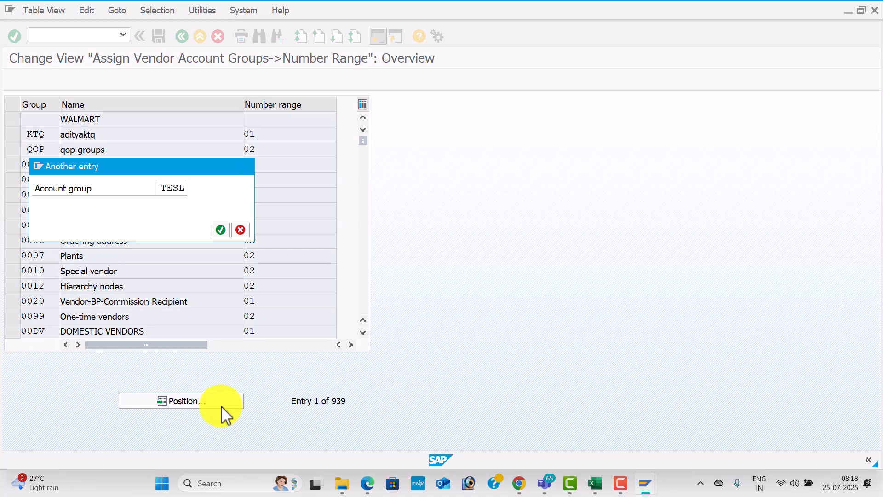
key("Return")
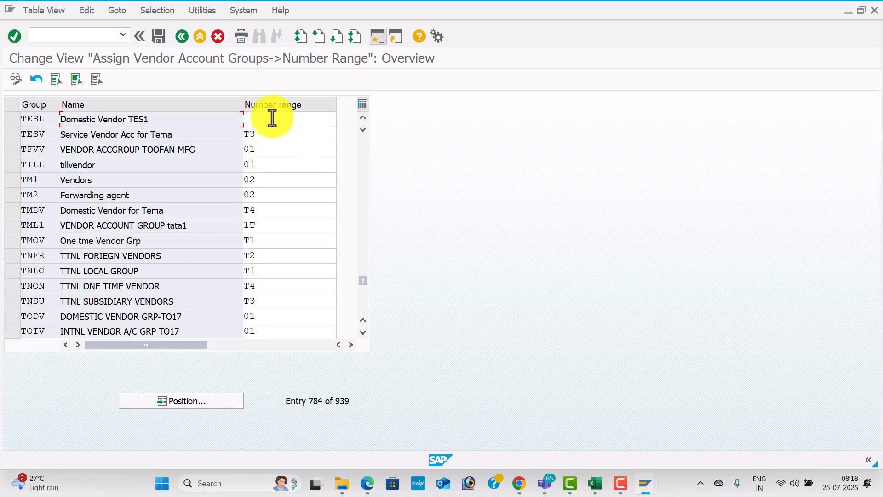
left_click(280, 119)
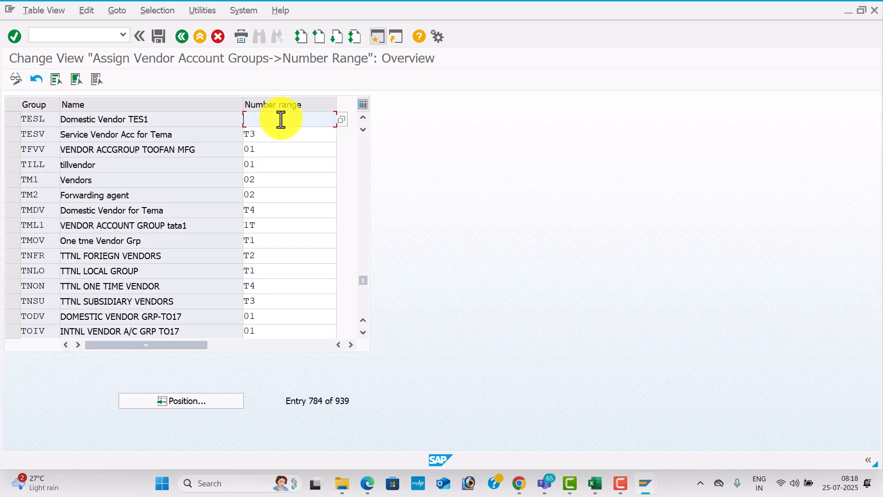
key("Down")
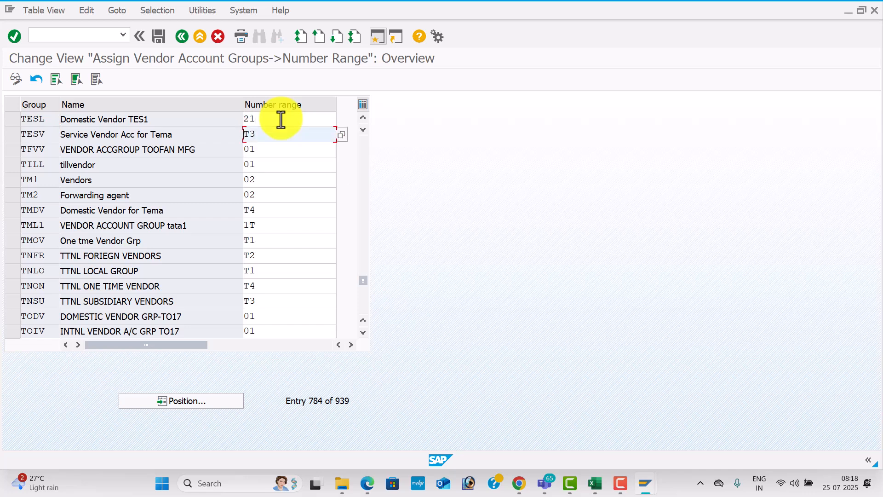
Assign number range 22 to group TES2 and 25 to TES3
left_click(189, 400)
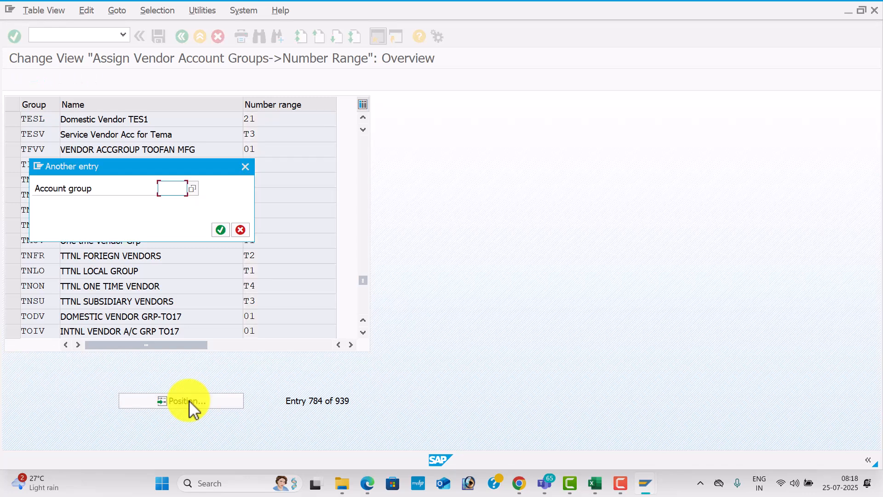
type("TES2")
key("Return")
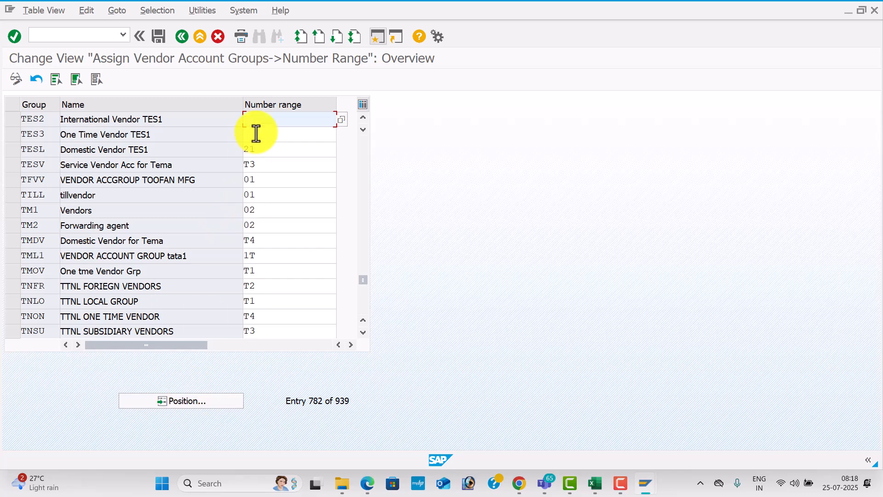
type("22")
key("Down")
type("25")
key("Down")
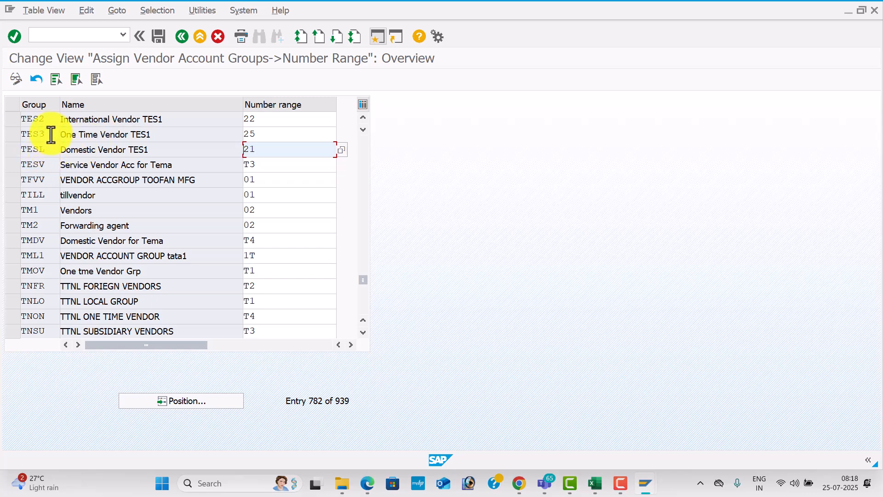
Cross-check the vendor number intervals, then save the group assignments
key("alt+Tab")
left_click(262, 135)
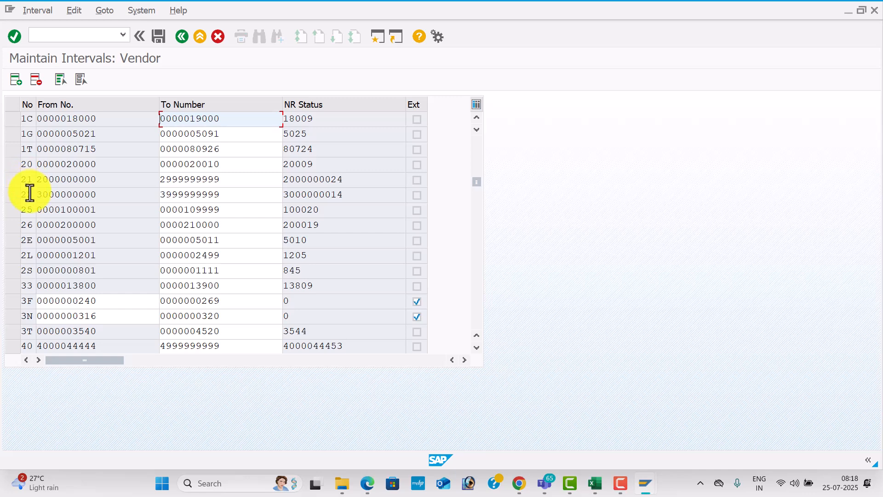
key("alt+Tab")
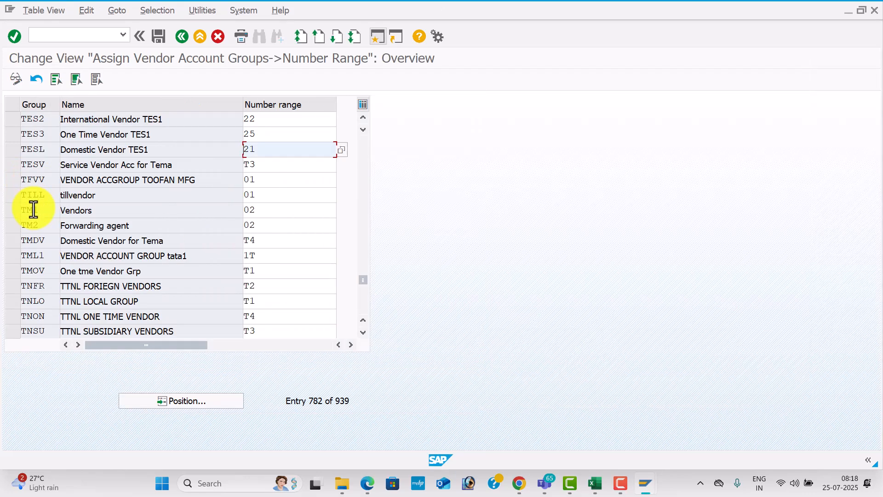
left_click(161, 37)
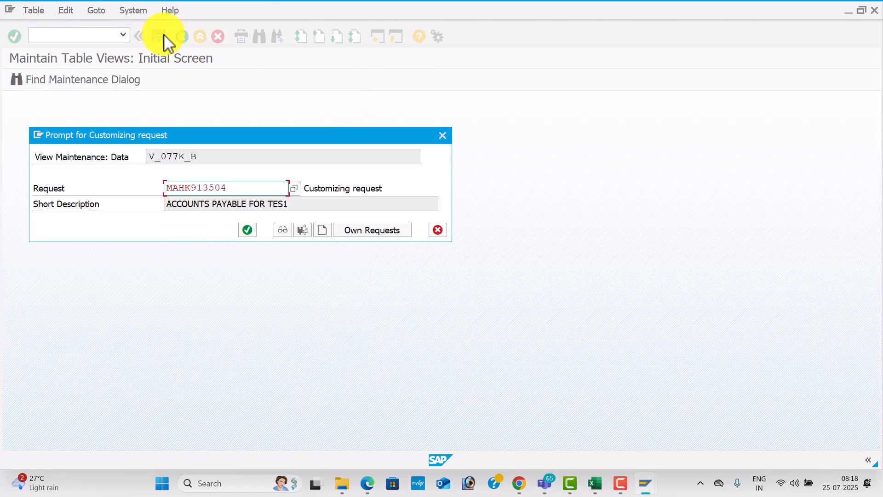
Confirm the save under the customizing request and note FS00 as the next transaction
left_click(252, 230)
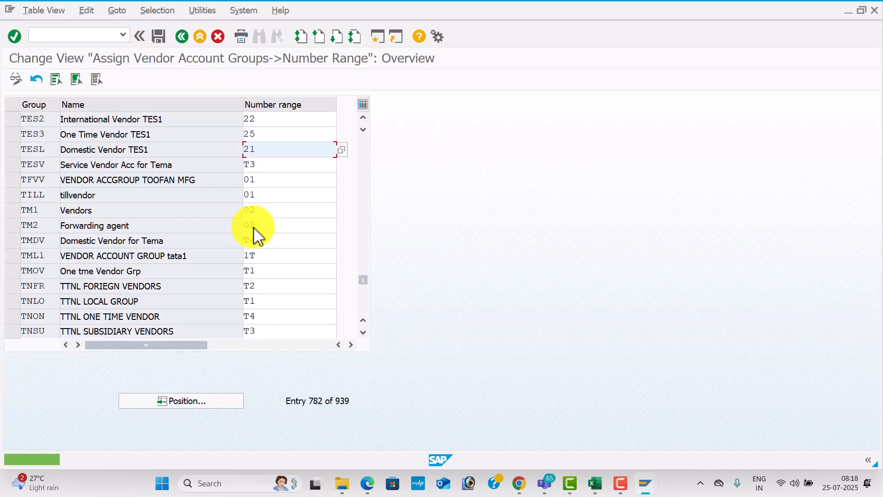
key("alt+Tab")
key("alt+Tab")
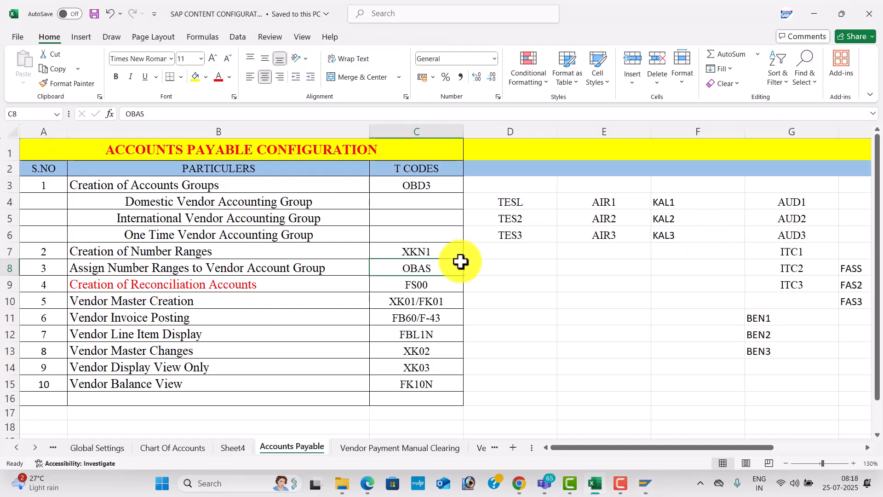
left_click(437, 284)
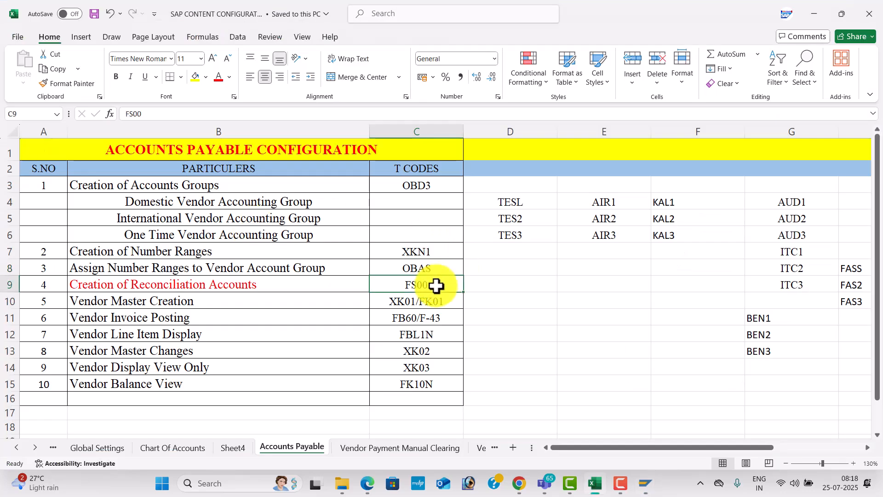
key("alt+Tab")
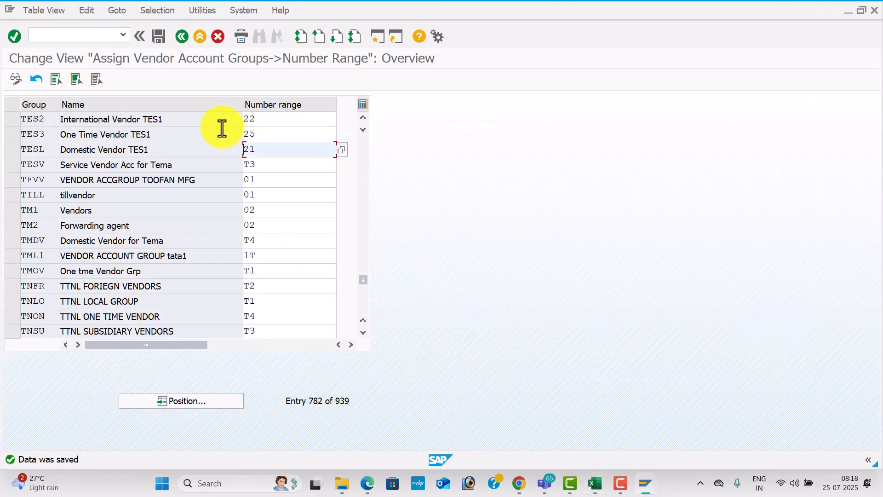
Open central G/L account editing with /NFS00
left_click(89, 37)
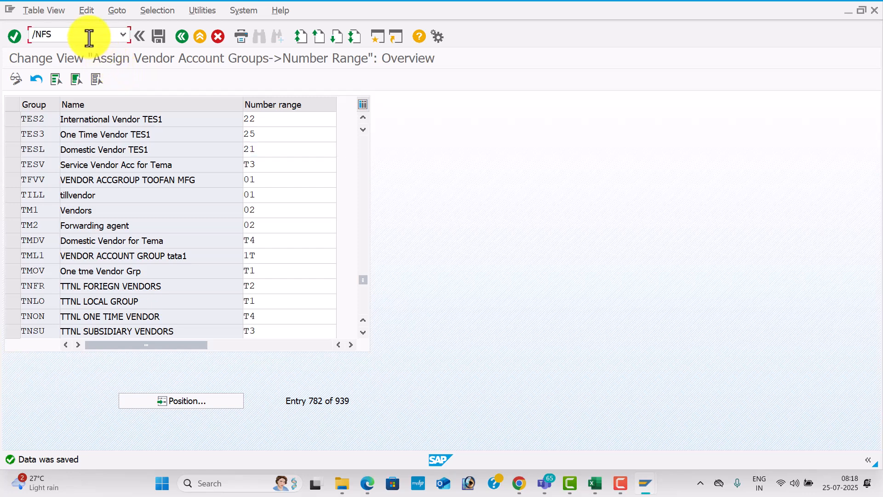
type("/NFS00")
key("Return")
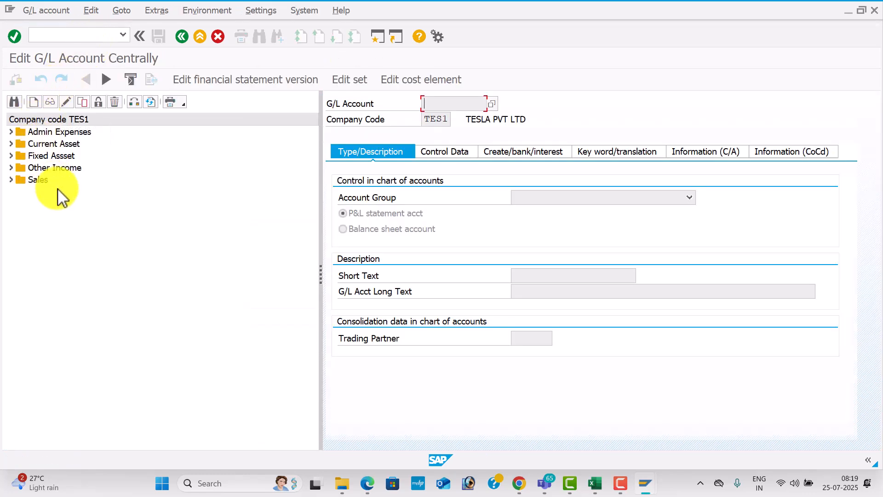
key("alt+Tab")
key("alt+Tab")
key("alt+Tab")
key("alt+Tab")
key("alt+Tab")
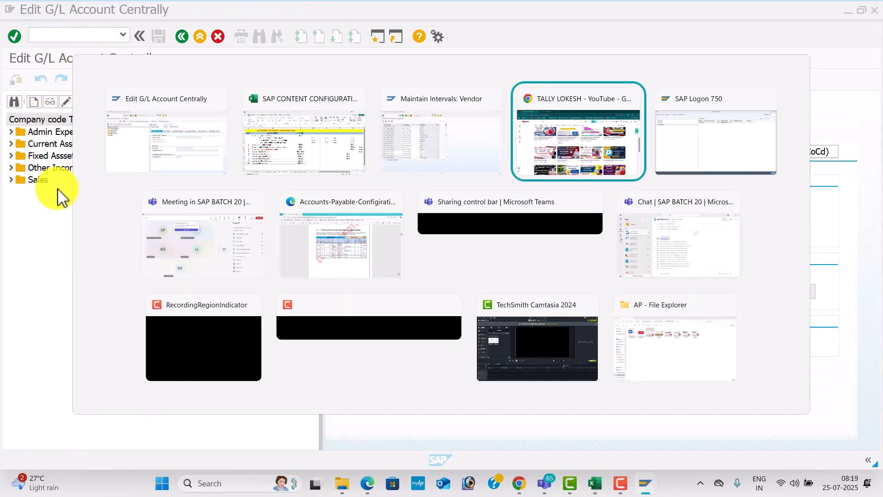
key("alt+Tab")
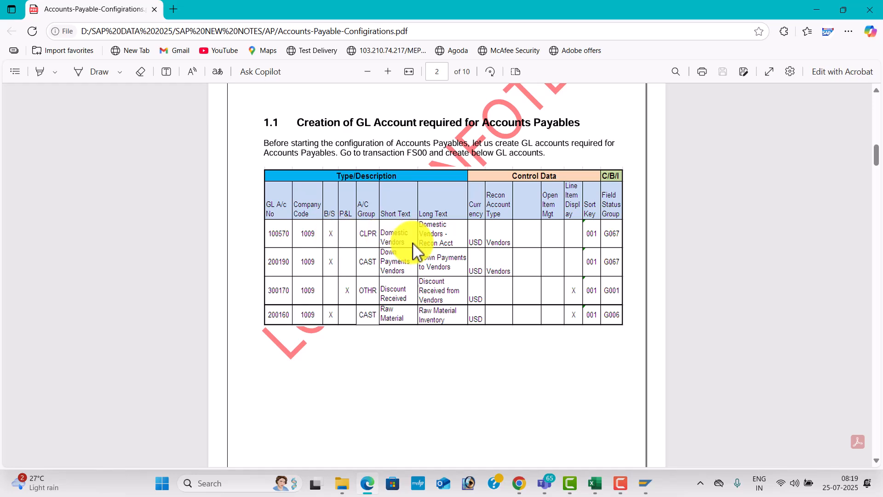
key("alt+Tab")
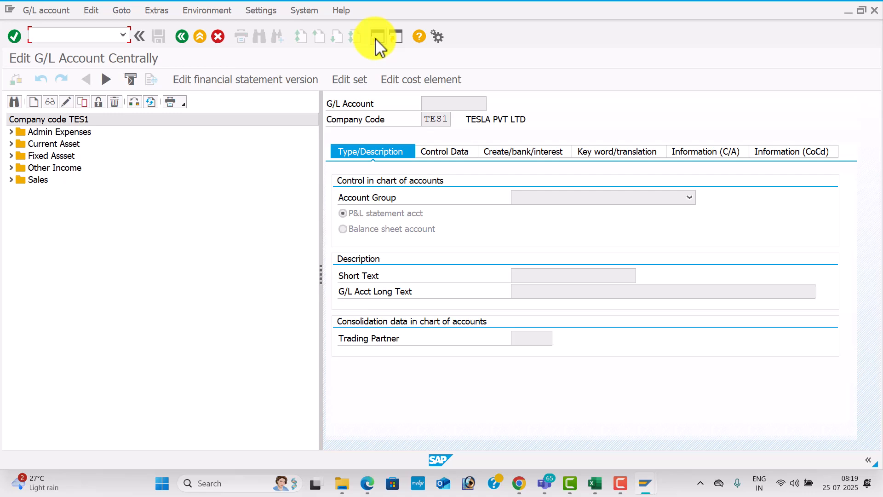
Open the G/L account groups overview (OBD4) positioned at chart of accounts TES1
key("alt+Tab")
key("alt+Tab")
key("alt+Tab")
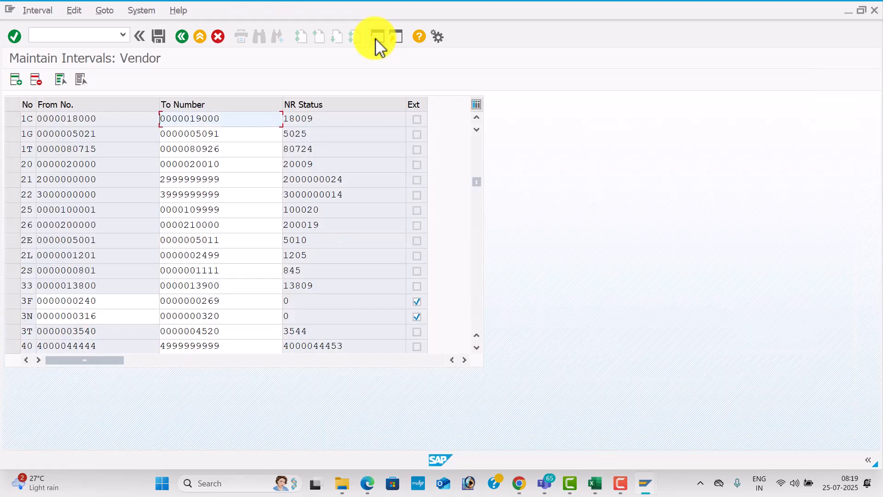
left_click(98, 33)
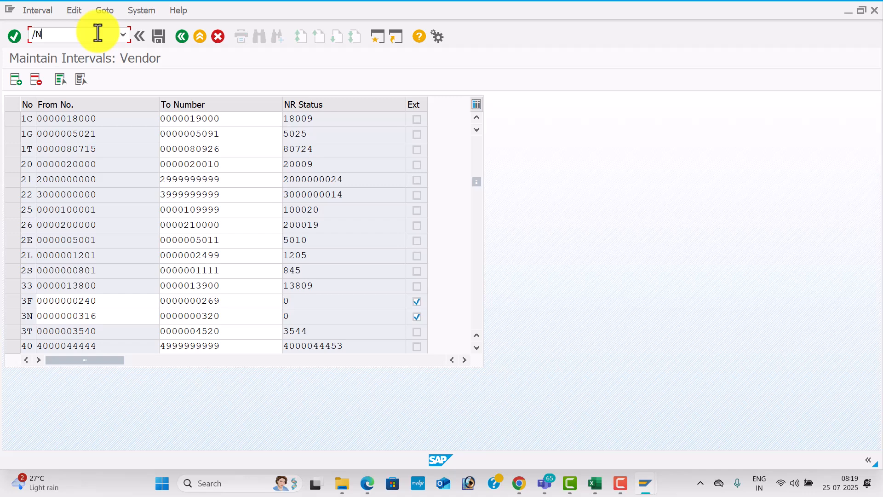
type("/NOBD4")
key("Return")
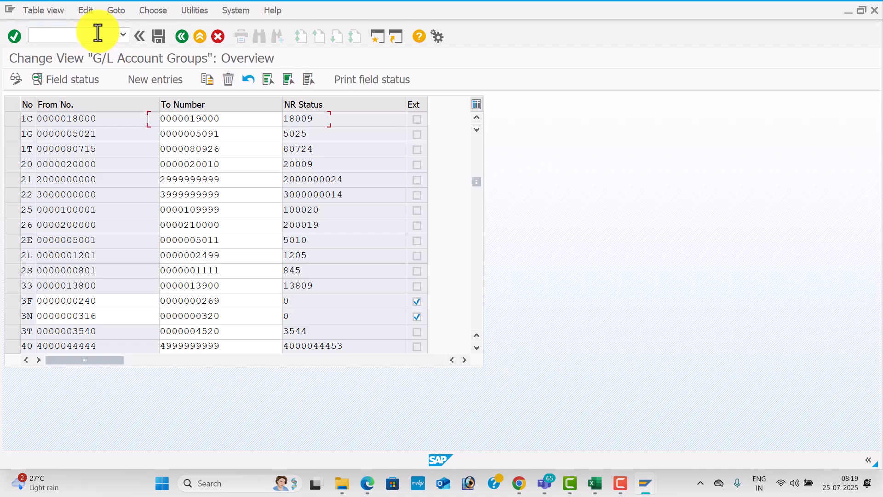
left_click(205, 434)
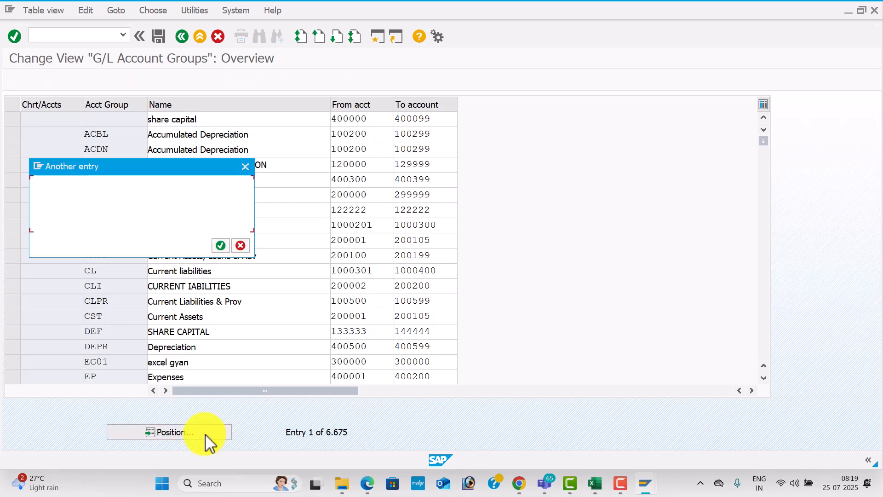
type("TES1")
key("Return")
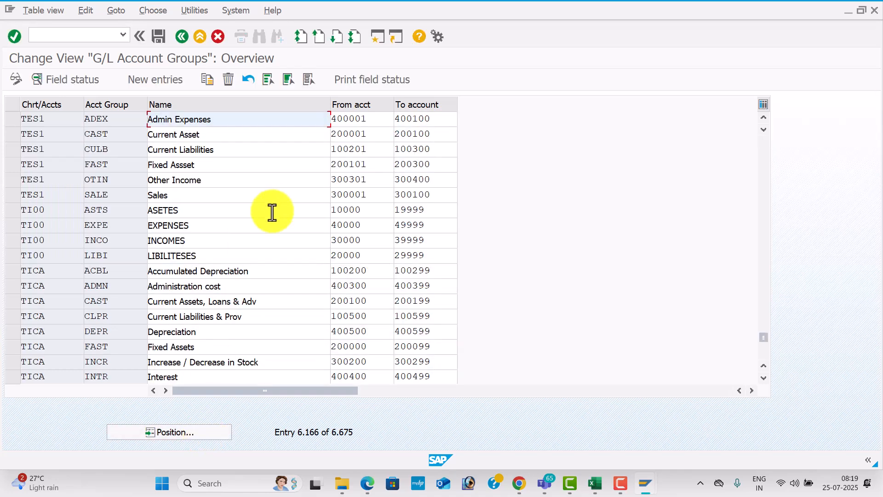
Copy Current Liabilities' starting account number 100201 and return to FS00
left_click(232, 151)
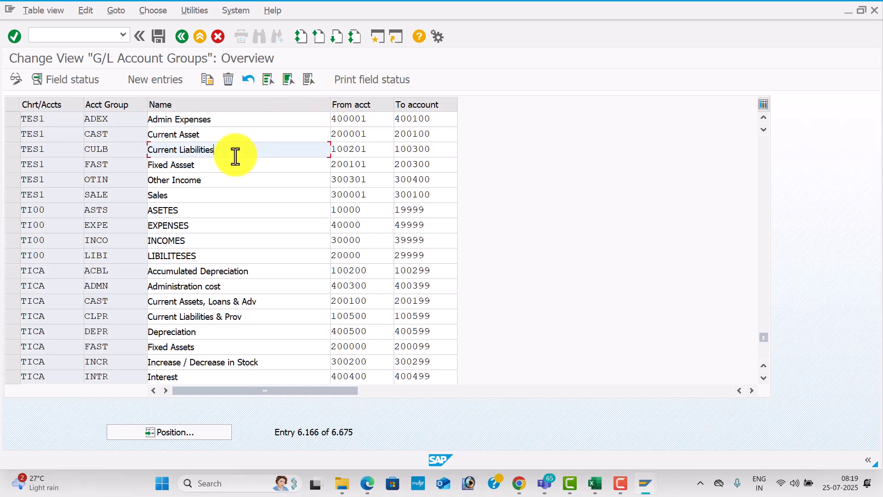
double_click(370, 148)
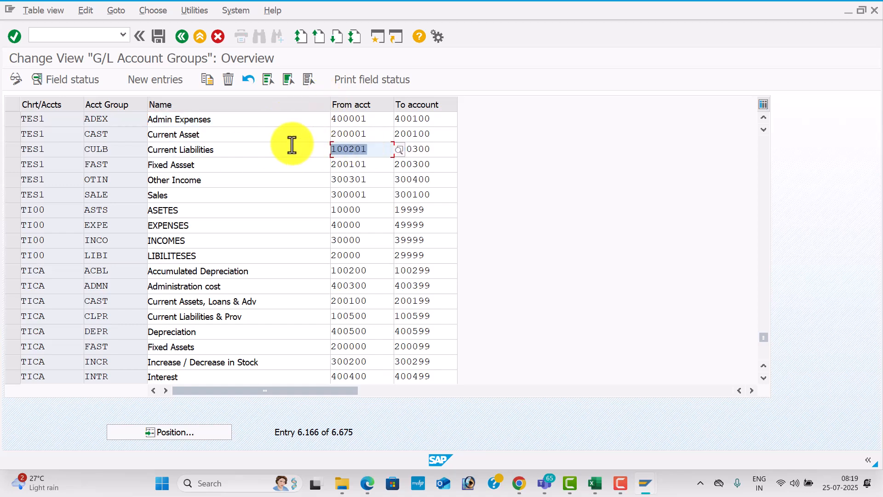
key("Home")
key("alt+Tab")
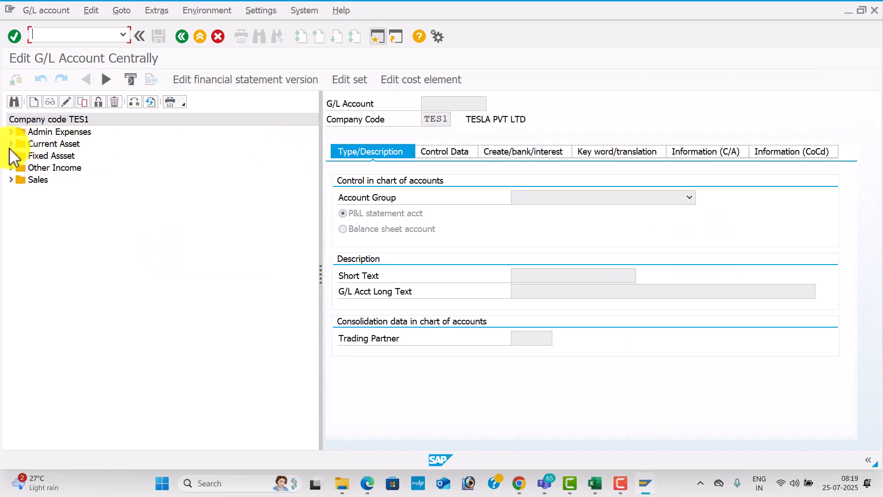
Create account 100201 by copying template account 200105 Building A/c
left_click(12, 156)
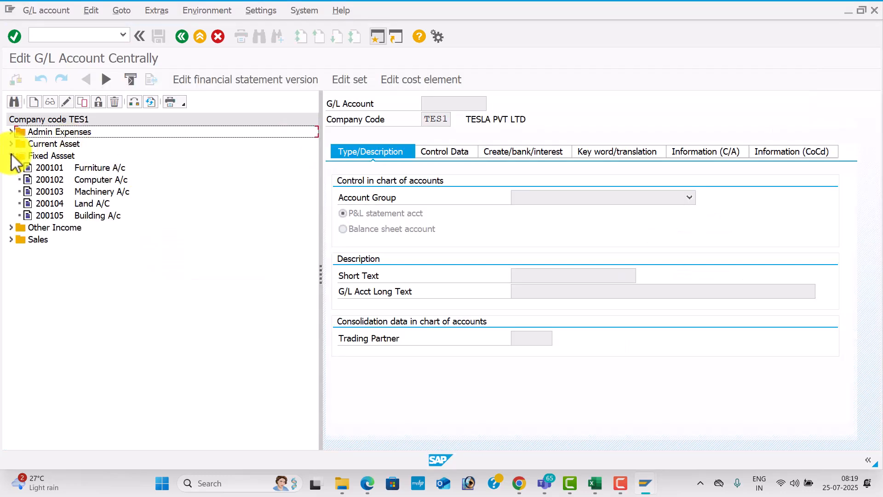
left_click(45, 214)
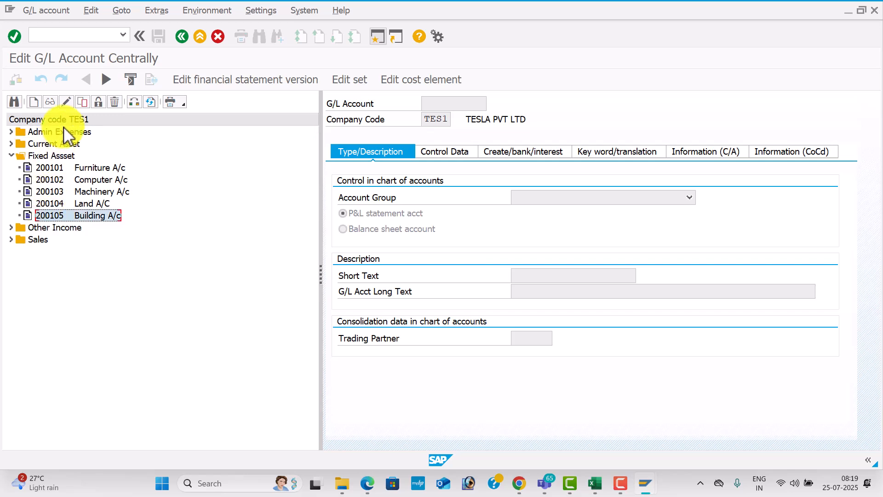
left_click(81, 102)
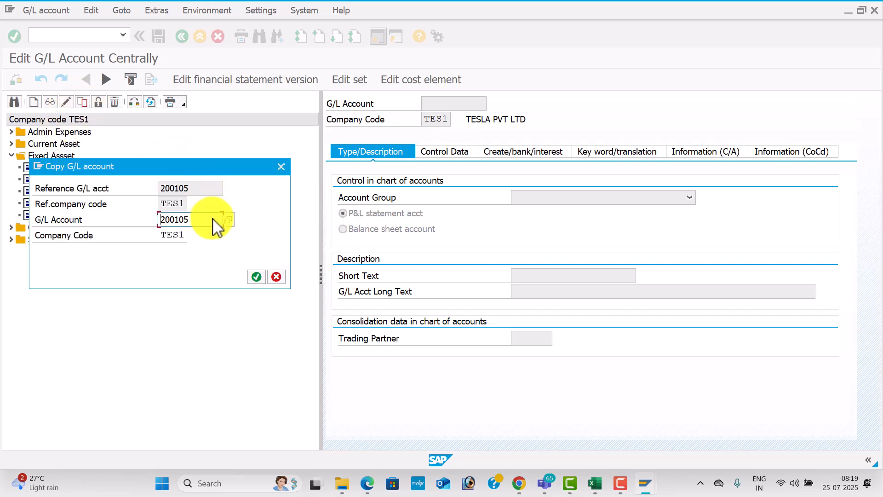
left_click_drag(207, 219, 102, 198)
type("100201")
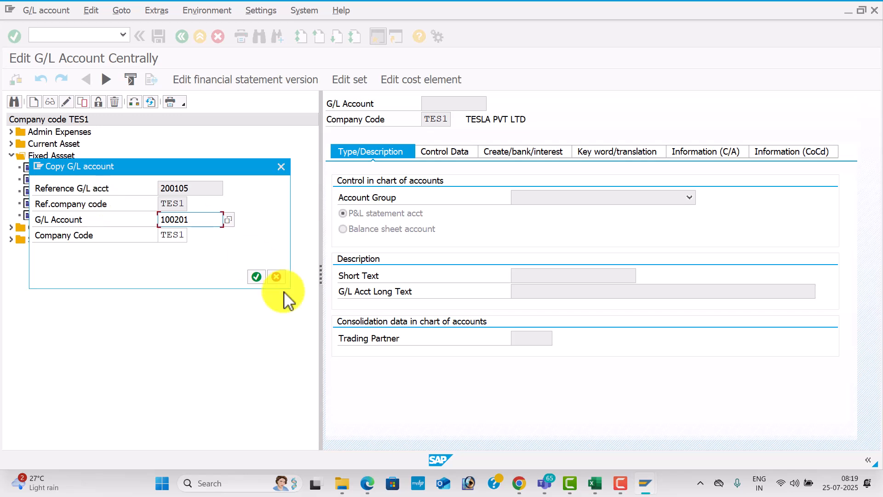
left_click(255, 277)
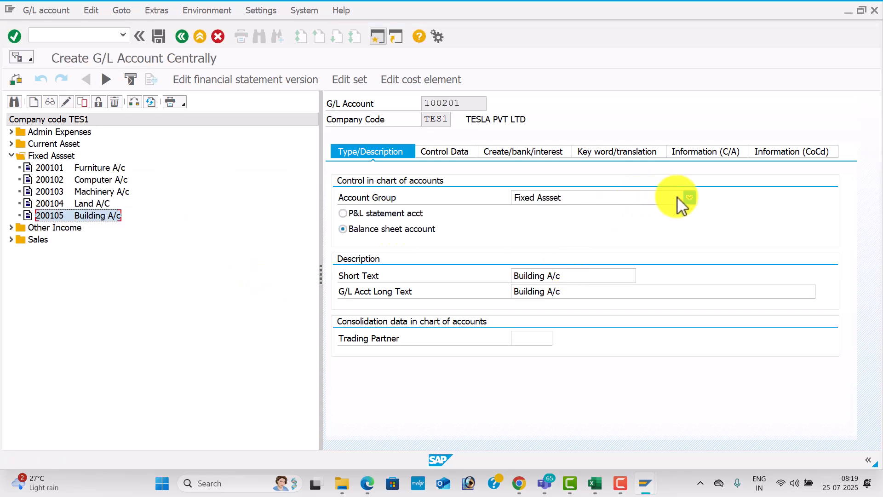
Set account group Current Liabilities and short and long text 'Domestic Vendor'
left_click(689, 197)
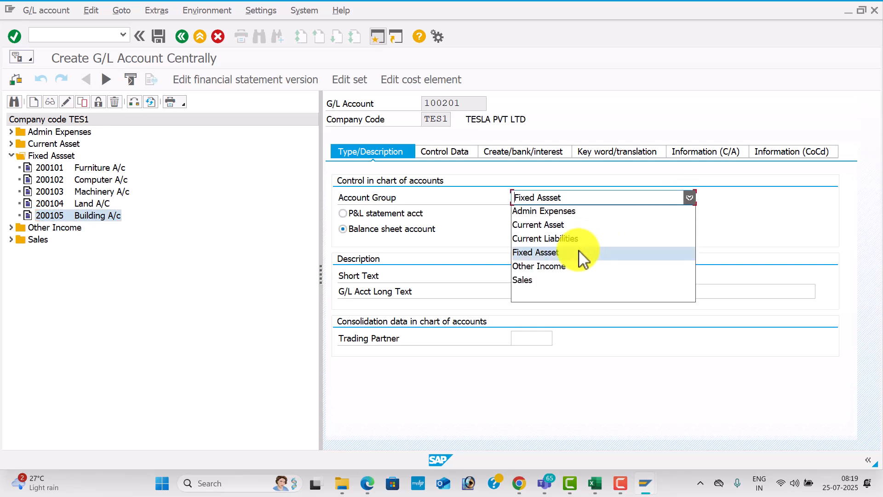
left_click(581, 238)
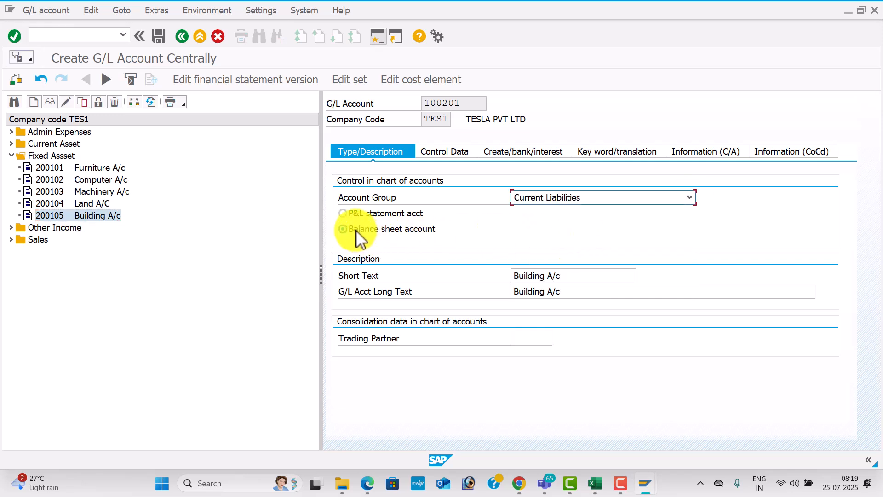
left_click_drag(562, 278, 408, 278)
key("BackSpace")
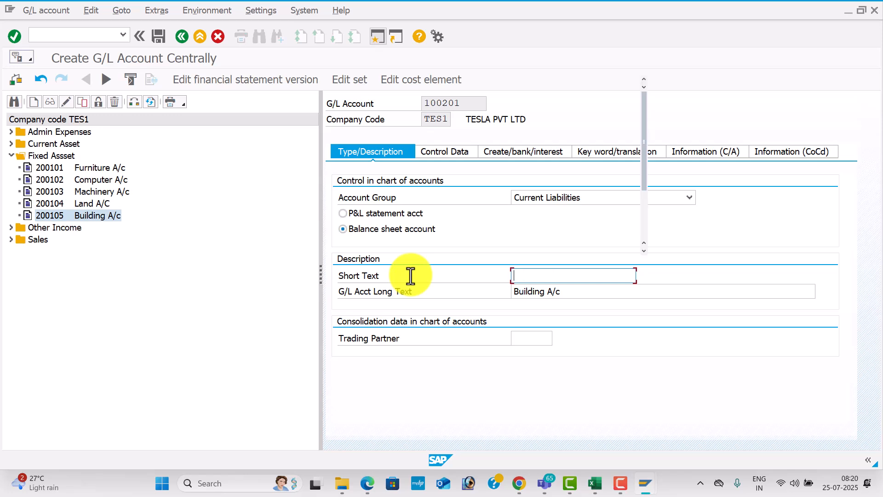
type("Domestic Vendor")
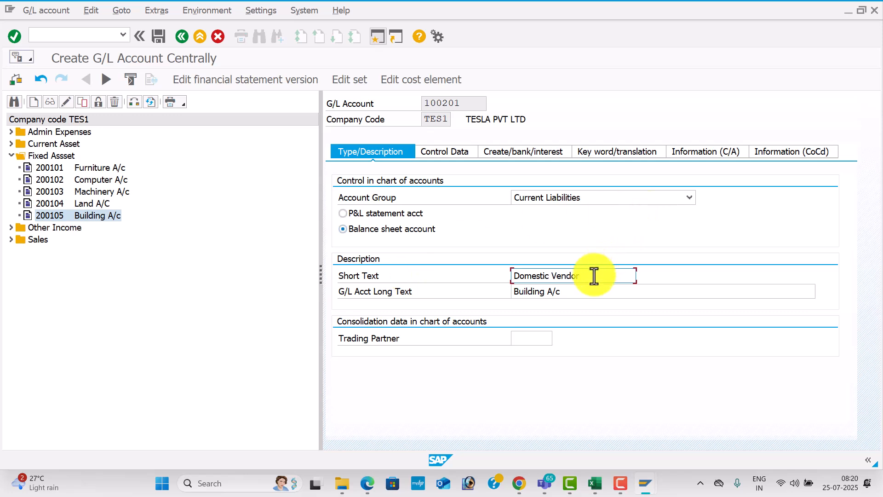
left_click_drag(591, 276, 423, 288)
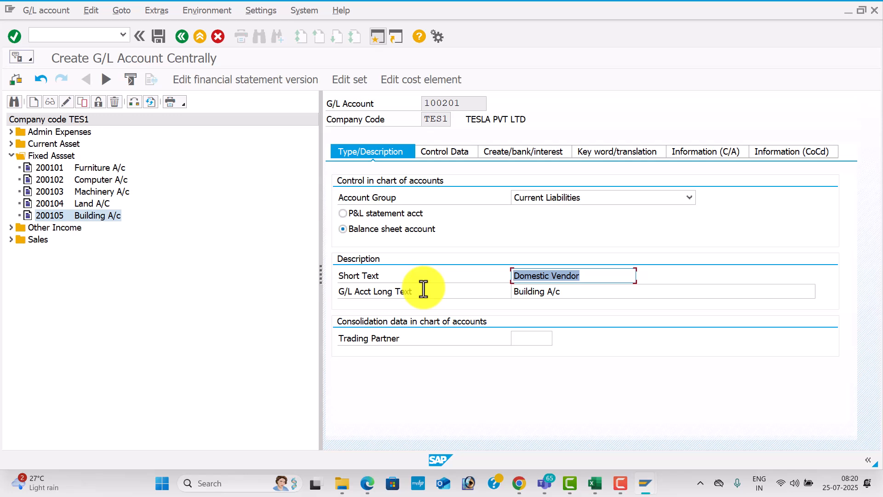
left_click_drag(575, 292, 409, 285)
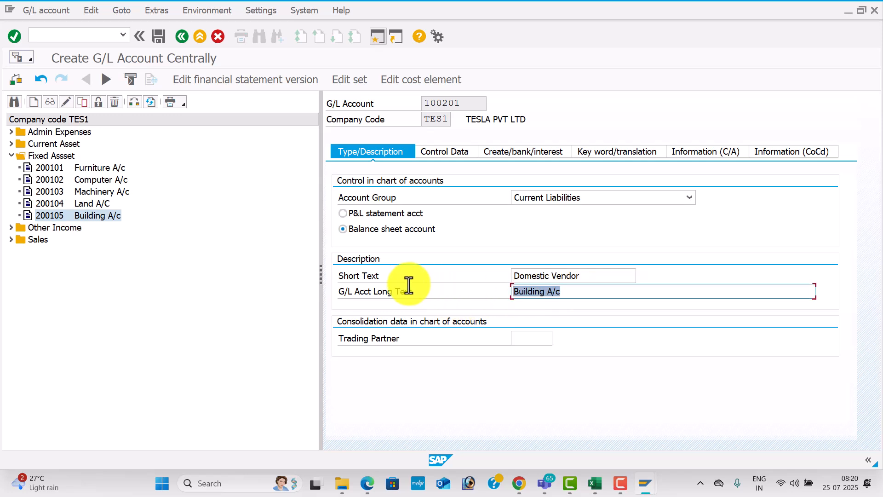
key("ctrl+v")
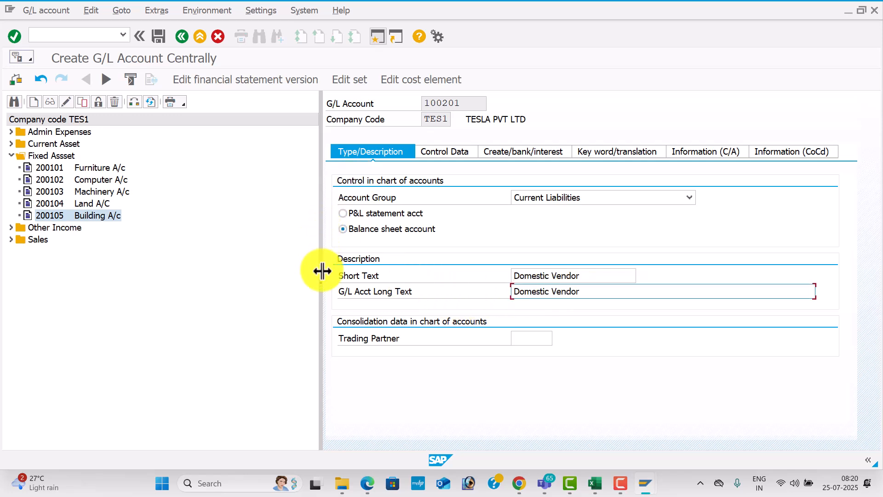
left_click_drag(321, 275, 241, 271)
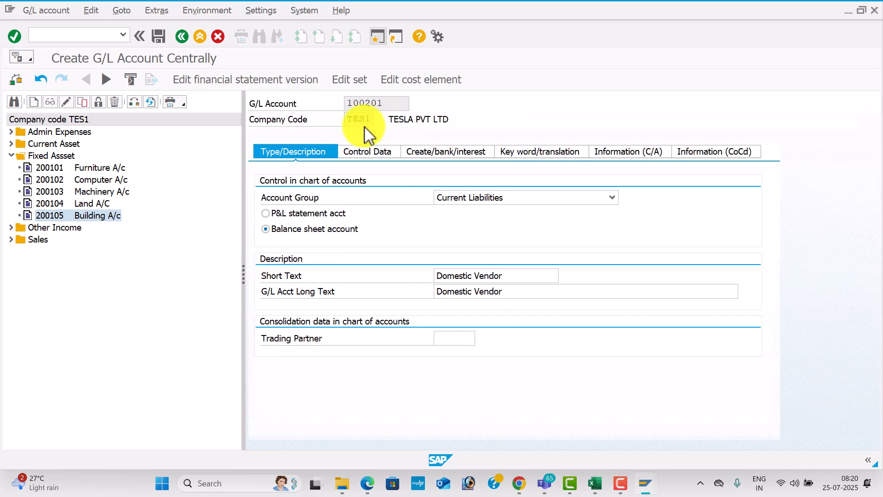
Make the account a reconciliation account for Vendors on Control Data
left_click(375, 152)
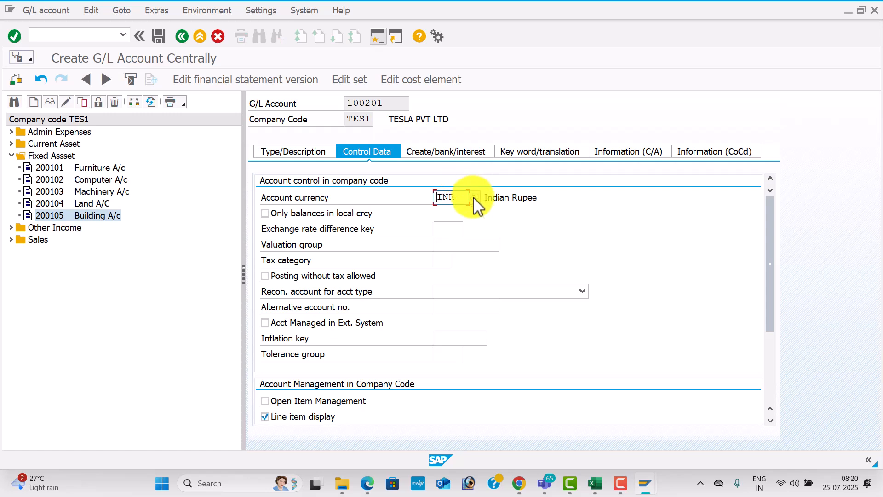
key("alt+Tab")
key("alt+Tab")
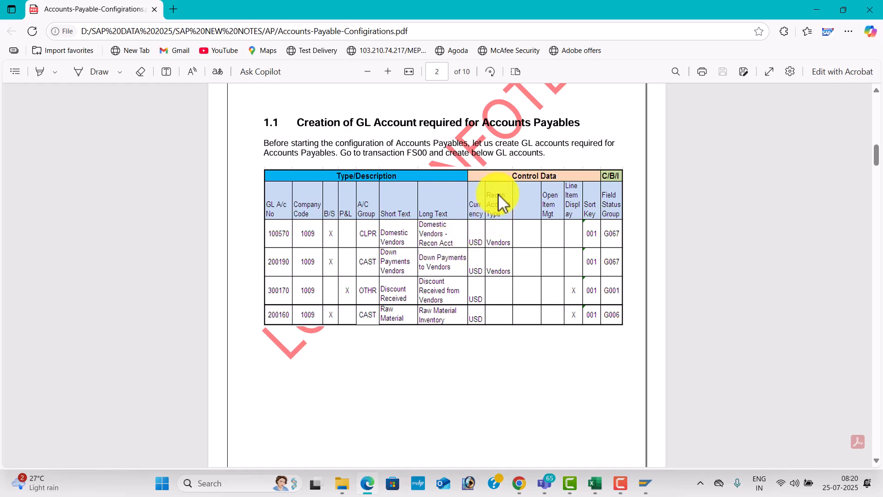
key("alt+Tab")
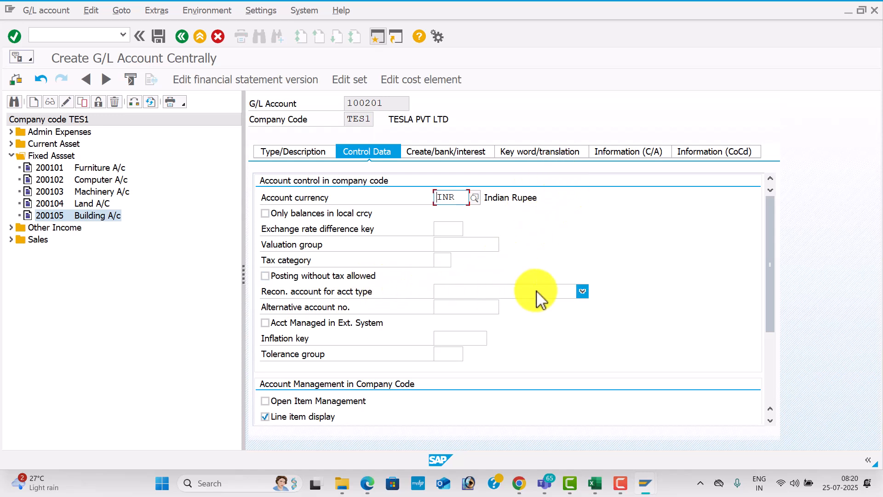
left_click(581, 292)
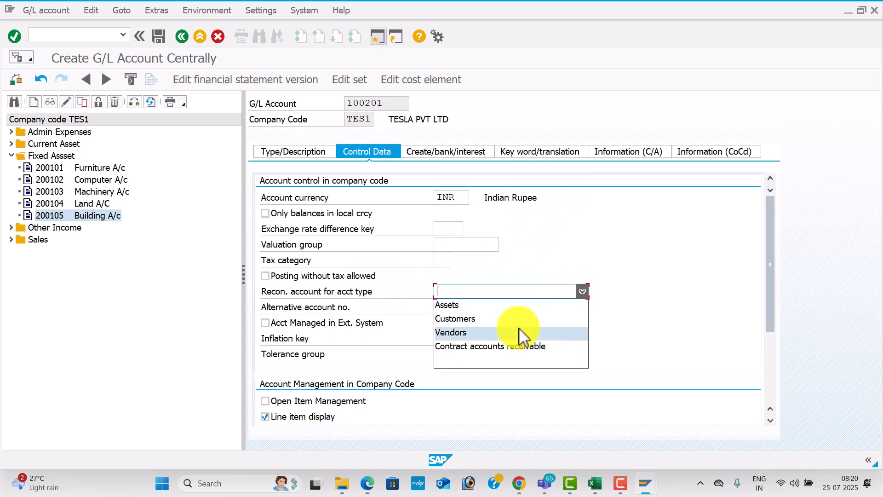
left_click(518, 338)
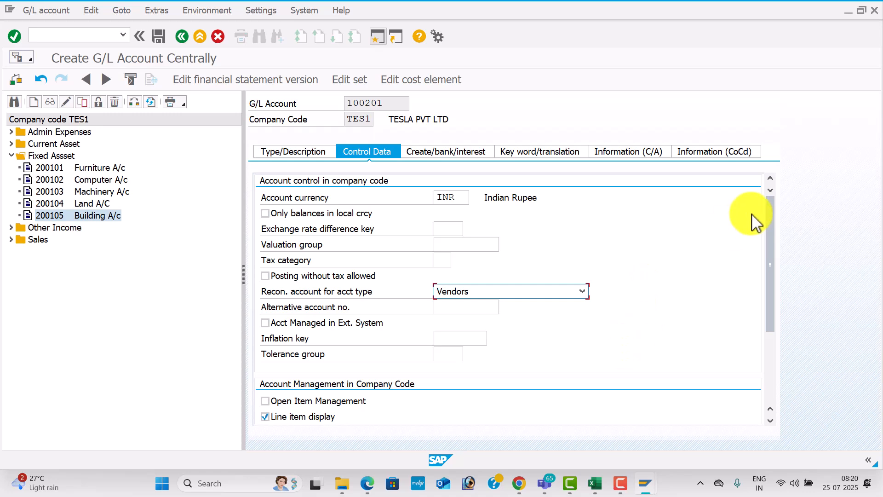
left_click_drag(770, 242, 769, 308)
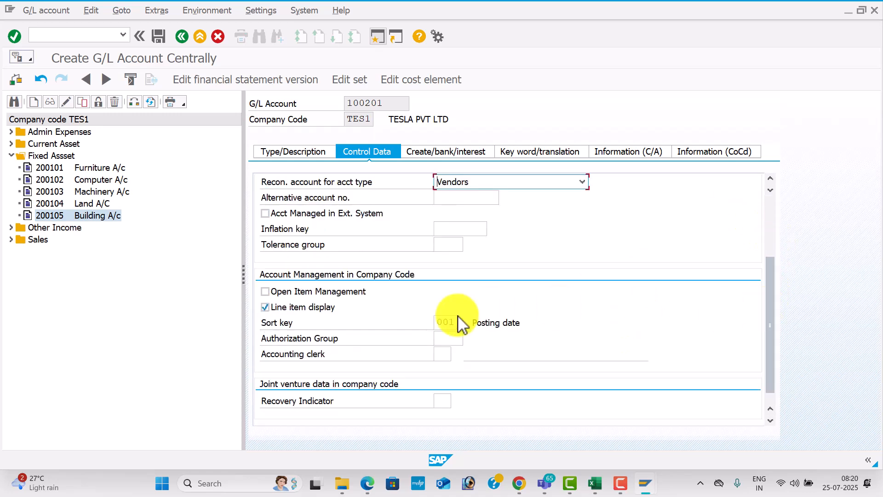
key("alt+Tab")
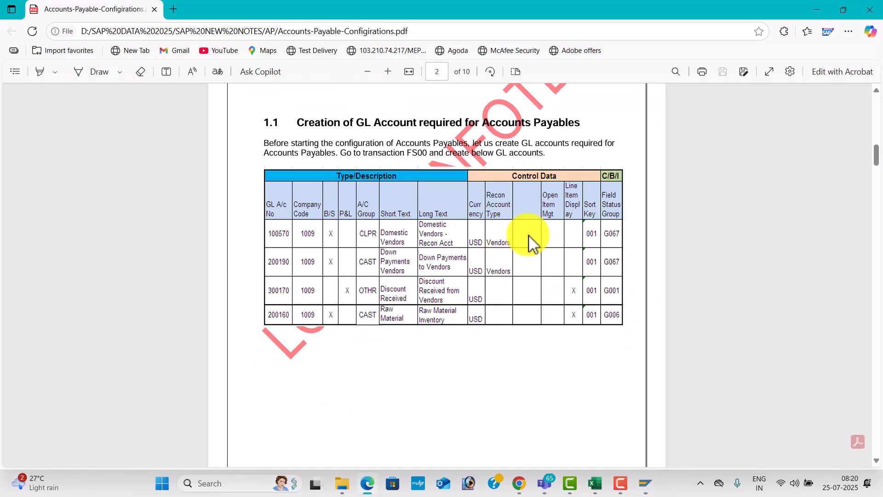
key("alt+Tab")
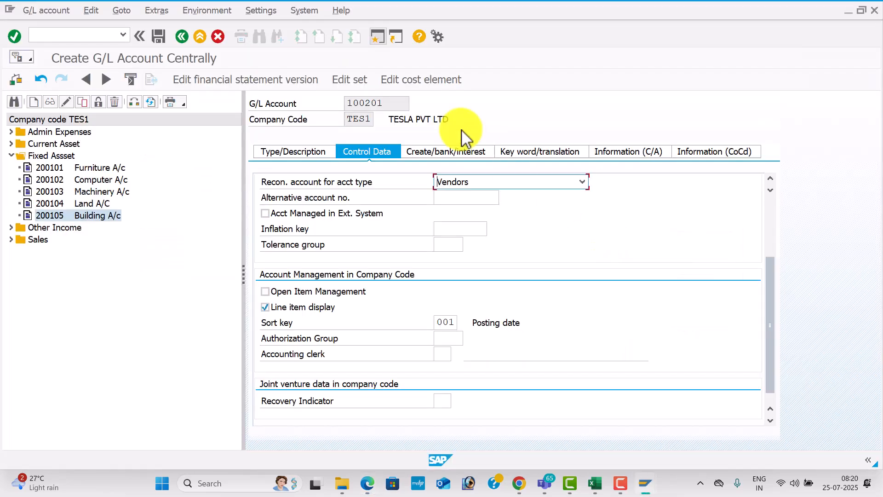
Set field status group G067 and save account 100201
left_click(455, 150)
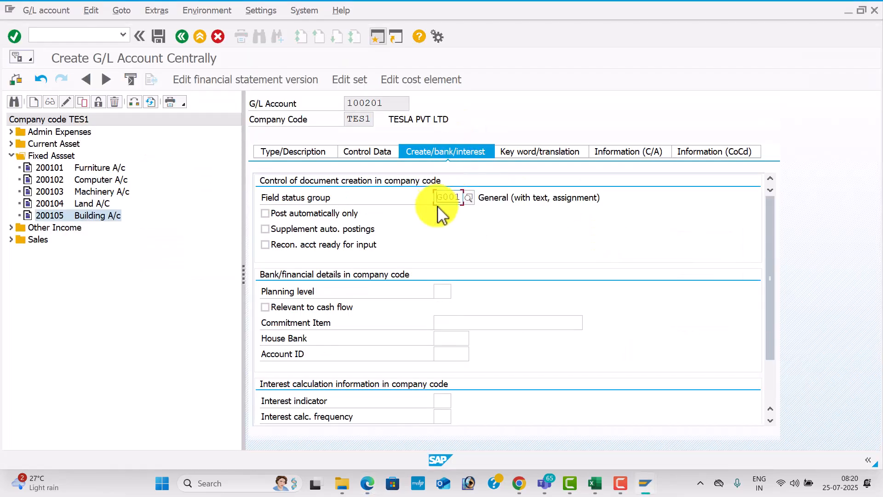
left_click(465, 198)
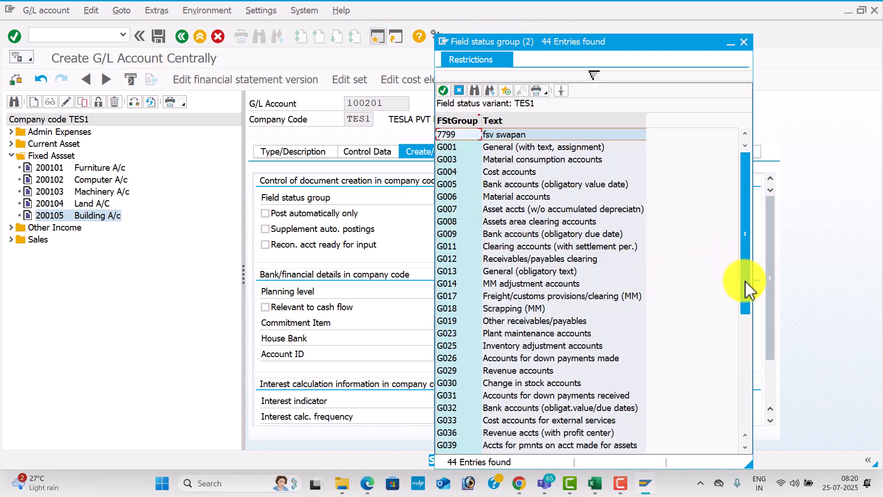
left_click_drag(745, 280, 745, 360)
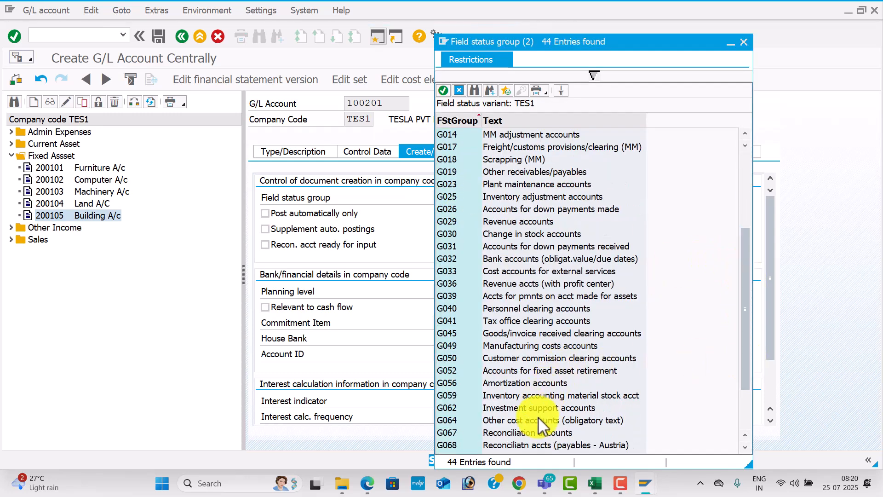
double_click(543, 433)
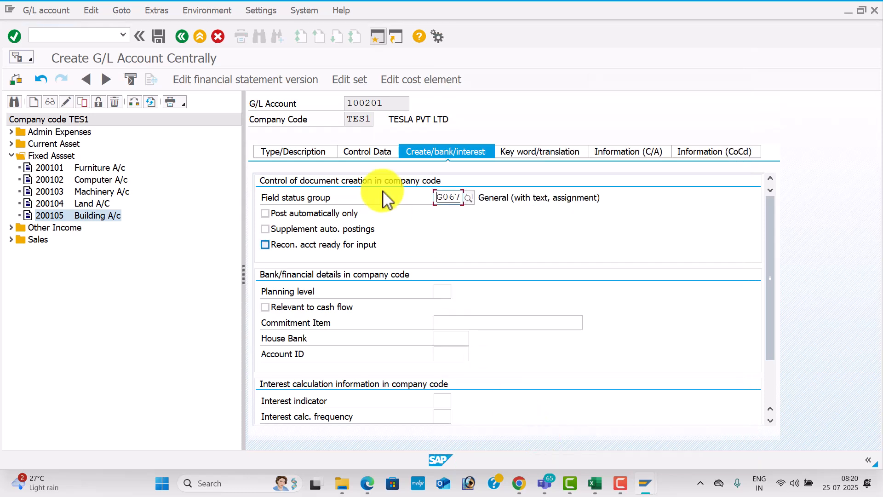
left_click(158, 37)
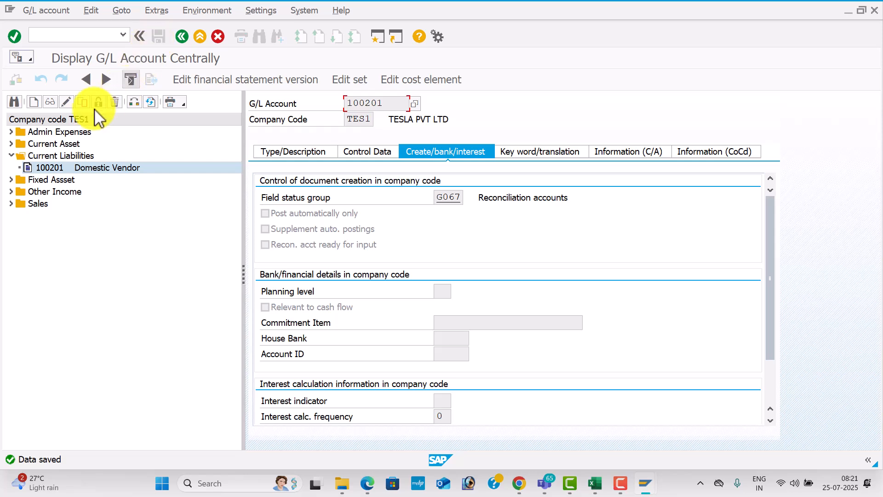
Copy account 100201 into new account 100202
left_click(82, 101)
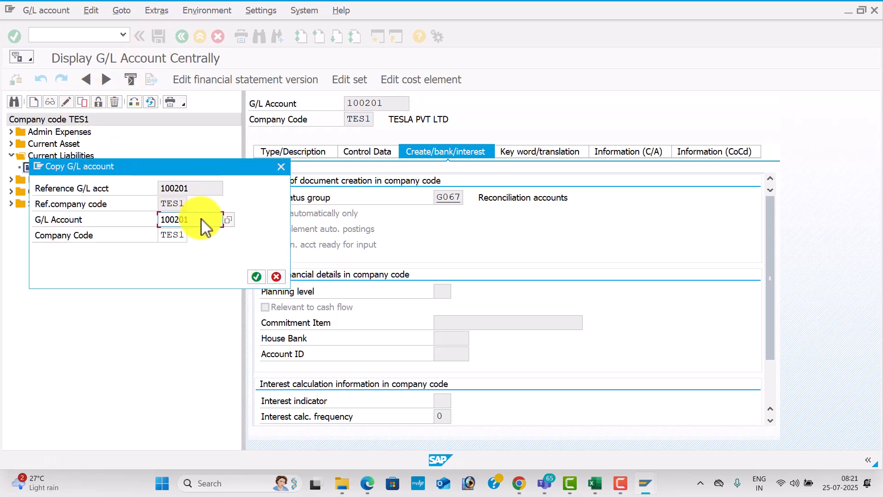
key("BackSpace")
type("2")
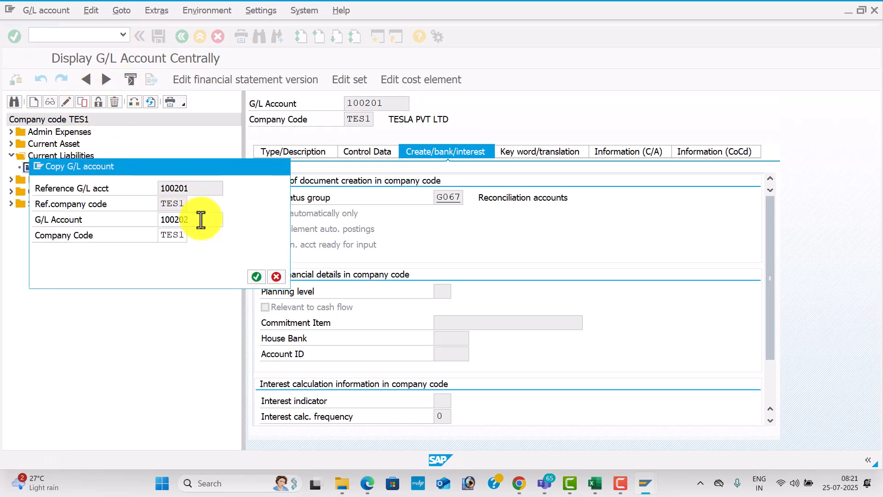
key("Return")
Change the short and long text to 'International Vendor'
left_click(304, 156)
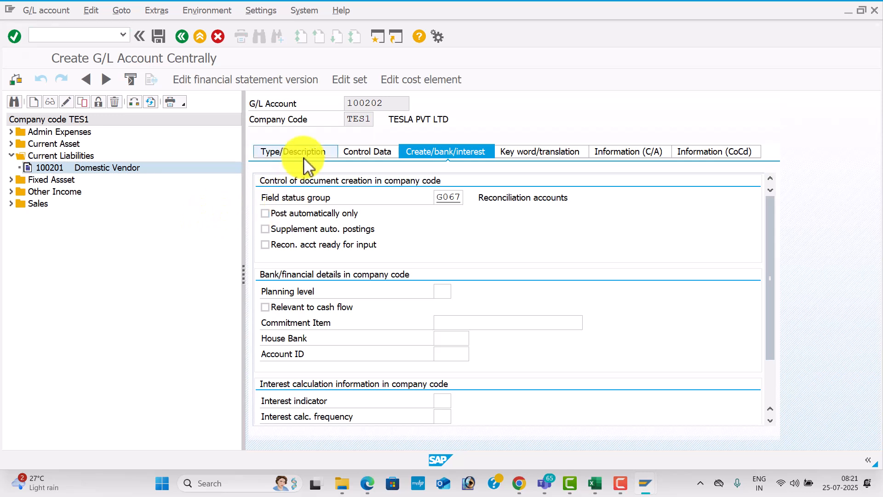
left_click_drag(501, 276, 337, 265)
key("BackSpace")
type("i")
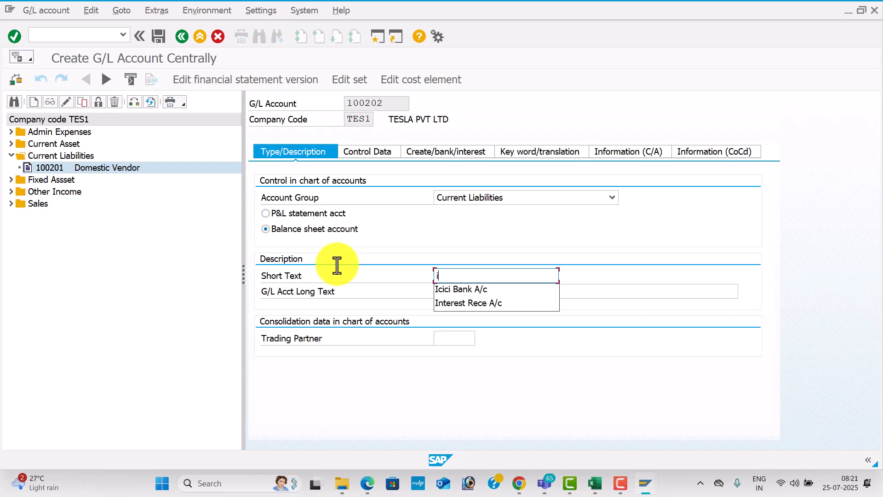
key("BackSpace")
type("O")
key("BackSpace")
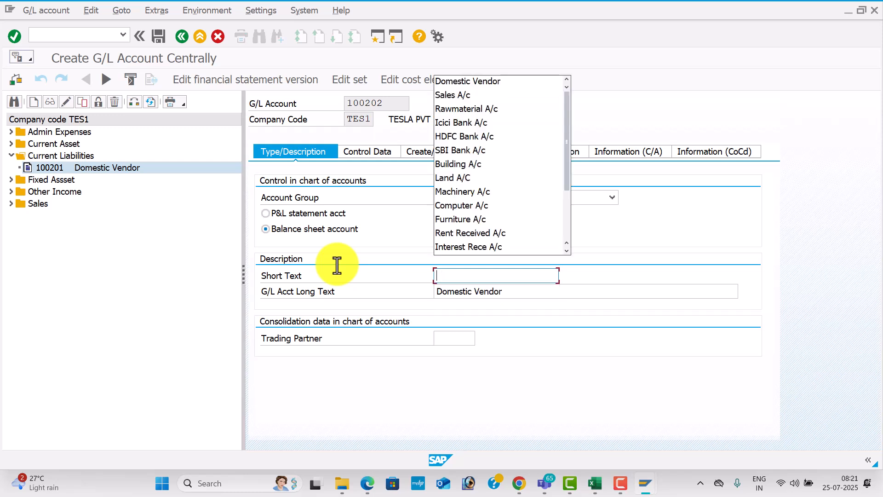
type("Inter")
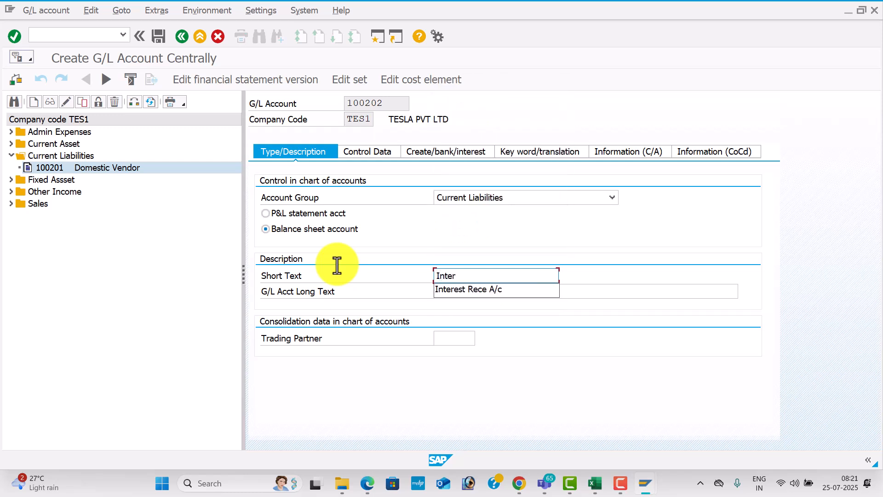
type("national Vendor")
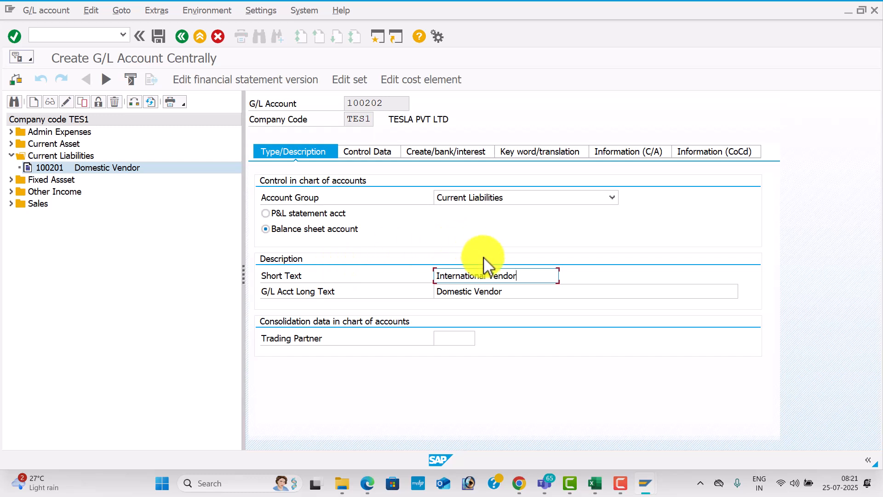
left_click_drag(524, 276, 376, 268)
key("ctrl+c")
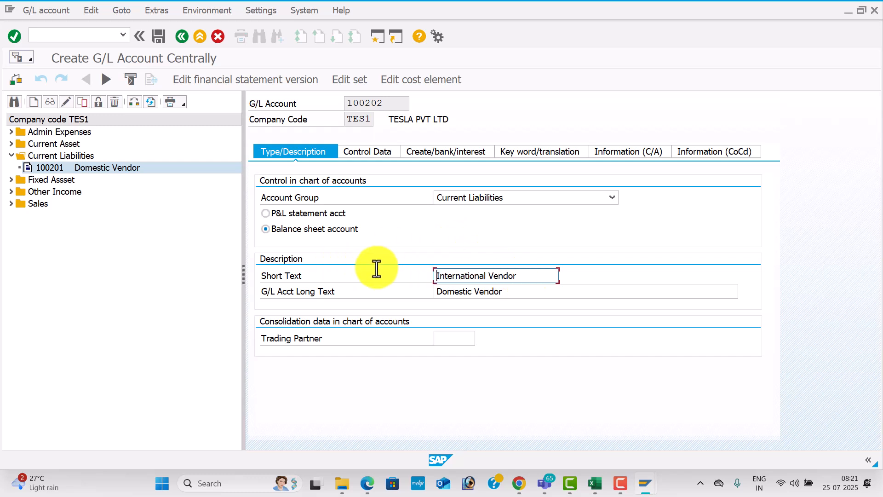
left_click_drag(509, 289, 355, 268)
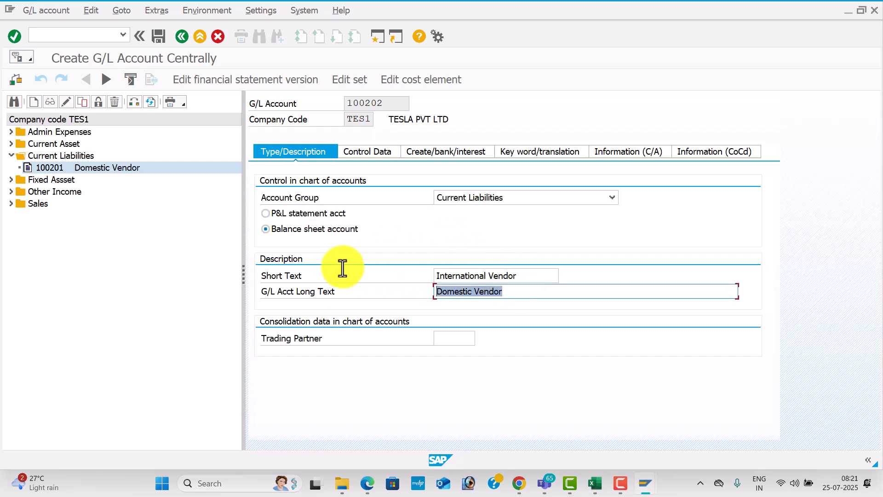
key("ctrl+v")
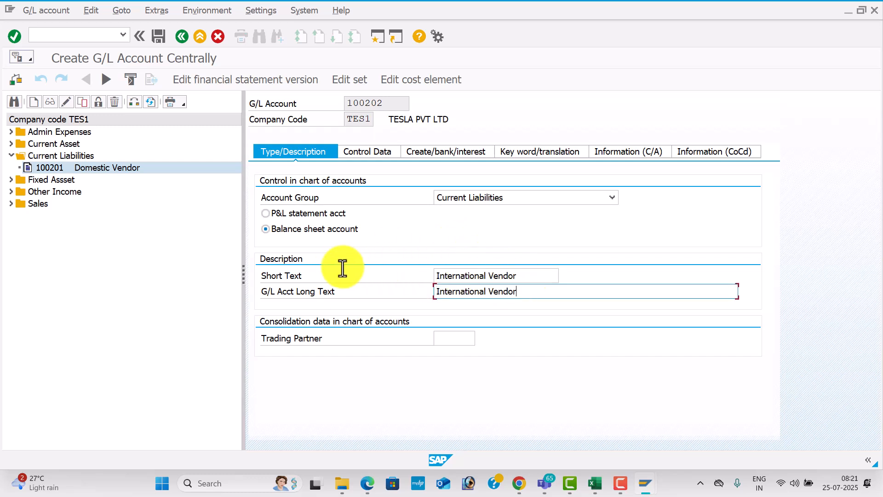
Set the account currency to USD and save account 100202
left_click(374, 152)
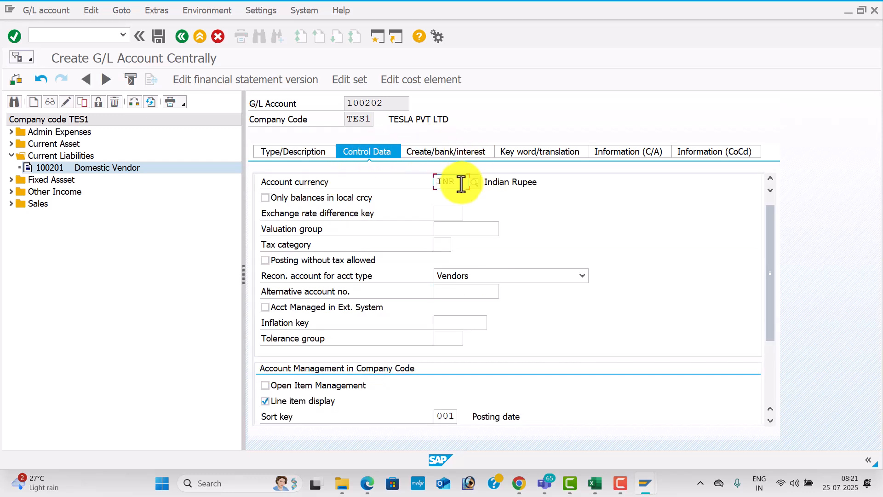
type("us")
type("d")
key("BackSpace")
type("sd")
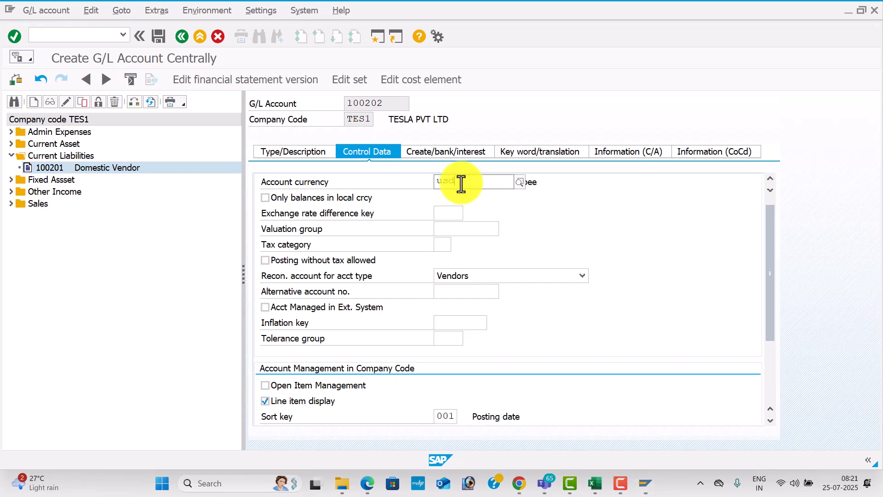
left_click(470, 208)
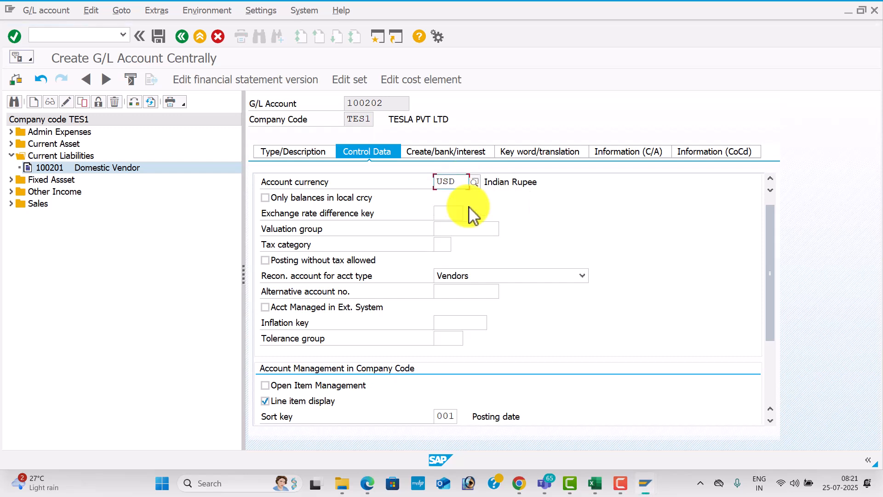
left_click(158, 36)
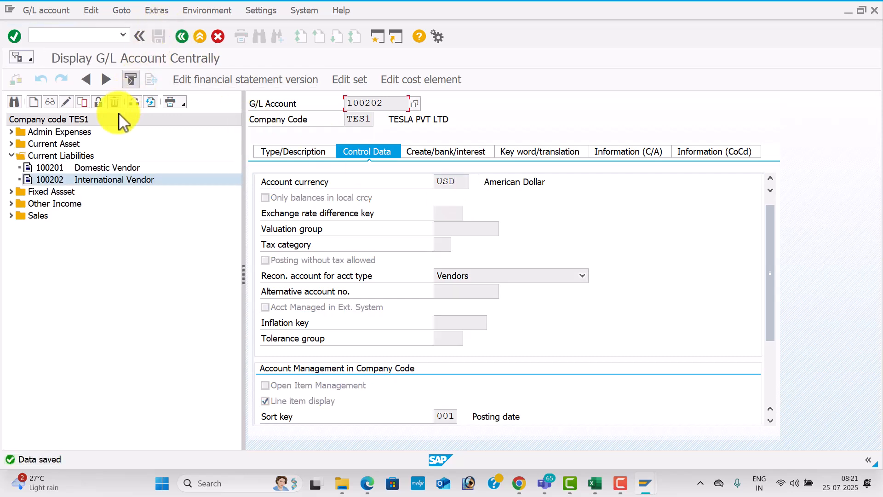
Copy account 100202 into new account 100203
left_click(83, 101)
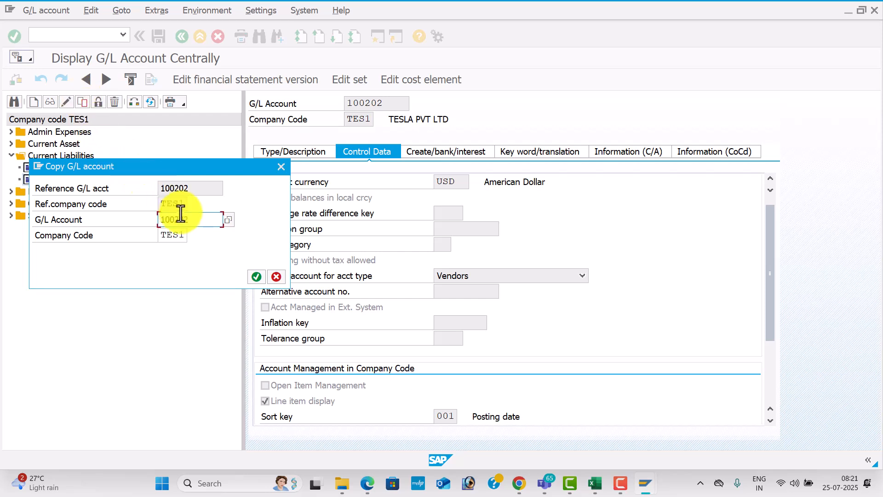
left_click(196, 220)
key("BackSpace")
type("3")
key("Return")
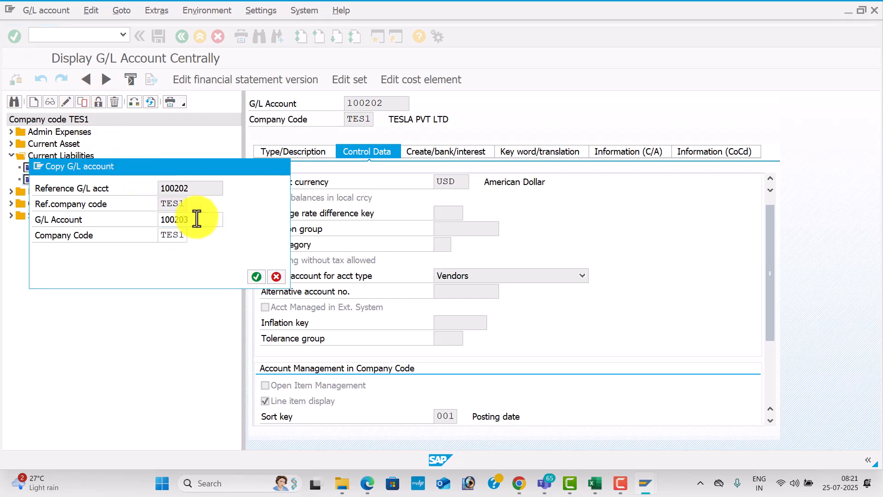
Name it 'One Time Vendor' in short and long text and save
left_click(315, 157)
left_click_drag(525, 276, 320, 262)
key("BackSpace")
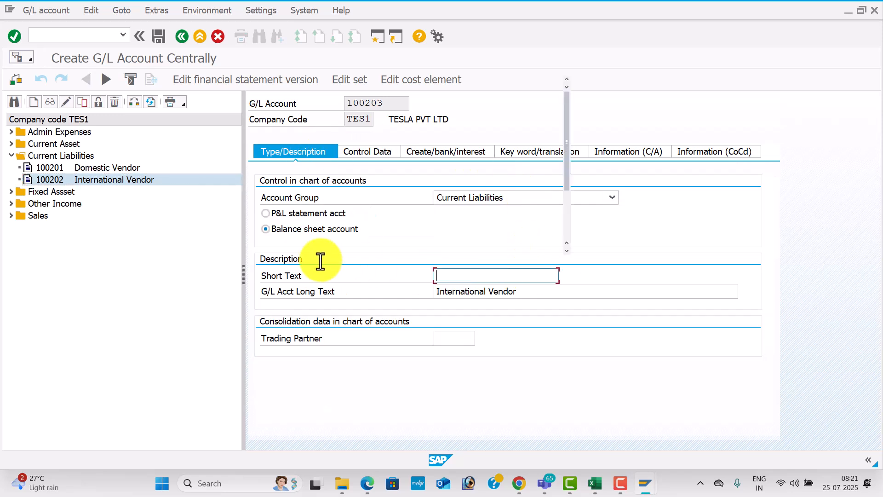
type("o")
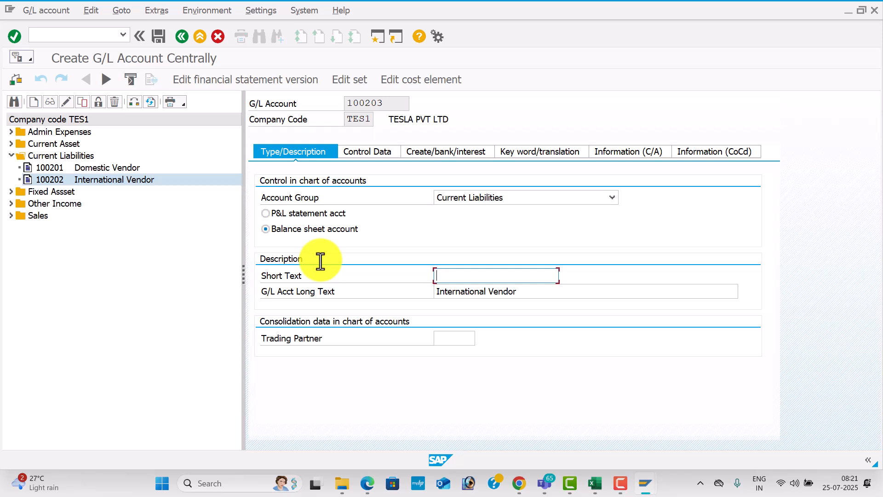
type("ne Time Vendor")
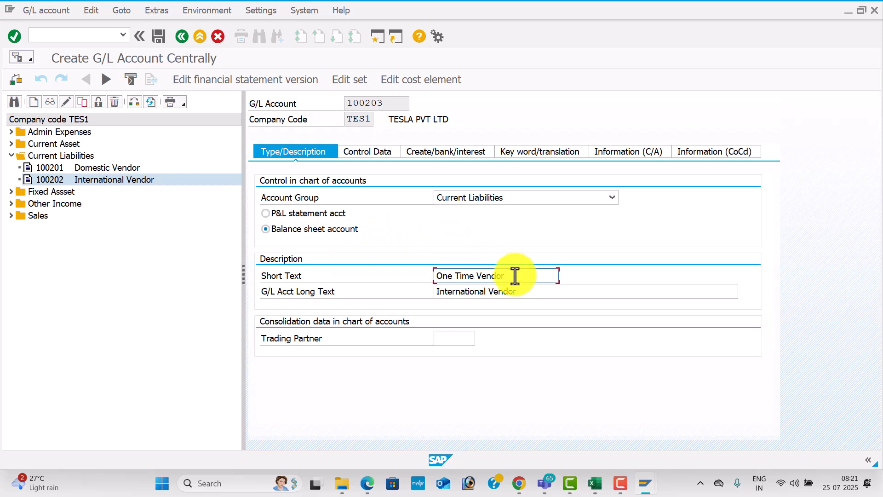
left_click_drag(515, 275, 363, 278)
key("ctrl+c")
left_click(525, 295)
left_click_drag(525, 295, 368, 273)
key("ctrl+v")
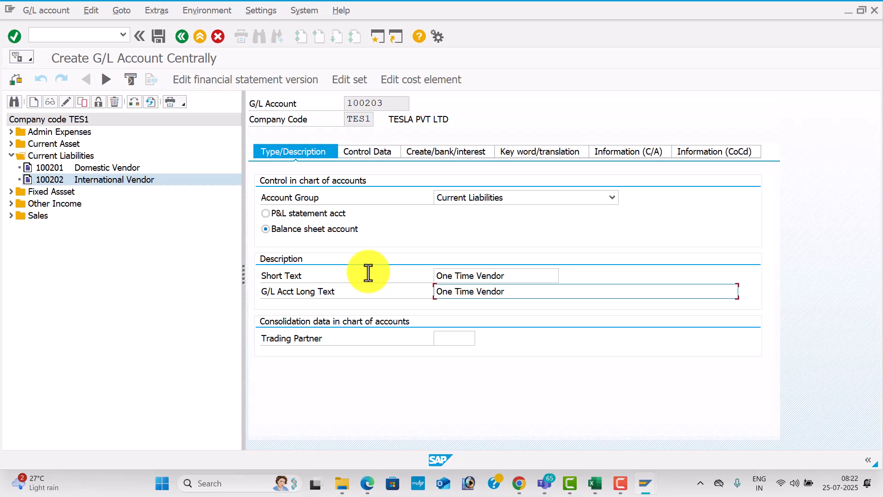
left_click(153, 39)
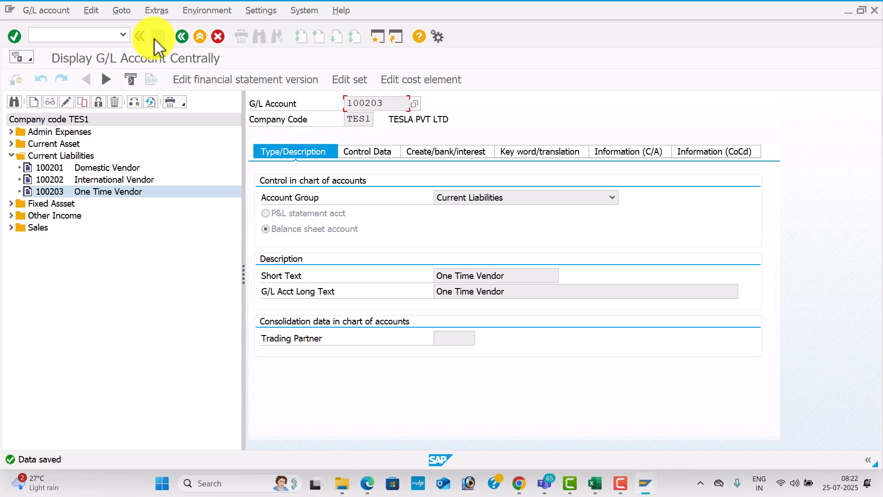
key("alt+Tab")
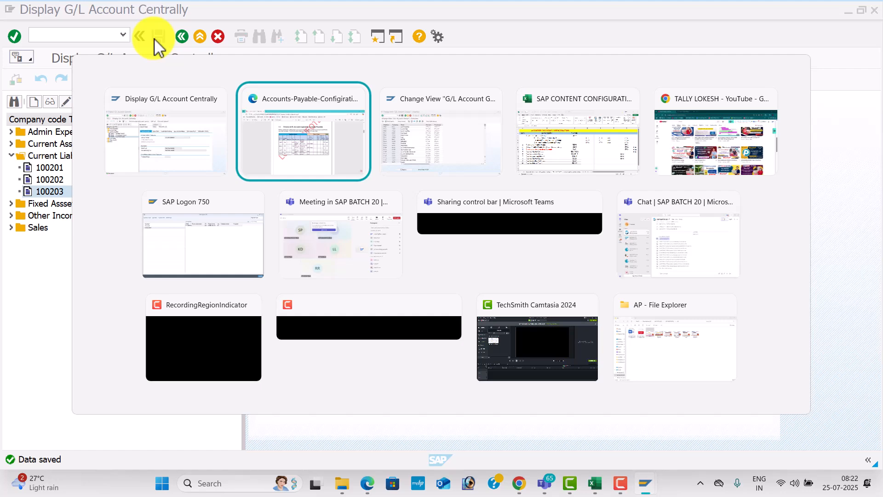
key("Tab")
key("Tab")
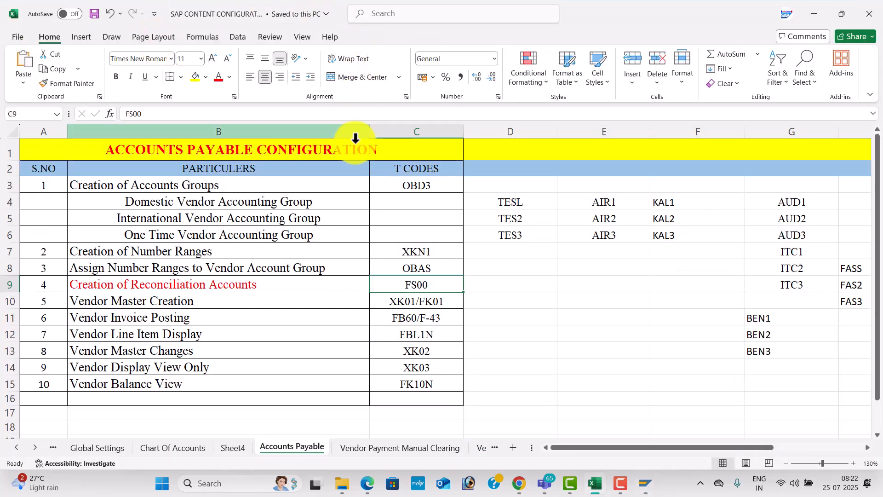
left_click(409, 295)
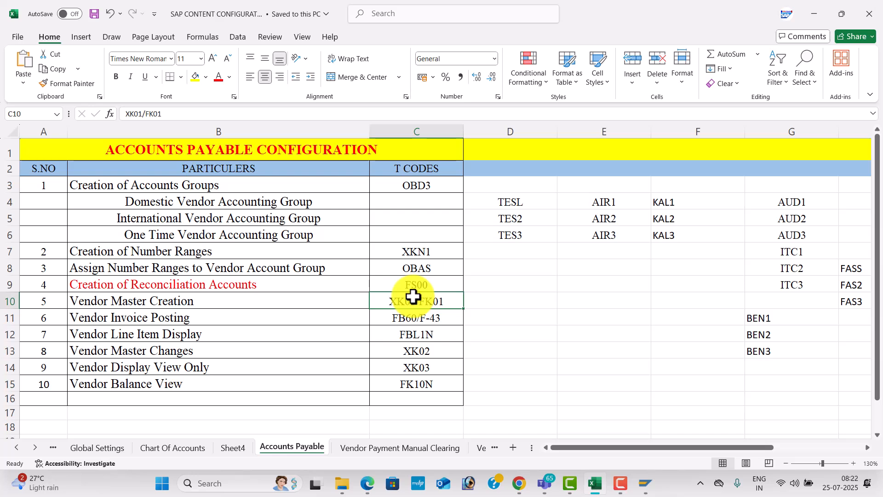
key("alt+Tab")
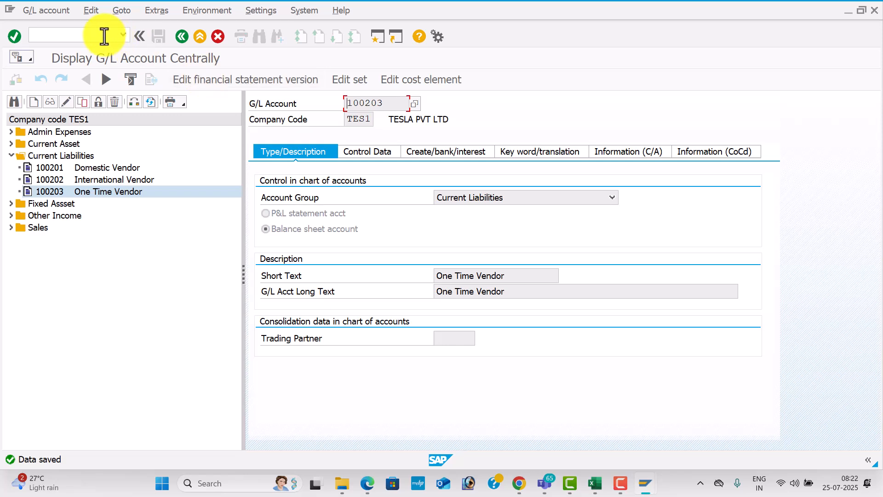
left_click(104, 36)
Start XK01 for a vendor in company code TES1 with account group TESL
key("Return")
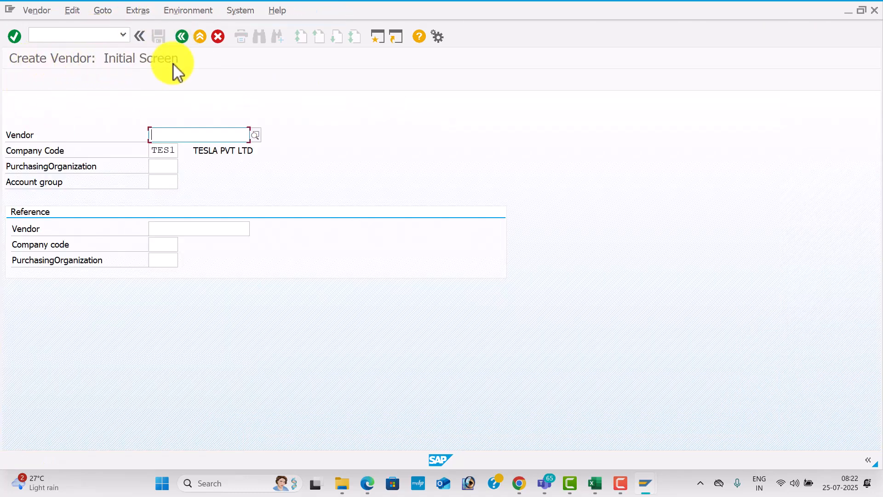
left_click(169, 180)
type("tes")
key("BackSpace")
key("BackSpace")
key("BackSpace")
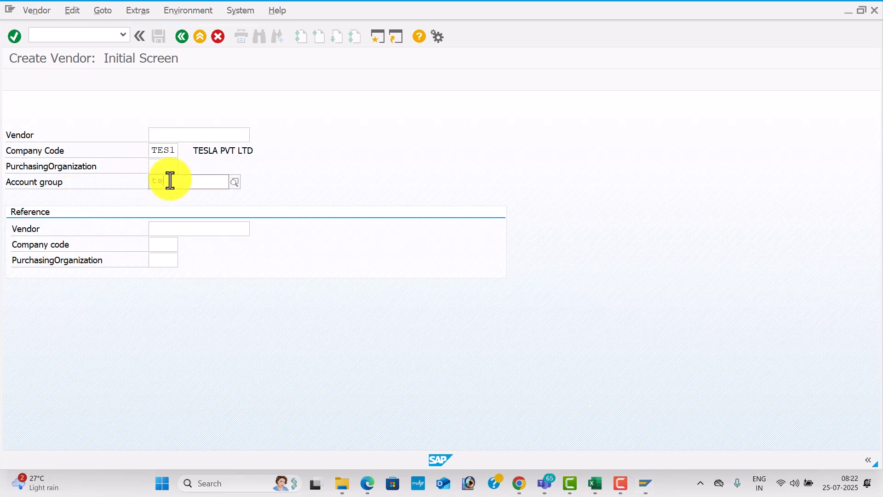
type("TESL")
left_click(178, 210)
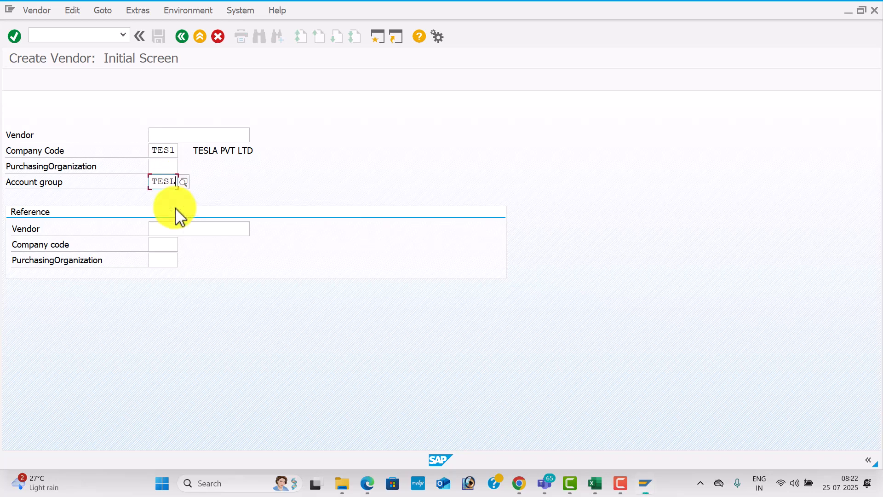
key("Return")
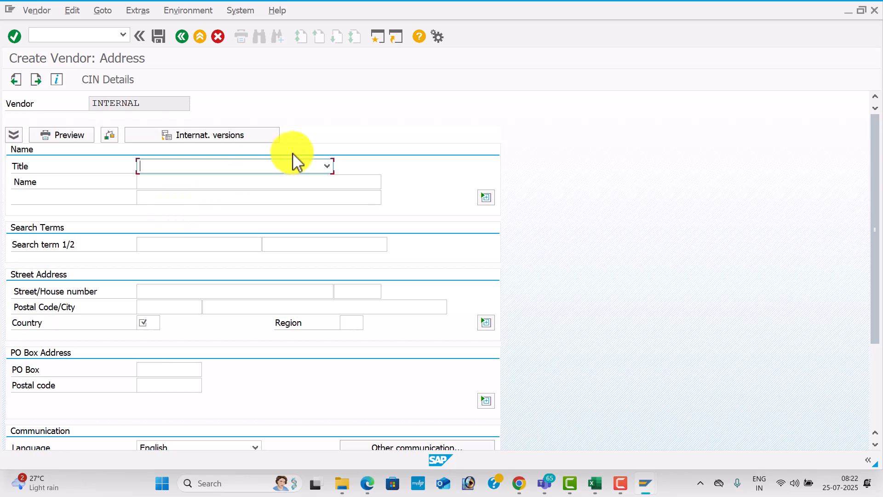
Set the vendor title to Company and enter the company name
left_click(328, 166)
left_click(290, 180)
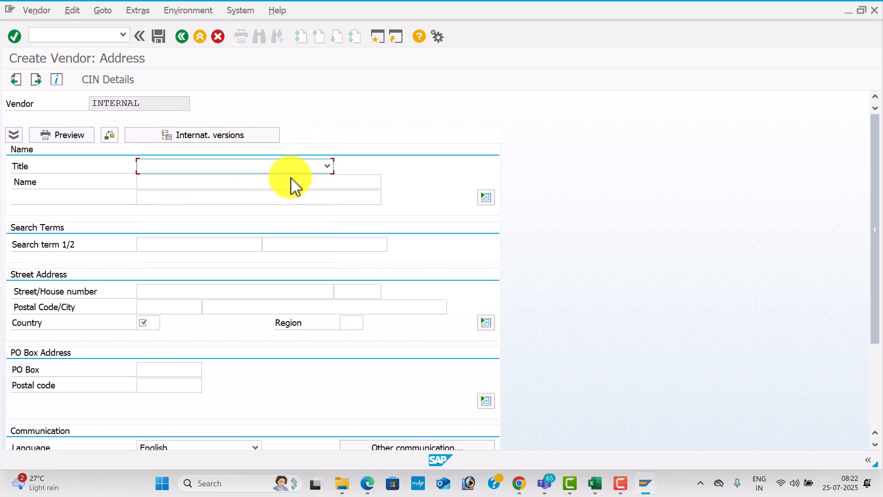
left_click(244, 177)
type("L")
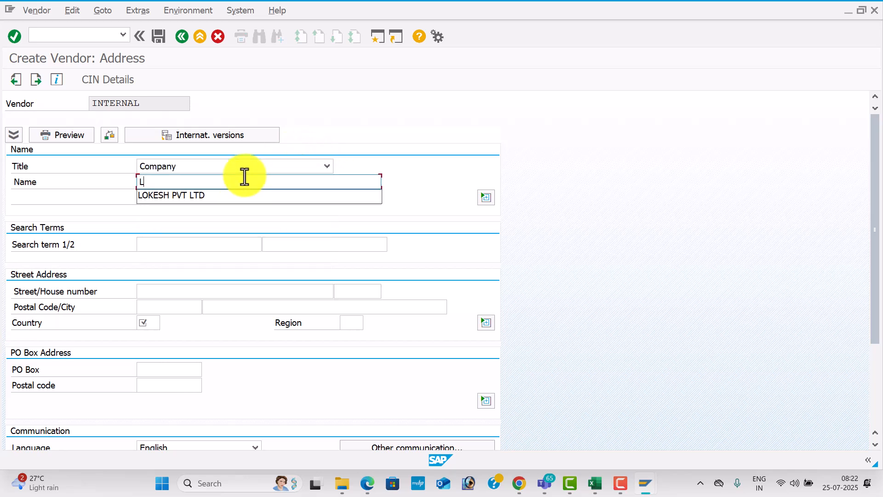
left_click(227, 196)
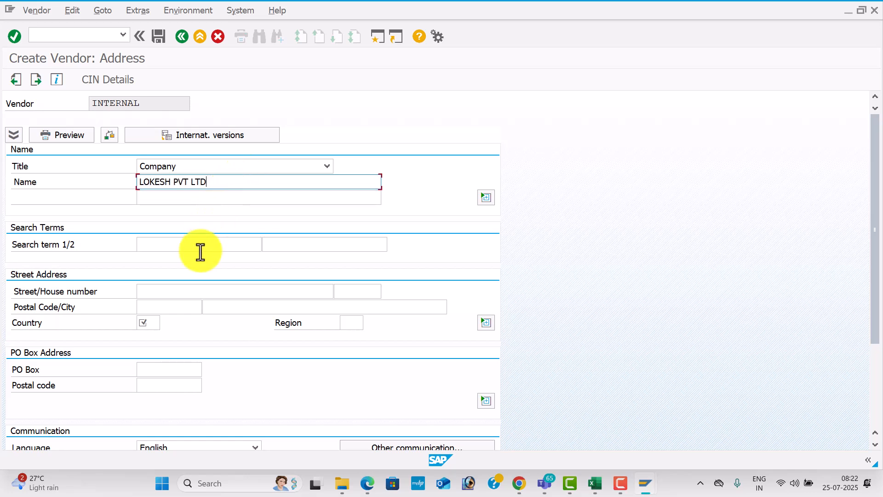
Enter the street, house number, postal code and city, with country IN
left_click(190, 290)
key("Tab")
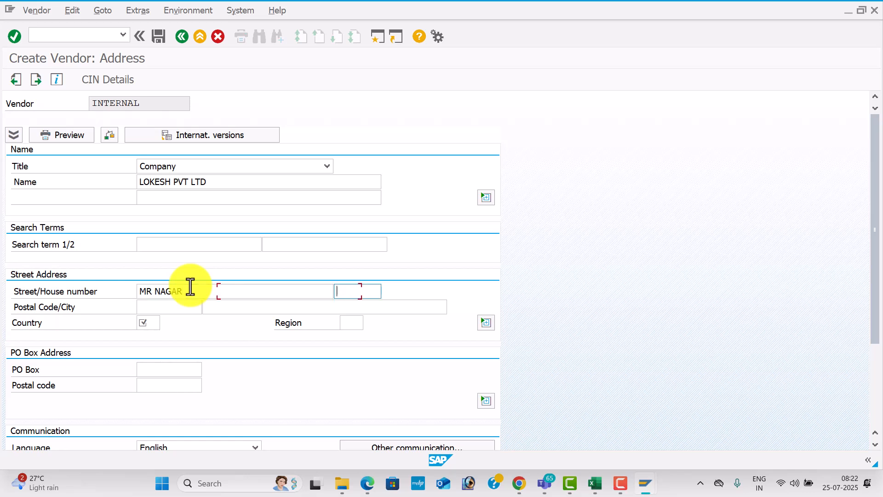
key("Tab")
key("Down")
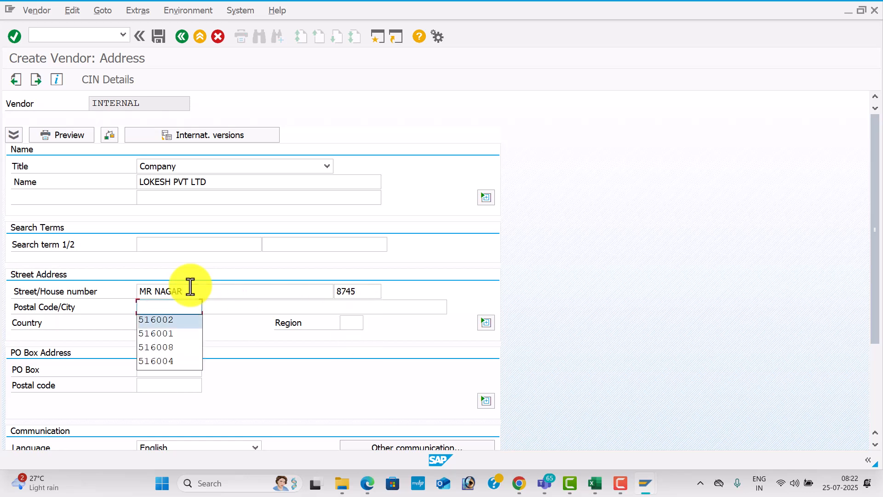
key("Down")
key("Return")
key("Down")
key("Tab")
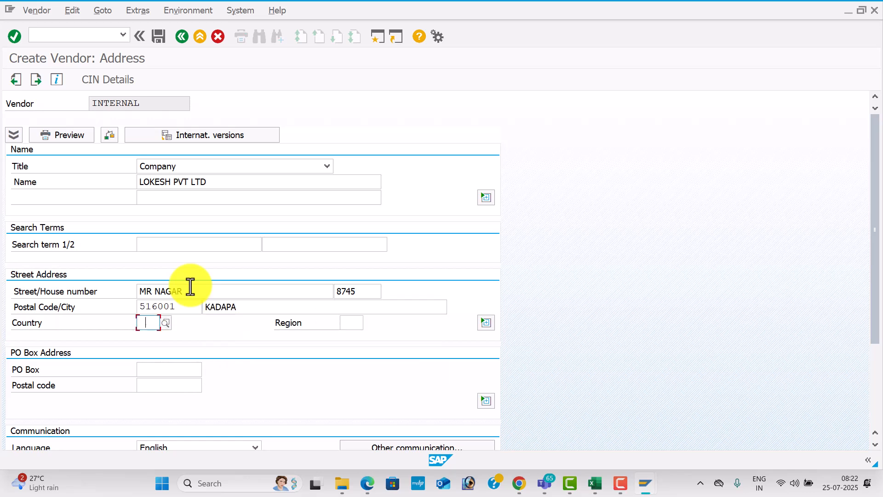
key("Down")
key("Tab")
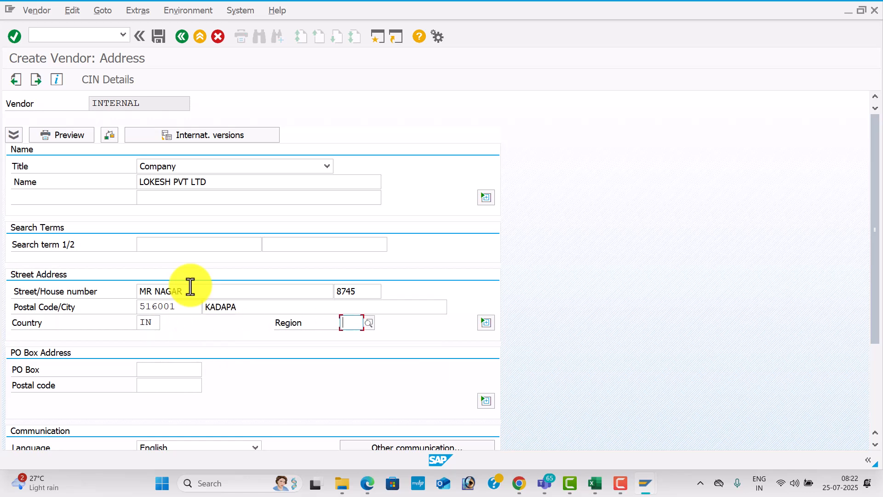
Set region 01 (Andhra Pradesh) and fill the PO box and its postal code
left_click(372, 322)
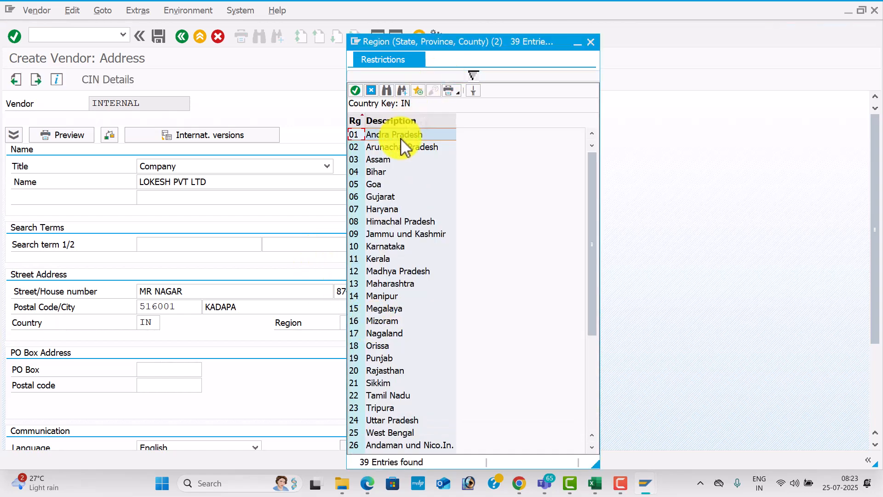
double_click(399, 135)
left_click(170, 369)
key("Down")
key("Tab")
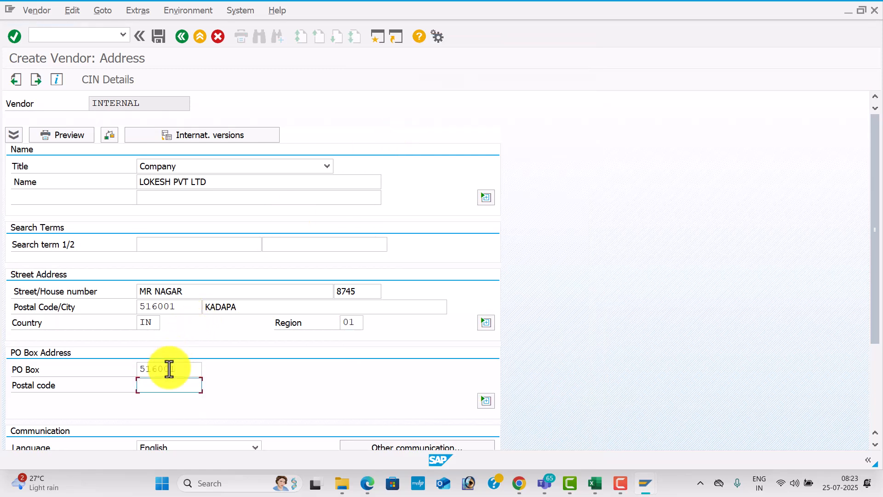
key("Down")
key("Down")
key("Tab")
key("Tab")
key("Tab")
key("Tab")
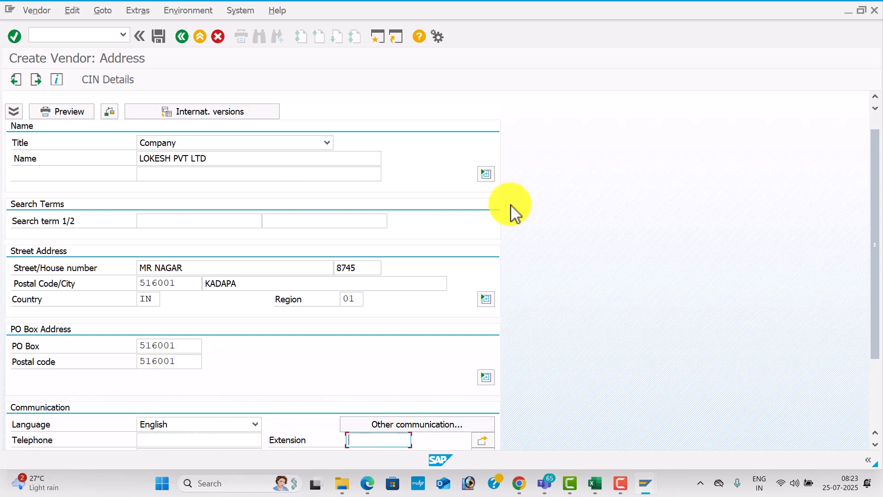
Enter the vendor's telephone, mobile and fax numbers in the Communication fields
left_click_drag(876, 249, 871, 305)
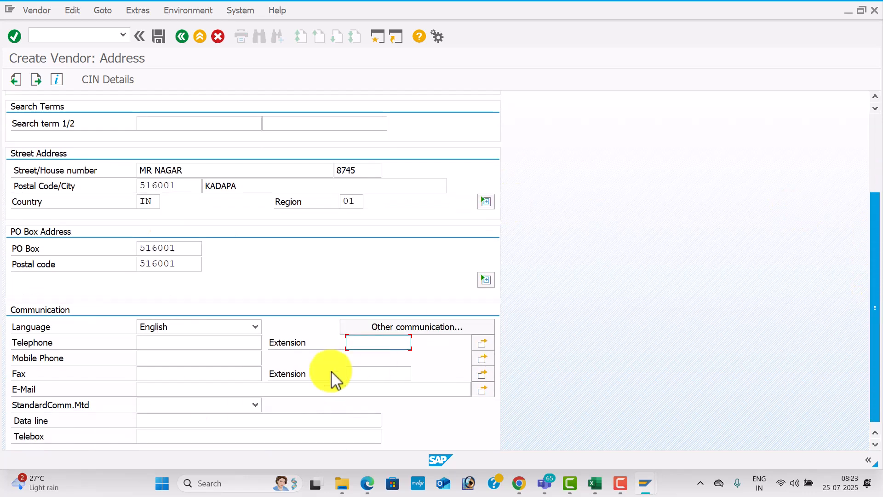
left_click(197, 343)
type("987546321")
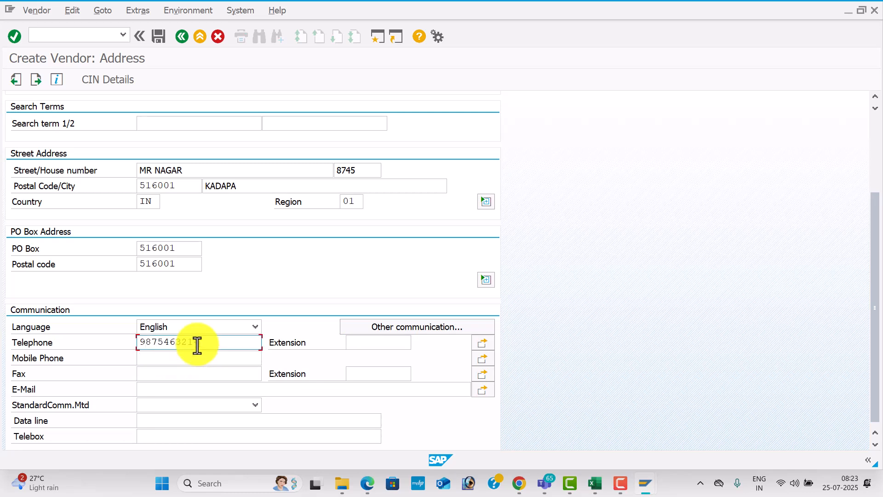
key("Down")
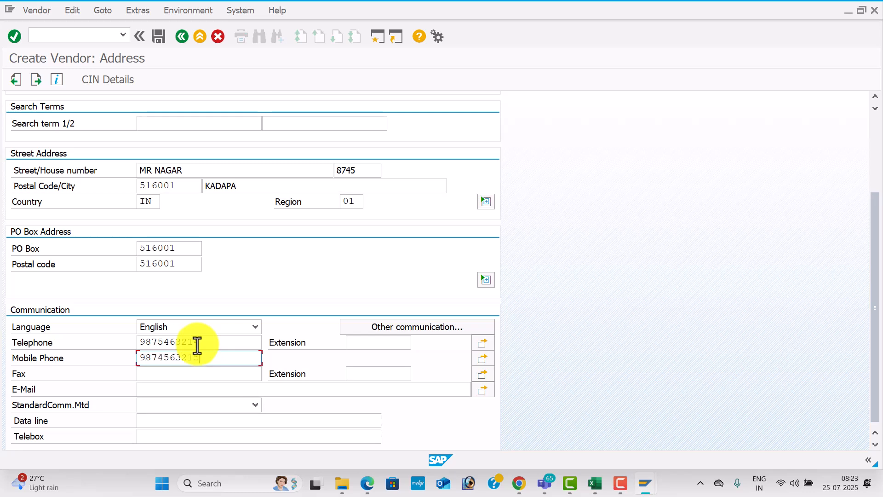
key("Down")
type("988566")
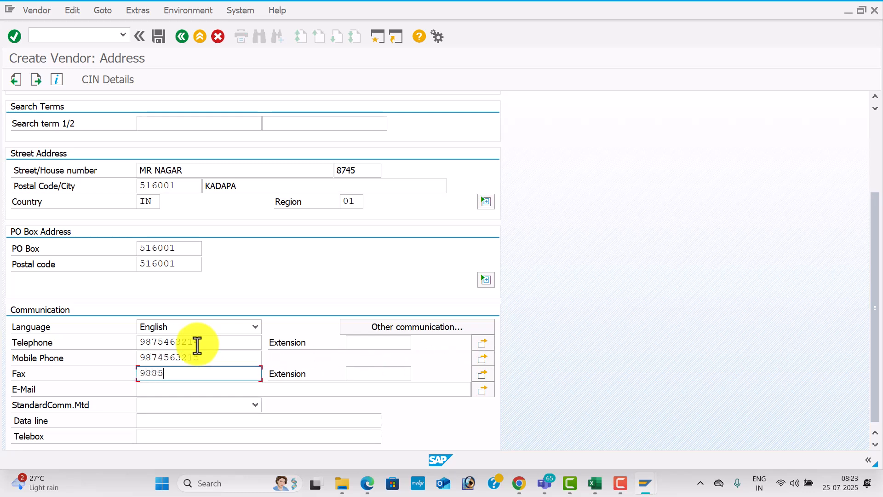
Add the vendor's e-mail address and submit the address, triggering the same-address warning
key("Tab")
key("Tab")
key("Tab")
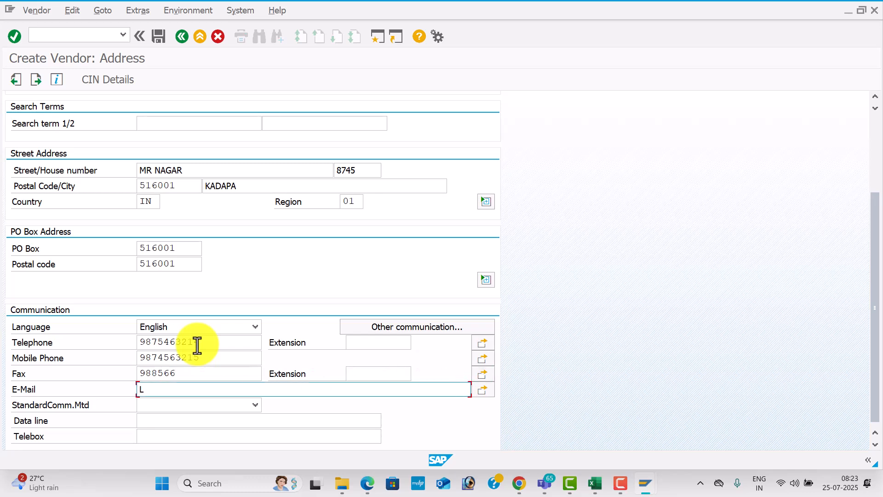
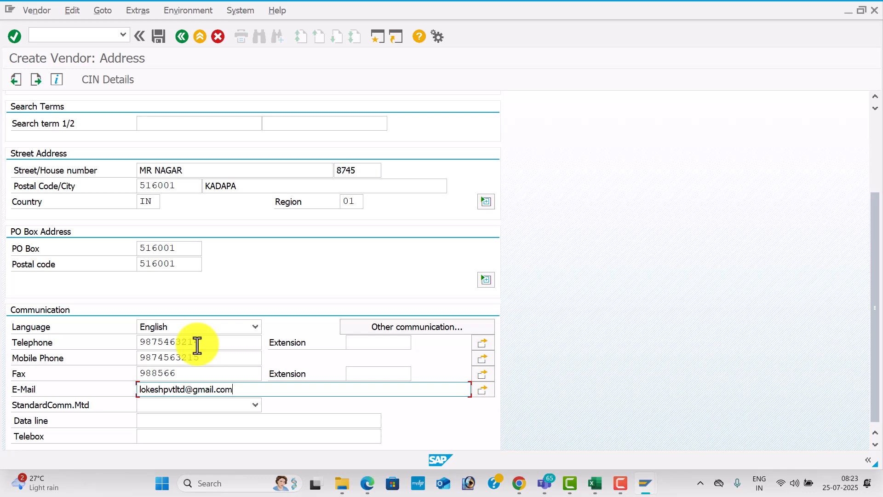
key("Tab")
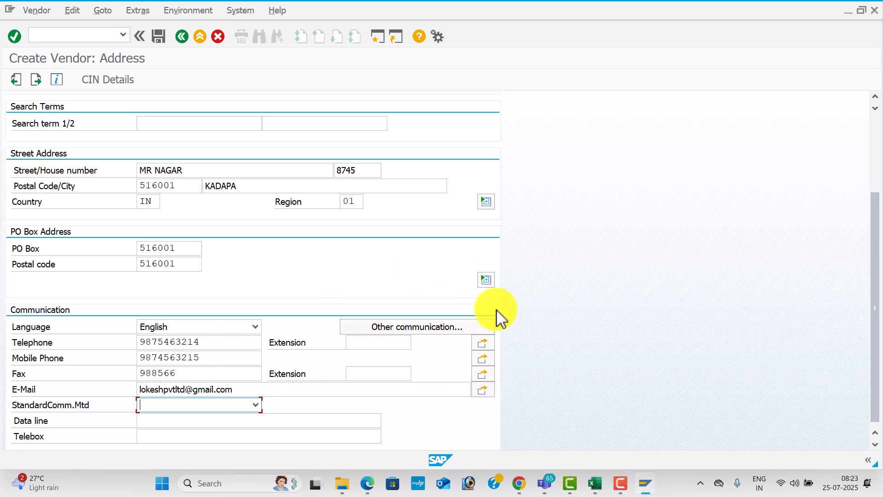
key("Return")
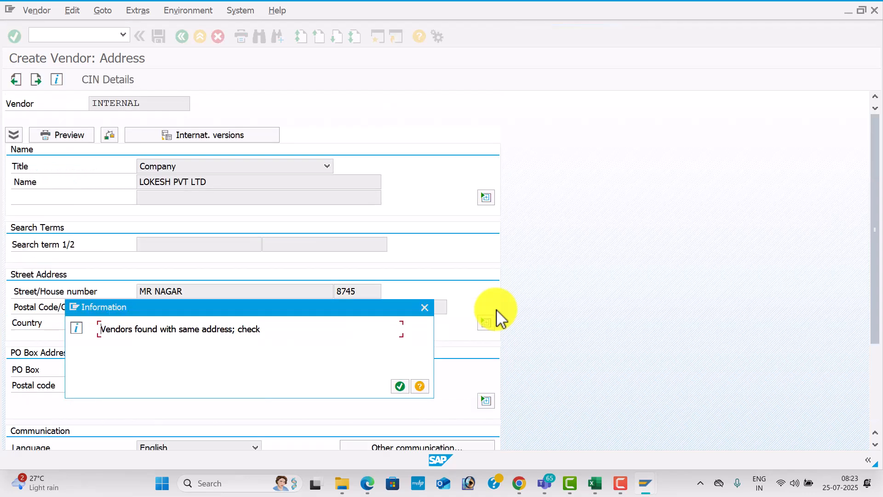
Dismiss the duplicate-address popups and append 89 to the vendor's house number
left_click(401, 388)
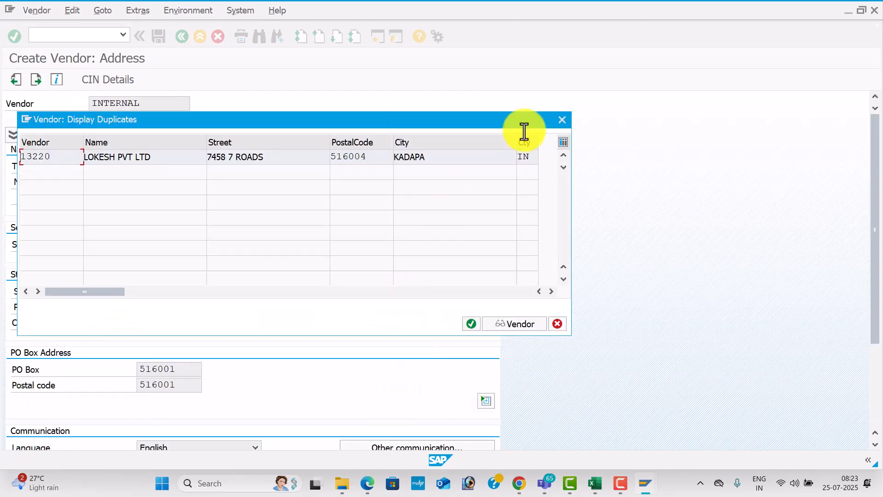
left_click(561, 121)
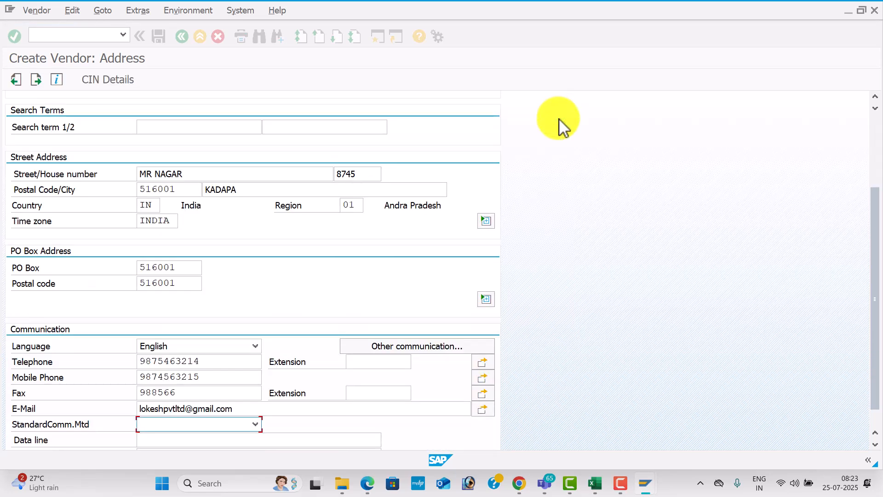
left_click(372, 175)
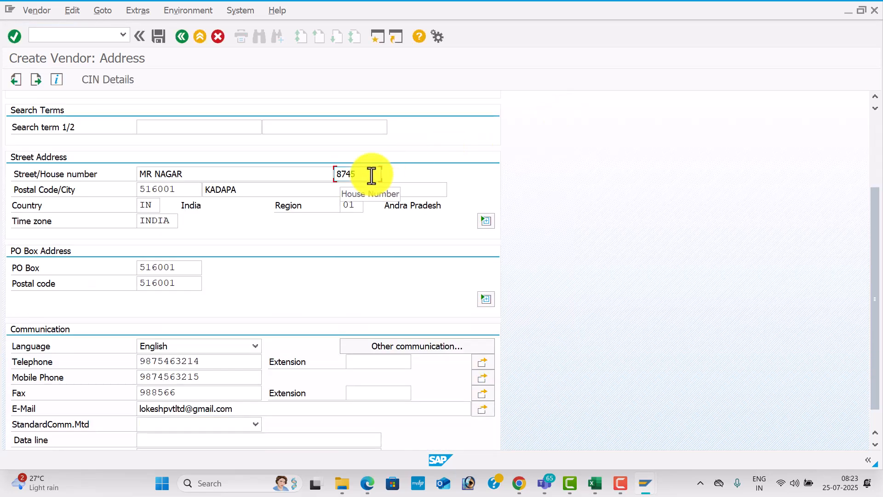
type("89")
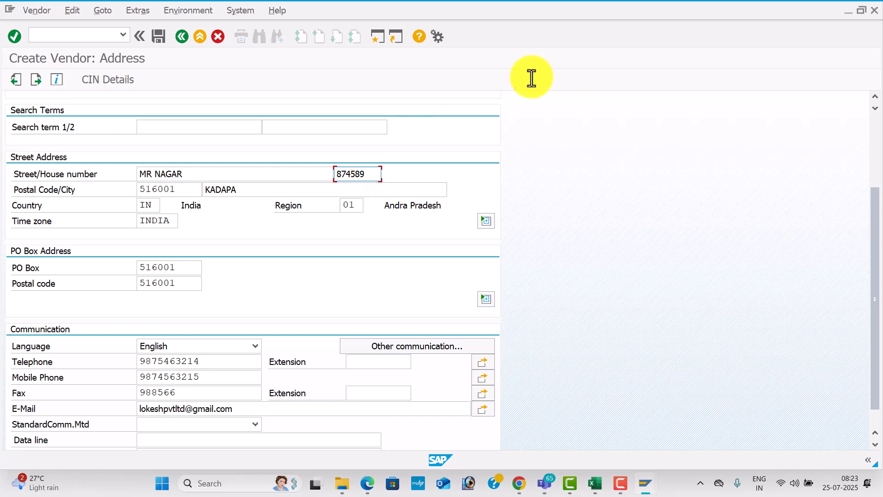
left_click_drag(880, 243, 874, 154)
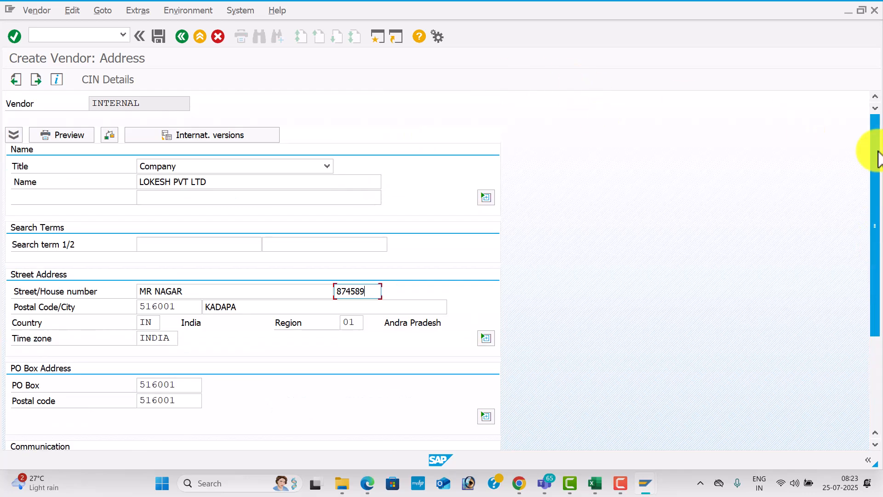
Page past Control, Payment transactions and Contact persons to TES1 Accounting information
left_click(303, 200)
key("Return")
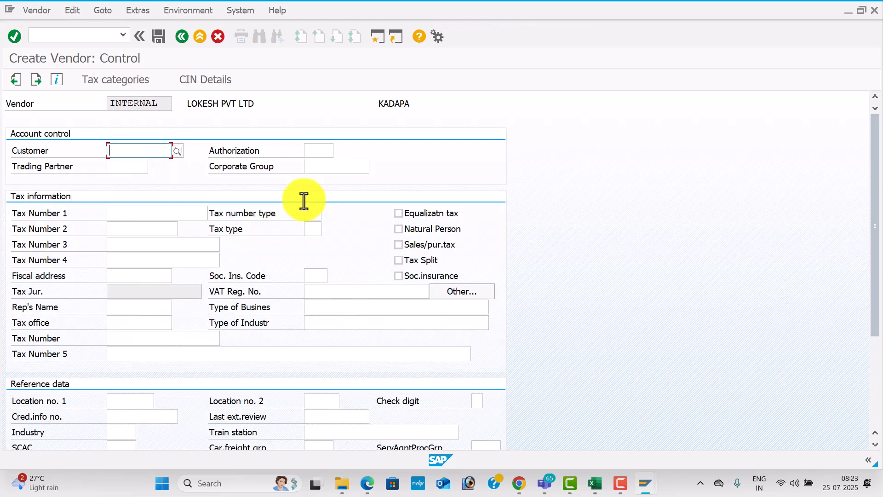
key("Return")
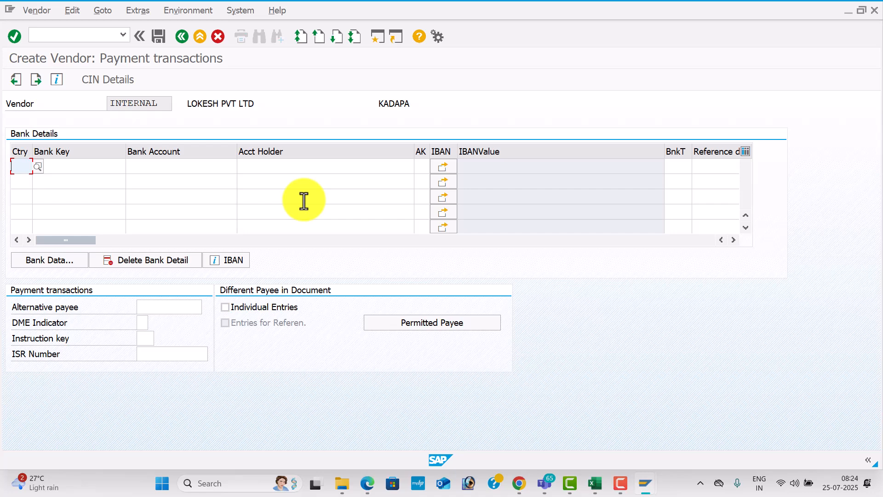
key("Return")
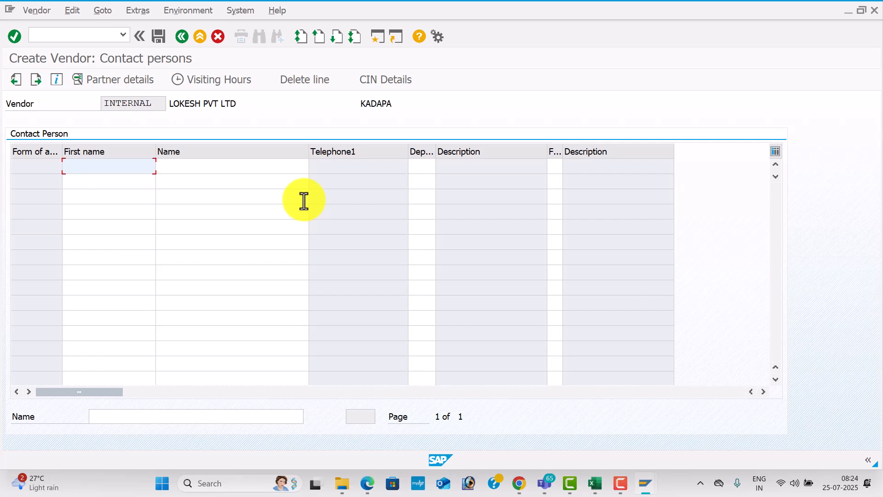
key("Return")
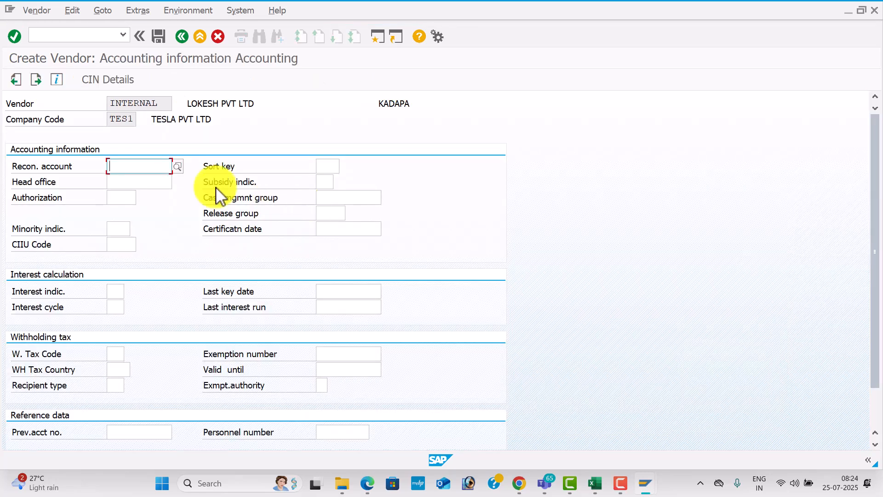
Choose reconciliation account 100201 Domestic Vendor and sort key 012 Vendor number from value help
left_click(179, 166)
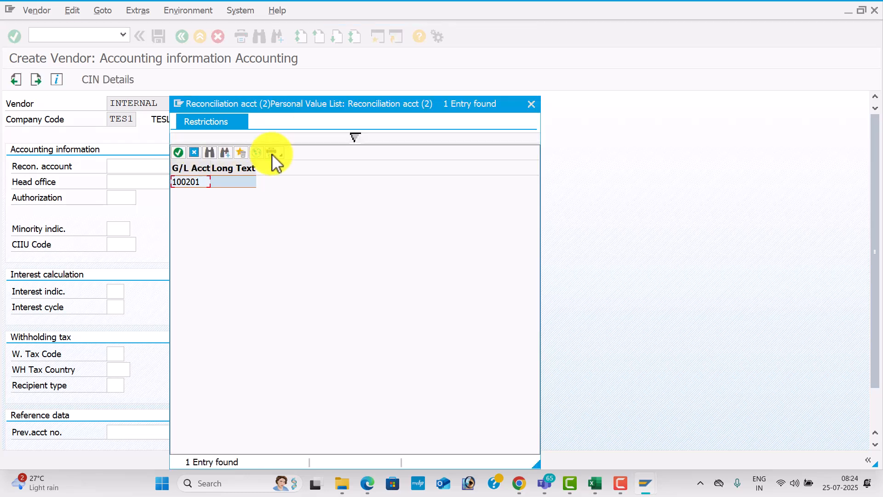
left_click(257, 154)
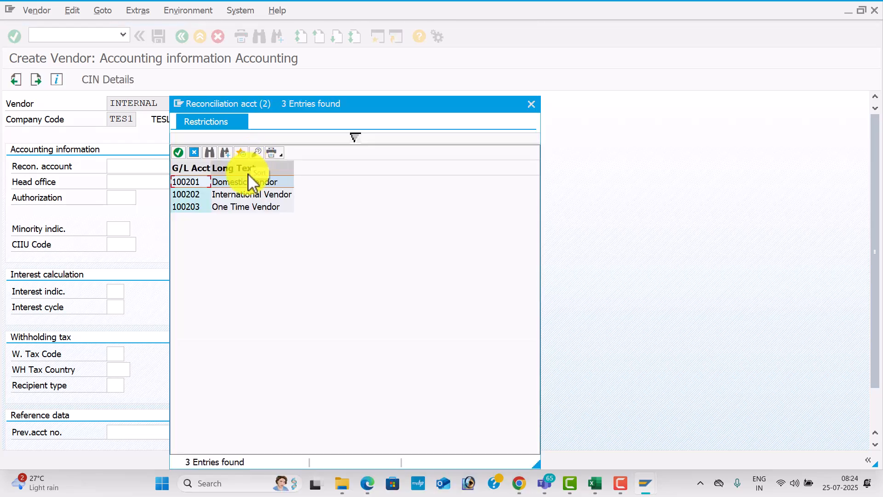
double_click(251, 184)
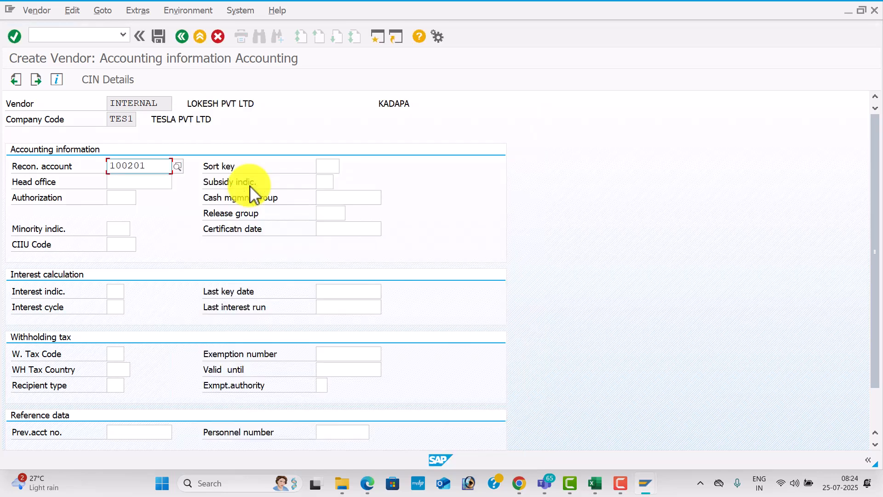
left_click(322, 167)
left_click(345, 165)
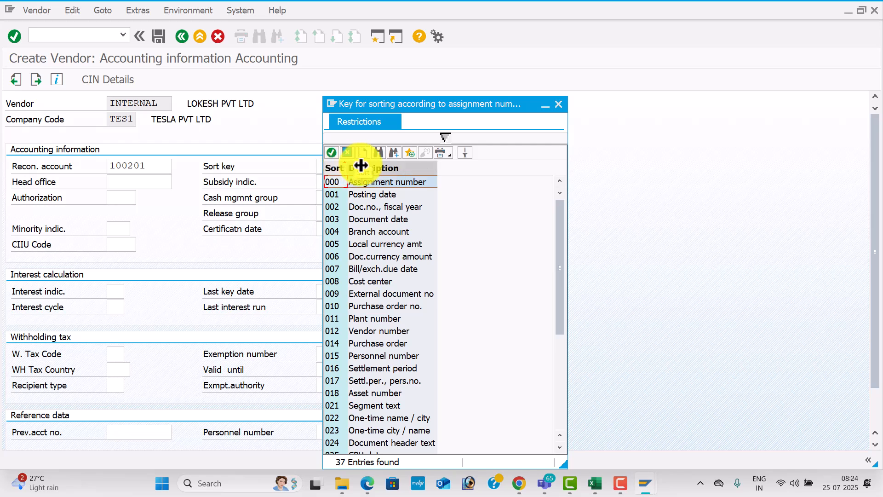
left_click(381, 331)
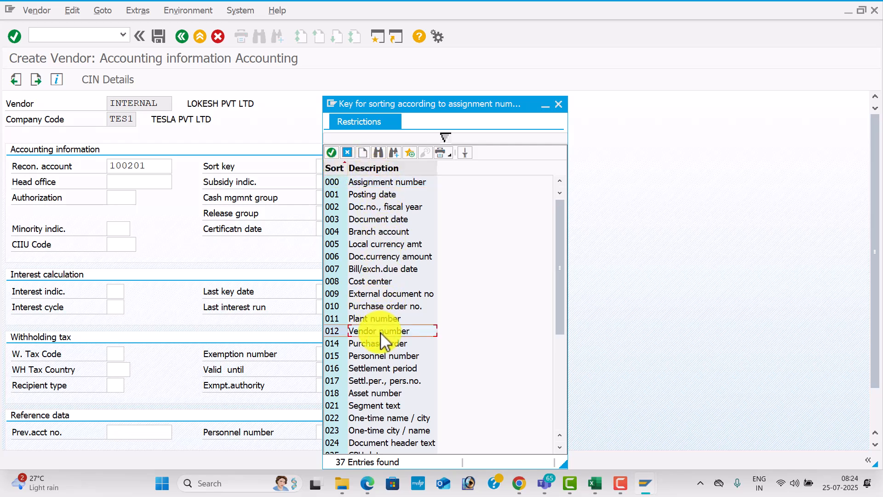
double_click(383, 340)
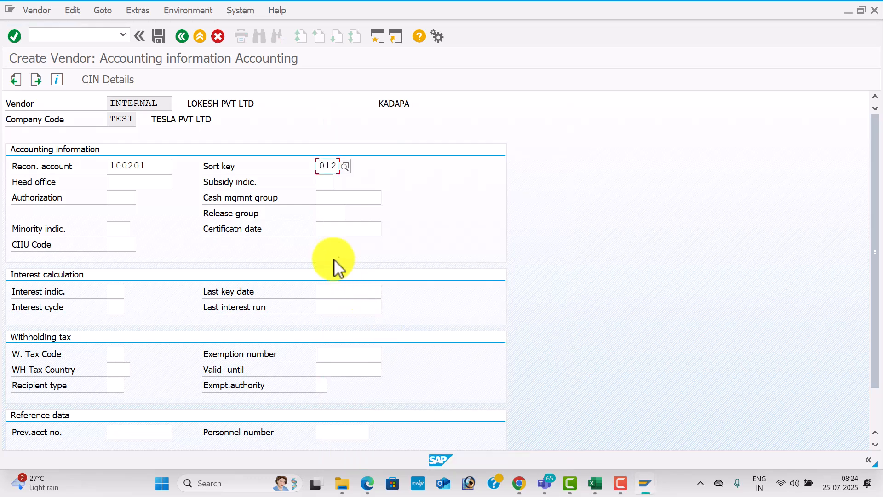
Set cash management group A4 Major vendors and continue to Payment transactions Accounting
left_click(334, 199)
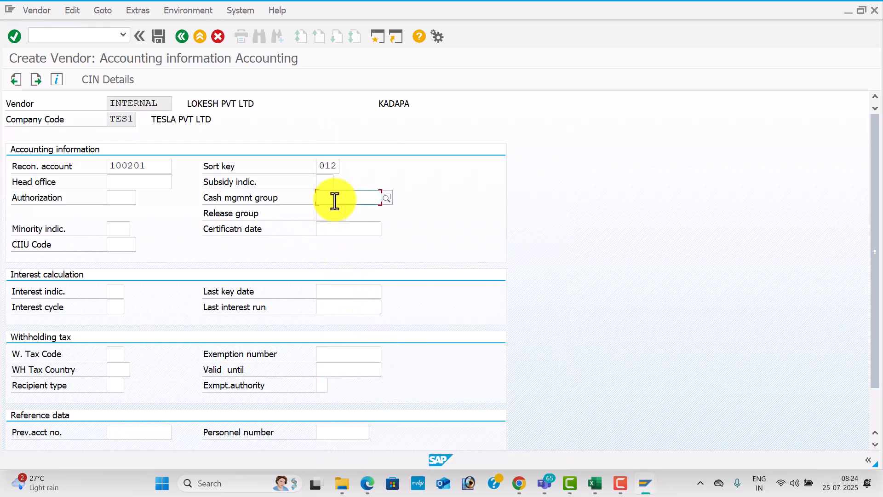
left_click(388, 201)
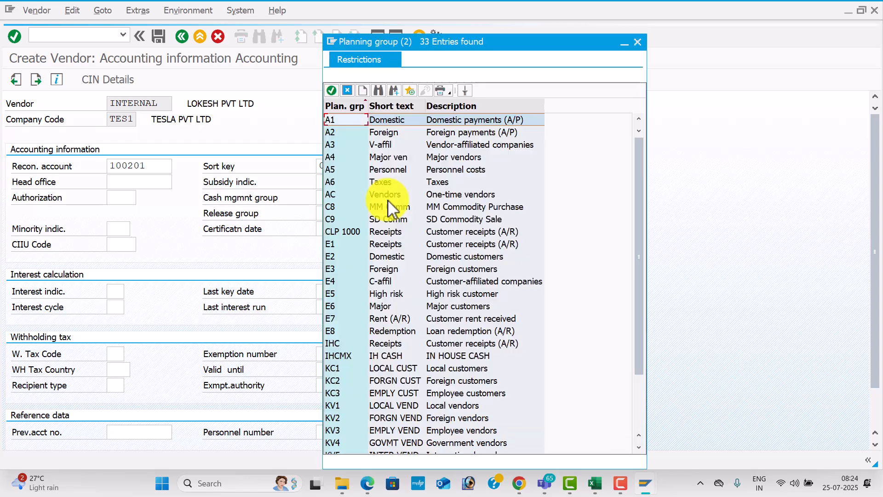
left_click(433, 159)
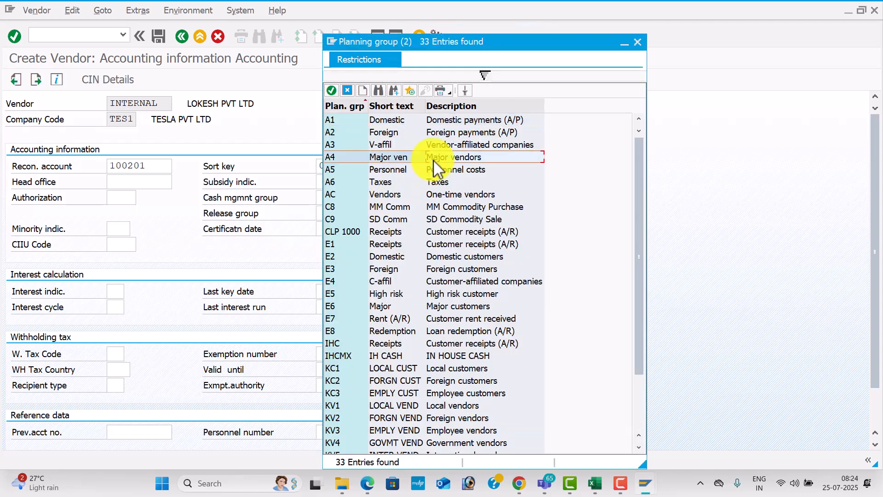
double_click(433, 160)
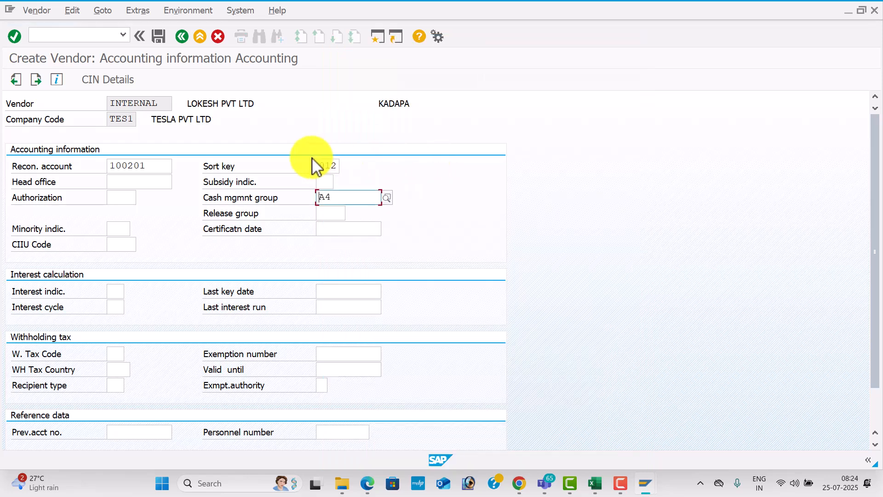
key("Return")
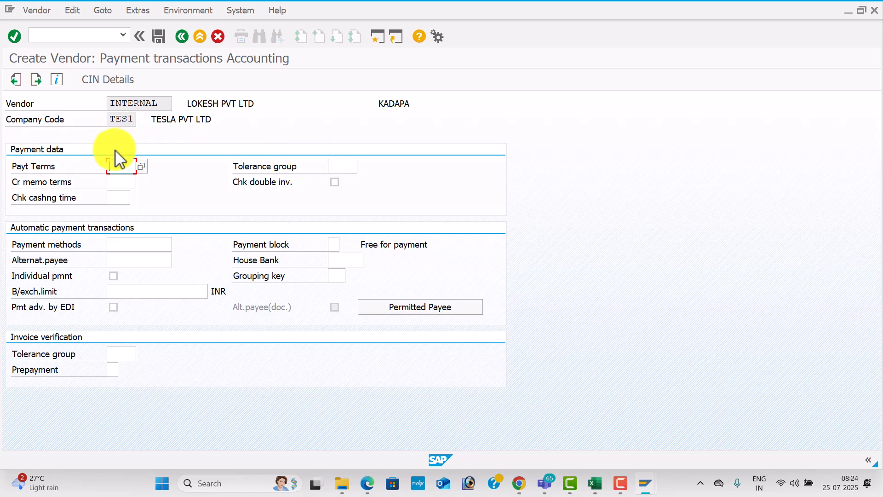
Open the Terms of Payment value help for the Payt Terms field
left_click(143, 167)
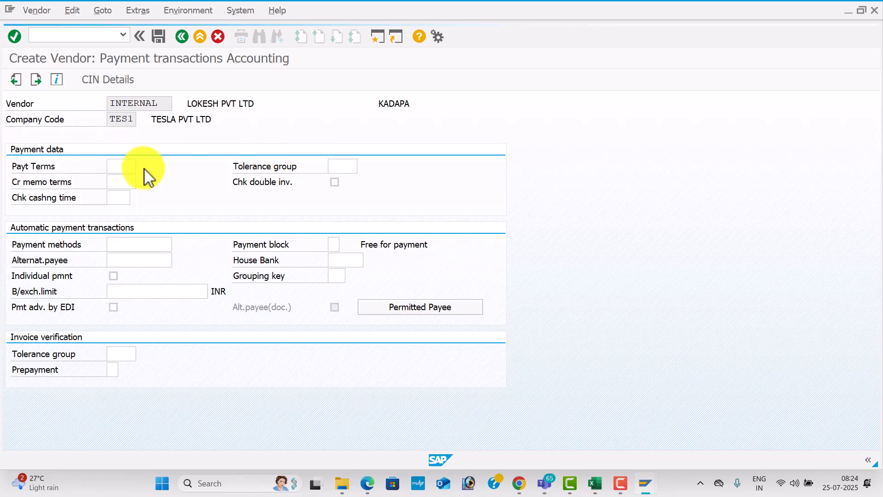
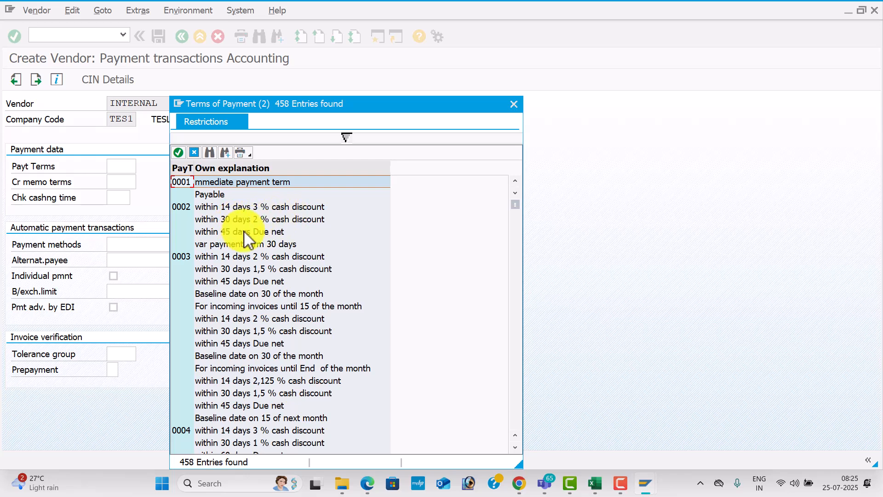
Apply payment terms 0001 from the list and save the vendor in TES1
double_click(195, 180)
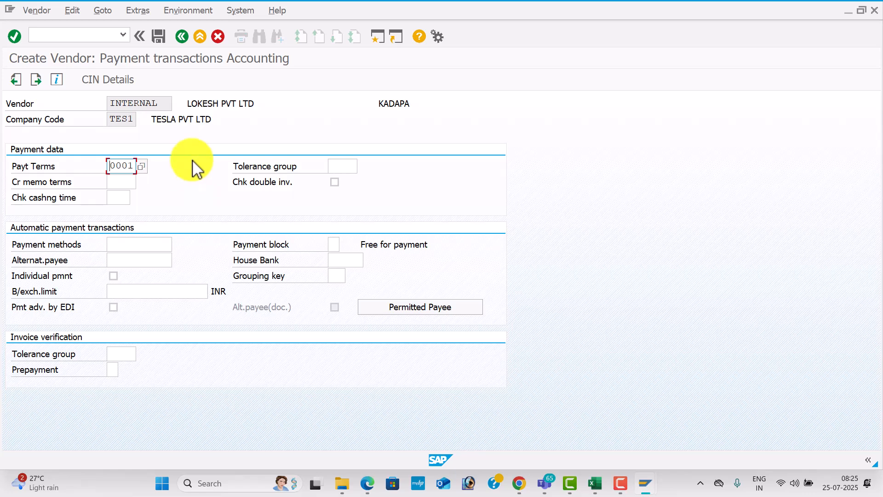
left_click(159, 37)
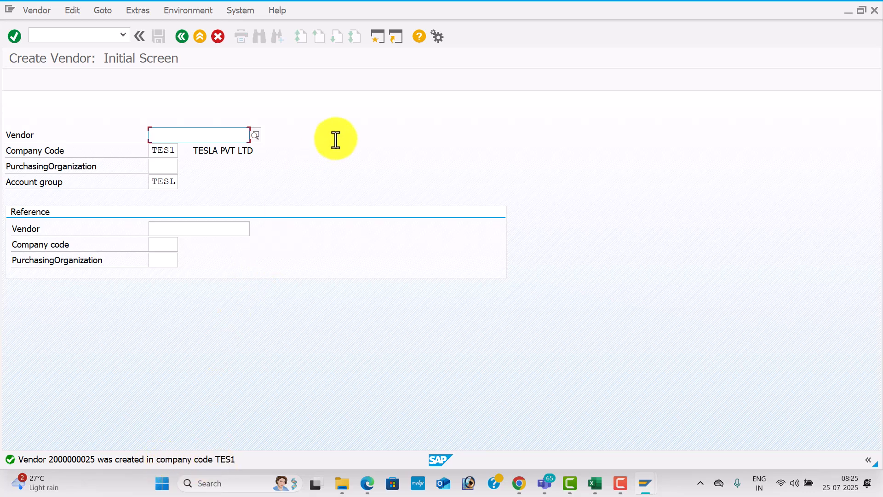
Start the next vendor with title Dr. and name KUMAR IT SOLUTIONS
key("Return")
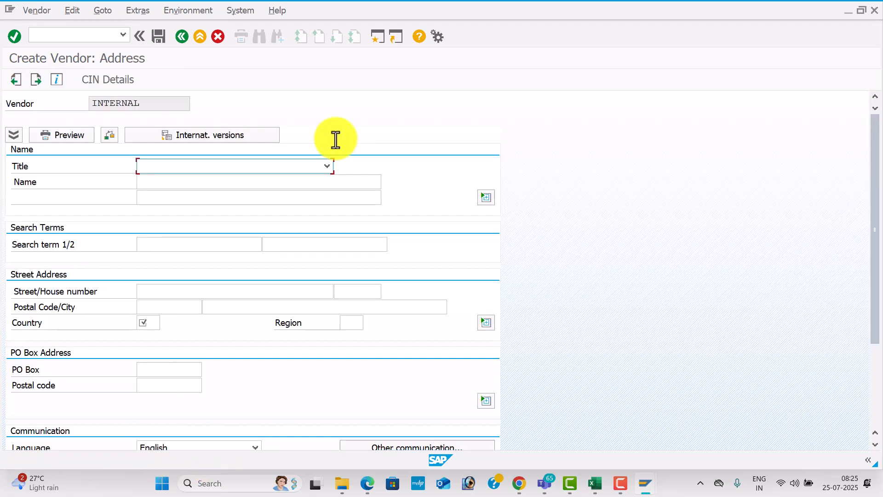
left_click(331, 165)
left_click(293, 208)
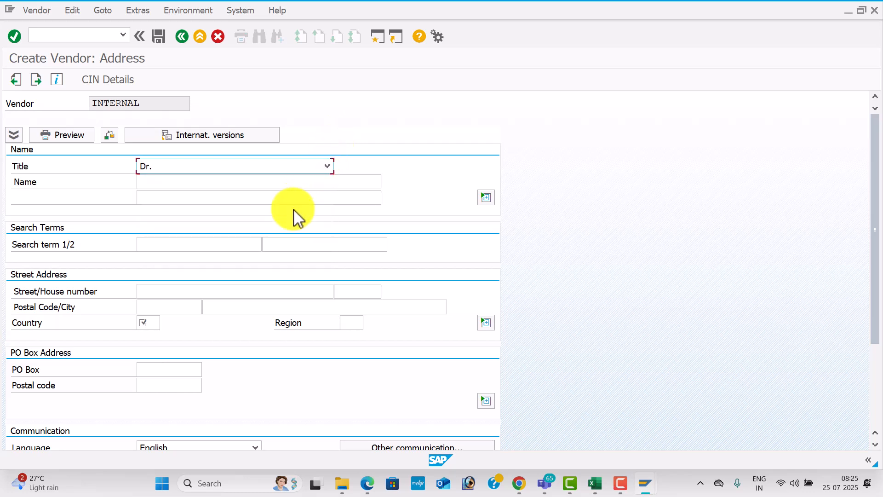
left_click(208, 182)
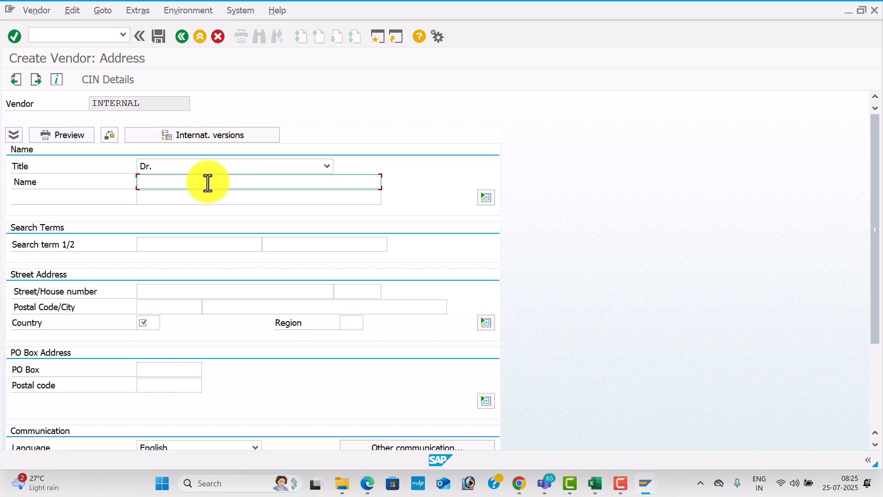
type("ku")
key("BackSpace")
key("BackSpace")
type("K")
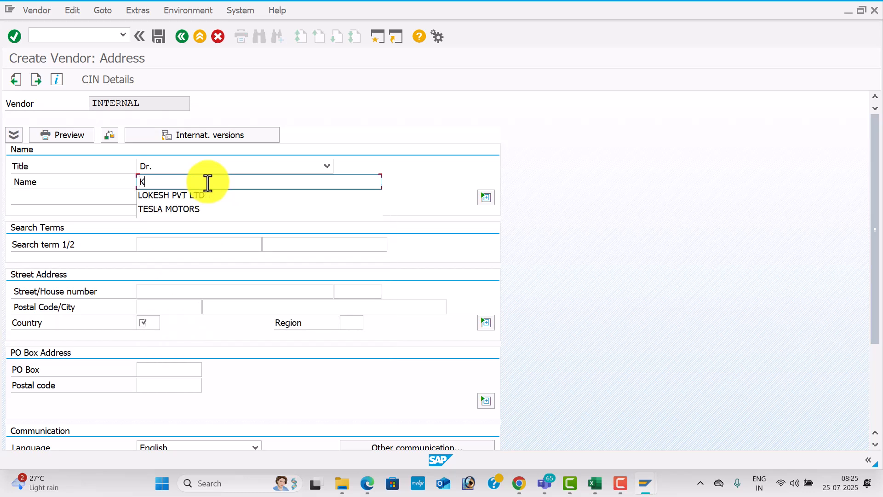
type("UMAR IT SOLUT")
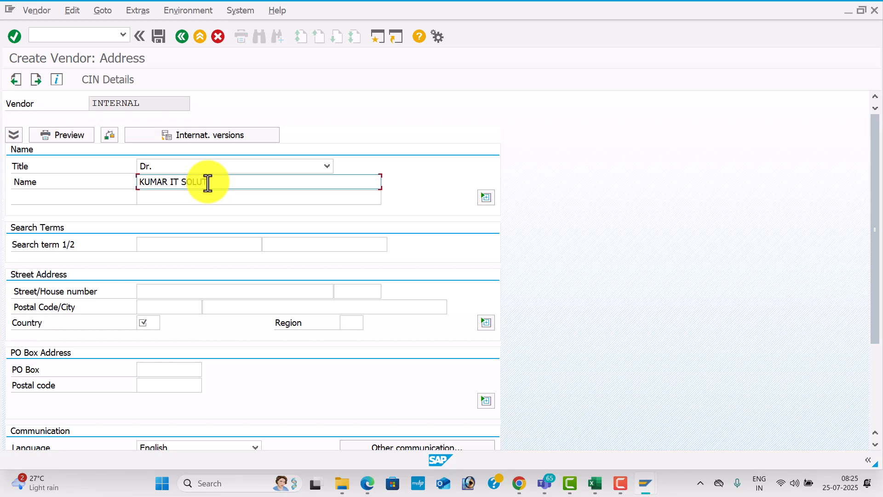
key("Tab")
key("Tab")
key("Tab")
key("Tab")
key("Tab")
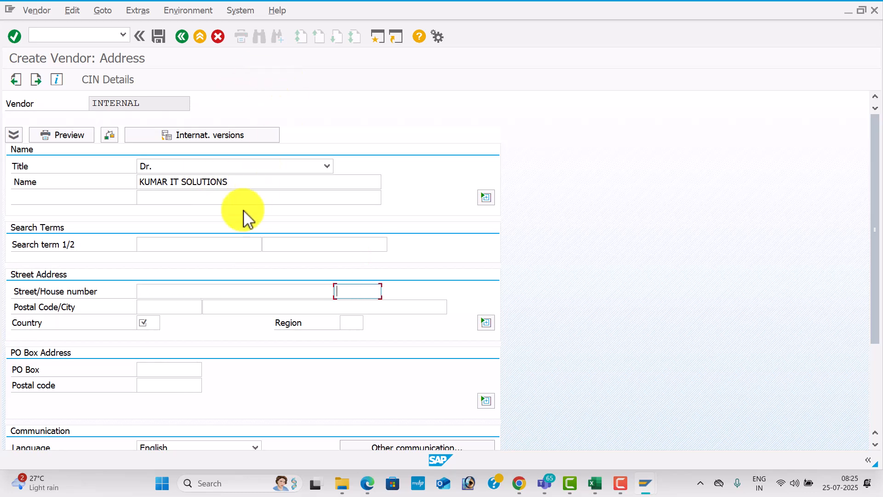
Enter street LR NAGAR, house number 1478963, postal code 516002 and city HYDERBAD
left_click(193, 291)
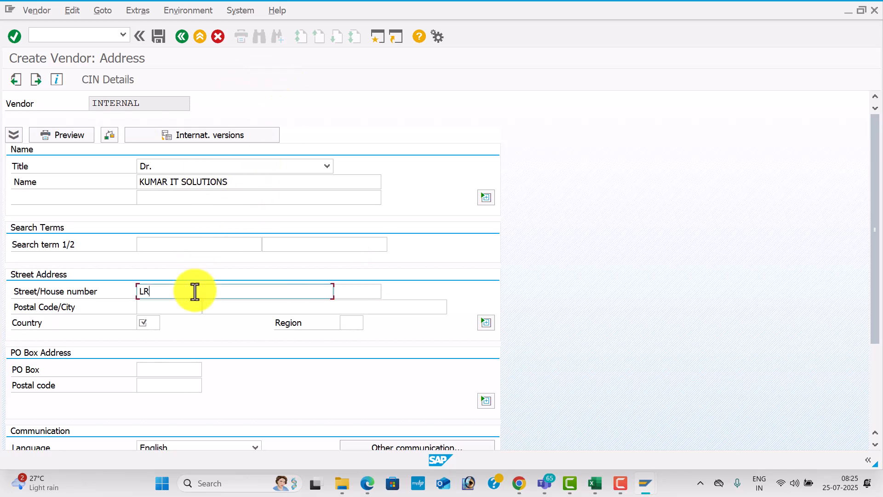
key("Tab")
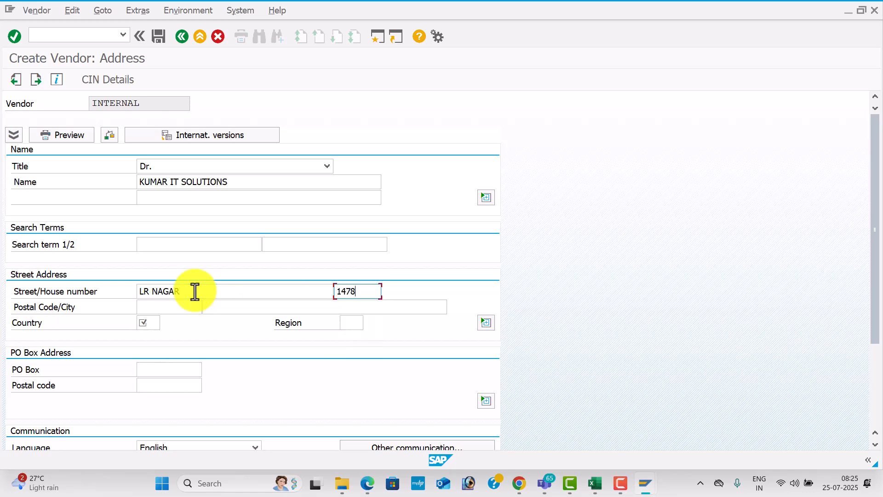
key("Tab")
key("space")
key("Down")
key("Down")
key("Tab")
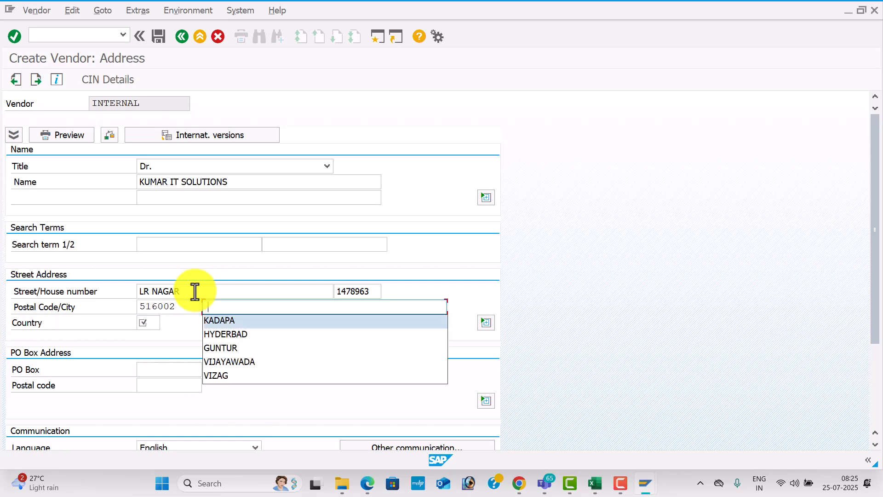
key("Down")
key("Down")
key("Tab")
Set country IN, region 36, and PO box and PO box postal code 516002
key("space")
key("Down")
key("Tab")
key("space")
key("Down")
key("Down")
key("Tab")
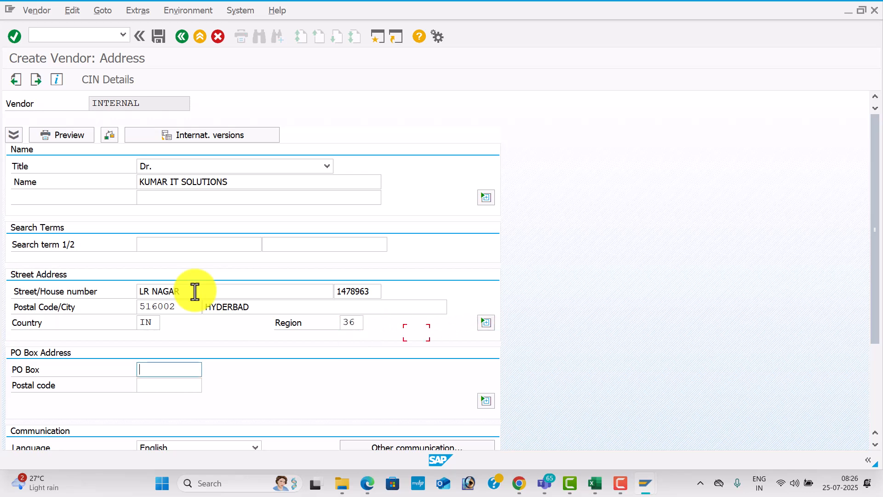
key("space")
key("Down")
key("Down")
key("Tab")
key("space")
key("Down")
key("Down")
key("Tab")
key("Tab")
key("Tab")
key("Tab")
key("Tab")
key("Tab")
key("Tab")
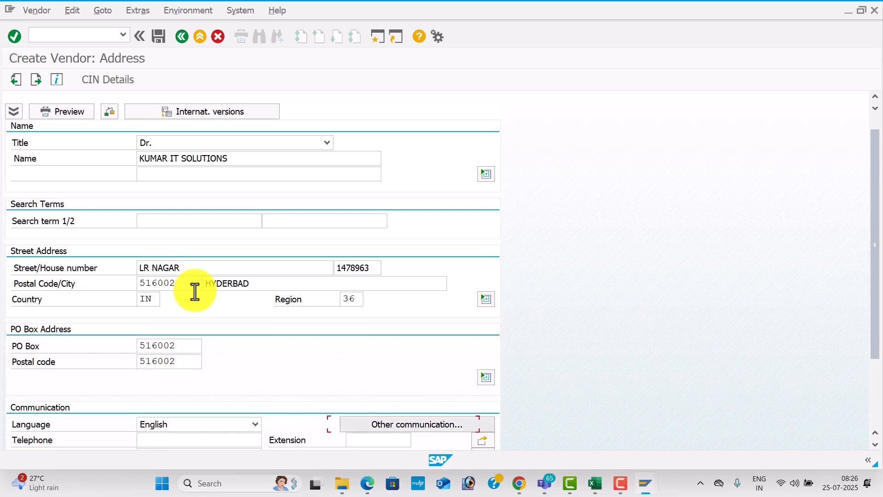
key("Tab")
key("Tab")
key("Tab")
key("Tab")
key("Tab")
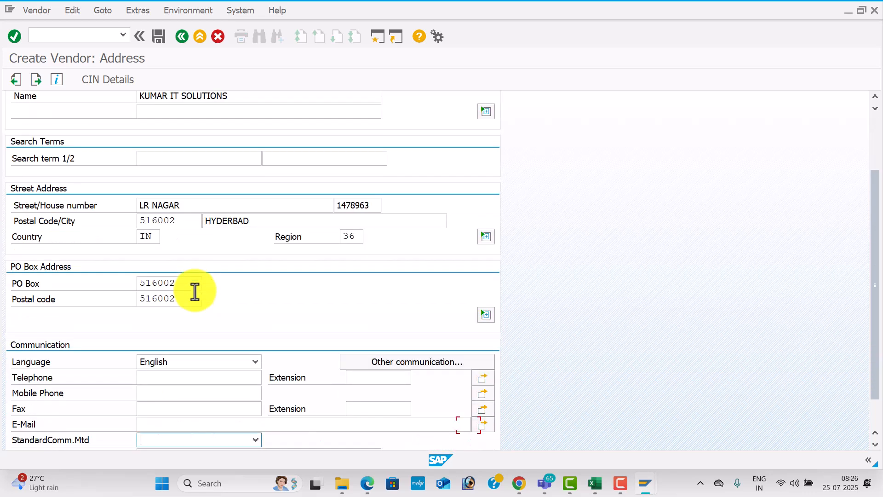
Enter the vendor's telephone, mobile and fax numbers and e-mail address under Communication
left_click(172, 347)
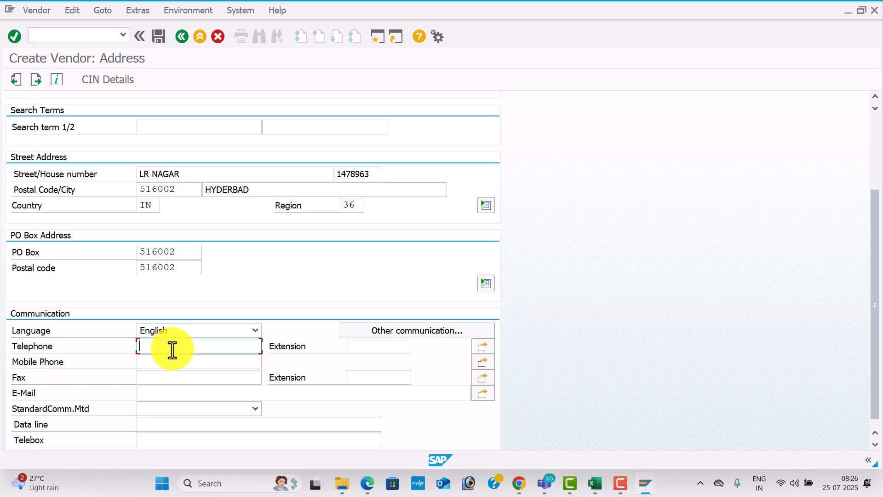
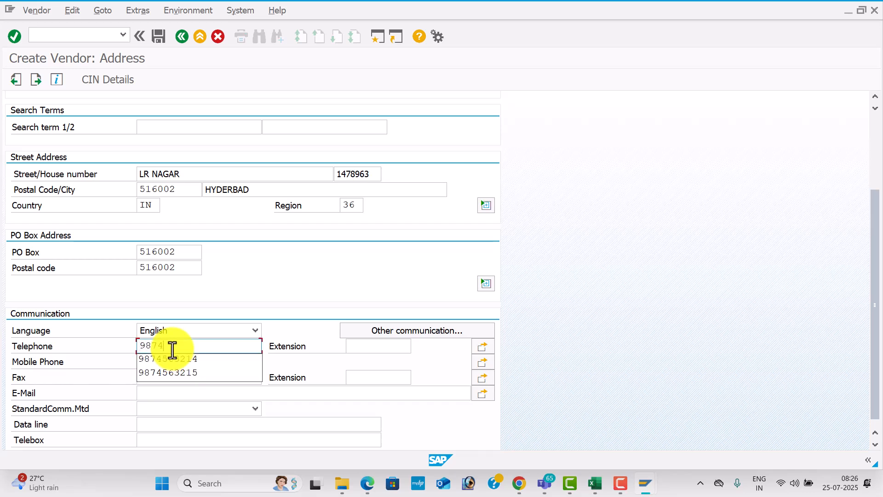
key("Tab")
key("Tab")
key("Tab")
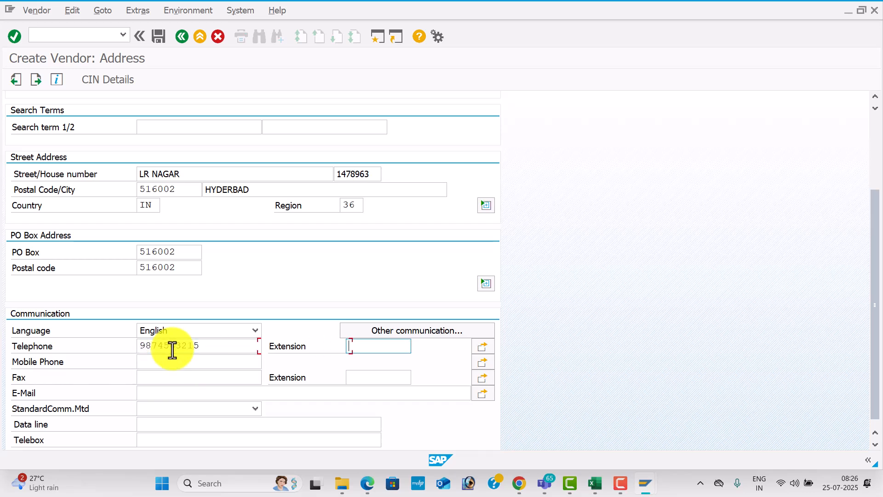
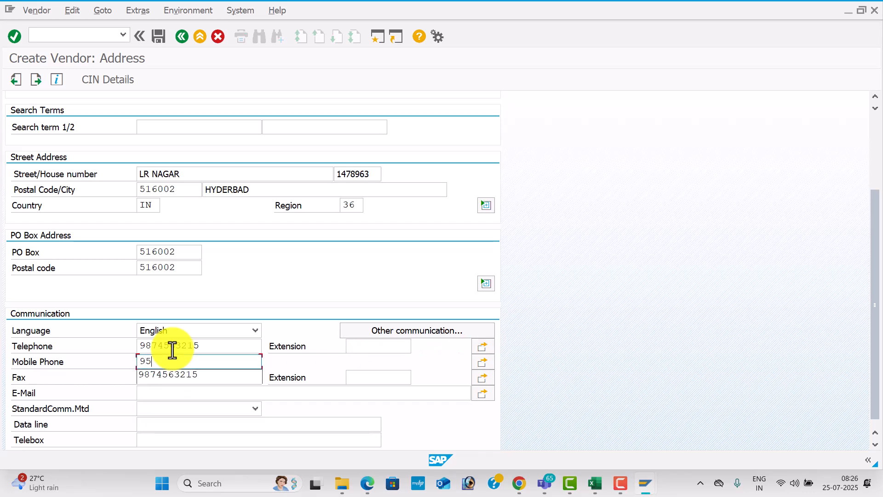
key("Tab")
key("Tab")
type("85415")
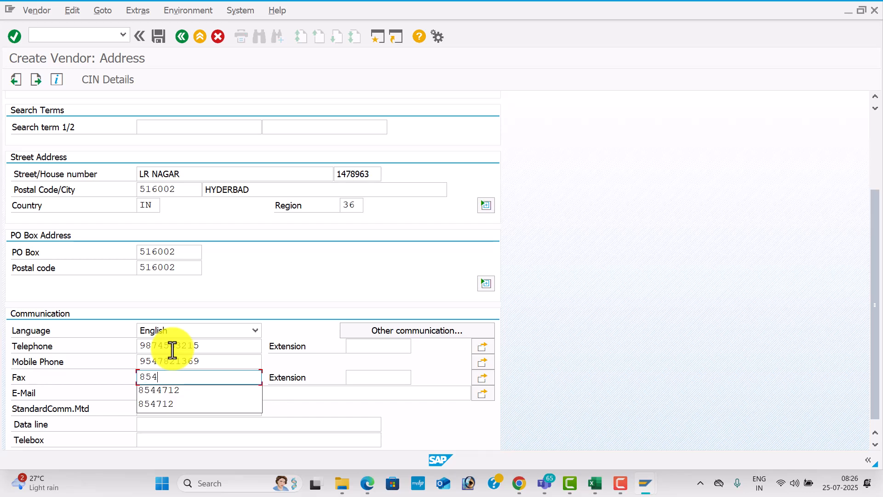
key("Tab")
key("Tab")
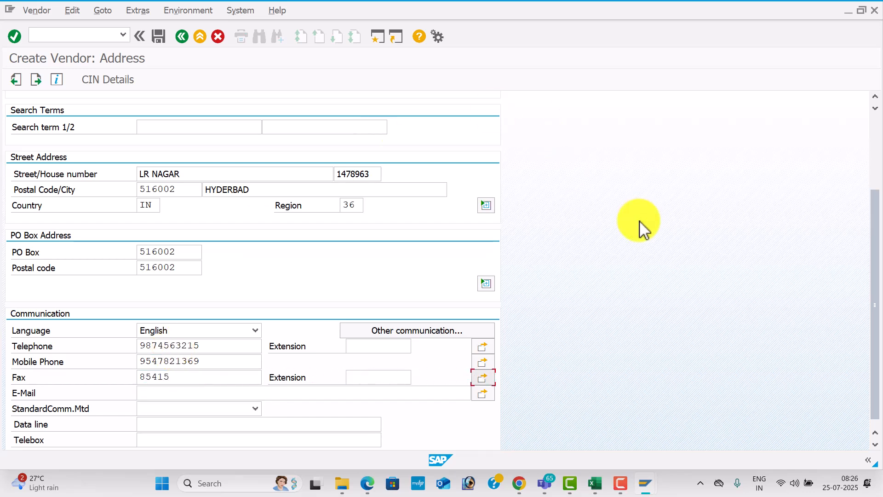
left_click(201, 392)
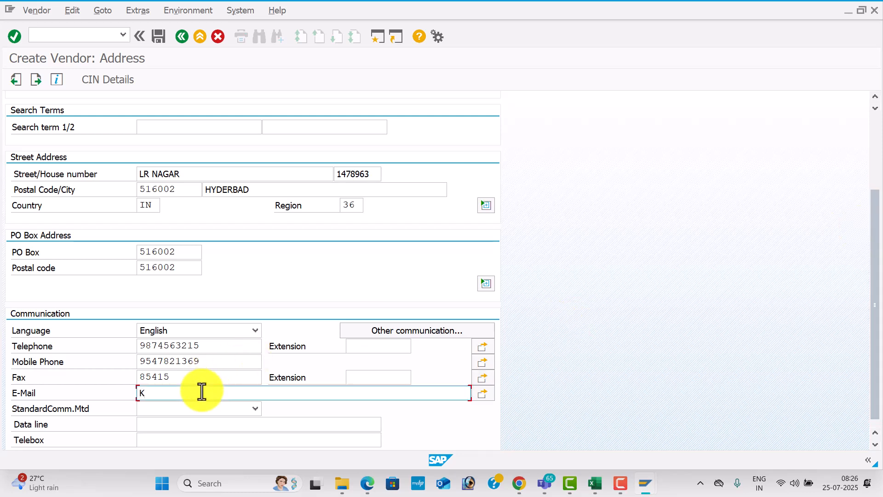
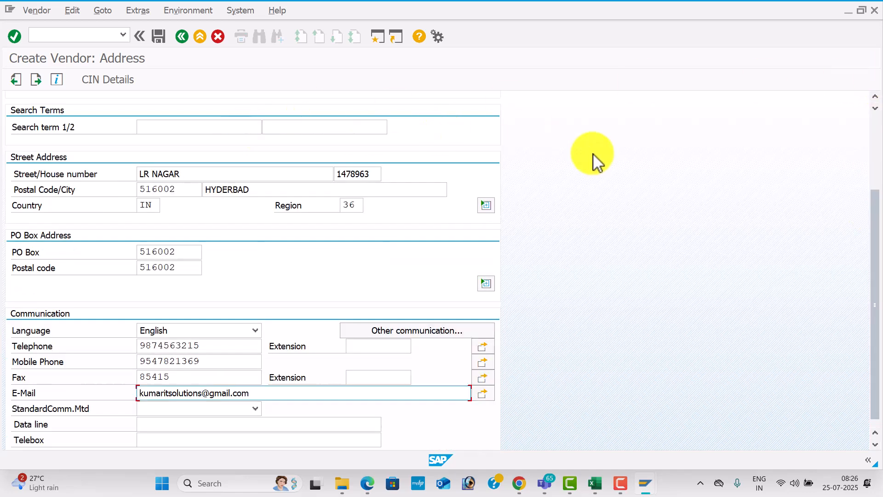
left_click_drag(873, 237, 872, 118)
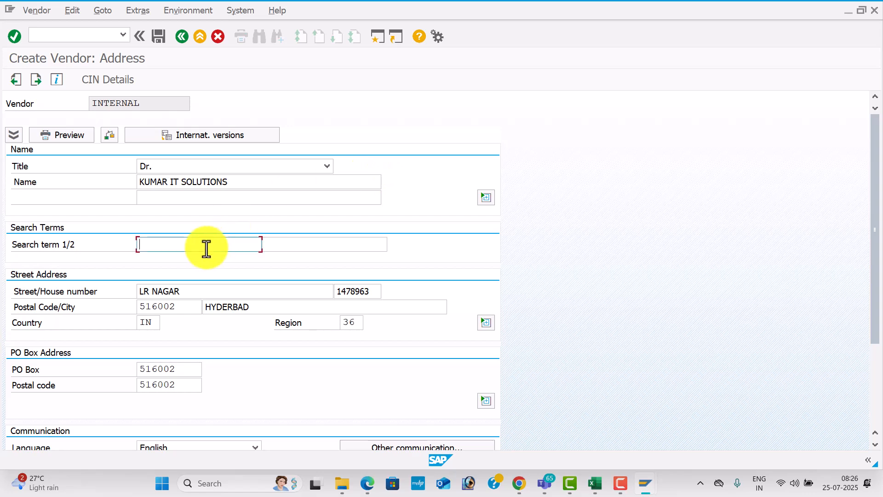
Fill accounting data with recon account 100201, sort key 012 and cash group A4
key("Return")
key("Return")
key("Return")
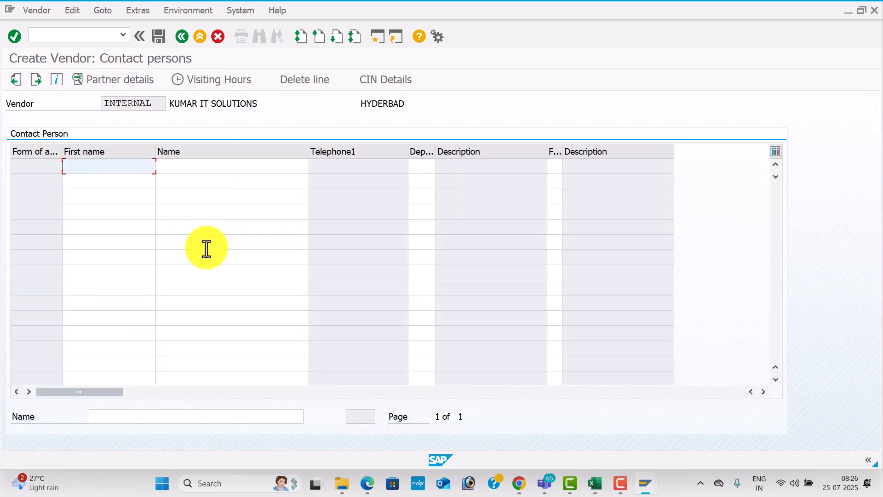
key("Return")
key("Down")
key("Tab")
key("Down")
key("Tab")
key("Tab")
key("Tab")
key("Tab")
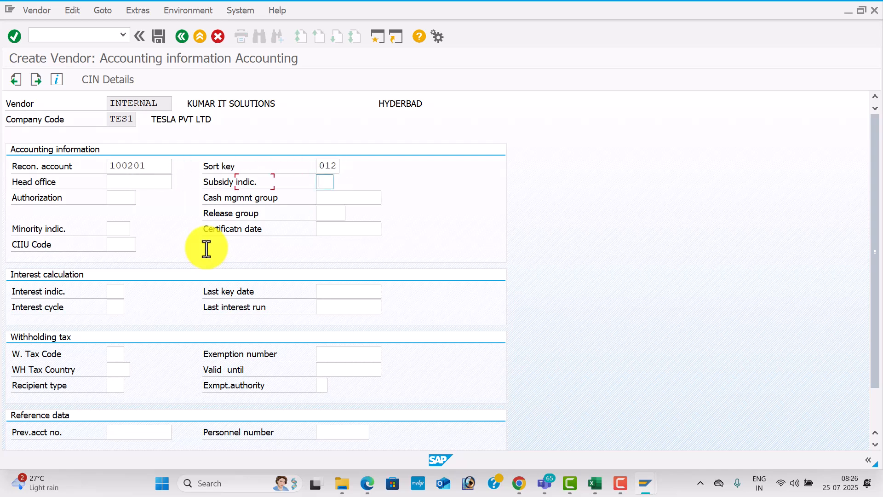
key("Down")
Set payment terms 0001 and save the KUMAR IT SOLUTIONS vendor
key("Tab")
key("Return")
key("Down")
key("Tab")
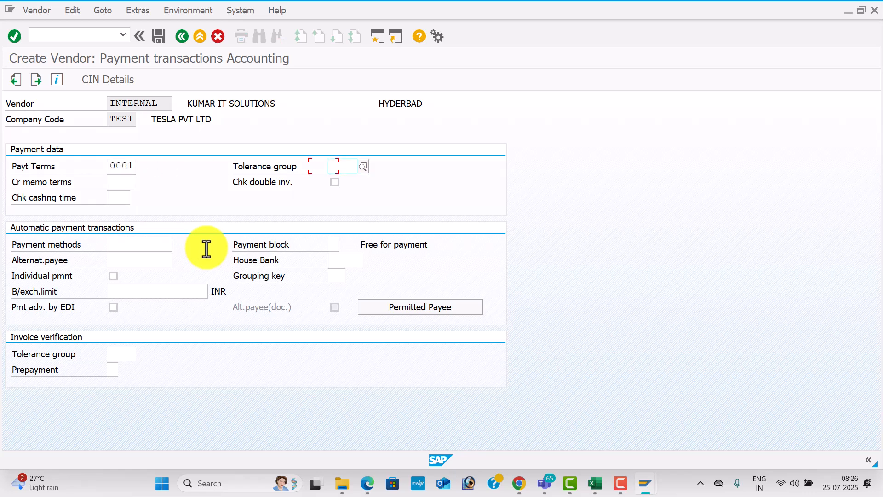
key("Return")
left_click(158, 37)
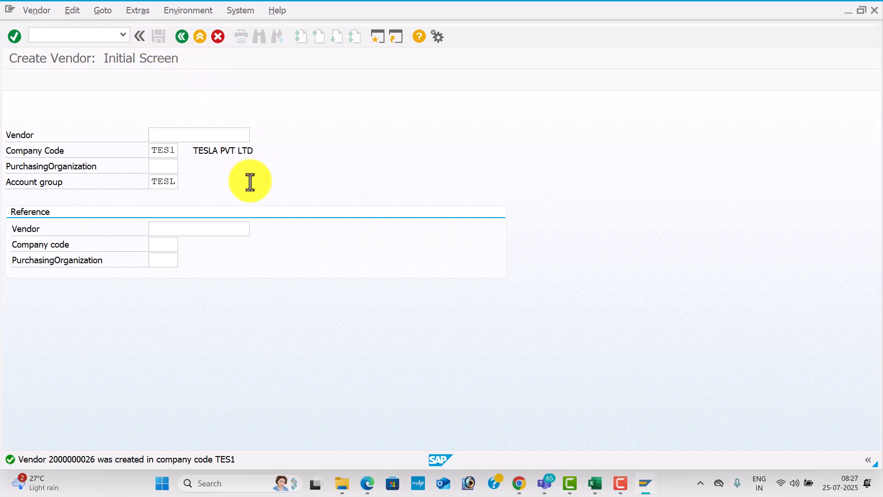
Start the third vendor with title Ms. and name LASYA ENTERPRISES
key("Return")
left_click(327, 166)
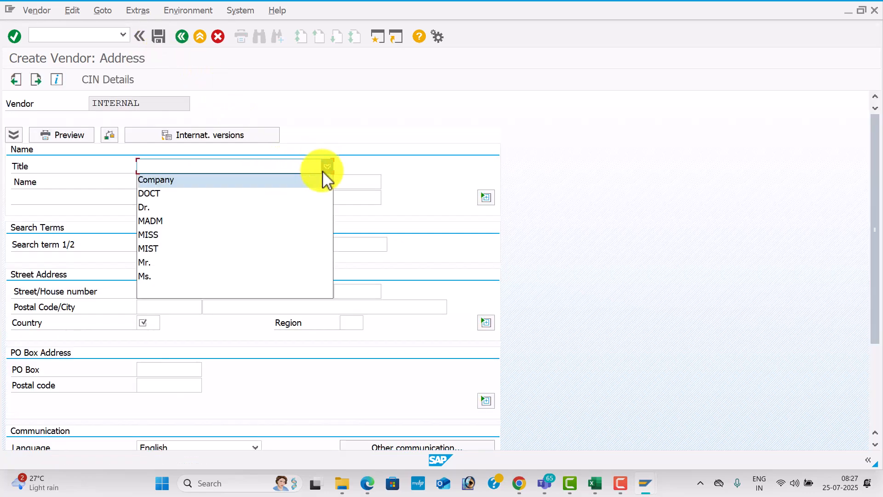
left_click(248, 277)
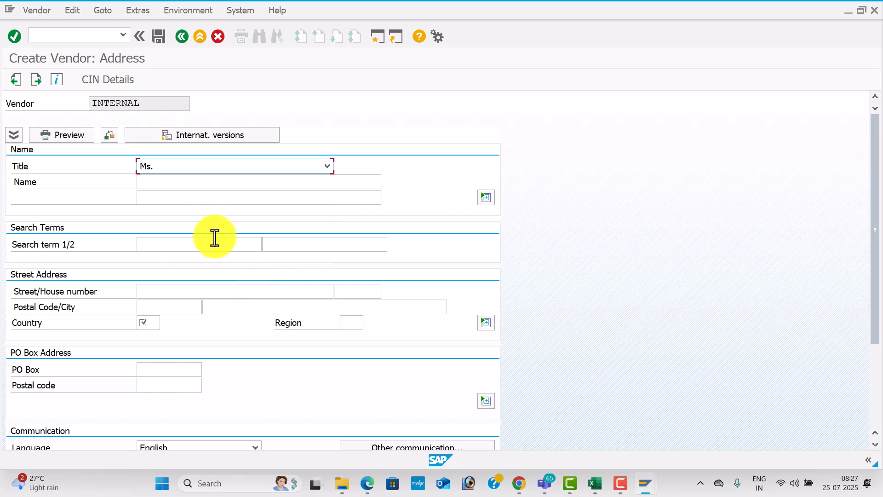
left_click(171, 182)
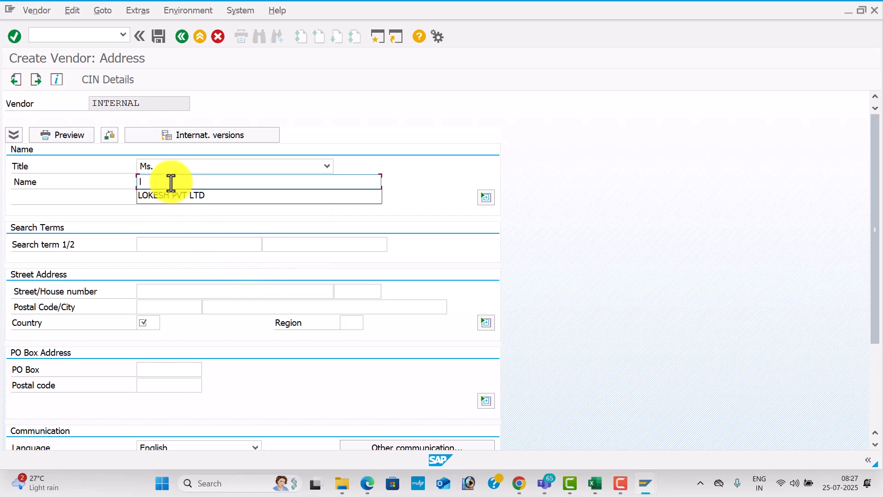
type("LASYA")
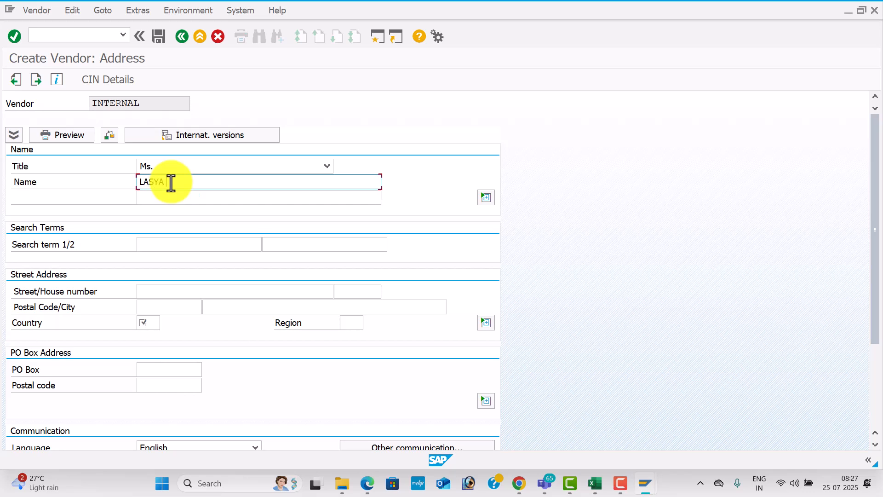
type(" ENTERPRISES")
key("Tab")
key("Tab")
key("Tab")
key("Tab")
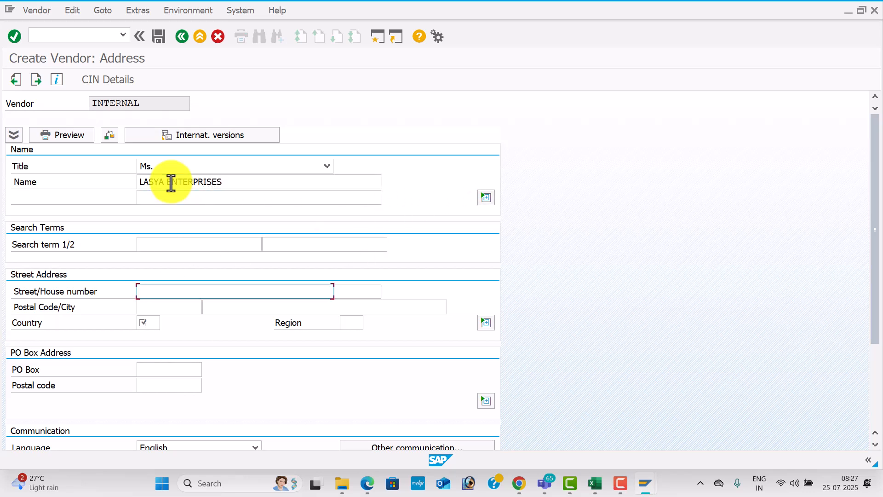
Enter street SR ANGAR, house number 55555, postal code 516008 and city VIJAYAWADA
type("SR ANGAR")
key("Tab")
type("55555")
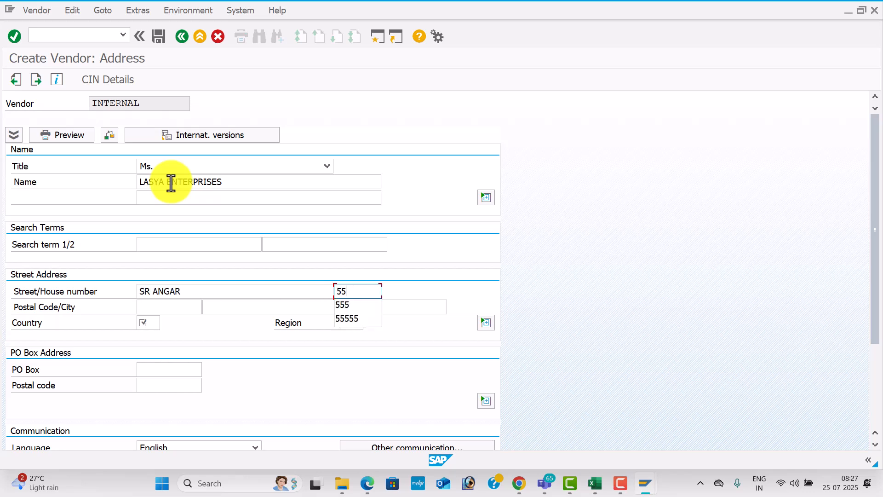
key("Tab")
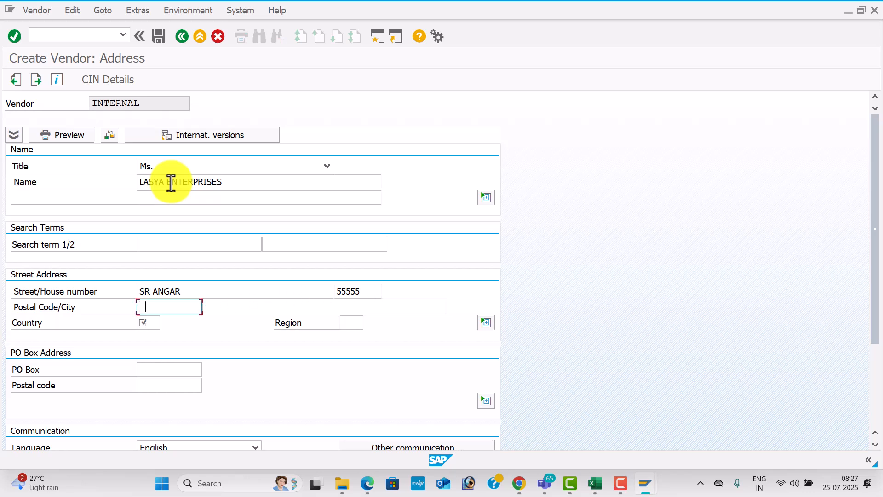
key("Down")
key("Down")
key("Down")
key("Return")
key("Tab")
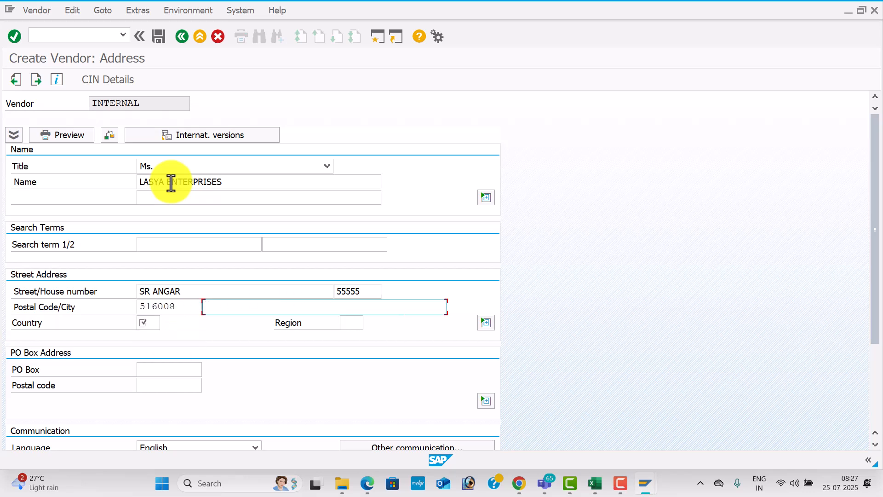
key("Down")
key("Down")
key("Down")
key("Down")
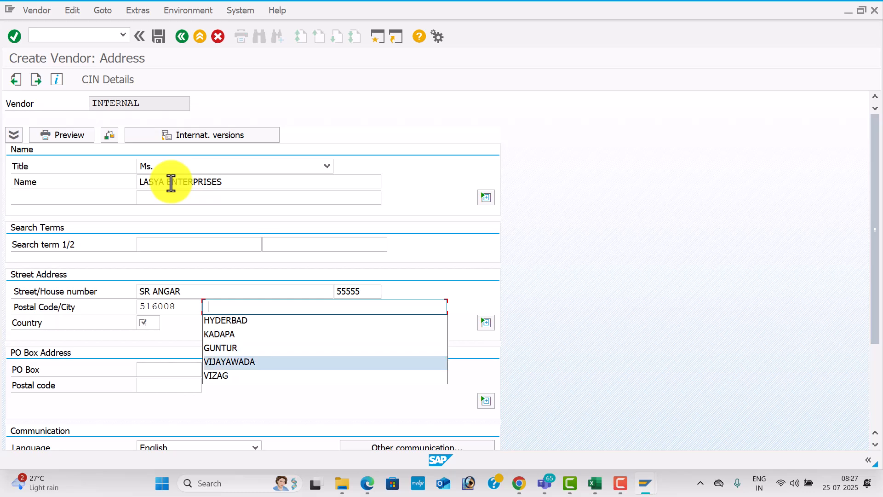
key("Return")
Set country IN, region 01, and PO box and PO box postal code 516008
key("Tab")
key("Down")
key("Return")
key("Tab")
key("Down")
key("Down")
key("Return")
key("Tab")
key("Down")
key("Down")
key("Down")
key("Down")
key("Return")
key("Tab")
key("Down")
key("Down")
key("Down")
key("Down")
key("Return")
key("Tab")
key("Tab")
key("Tab")
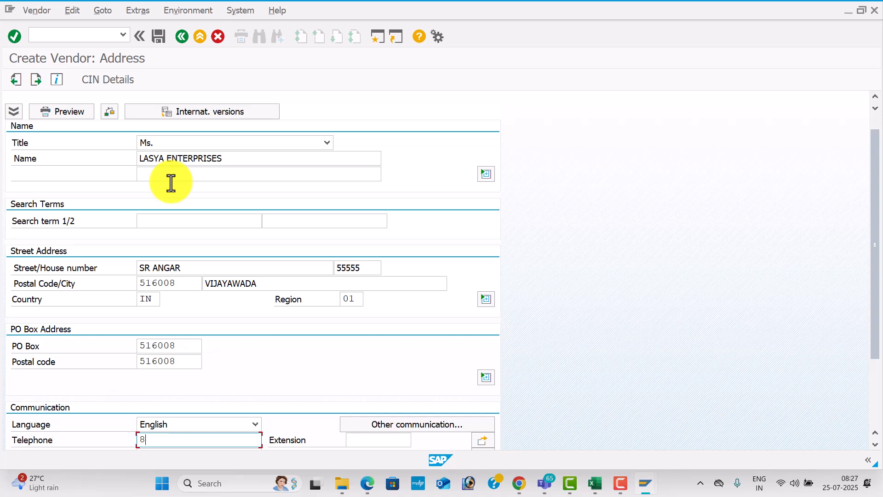
Type the LASYA ENTERPRISES telephone, mobile and fax numbers and e-mail address
key("Tab")
key("Tab")
key("Tab")
key("Tab")
key("Tab")
type("98547")
key("Tab")
key("Tab")
key("Tab")
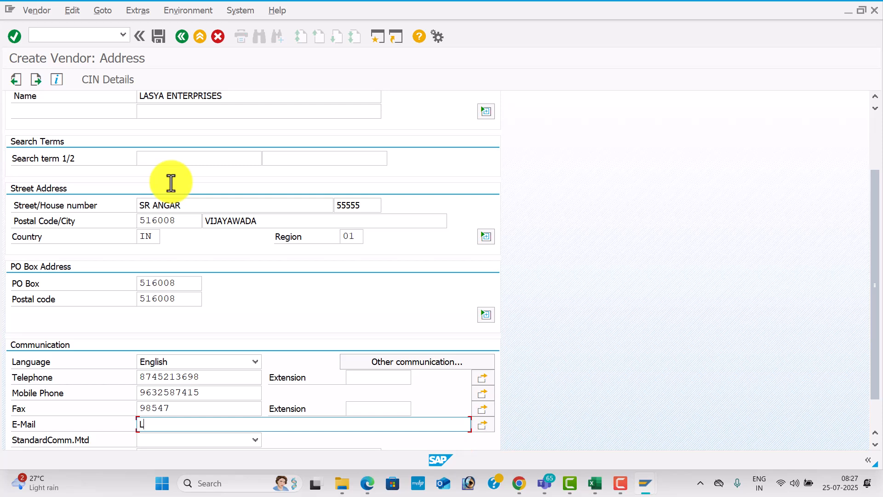
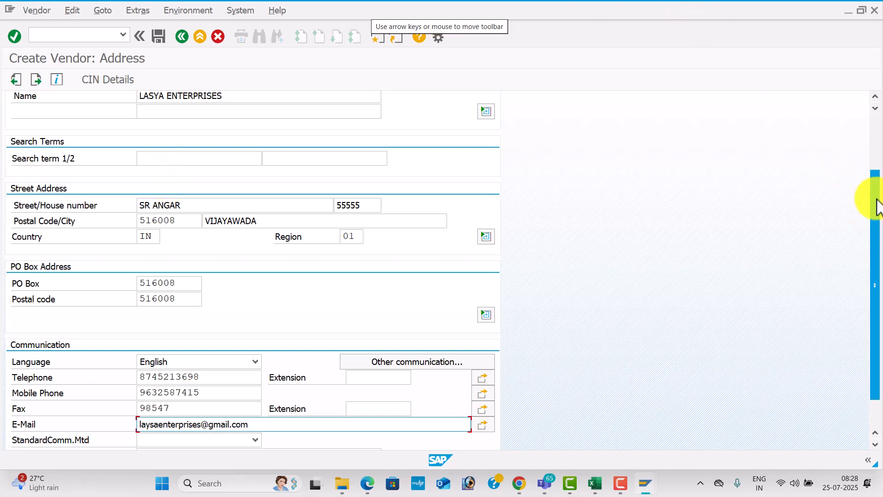
scroll(876, 225, "up", 3)
Enter recon account 100201, sort key 012 and cash management group A4
left_click(222, 198)
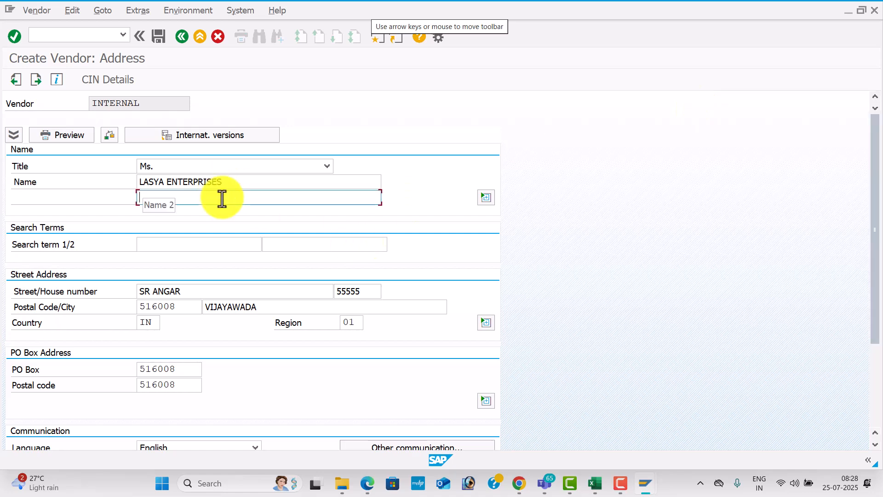
key("Return")
key("Return")
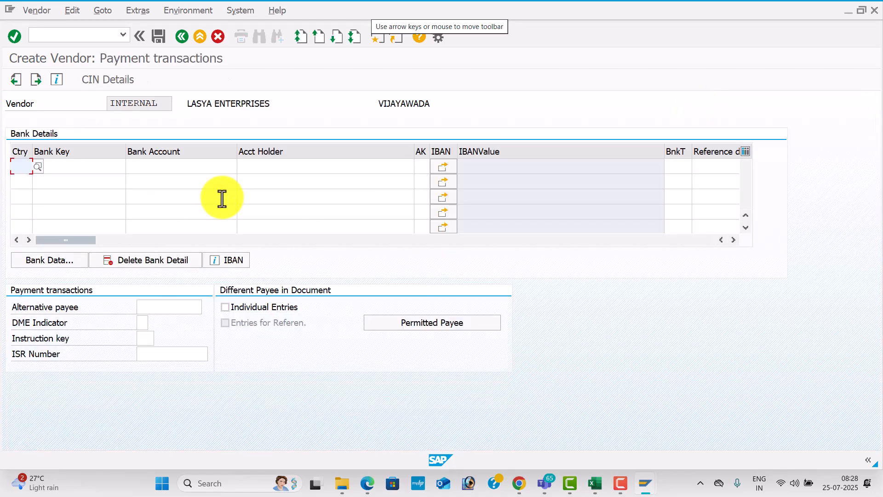
key("Return")
key("Return")
type("100201")
key("Tab")
type("012")
key("Tab")
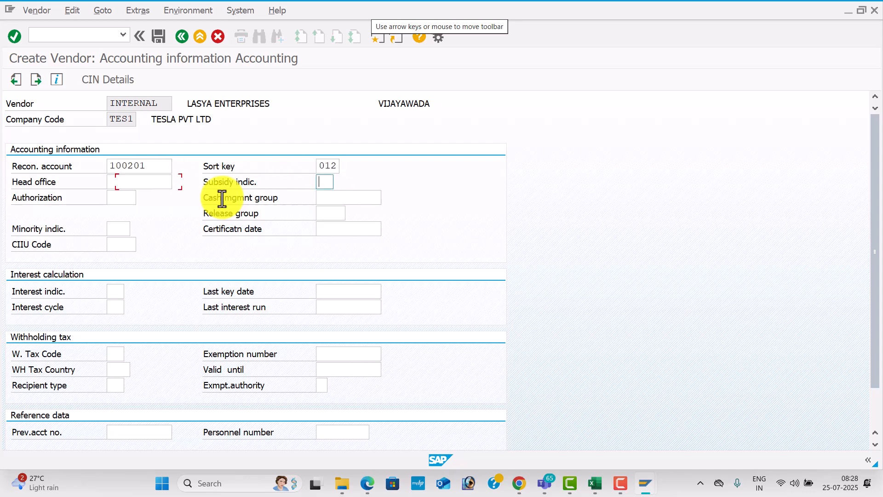
key("Tab")
type("A4")
Set payment terms 0001 and save the LASYA ENTERPRISES vendor
key("Return")
type("0001")
key("Tab")
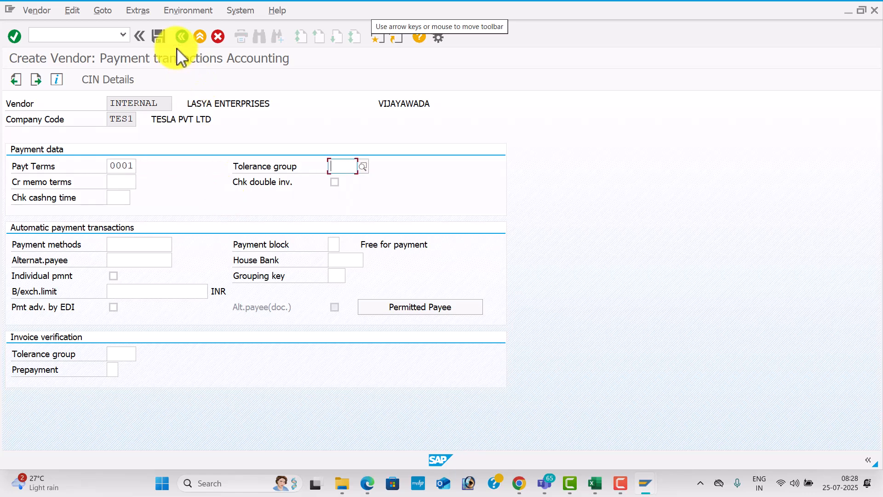
left_click(159, 36)
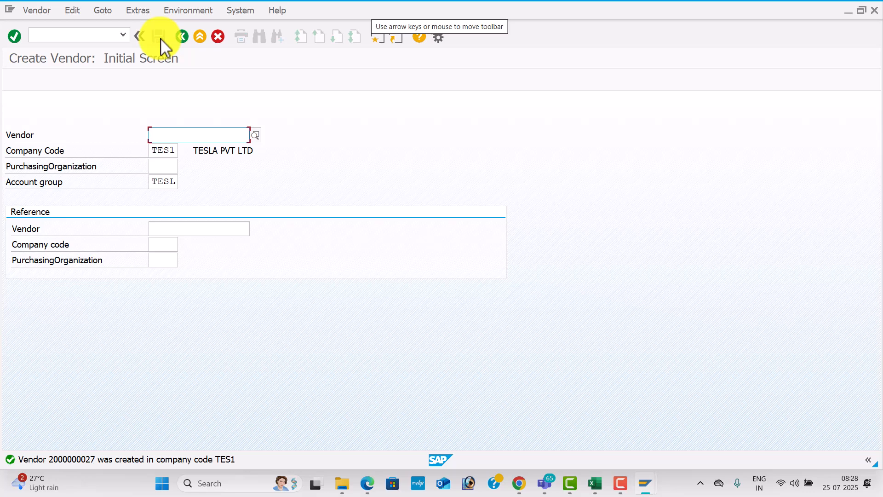
Look up the invoice posting transaction code in the Excel configuration sheet
key("alt+Tab")
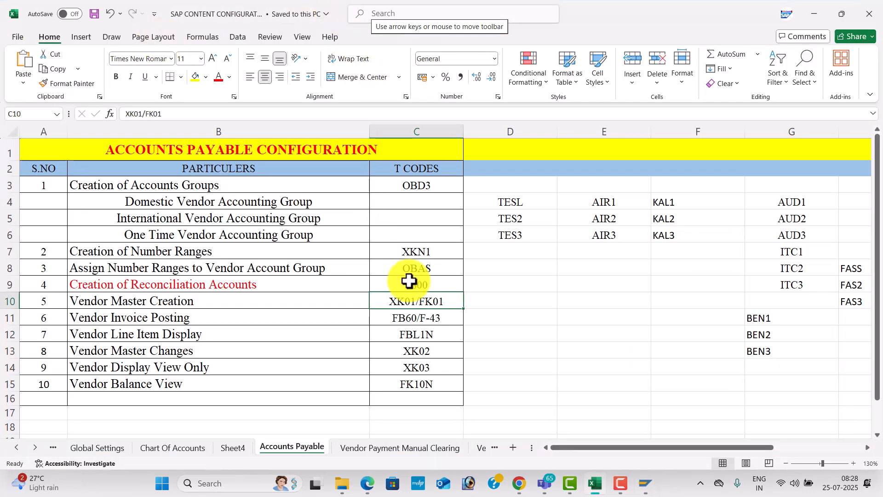
left_click(436, 314)
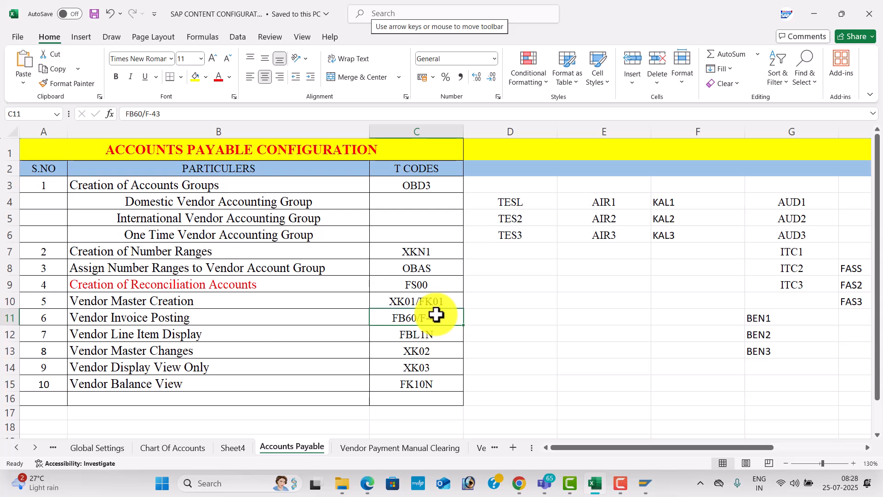
key("alt+Tab")
left_click(73, 35)
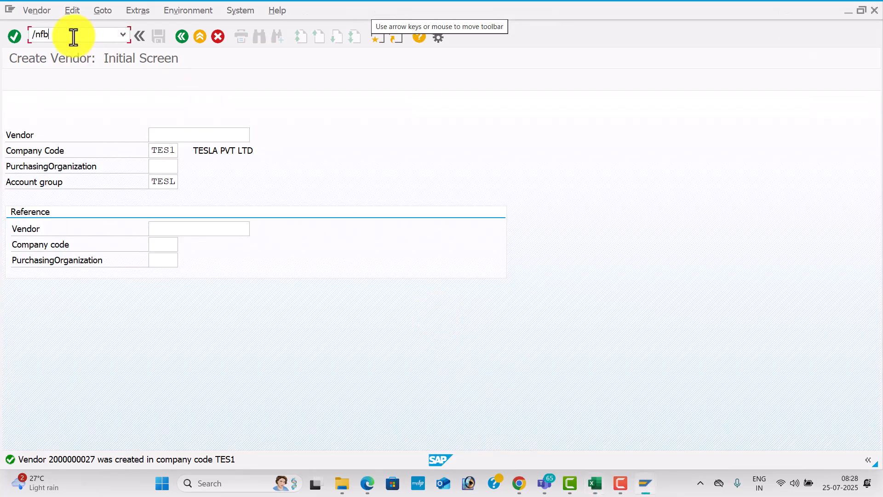
Open FB60 vendor invoice entry and change the company code to TES1
key("Return")
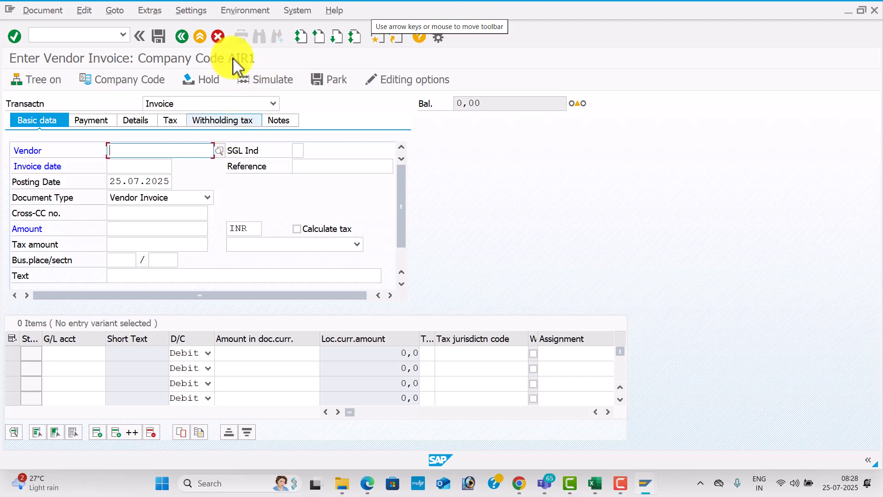
left_click(136, 80)
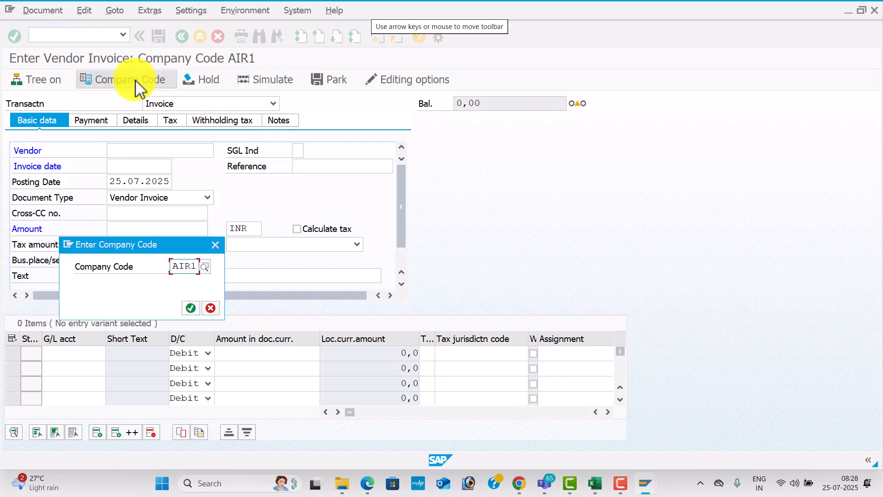
type("tes1")
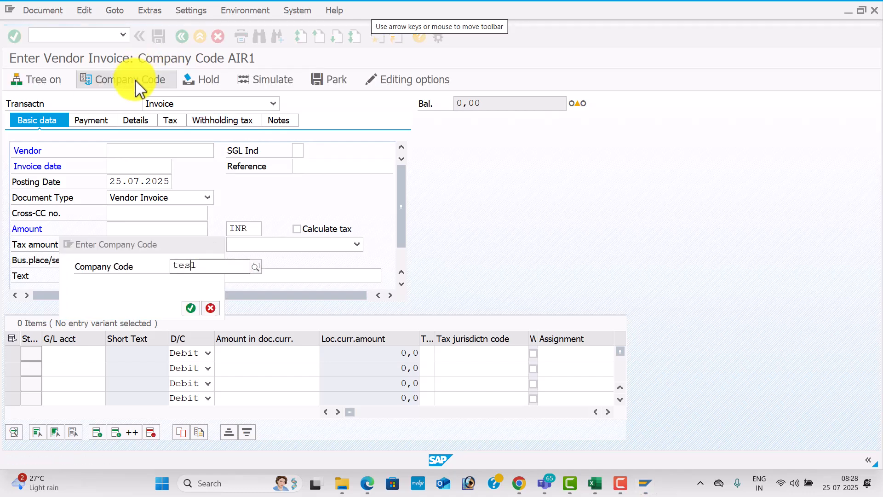
key("Down")
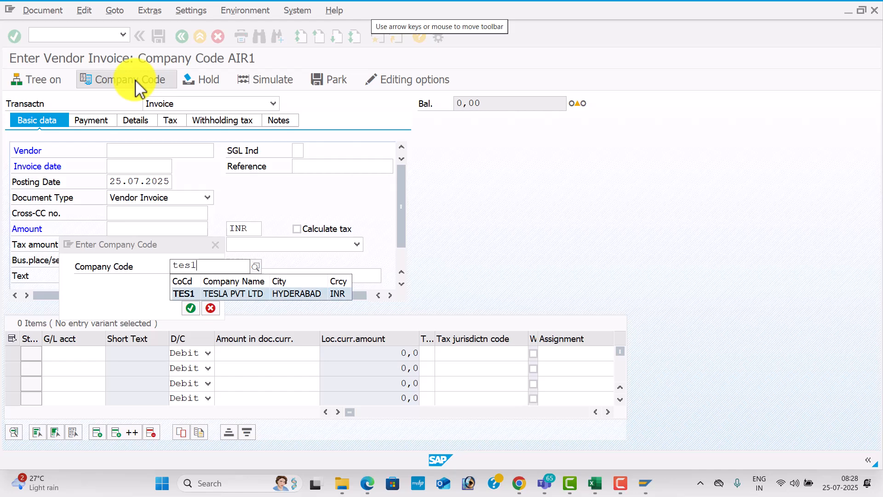
key("Return")
key("Return")
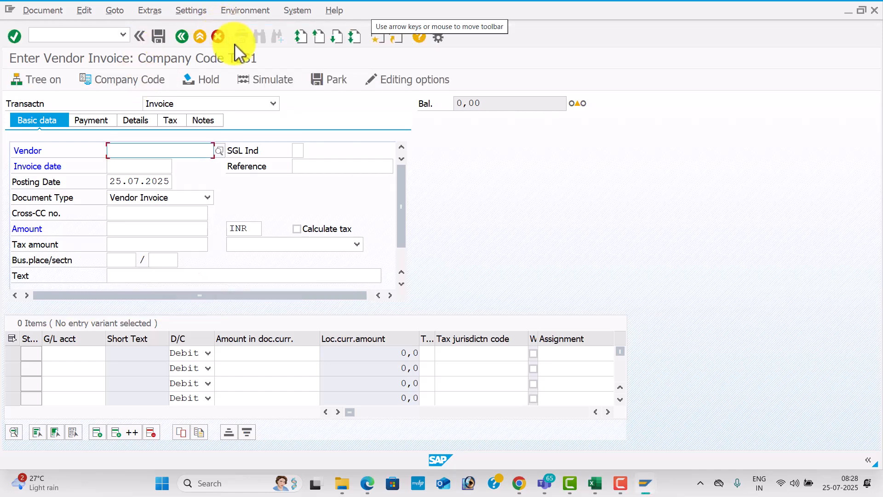
left_click(381, 41)
In a second session, confirm in OB57 the user is assigned tolerance group TES1, then return to Easy Access
type("ob57")
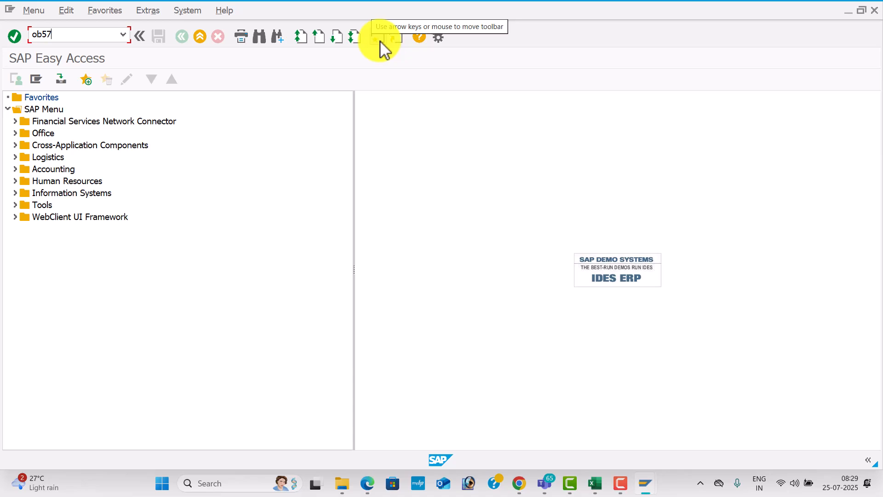
key("Return")
left_click(240, 415)
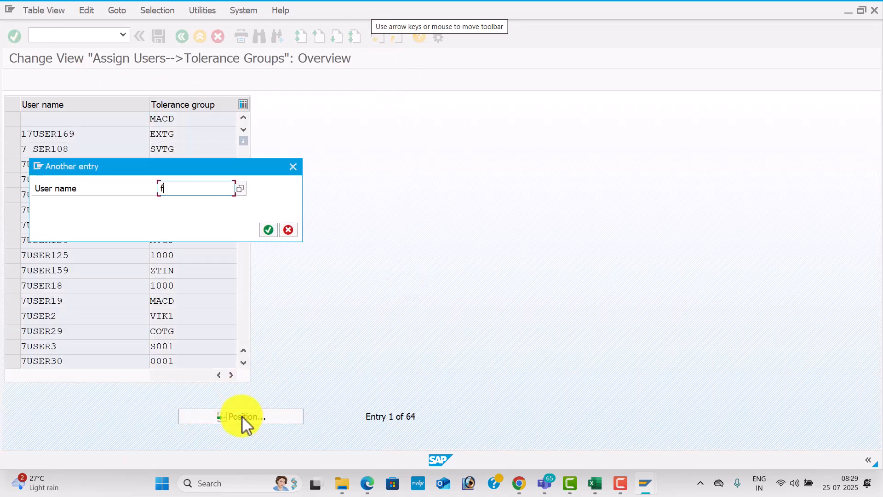
key("Return")
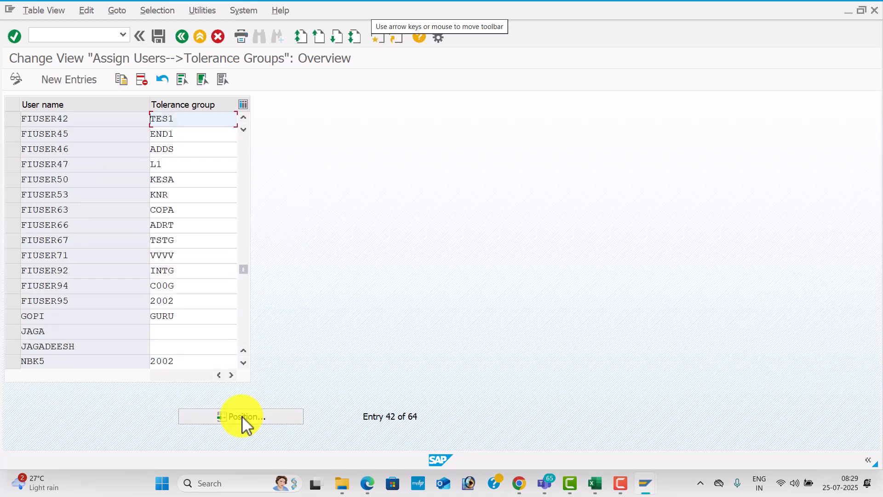
left_click(97, 32)
type("/n")
key("Return")
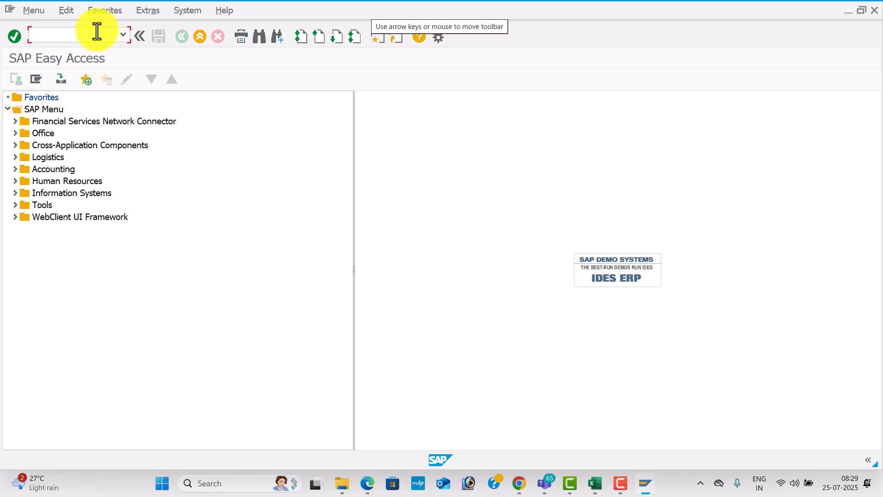
key("alt+Tab")
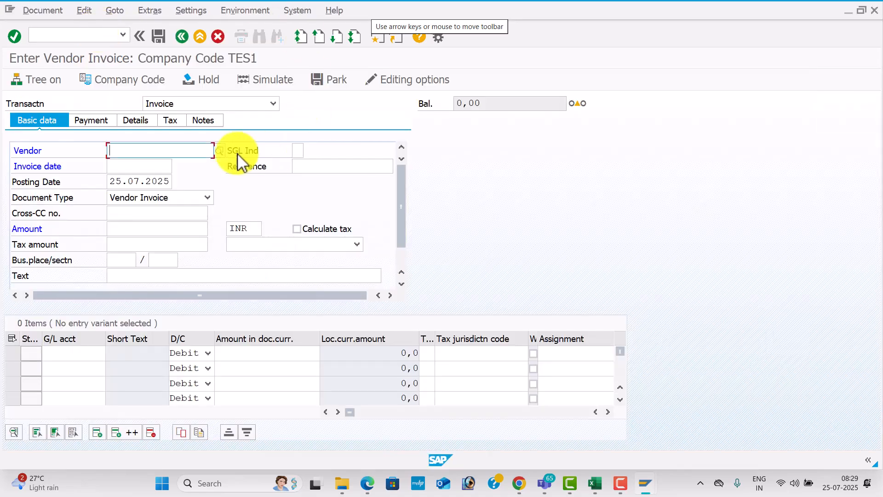
Select the invoice vendor from the TES1 vendor search help
left_click(150, 168)
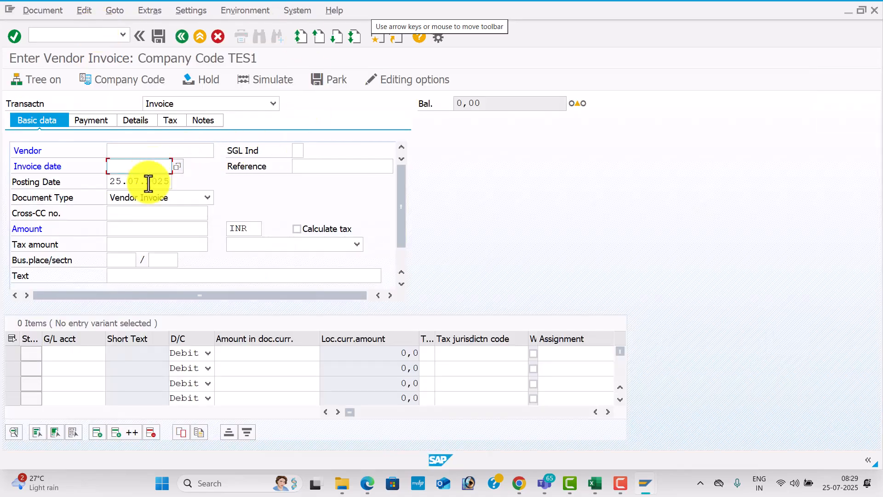
left_click(144, 229)
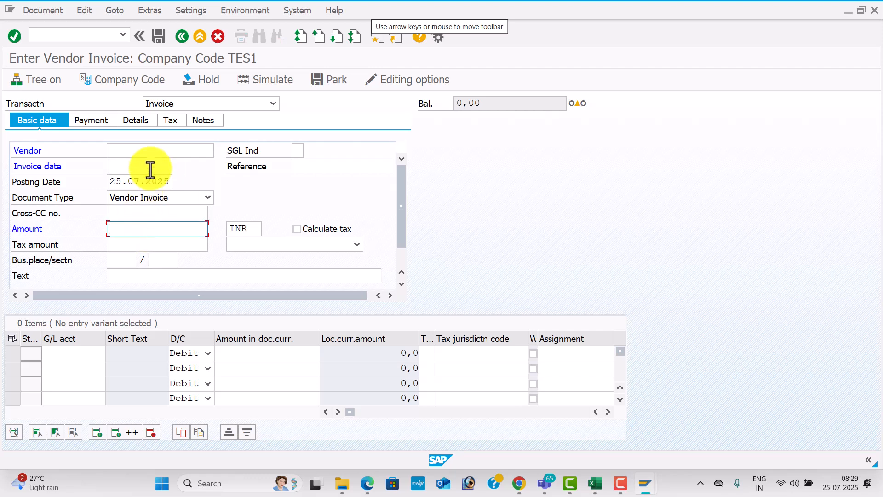
left_click(152, 149)
left_click(220, 150)
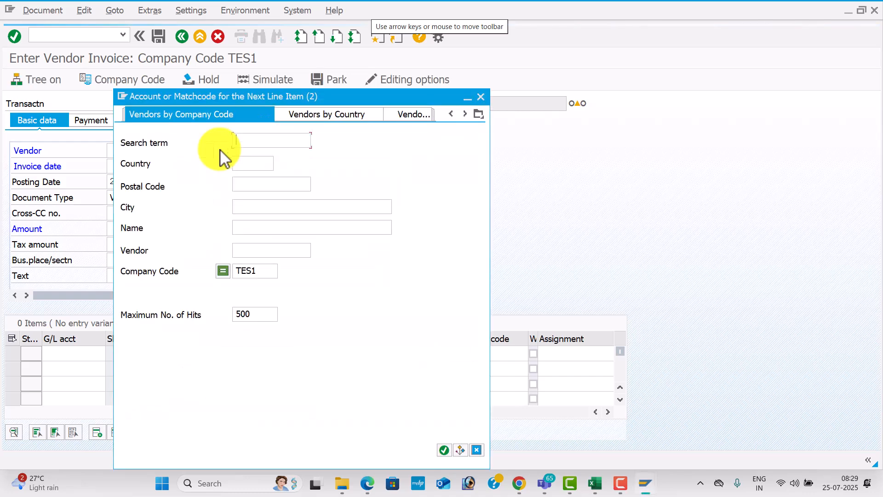
key("Return")
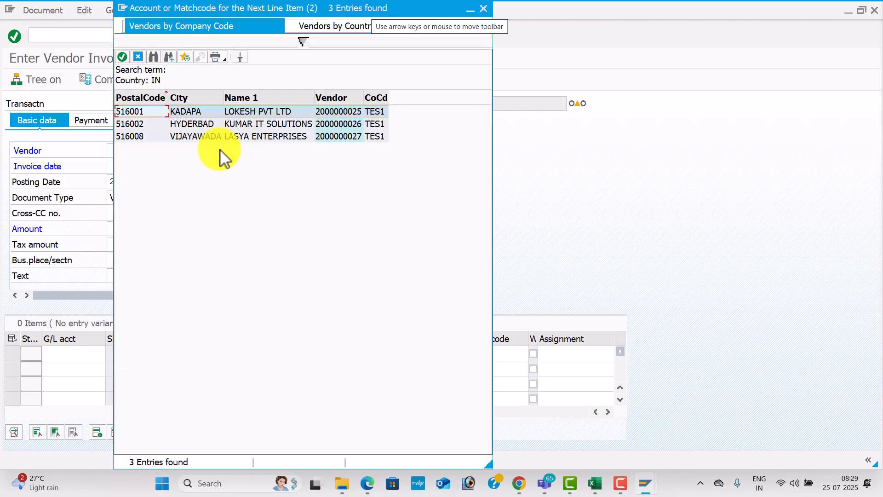
double_click(250, 111)
Enter invoice date 25.07.2025, reference 0001, amount 50000 and text VENDOR INVOICE
left_click(148, 167)
type("25.07.2025")
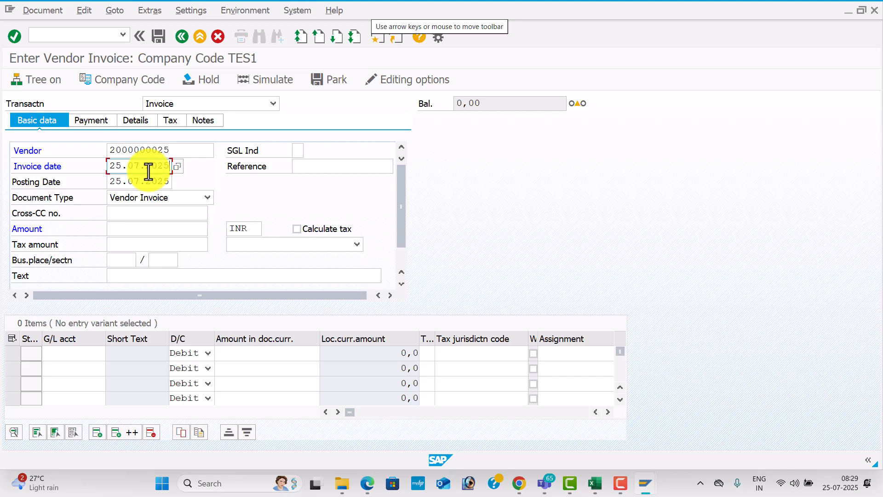
key("Tab")
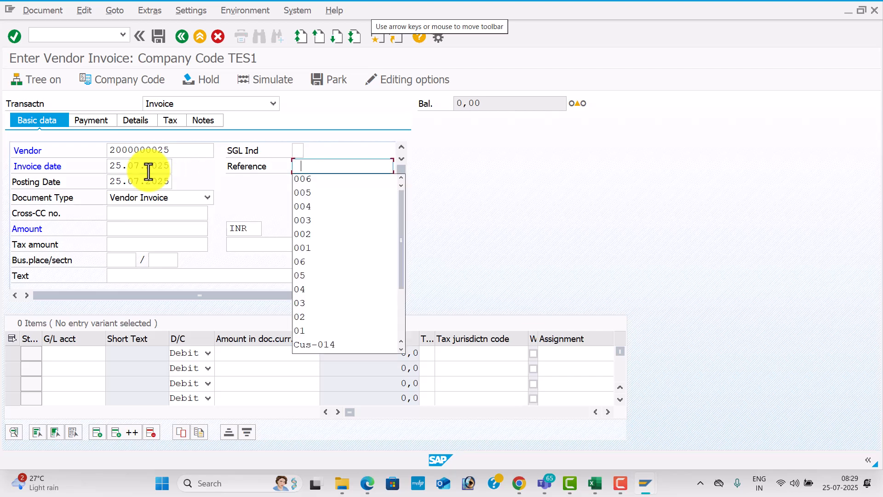
type("0001")
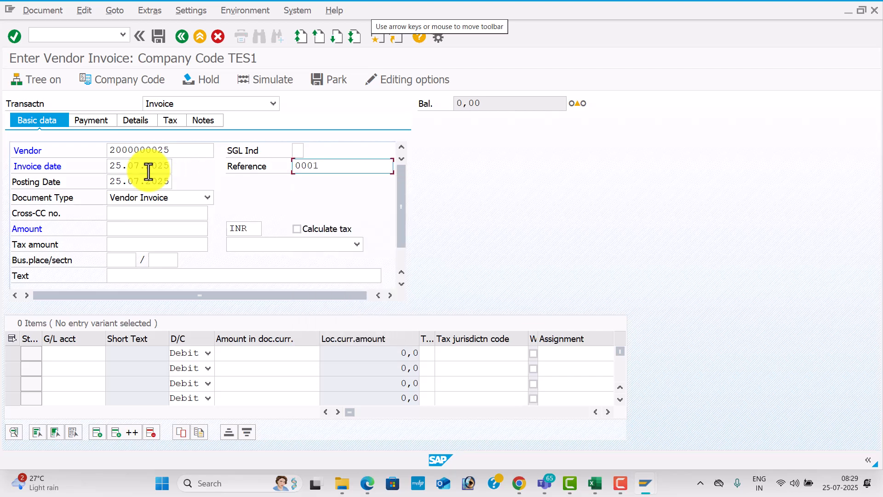
key("Tab")
key("Tab")
key("Tab")
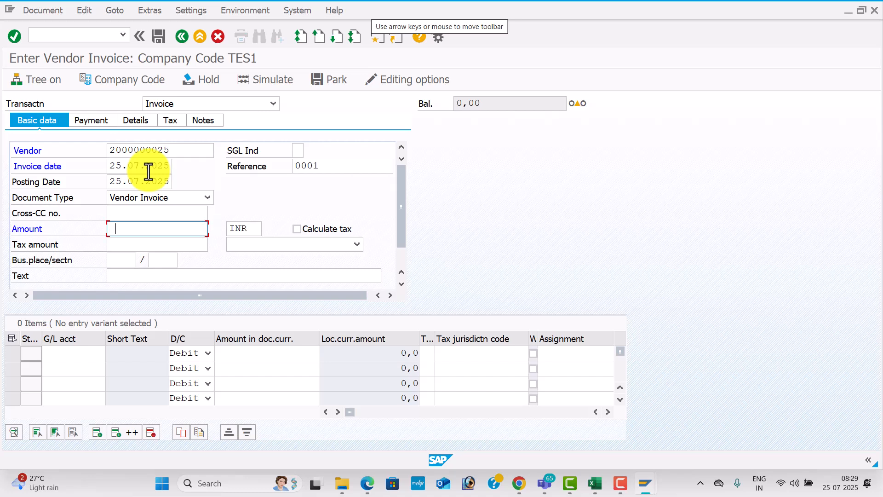
key("Down")
key("Down")
key("Down")
key("Down")
key("Down")
key("Tab")
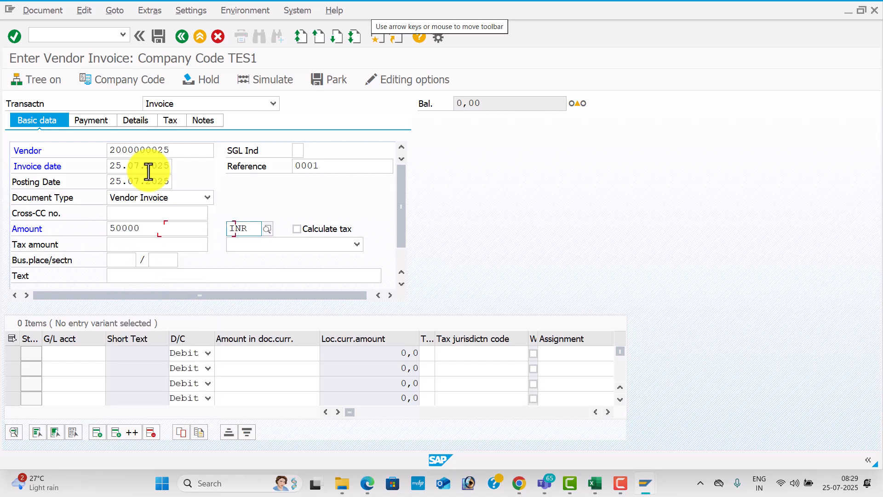
key("Tab")
key("Tab")
key("Tab")
key("Tab")
key("Tab")
key("Tab")
key("Down")
key("Tab")
key("Tab")
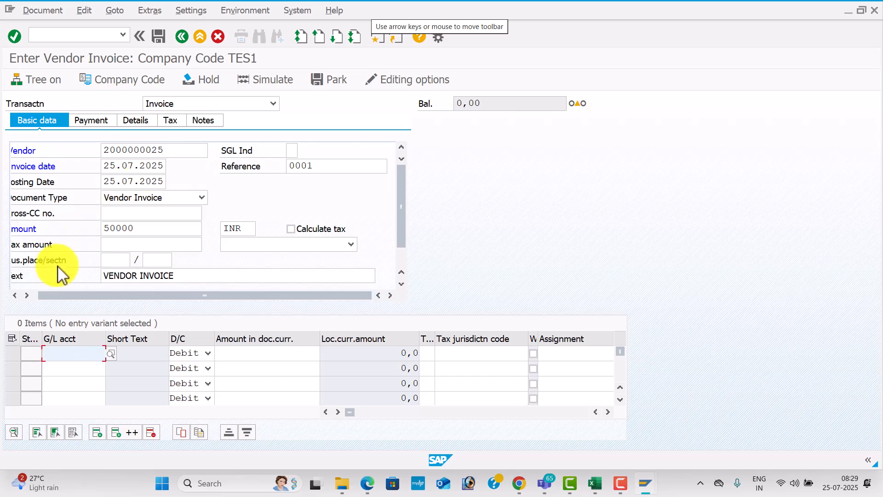
Choose G/L account 400005 Purchase A/c for the debit line from the TES1 account list
left_click(111, 354)
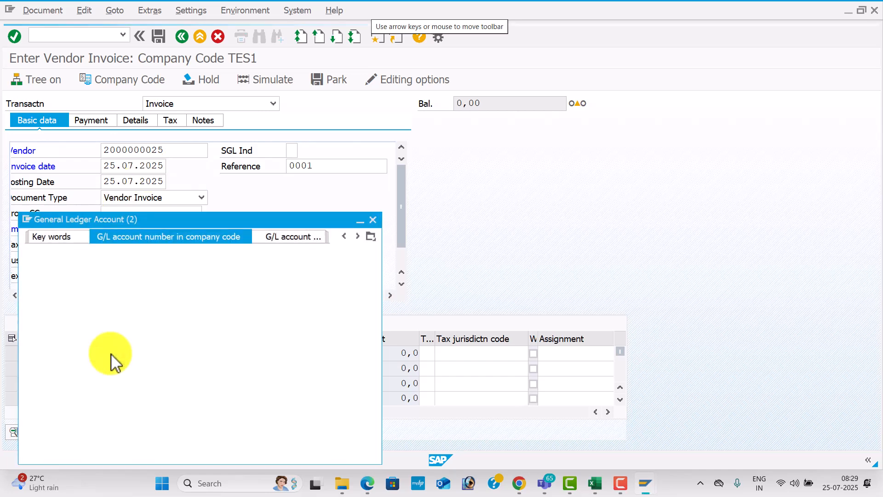
key("Return")
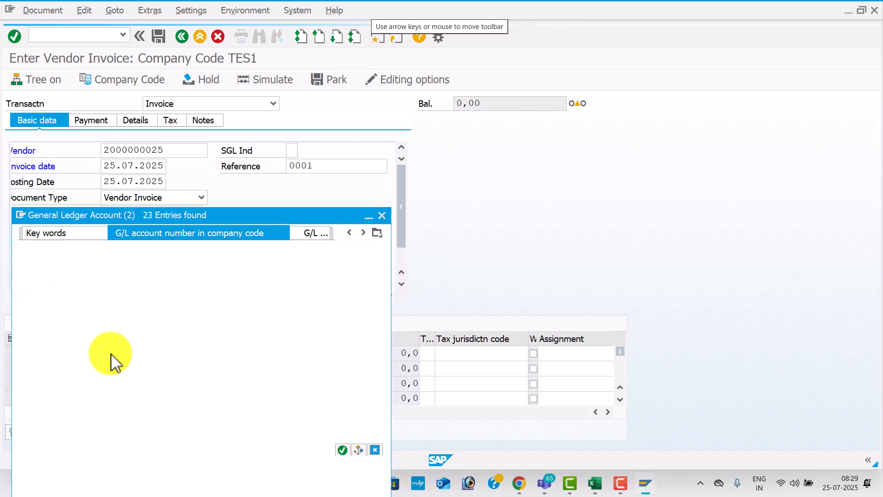
key("Down")
key("Down")
key("Down")
key("Down")
key("Down")
key("Down")
key("Down")
key("Down")
key("Down")
Fill in amount 50000, value date 25.07.2025 and text Purchase A/c, then submit the entry
key("Down")
key("Down")
key("Down")
key("Down")
key("Down")
key("Down")
key("Down")
key("Down")
key("Down")
key("Down")
key("Down")
key("Down")
key("Down")
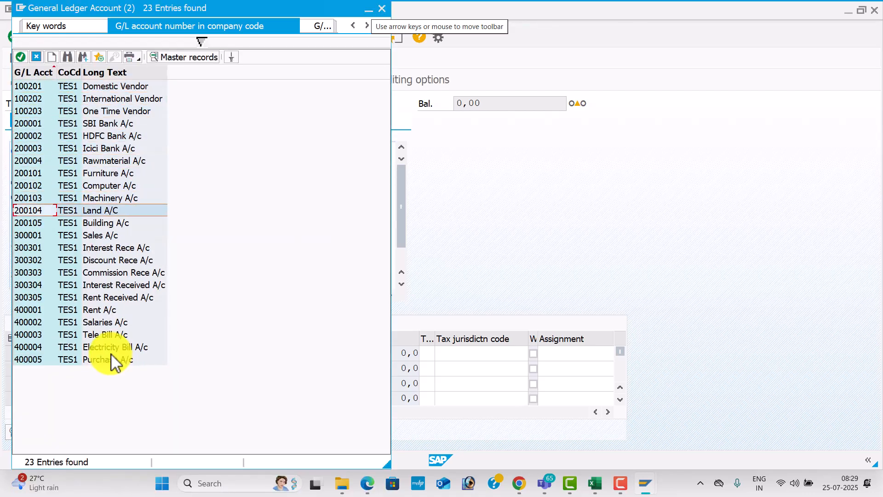
key("Escape")
key("Tab")
key("Tab")
key("BackSpace")
key("Down")
key("Down")
key("Down")
key("Down")
key("Down")
key("Down")
key("Down")
key("Down")
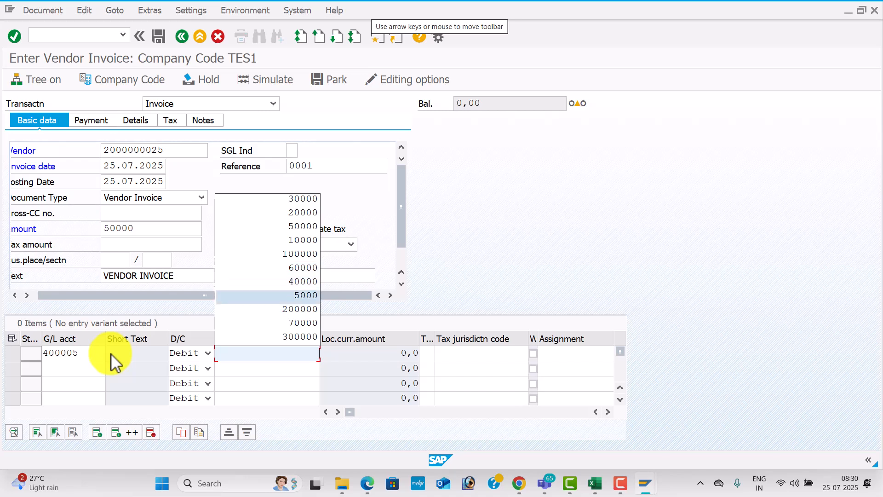
key("Up")
key("Up")
key("Up")
key("Up")
key("Up")
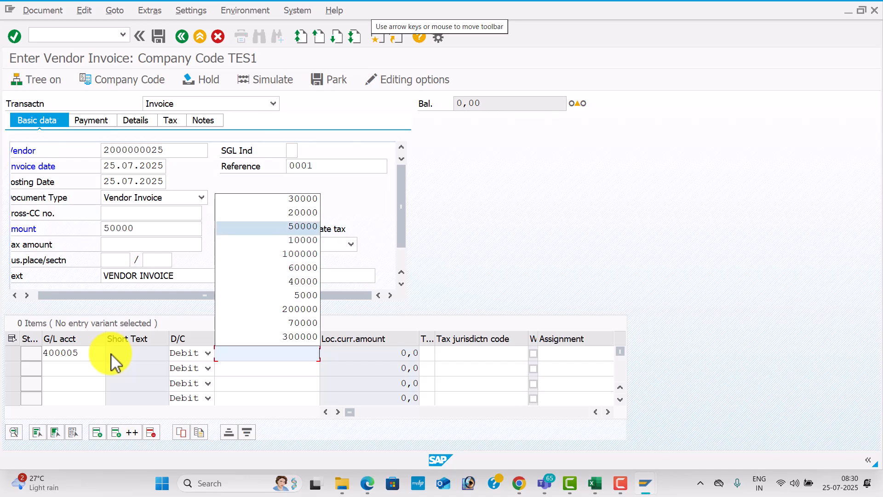
key("Return")
key("Tab")
key("Tab")
key("Tab")
key("Tab")
key("Tab")
key("Tab")
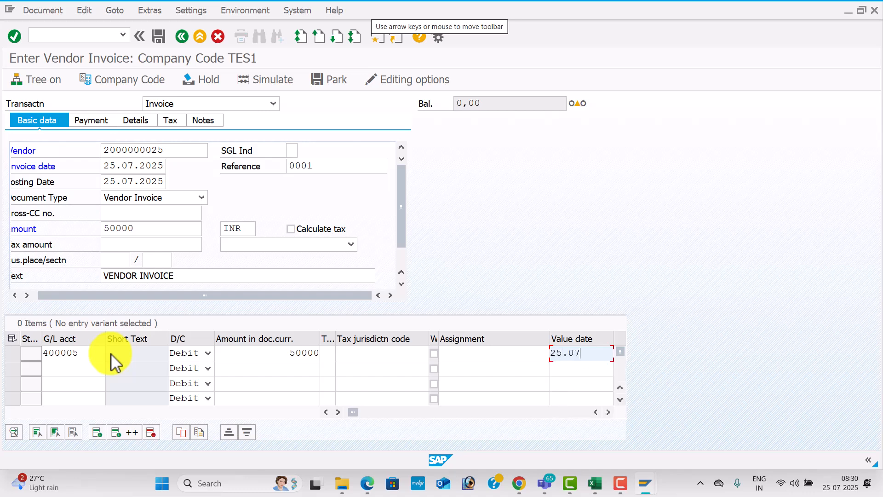
type("25.07.2025")
key("Tab")
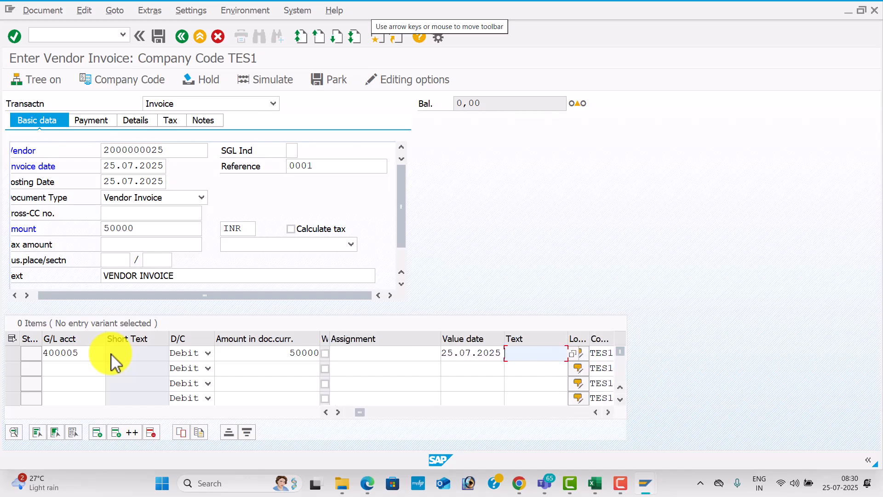
key("Down")
key("Down")
key("Down")
key("Down")
key("Down")
key("Return")
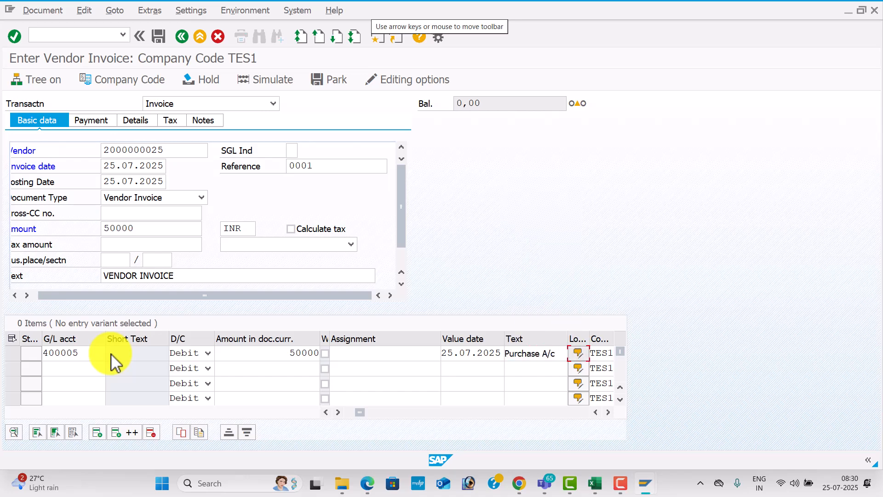
key("Return")
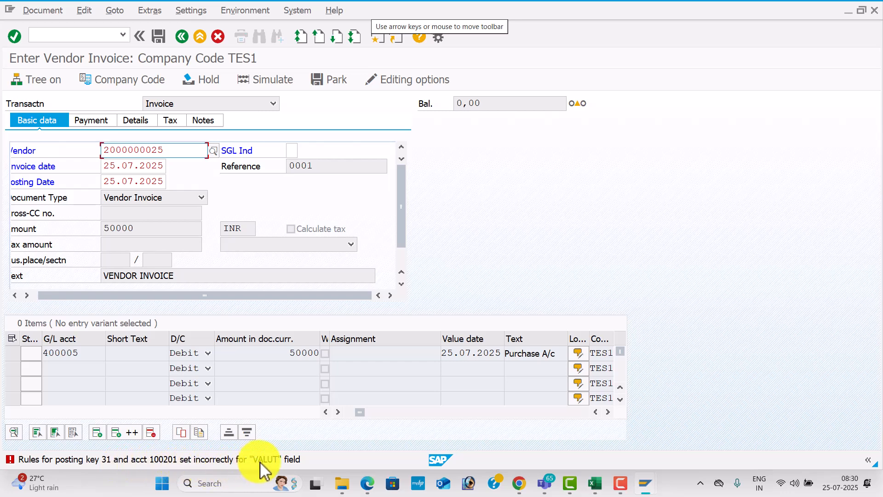
Show the Performance Assistant explanation of error F5272, then switch to SAP Easy Access
double_click(180, 460)
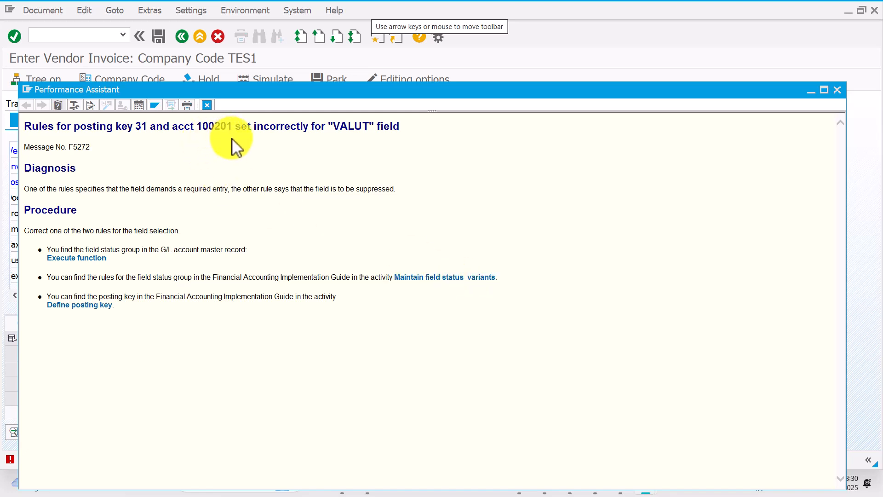
key("alt+Tab")
key("alt+Tab")
In FS00, display account 100201 Domestic Vendor's creation settings (field status group G067), then return to the error help
type("f")
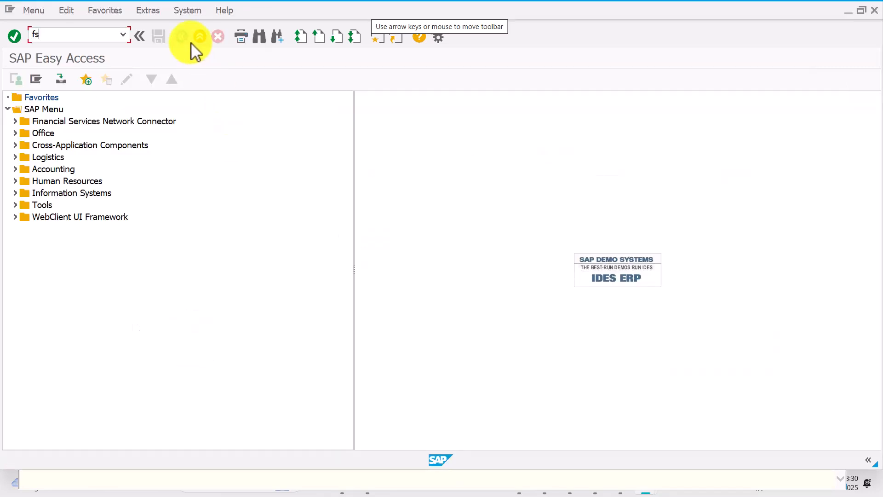
type("s00")
key("Return")
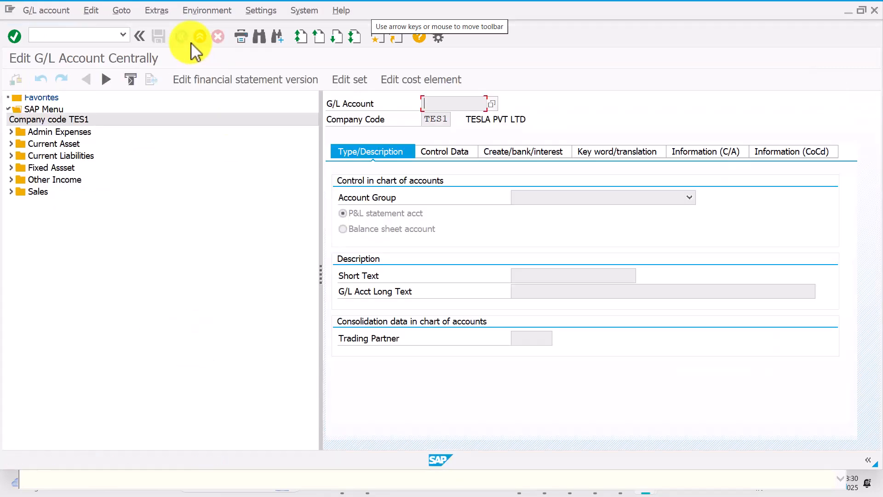
left_click(11, 155)
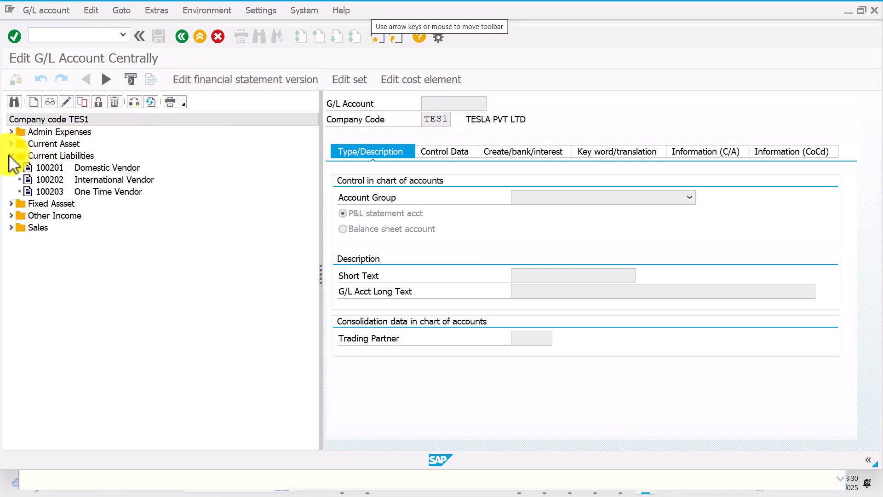
left_click(51, 167)
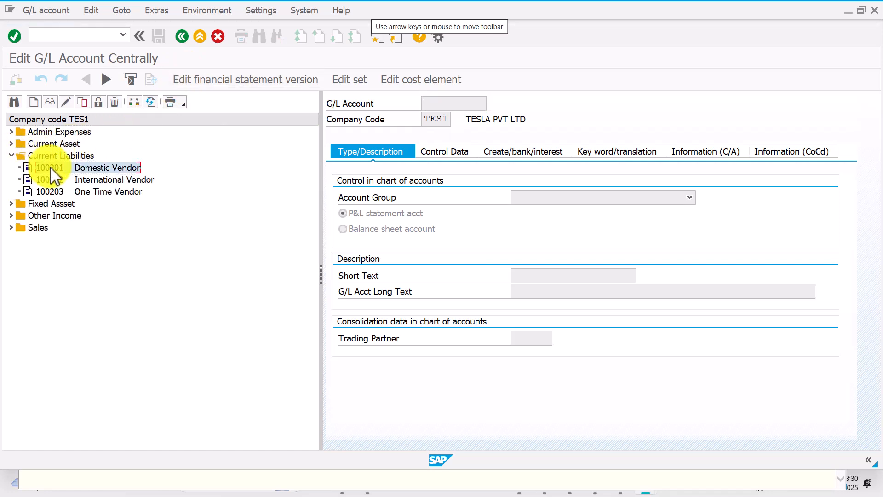
double_click(51, 167)
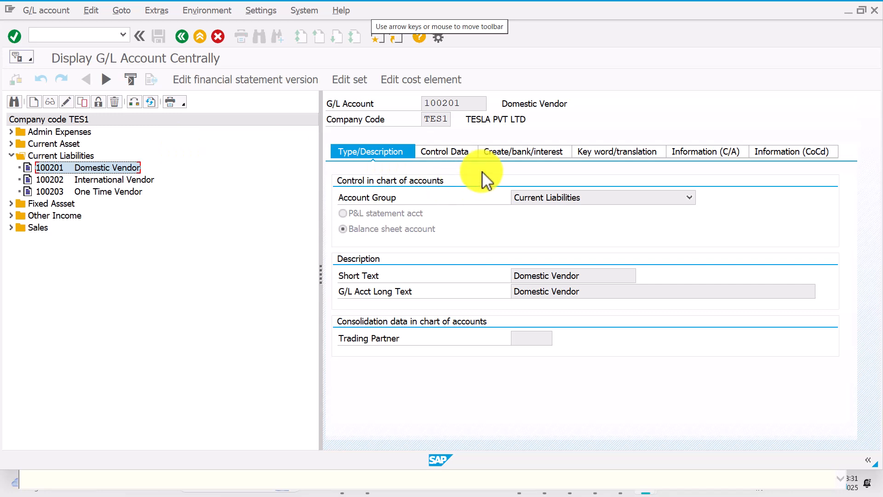
left_click(524, 154)
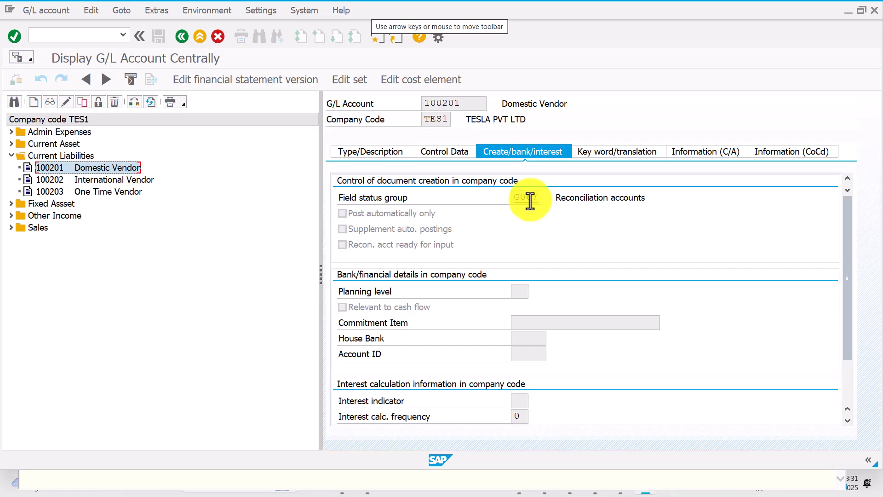
key("alt+Tab")
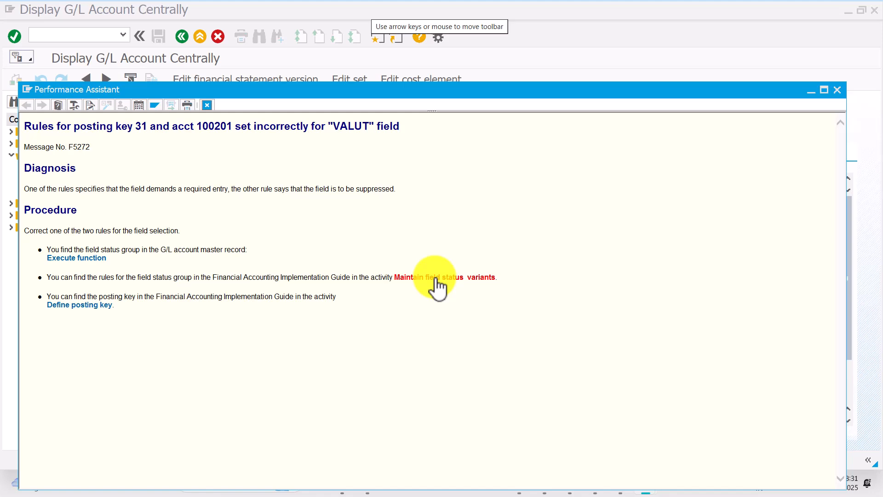
Open Define Field Status Variants and search for variant TES1
left_click(434, 278)
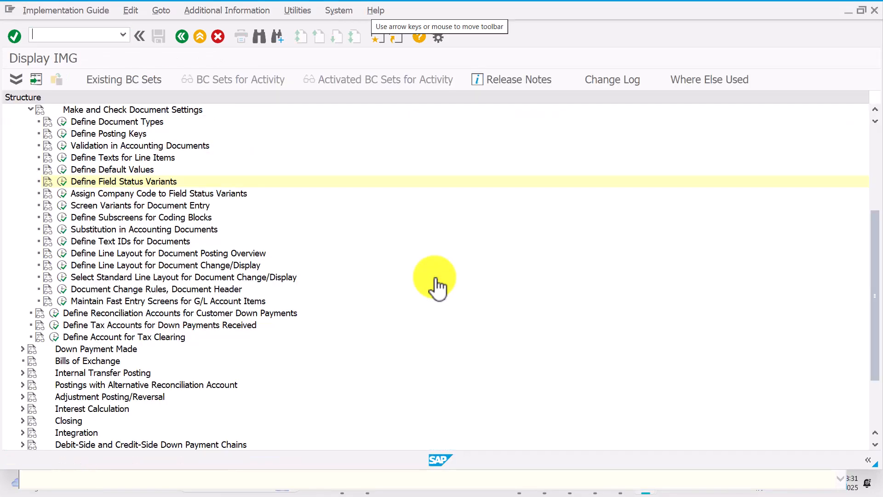
left_click(68, 185)
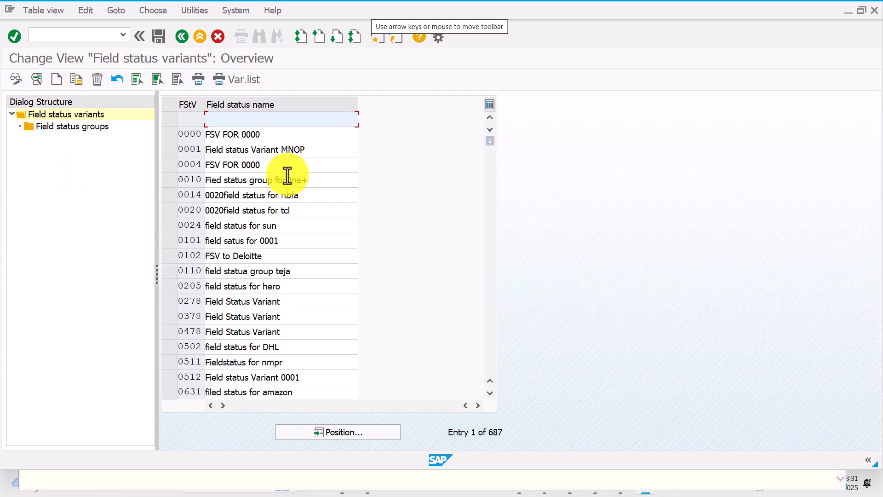
left_click(357, 431)
type("tes1")
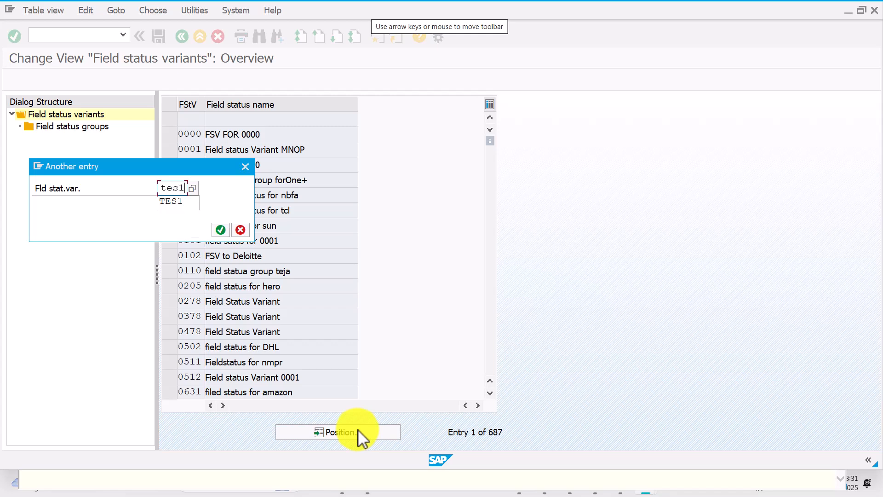
key("Return")
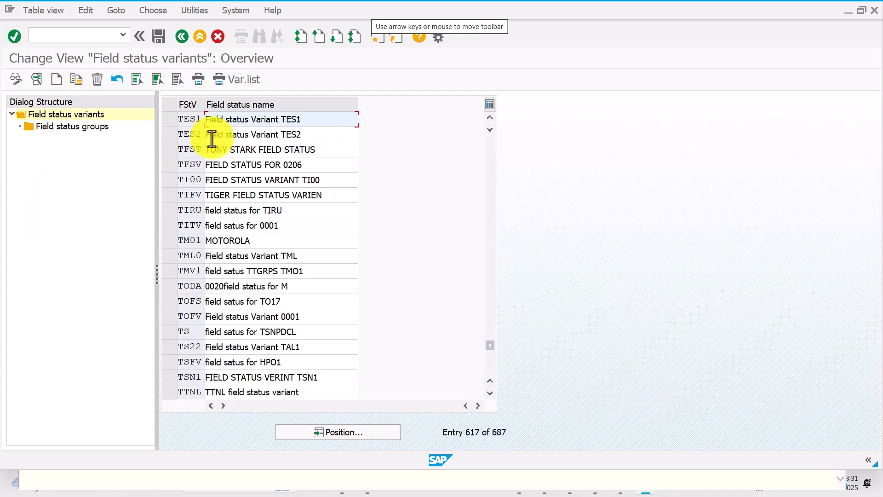
Show TES1's field status groups and select G067 Reconciliation accounts
left_click(169, 118)
double_click(89, 131)
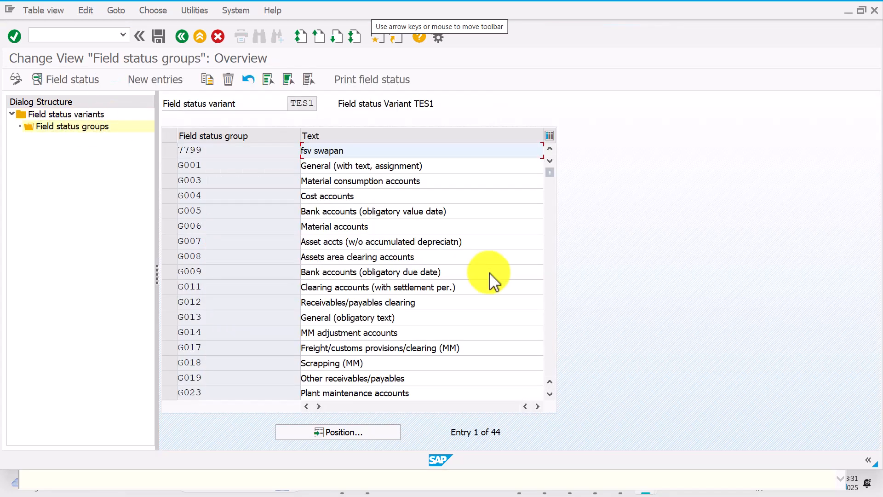
left_click(549, 286)
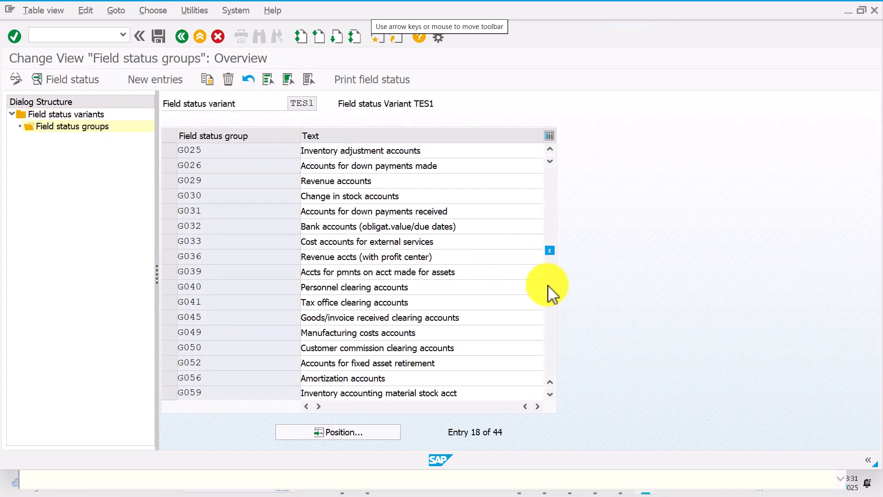
left_click(549, 288)
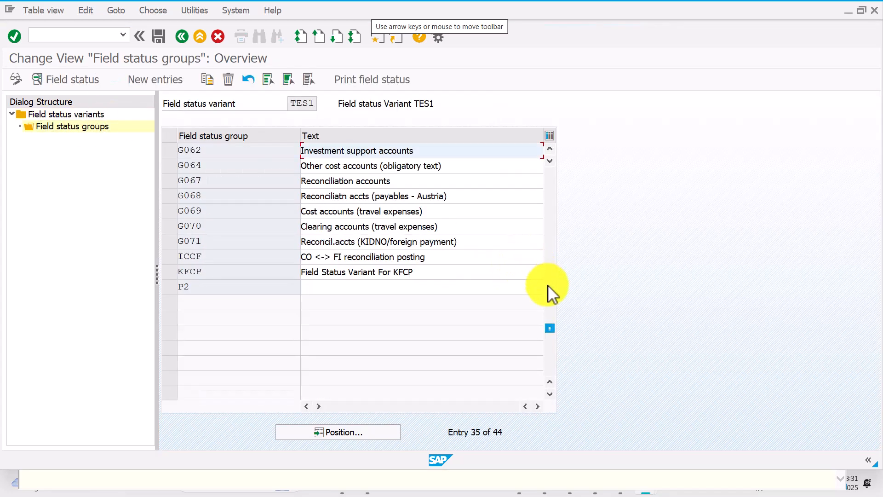
left_click(416, 184)
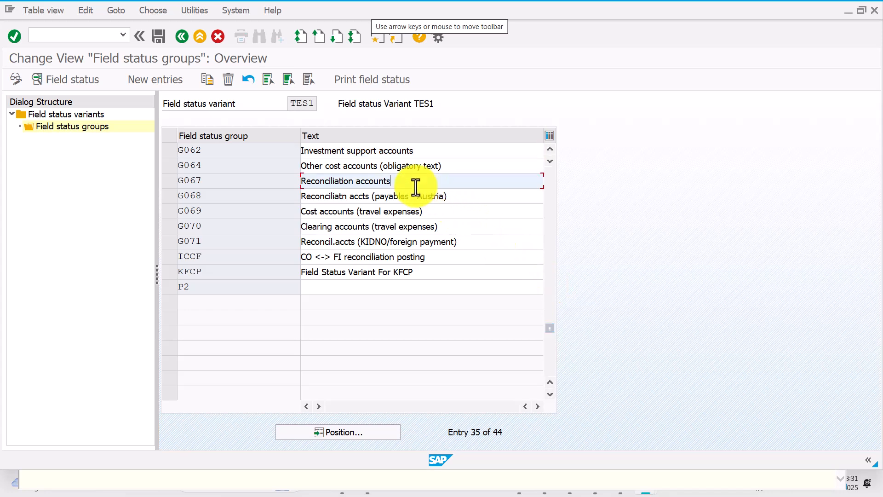
Make Text a required entry in G067's General data and save under the customizing request
double_click(406, 182)
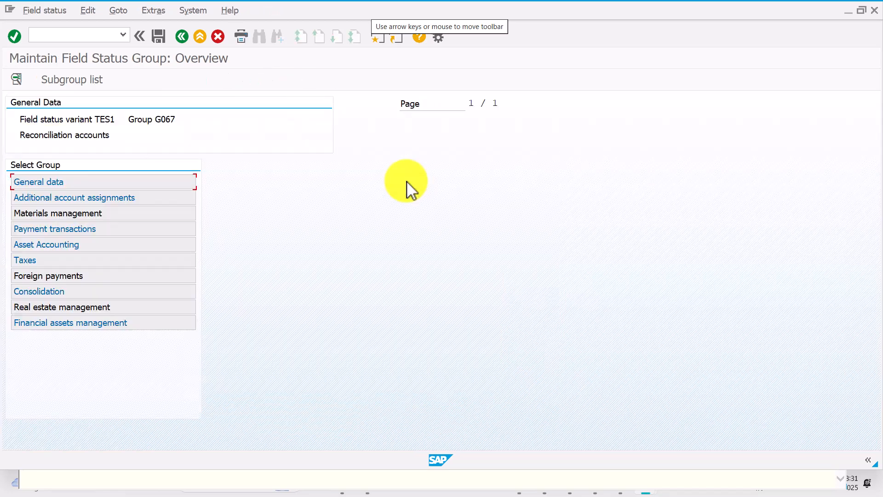
double_click(173, 181)
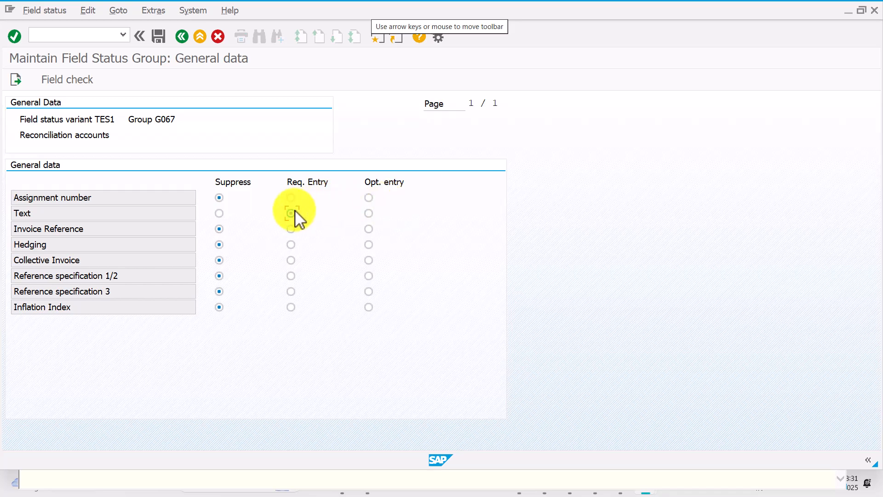
left_click(158, 35)
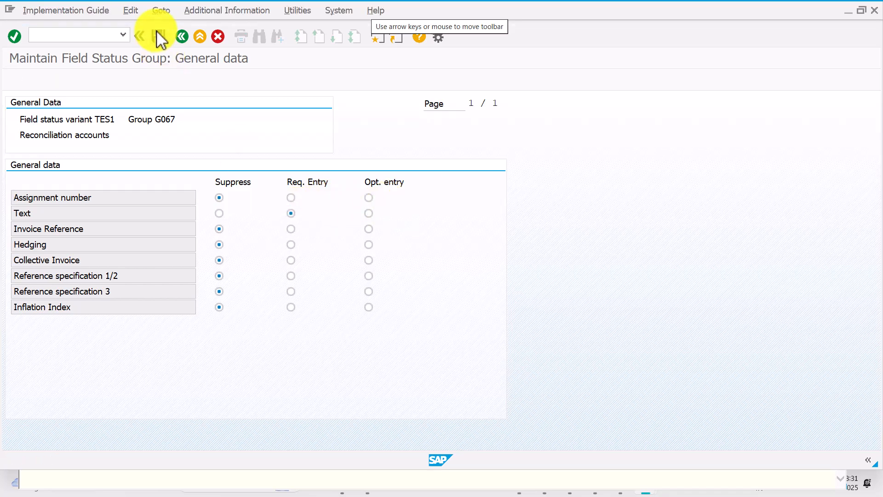
left_click(247, 230)
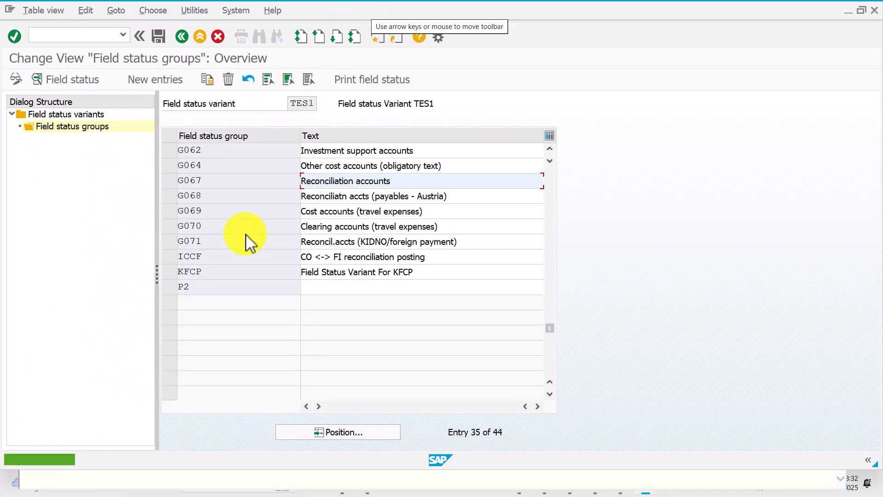
Review G067's Additional account assignments, Materials management, Payment transactions and Asset Accounting statuses, save, and return
double_click(422, 181)
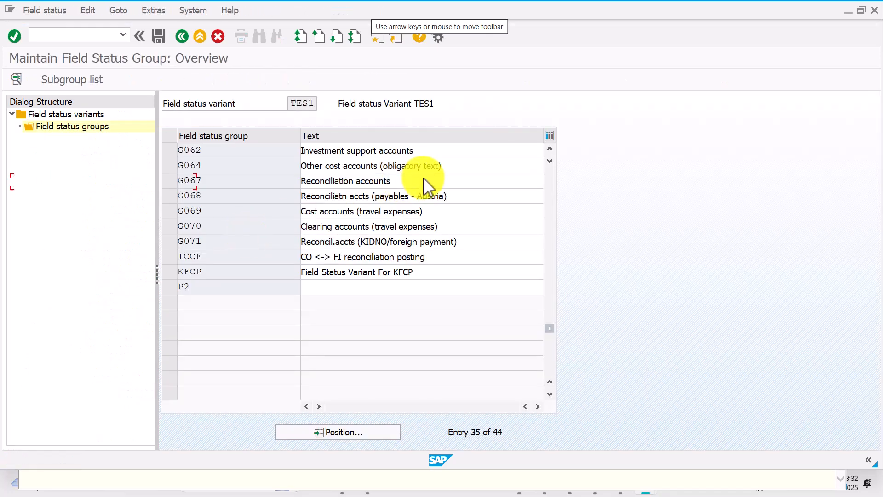
double_click(163, 198)
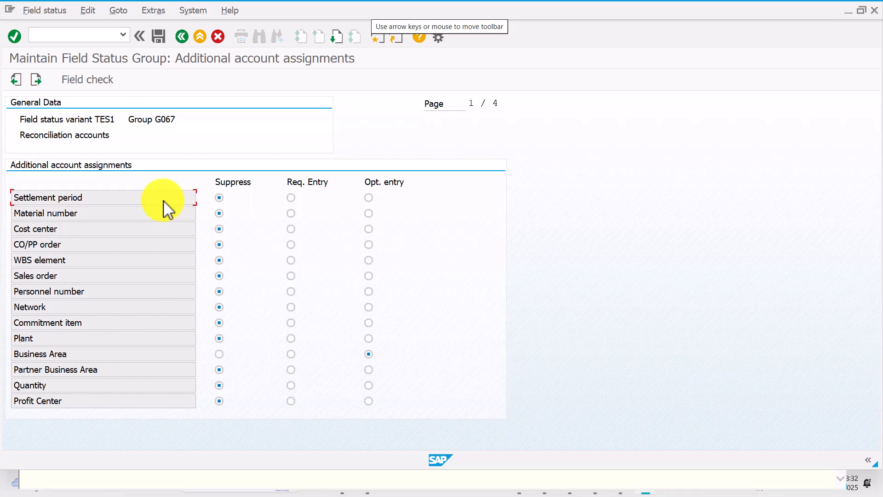
left_click(190, 39)
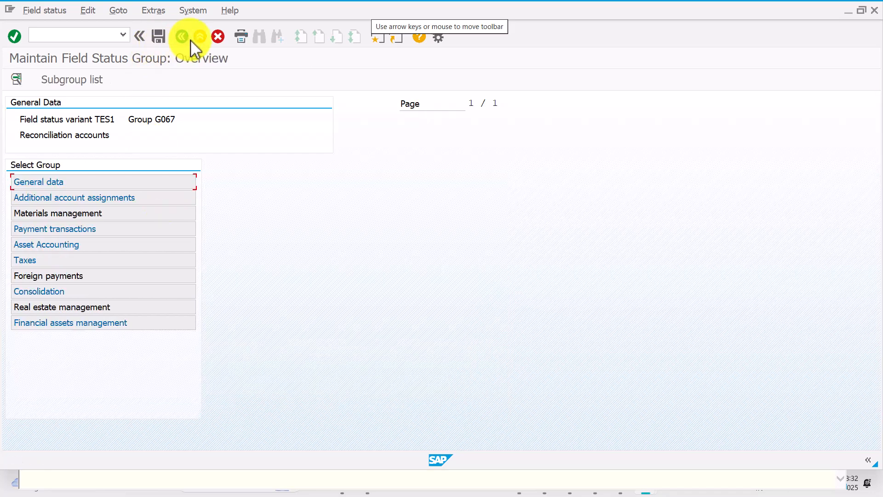
double_click(162, 213)
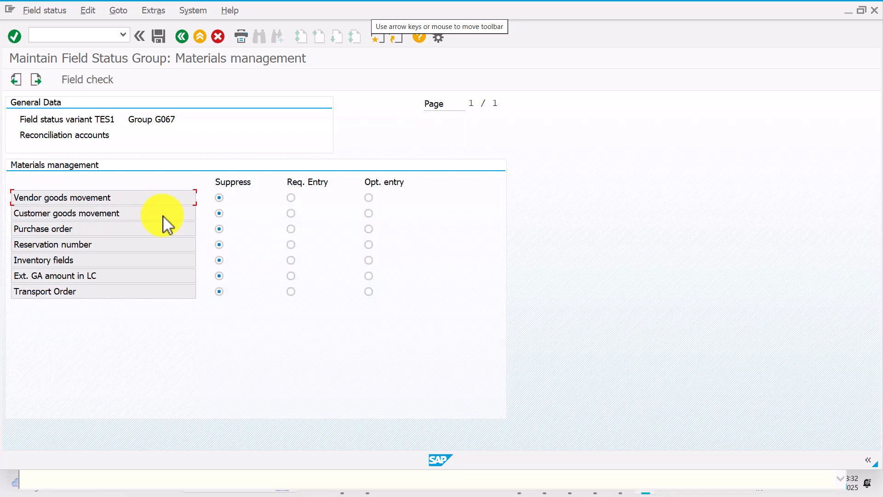
left_click(181, 44)
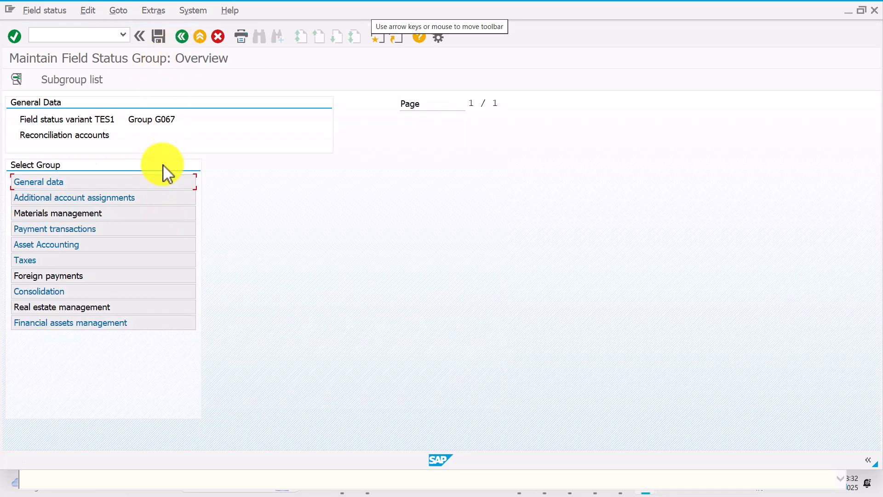
double_click(155, 228)
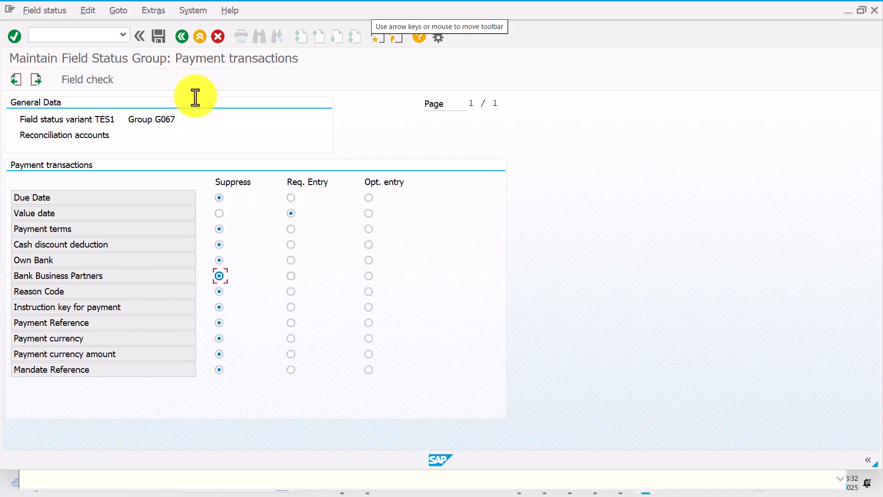
left_click(184, 39)
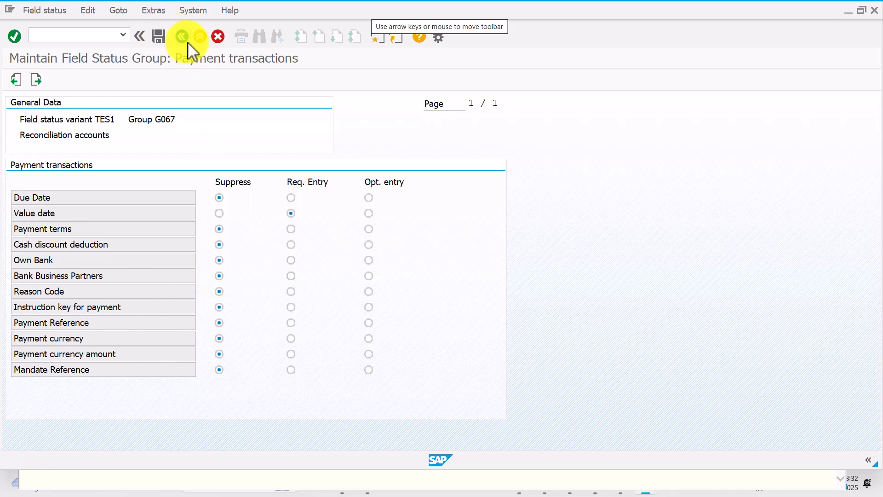
double_click(145, 244)
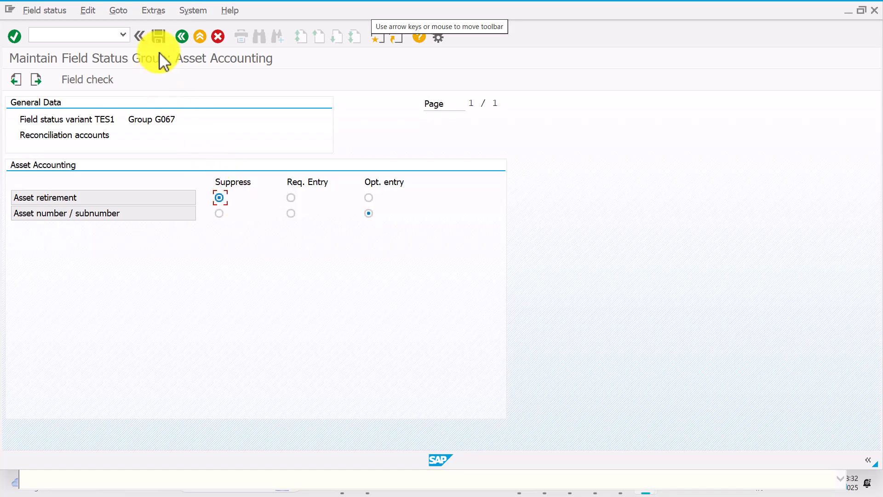
left_click(158, 35)
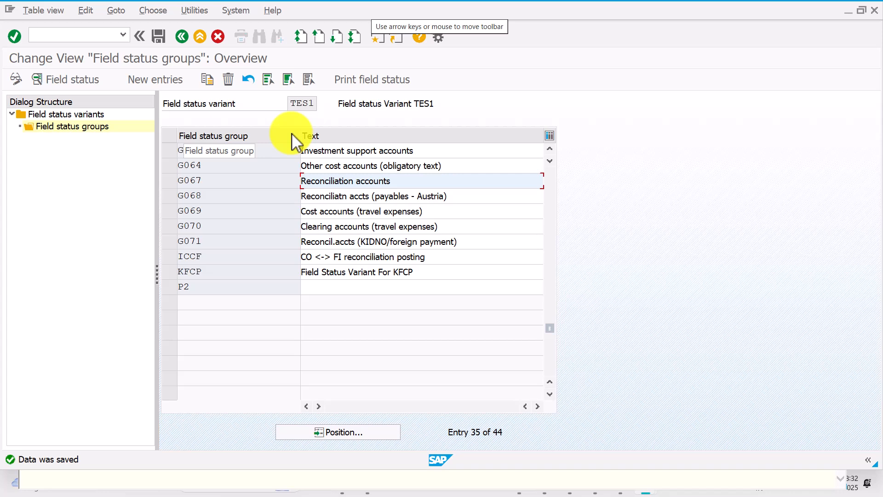
left_click(184, 36)
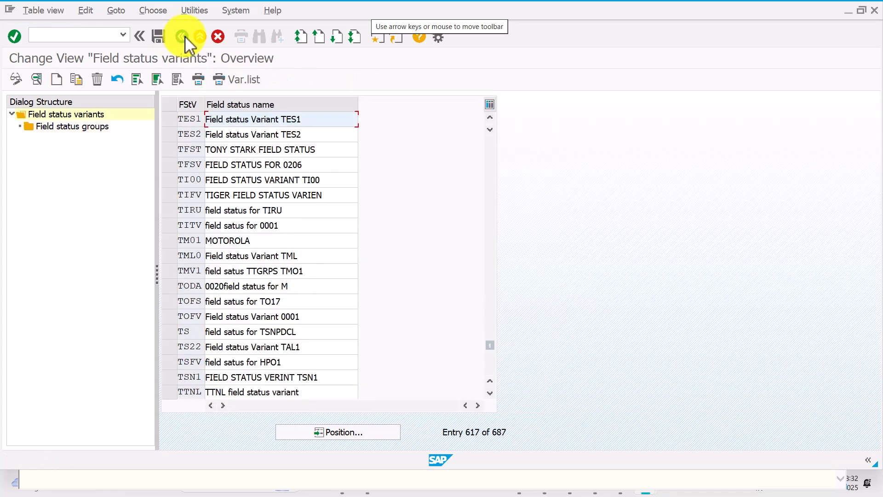
Return to the vendor invoice and follow the F5272 help's Define posting key link to the Posting Keys list
left_click(185, 36)
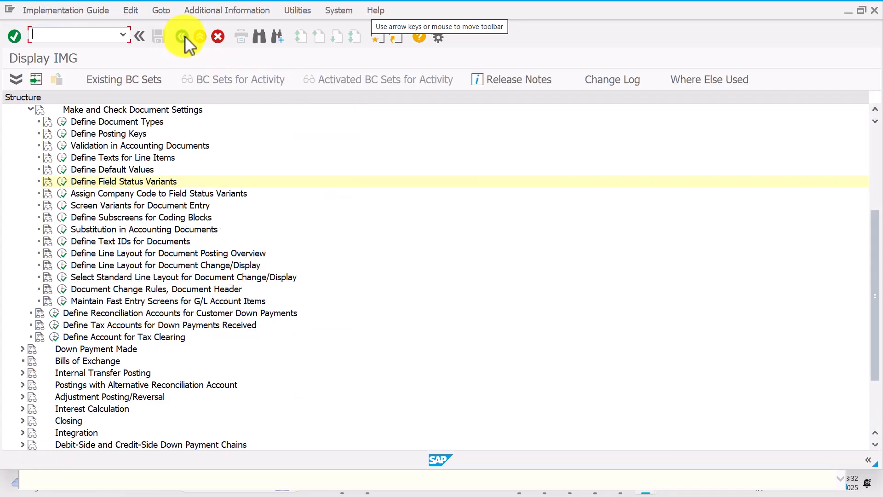
left_click(184, 37)
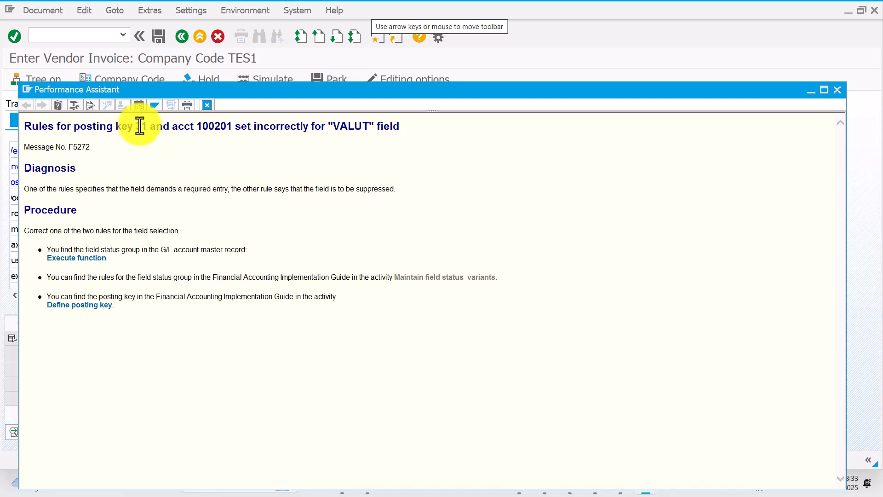
left_click(109, 310)
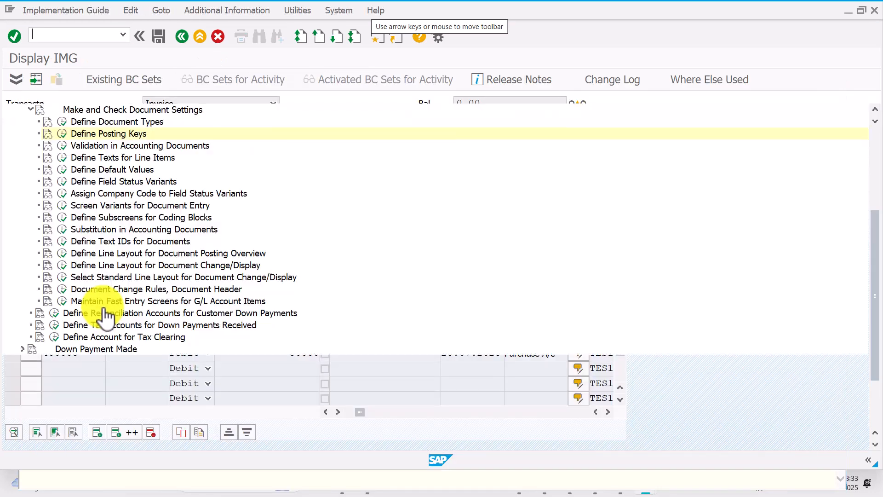
left_click(63, 133)
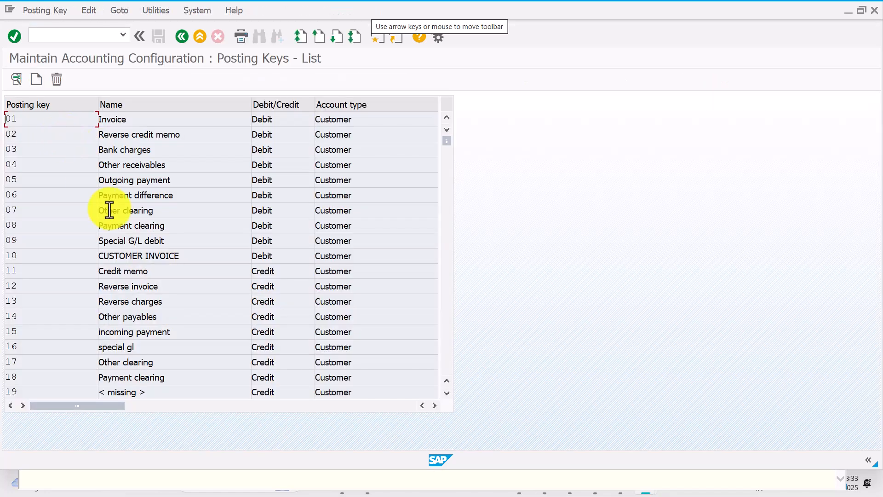
Check posting key 31's General data, Payment transactions, Taxes and Asset Accounting field statuses, then return to the list
left_click(445, 273)
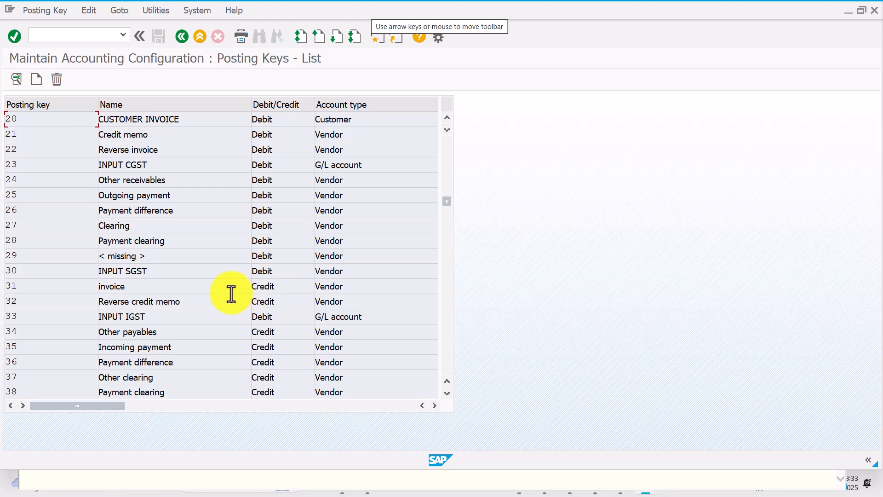
double_click(218, 284)
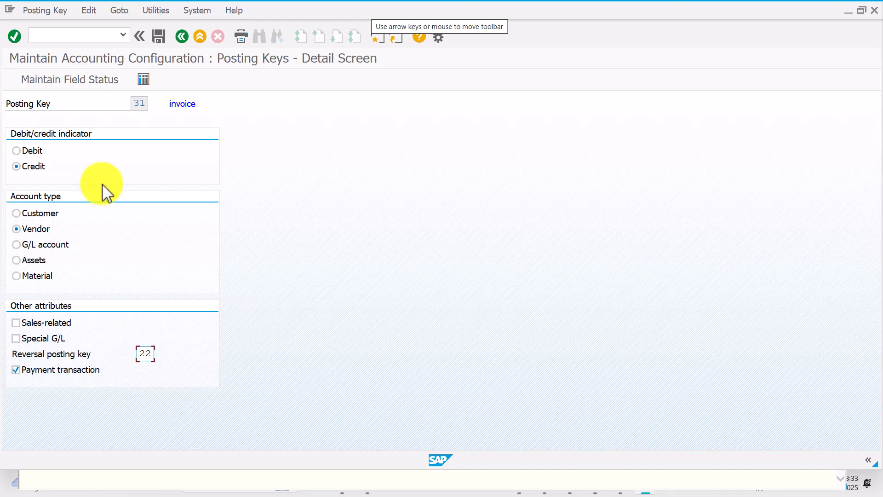
left_click(66, 79)
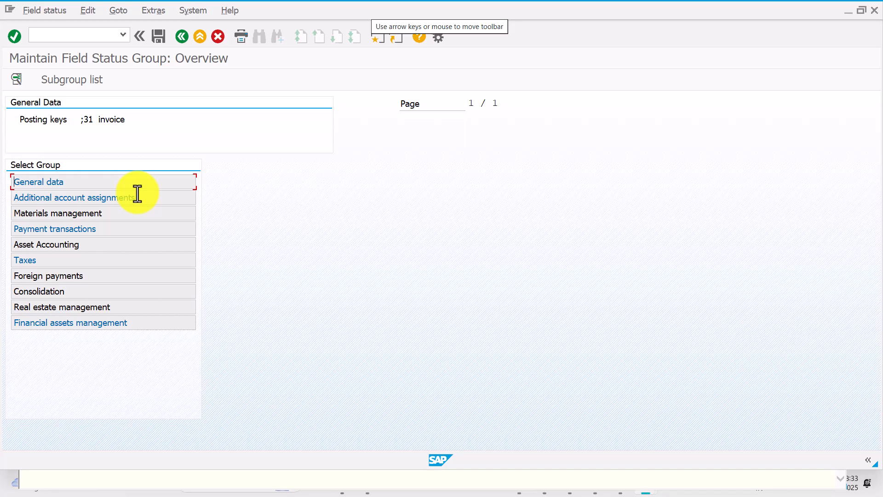
double_click(151, 183)
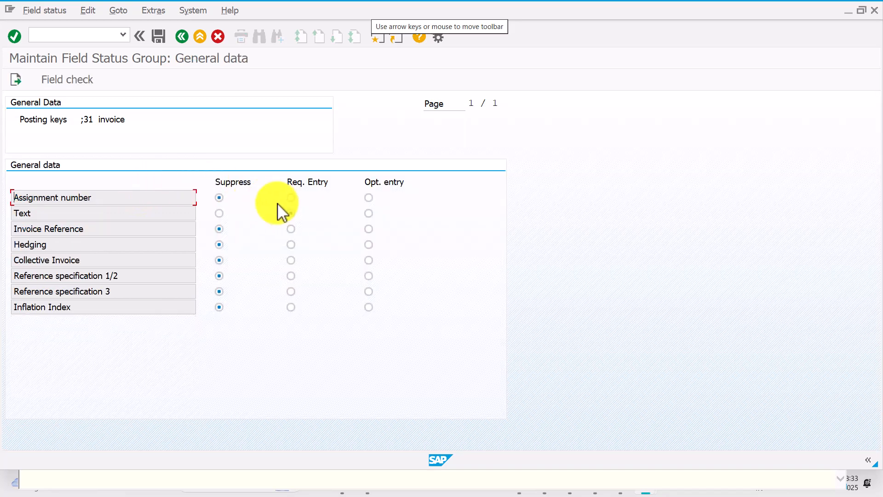
left_click(182, 36)
double_click(141, 227)
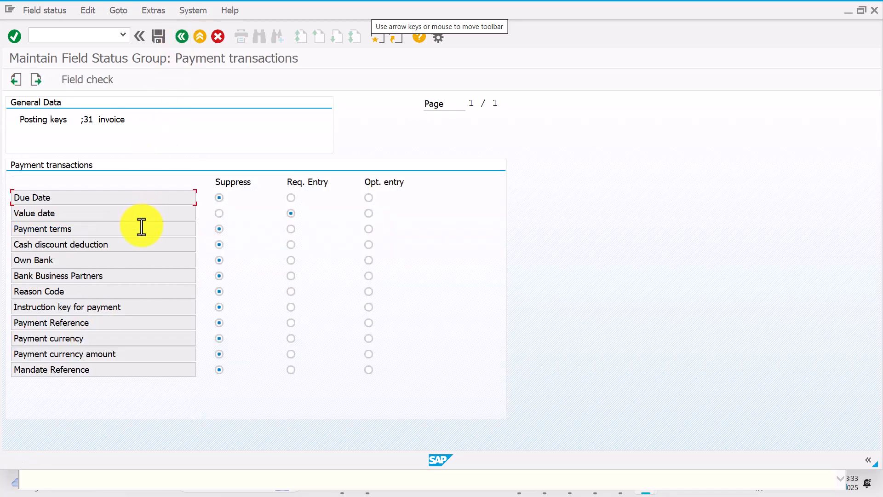
left_click(182, 37)
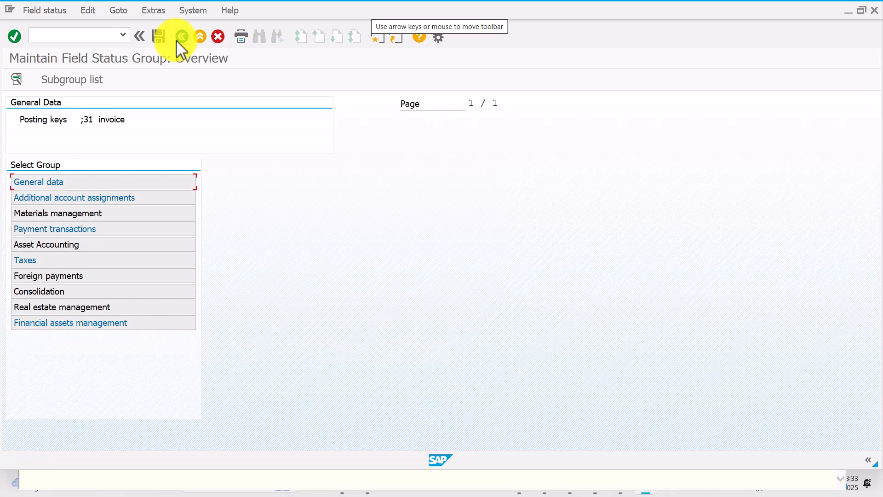
double_click(121, 258)
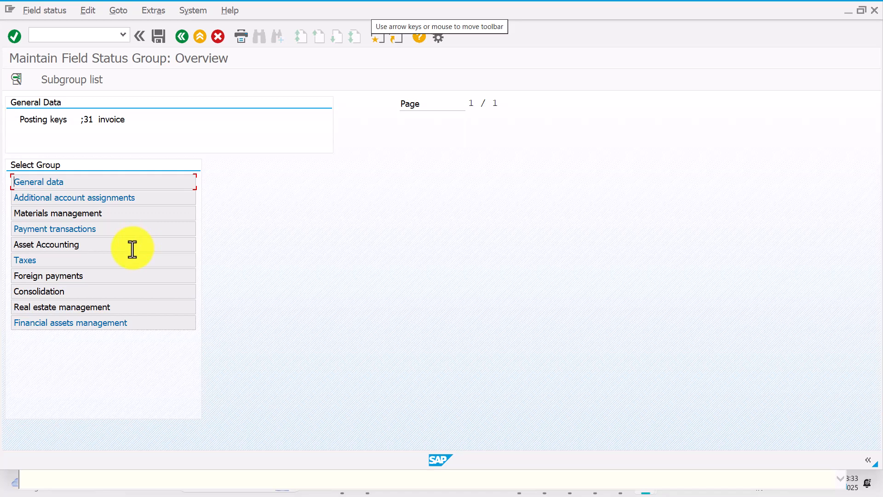
double_click(132, 249)
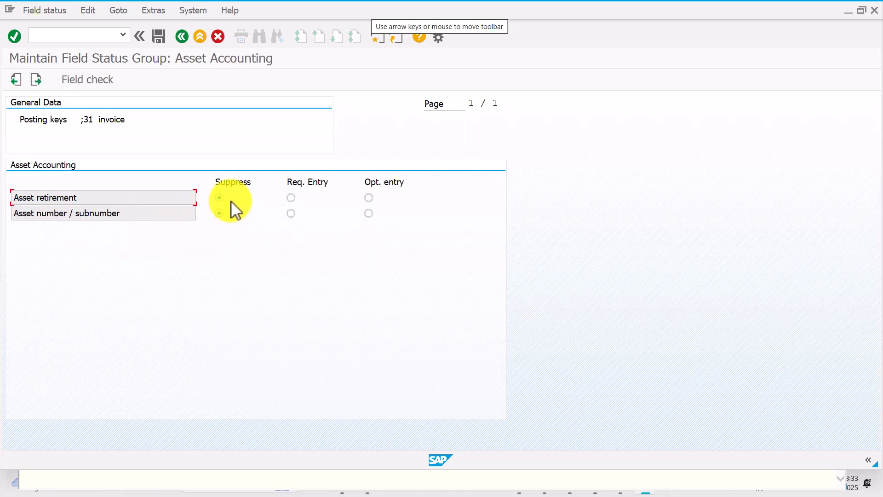
left_click(181, 37)
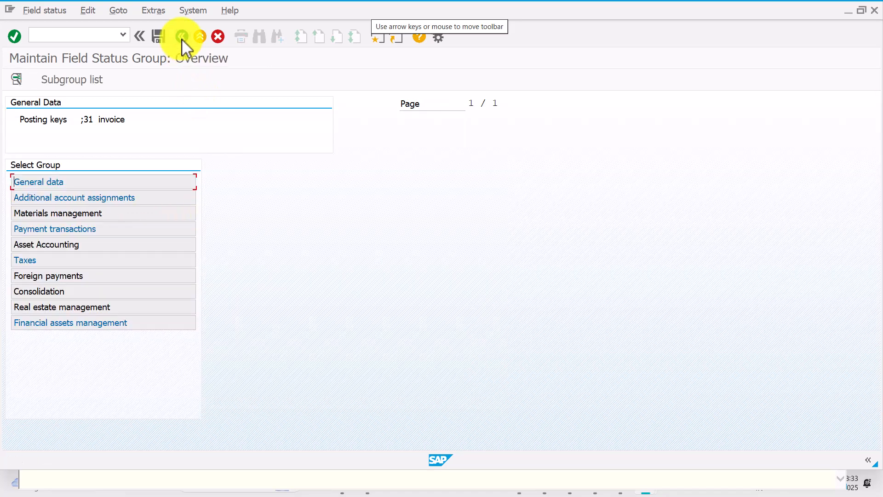
left_click(181, 37)
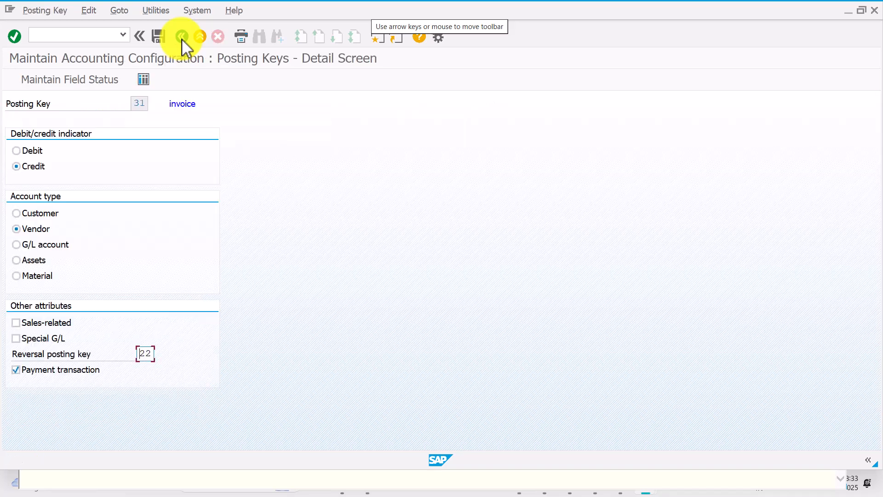
left_click(182, 37)
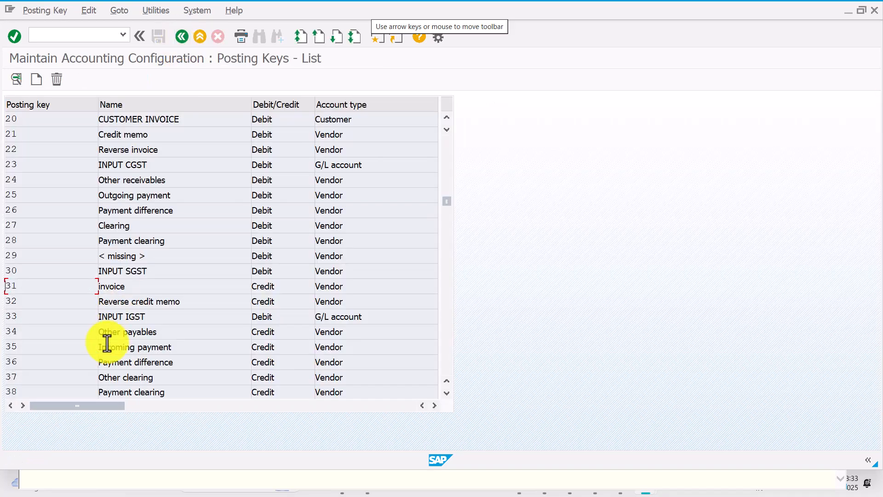
Check posting key 22 Reverse invoice's General data, Payment transactions and Asset Accounting field statuses
double_click(183, 155)
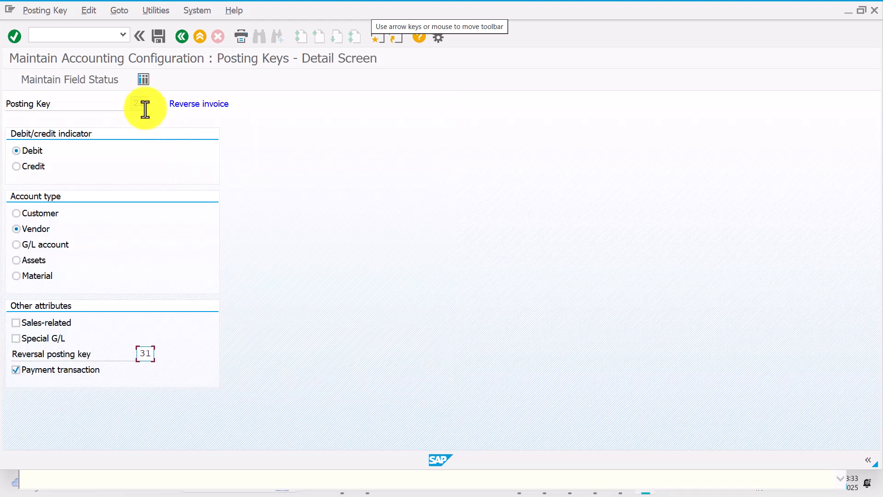
left_click(145, 354)
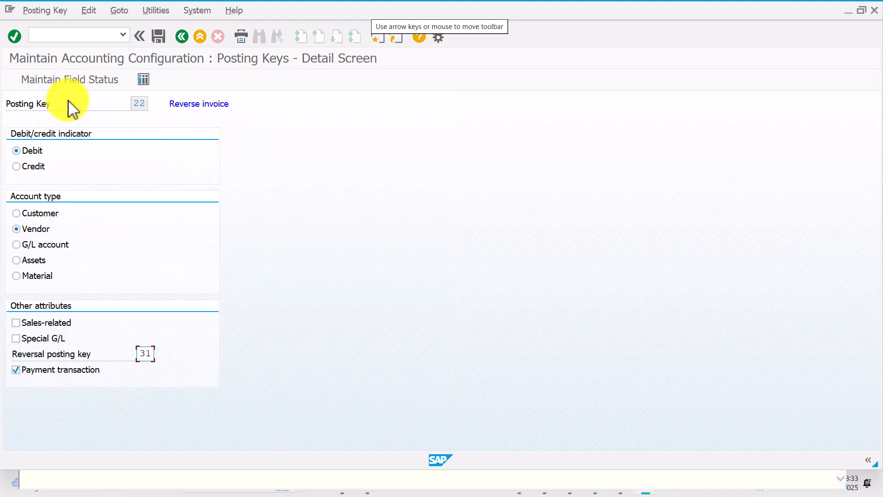
left_click(83, 87)
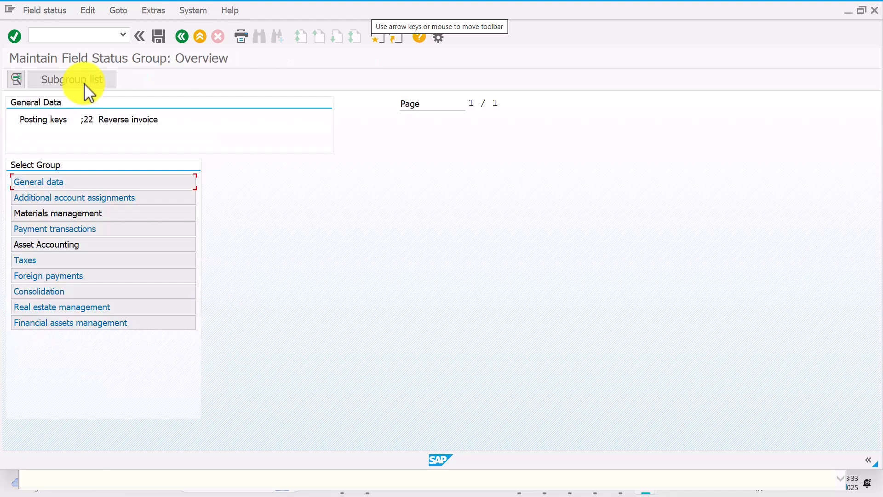
double_click(122, 182)
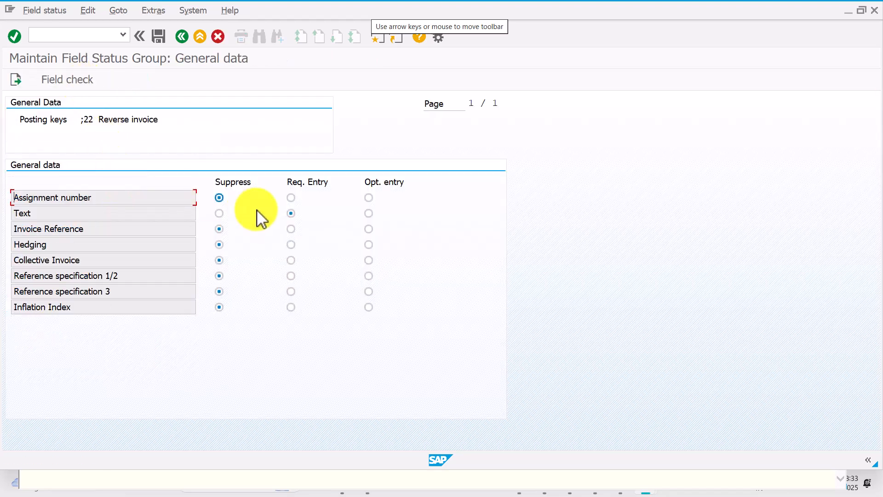
left_click(183, 38)
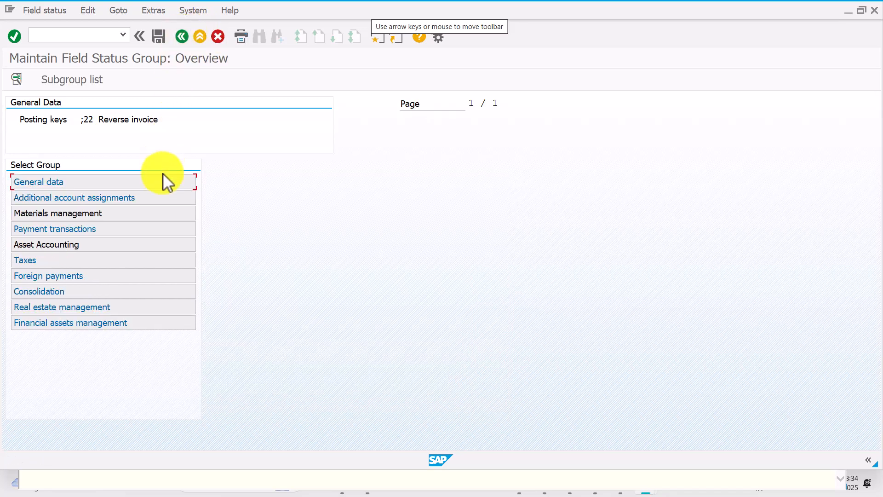
double_click(166, 231)
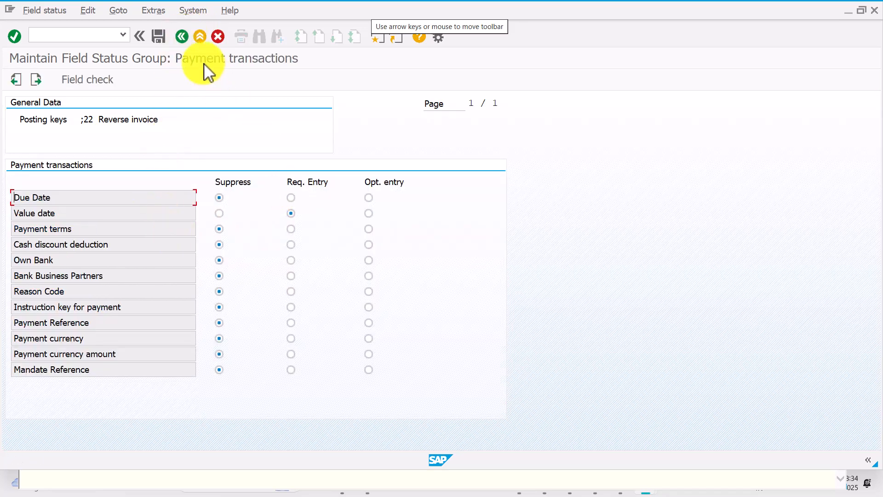
left_click(183, 37)
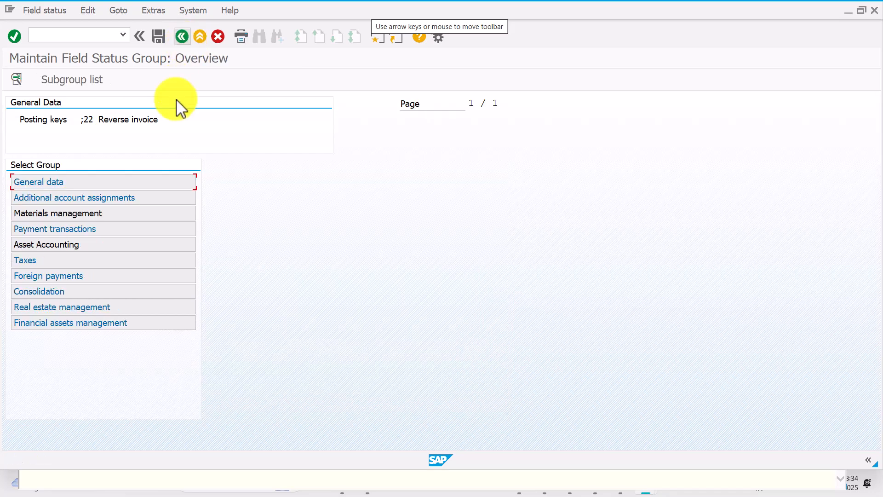
double_click(147, 245)
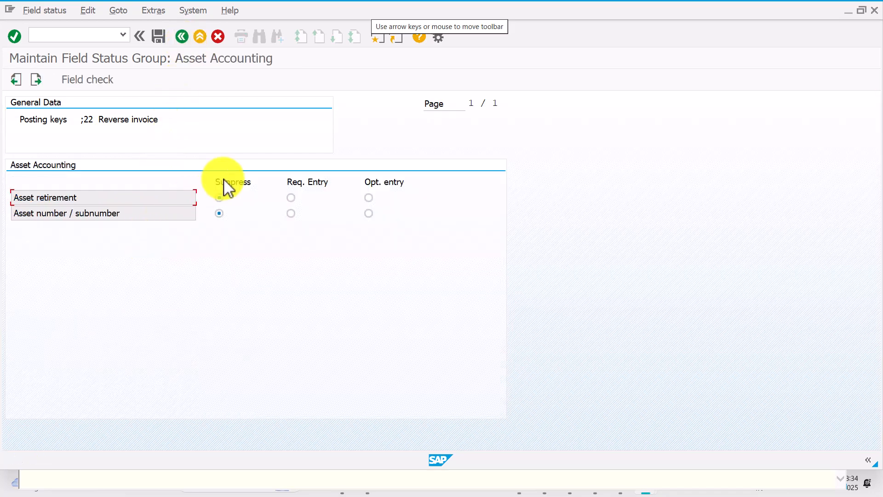
left_click(183, 36)
Go back through the posting keys and IMG screens to the vendor invoice entry
left_click(186, 40)
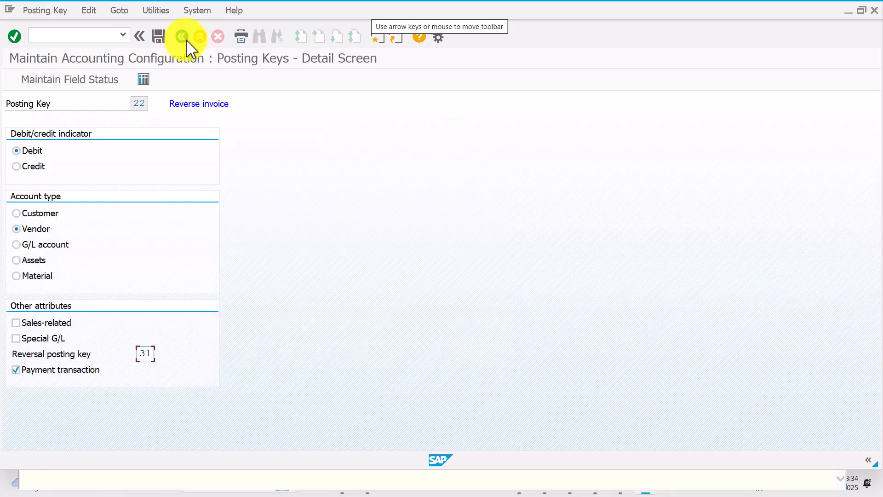
left_click(187, 40)
left_click(186, 40)
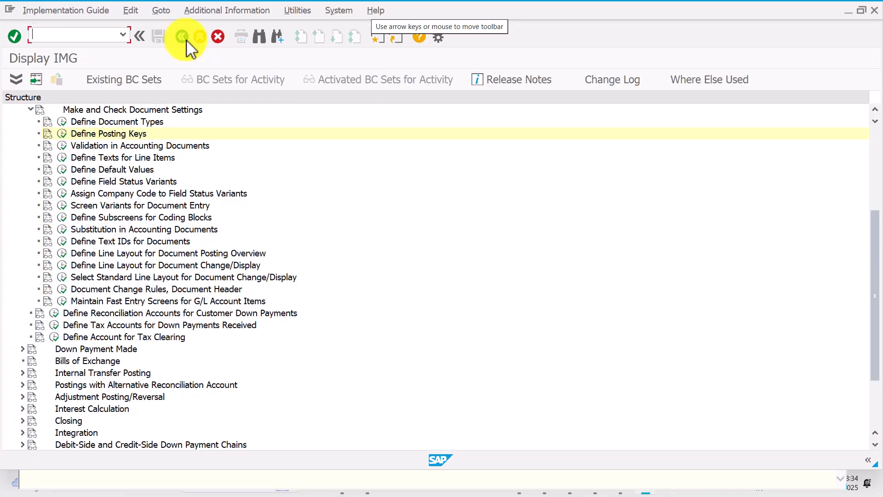
left_click(187, 40)
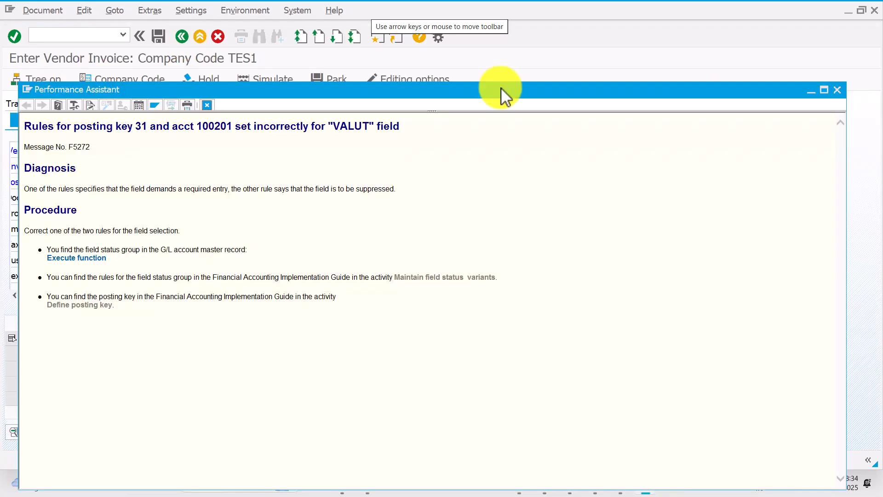
Close the error help and restart vendor invoice entry with /nfb60
left_click(842, 90)
left_click(98, 32)
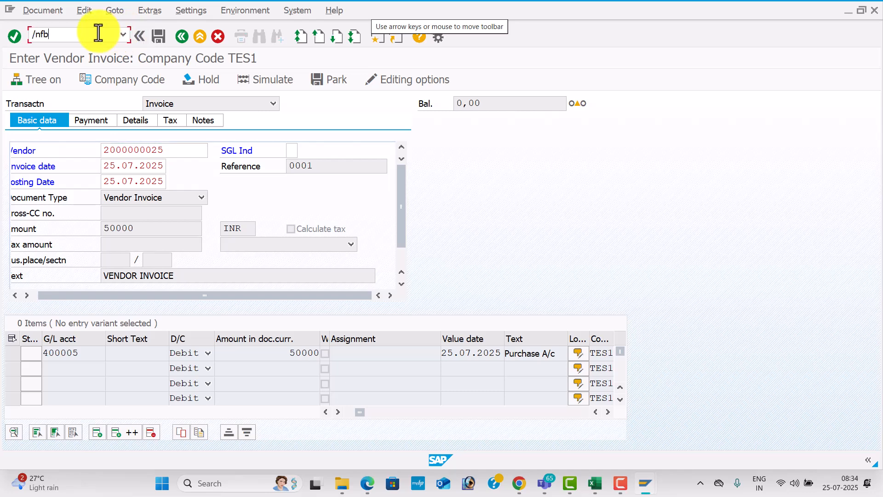
key("Return")
Fill the invoice header: vendor, invoice date, reference, amount 50000 and text VENDOR INVOICE
key("Down")
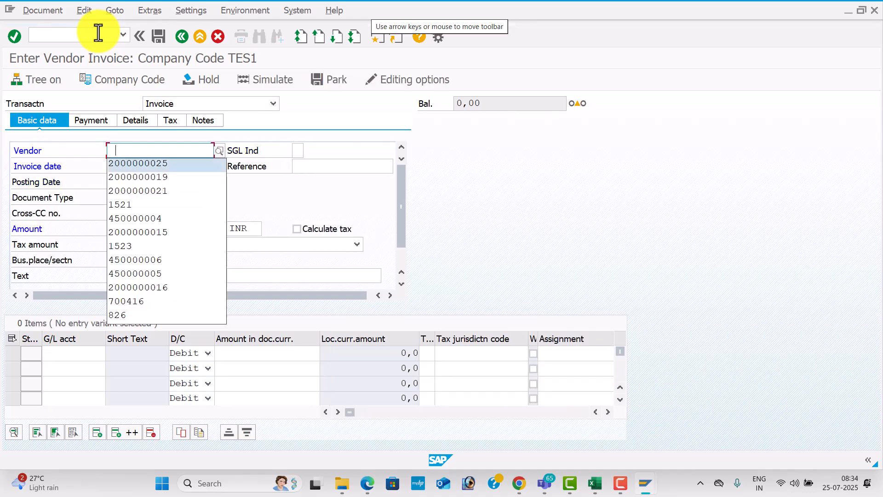
key("Tab")
key("Tab")
key("space")
key("Down")
key("Tab")
key("space")
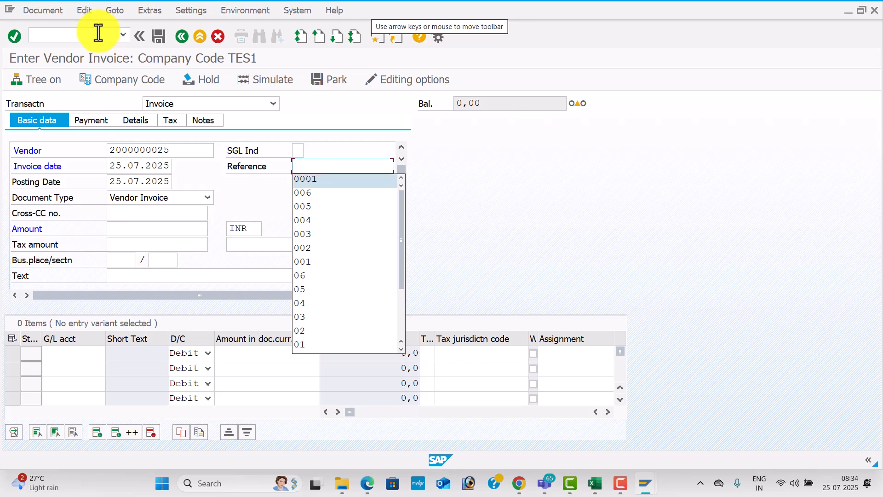
key("Down")
key("Tab")
key("Tab")
key("Tab")
key("Tab")
key("space")
key("Down")
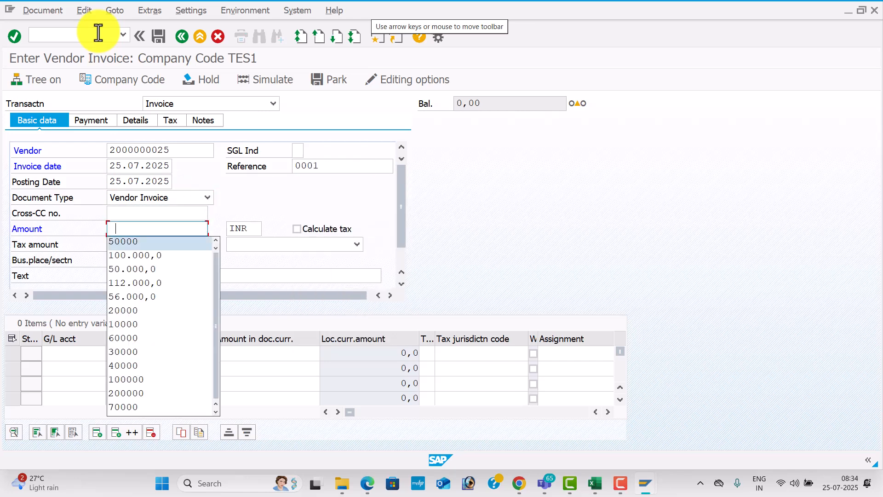
key("Tab")
key("Tab")
key("Tab")
key("Tab")
key("Tab")
key("space")
key("Down")
key("Tab")
Add debit line G/L 400005 for 50000, value date 25.07.2025, text Purchase A/c
key("space")
key("Down")
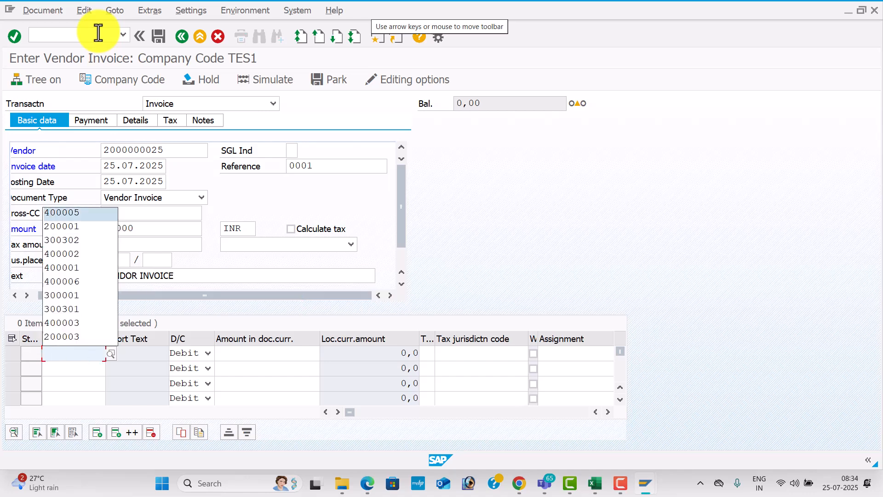
key("Tab")
key("Tab")
key("space")
key("Down")
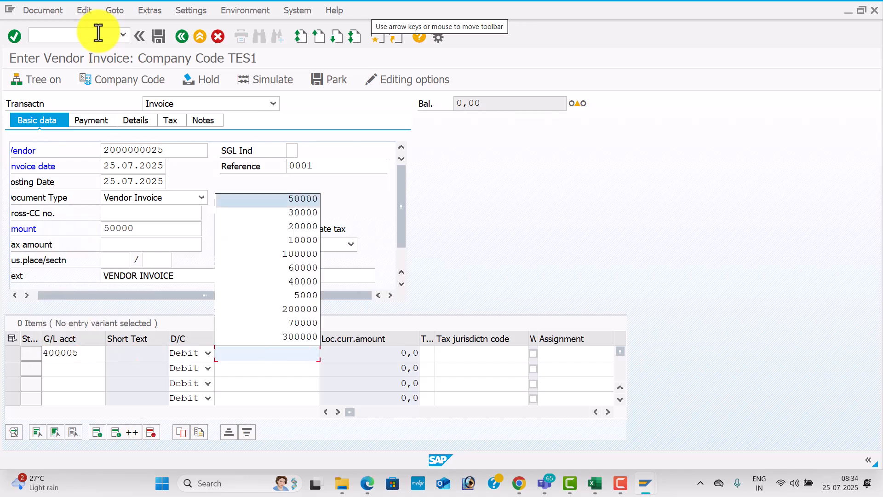
key("Tab")
key("Tab")
key("Down")
key("Down")
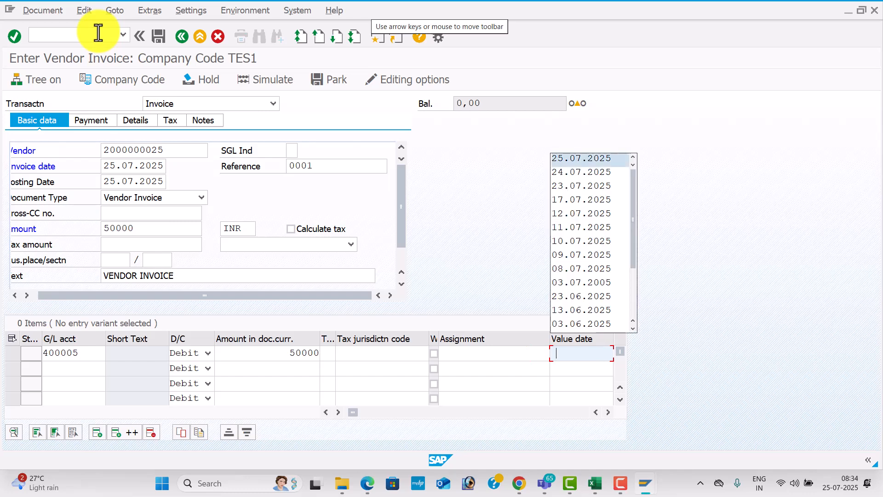
key("Tab")
key("Down")
key("Down")
key("Tab")
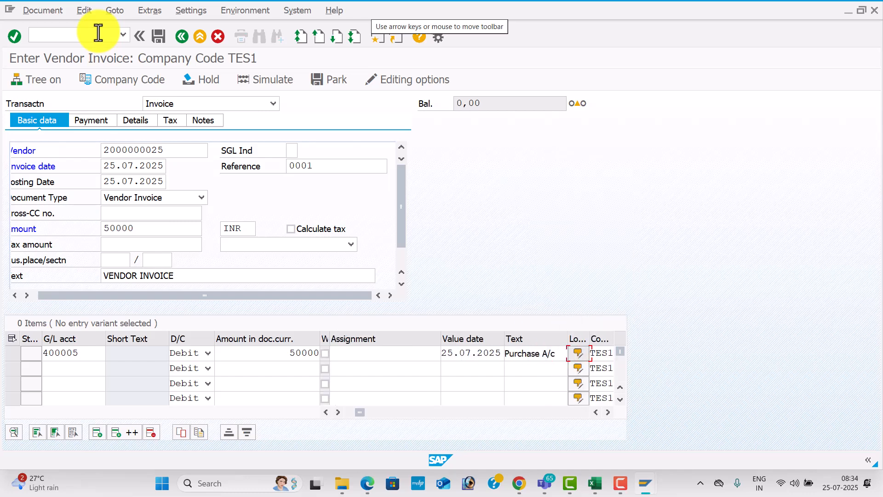
key("Return")
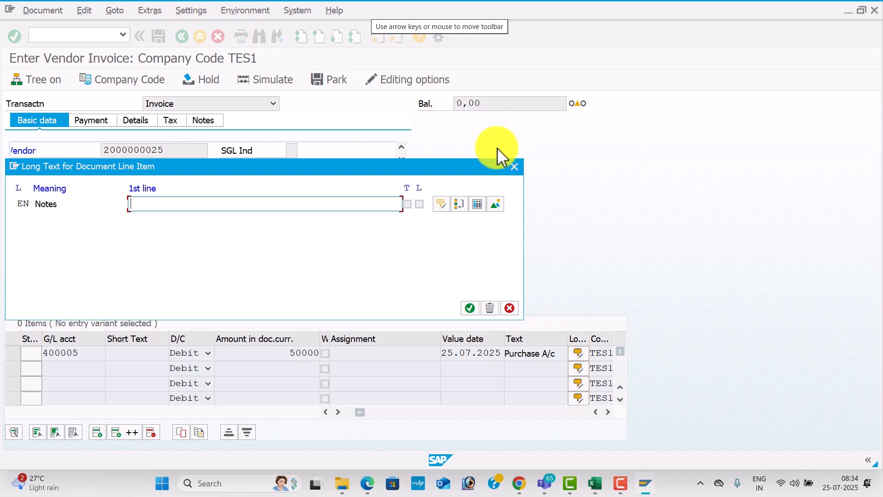
Check and simulate the 50000 INR invoice line, then post it as document 1001 in TES1
left_click(514, 164)
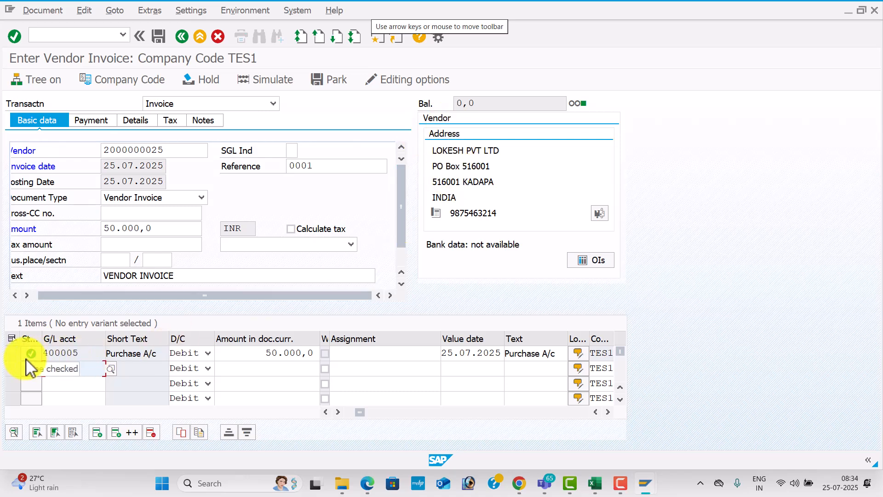
left_click(265, 82)
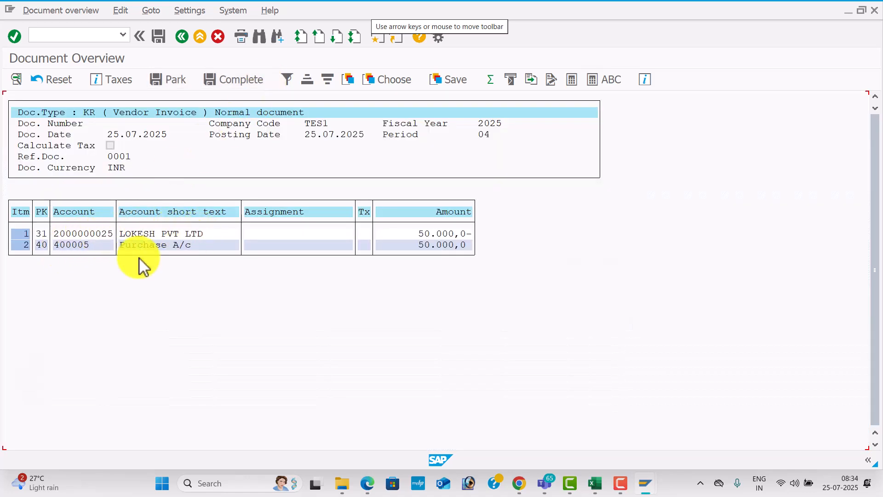
left_click(165, 38)
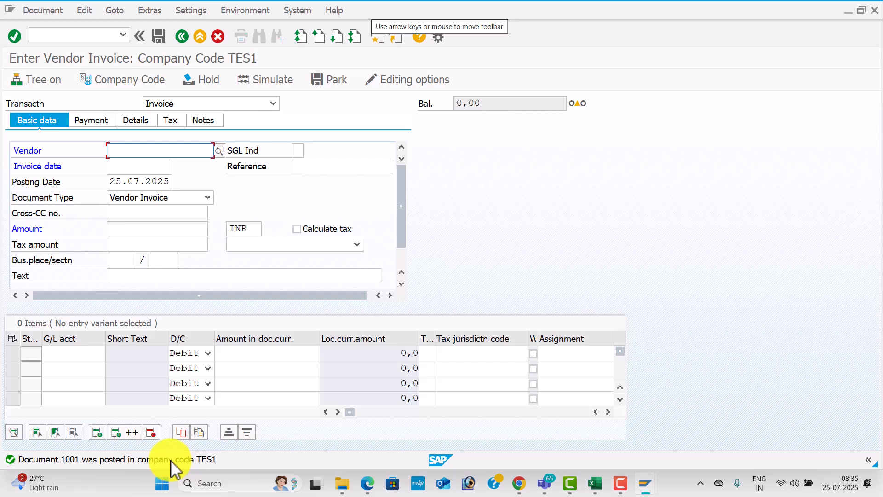
Fill the vendor and invoice date 25.07.2025 from history, and set reference 0002
key("space")
key("Down")
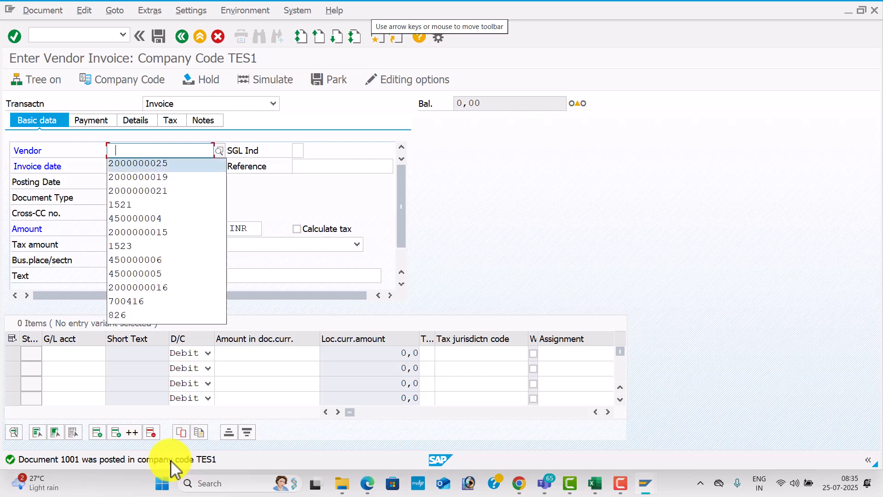
key("Tab")
key("Tab")
key("Down")
key("Tab")
key("Down")
key("Tab")
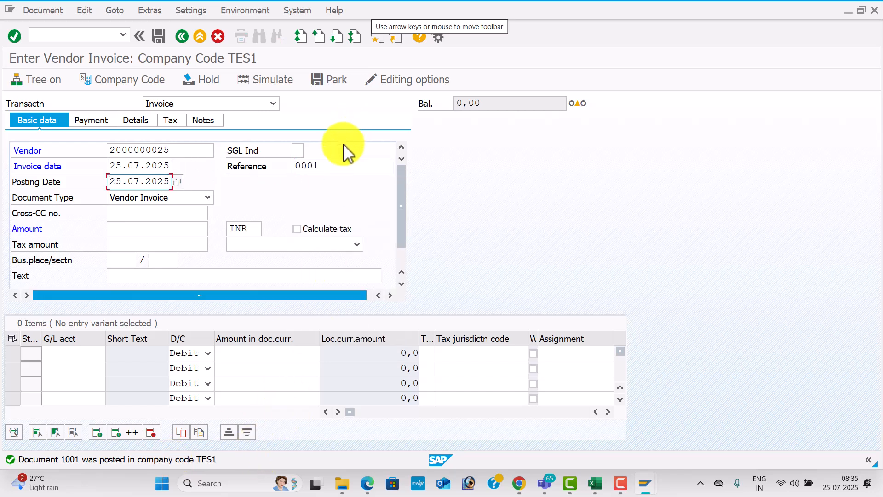
left_click(338, 164)
type("2")
key("Tab")
key("Tab")
key("Tab")
key("Tab")
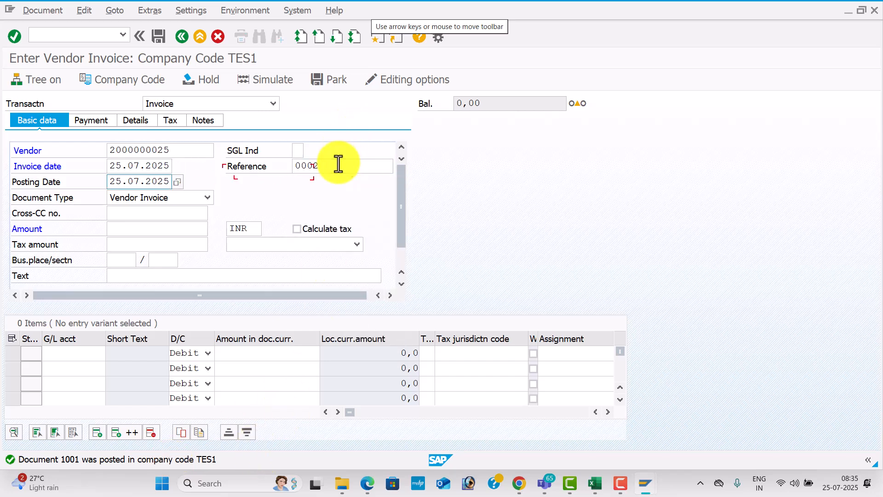
Enter invoice amount 100000 and header text VENDOR INVOICE
key("Down")
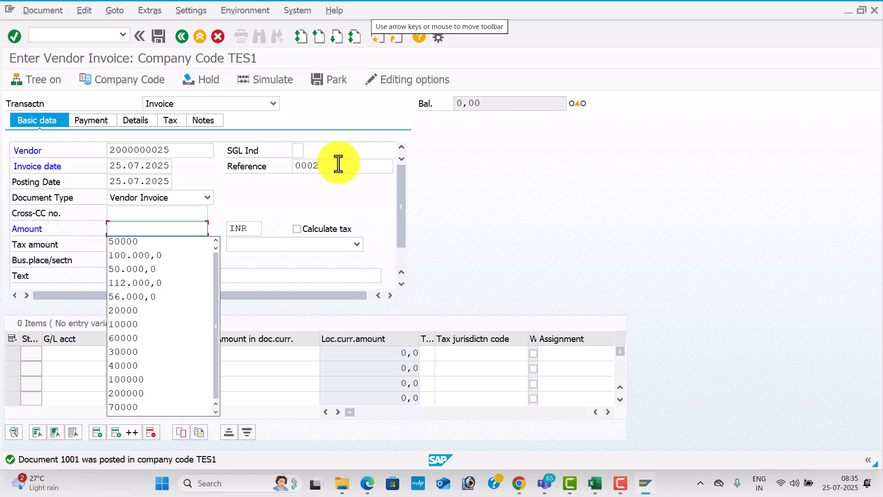
key("Down")
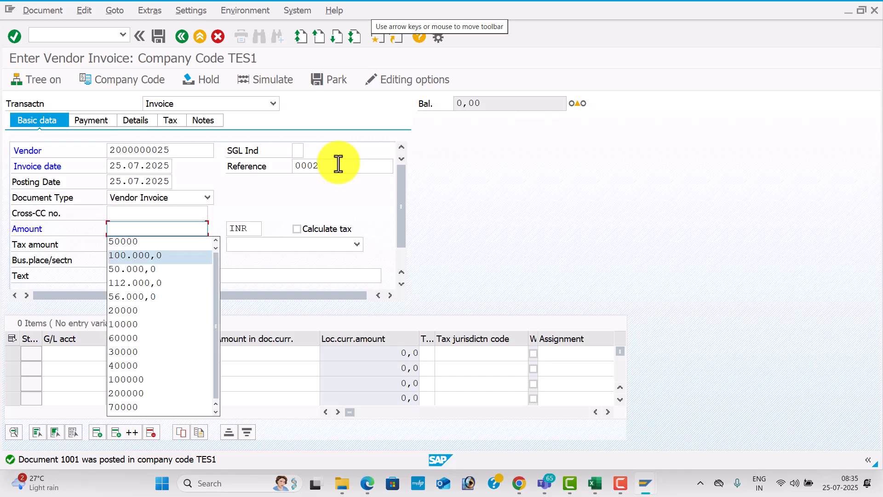
key("Down")
key("Down")
key("Down")
key("Down")
key("Down")
key("Down")
key("Down")
key("Down")
key("Down")
key("Down")
key("Up")
key("Tab")
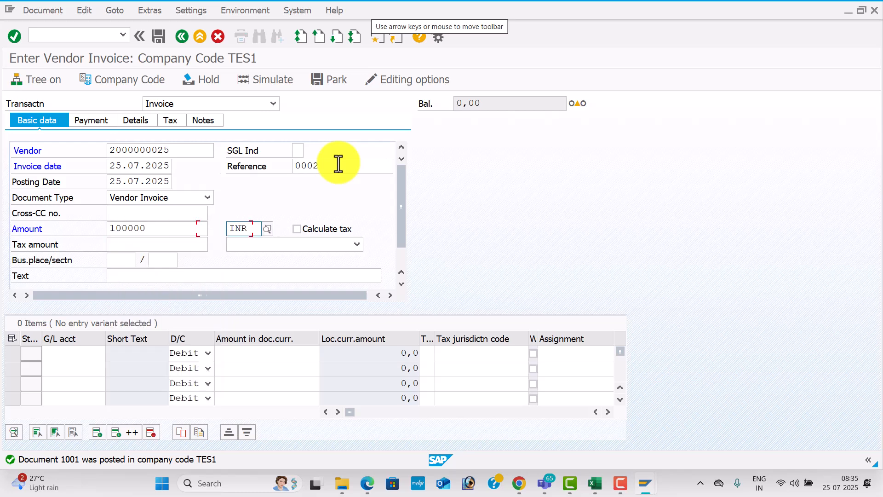
key("Tab")
key("Tab")
key("Tab")
key("Tab")
key("Down")
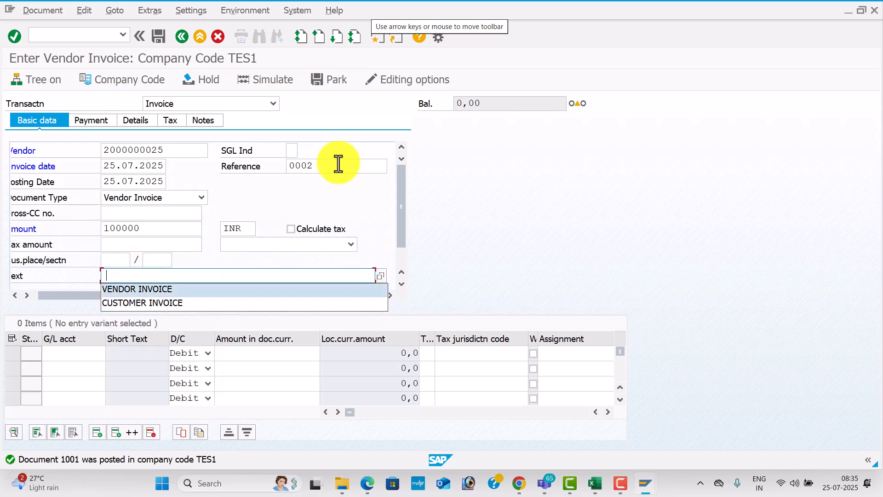
key("Tab")
Add a debit line to G/L 400005 for 100000 with value date and item text
key("Down")
key("Down")
key("Tab")
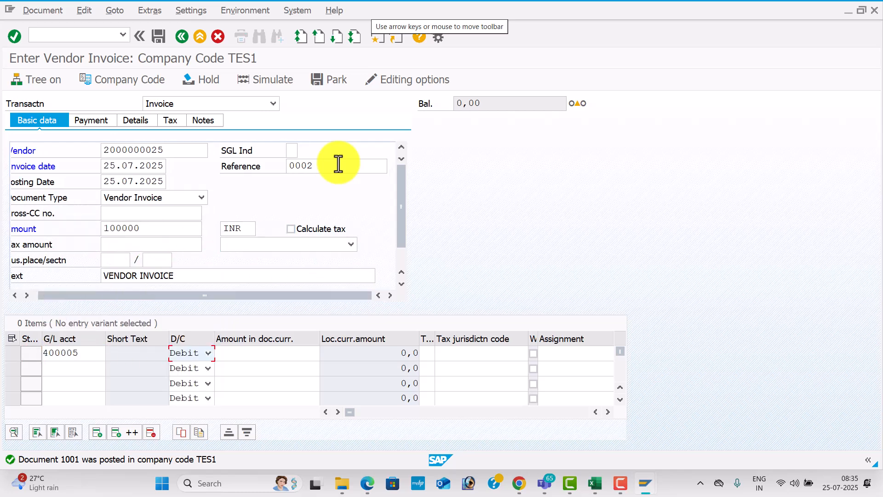
key("Tab")
key("Down")
type("10")
key("Down")
key("Down")
key("Tab")
key("Tab")
key("Tab")
key("Tab")
key("Tab")
key("Down")
key("Down")
key("Tab")
key("Down")
key("Down")
key("Tab")
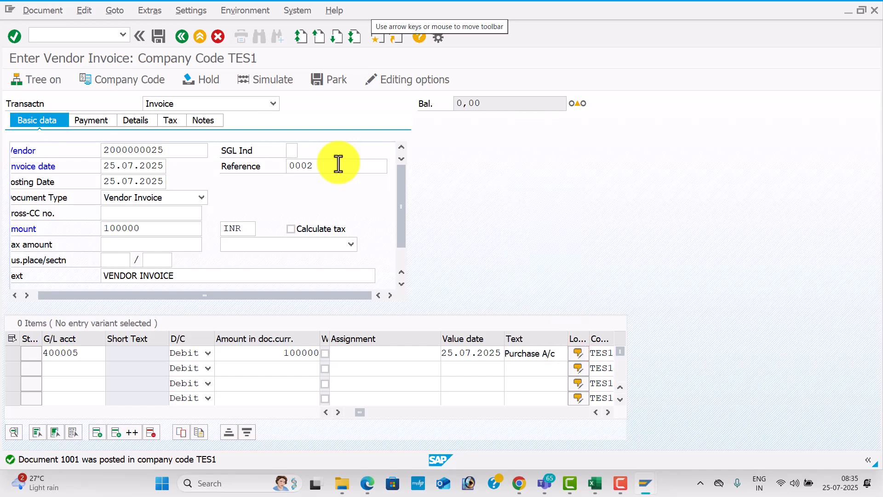
key("Return")
Simulate the 100000 INR invoice and post it as document 1002
left_click(519, 166)
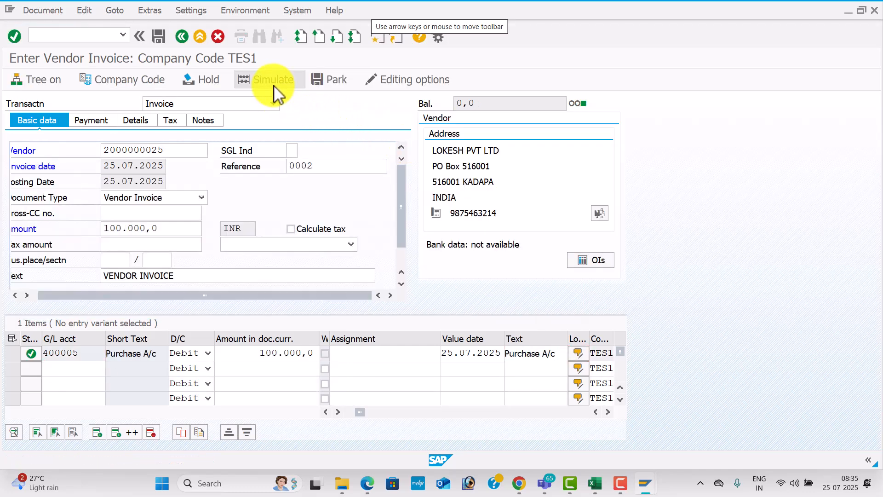
left_click(274, 83)
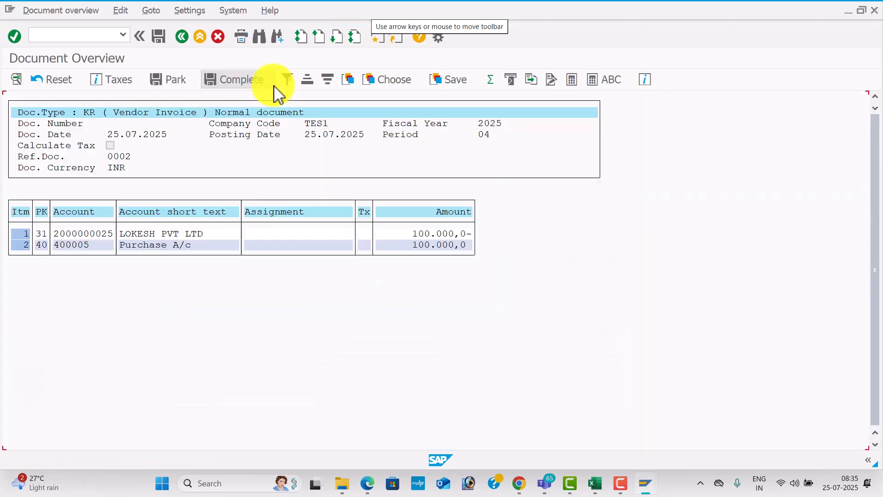
left_click(158, 37)
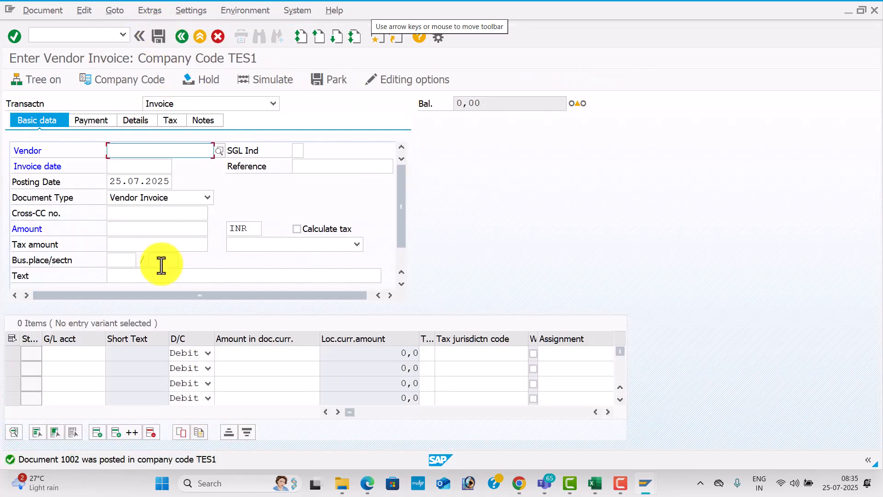
Fill the vendor, invoice date 25.07.2025 and reference from history
key("space")
key("Down")
key("Tab")
key("Tab")
key("space")
key("Down")
key("Tab")
key("space")
key("Down")
key("Tab")
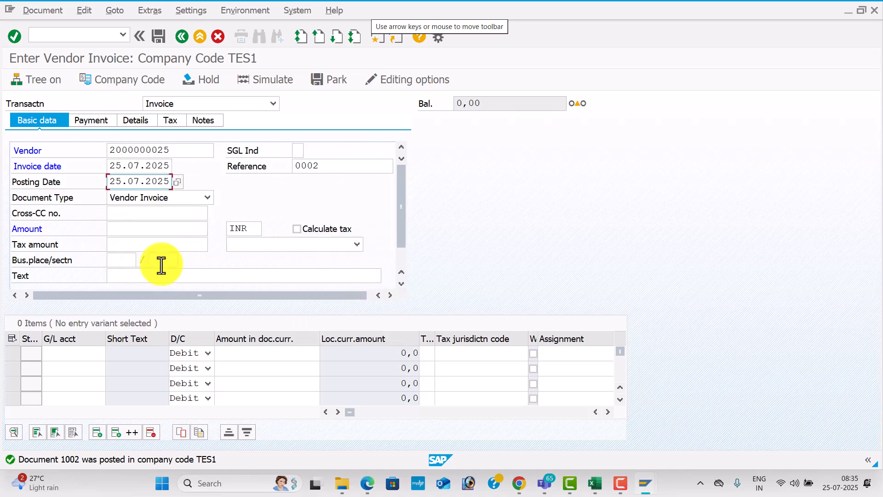
Change the reference to 0003, enter amount 20000 and header text VENDOR INVOICE
left_click(325, 167)
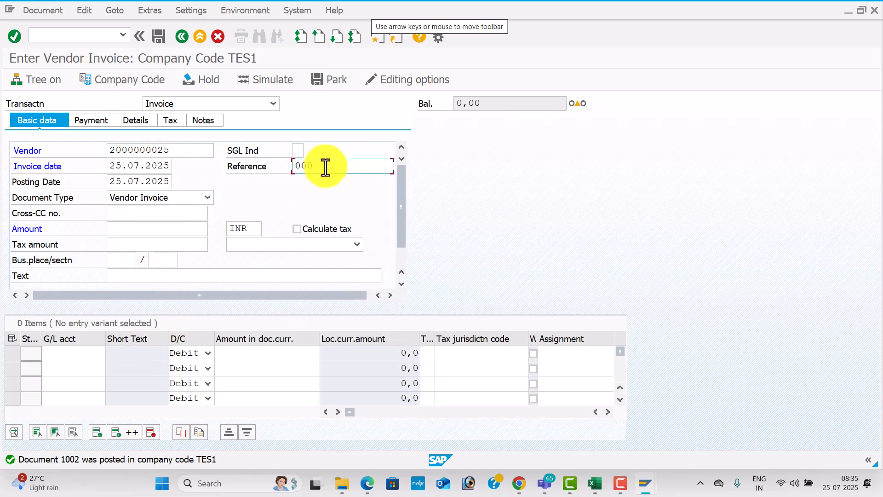
key("Tab")
key("Tab")
key("Tab")
key("Tab")
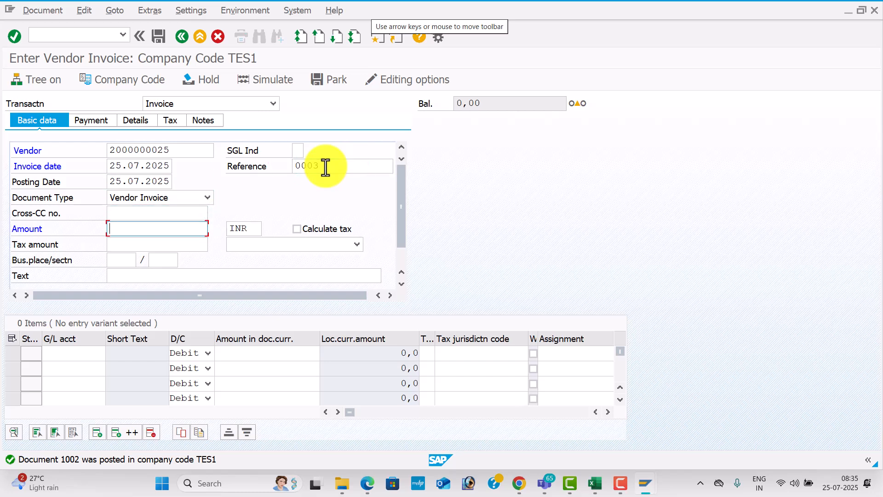
type("2")
key("Down")
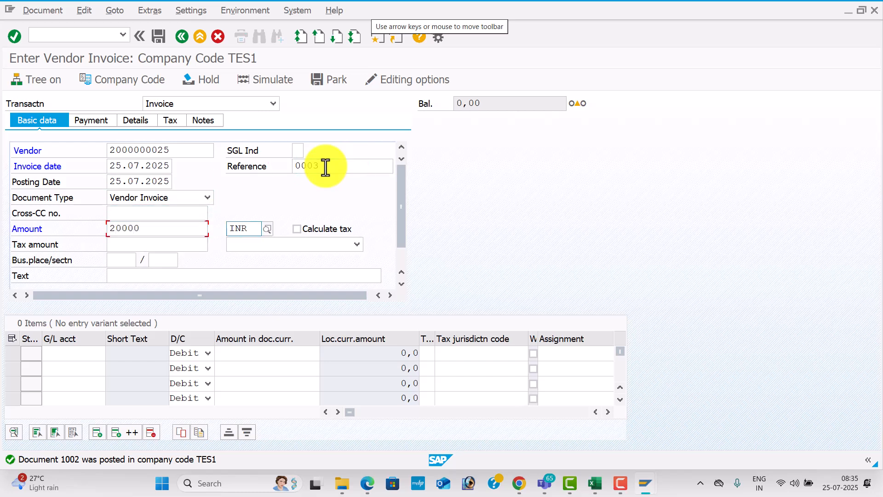
key("Tab")
key("Tab")
key("Tab")
key("Tab")
key("Tab")
key("Tab")
key("Tab")
key("Down")
key("Down")
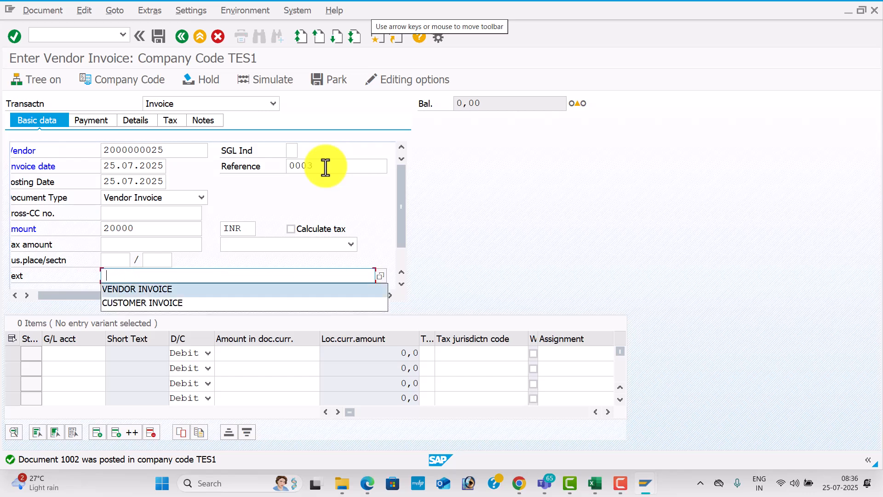
Add a debit line to G/L 400005 for 20000, value date 25.07.2025, item text Purchase A/c
key("Tab")
key("Tab")
key("Down")
key("Down")
key("Tab")
key("Tab")
type("2")
key("Down")
key("Tab")
key("Tab")
key("Tab")
key("Tab")
key("Tab")
key("Down")
key("Down")
key("Tab")
key("Down")
key("Tab")
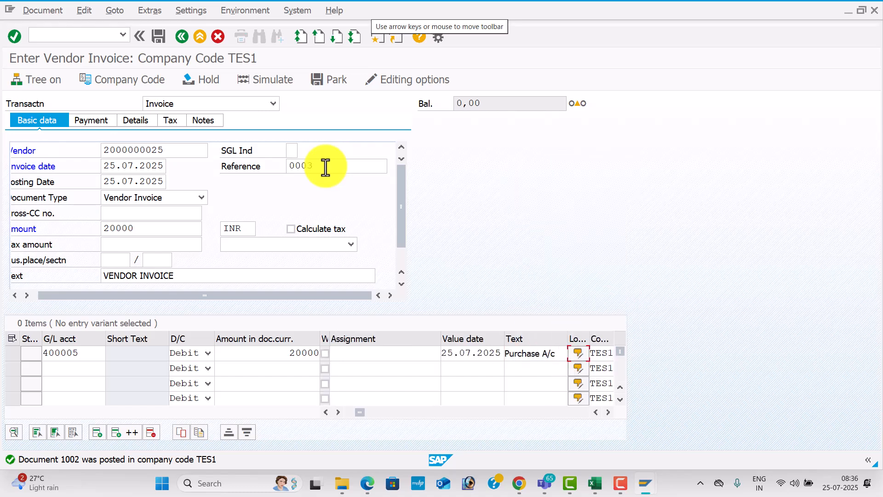
key("Return")
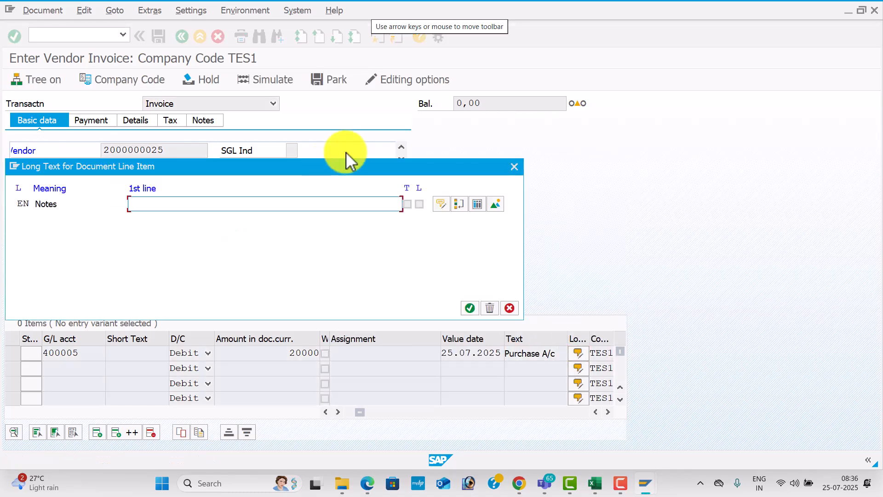
Simulate the 20000 INR invoice and post it as document 1003
left_click(516, 167)
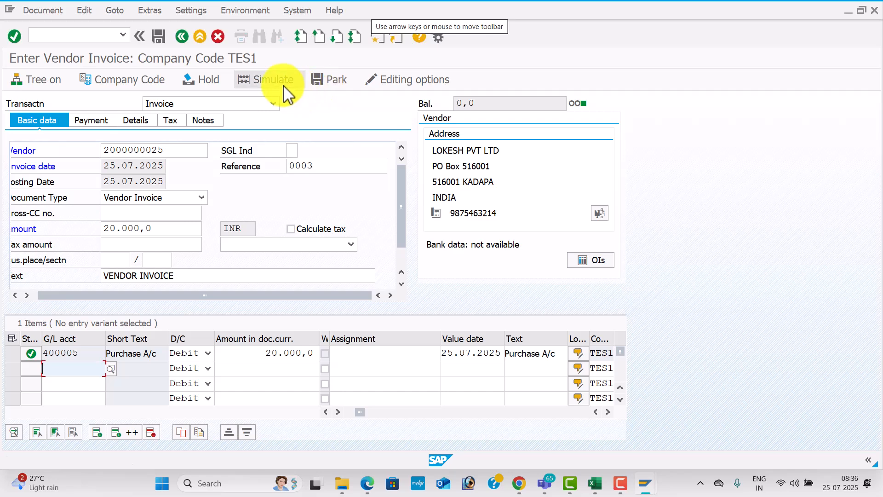
left_click(286, 91)
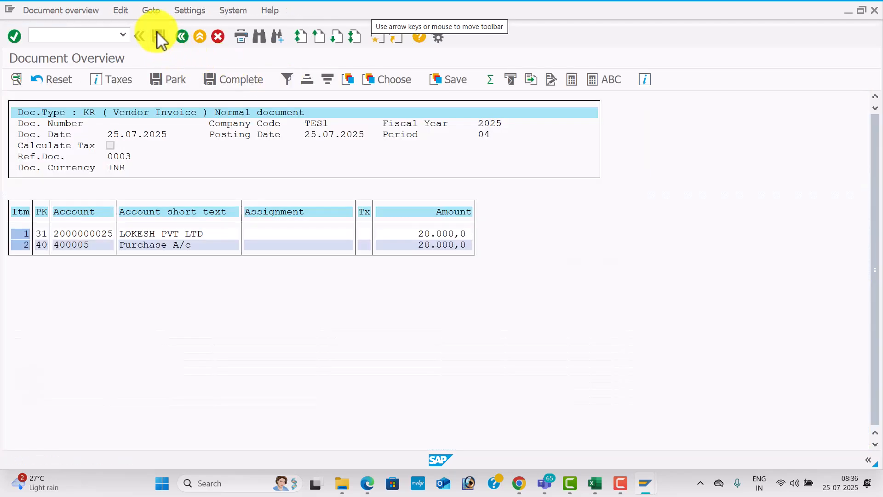
left_click(159, 37)
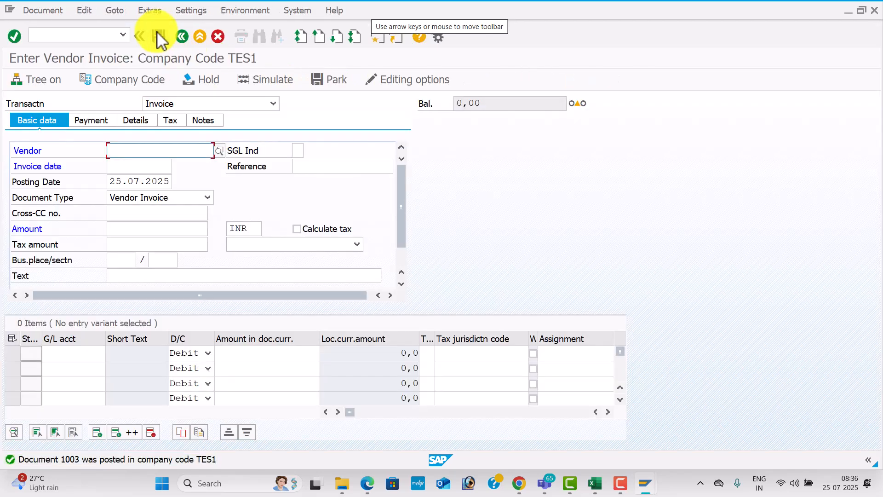
key("alt+Tab")
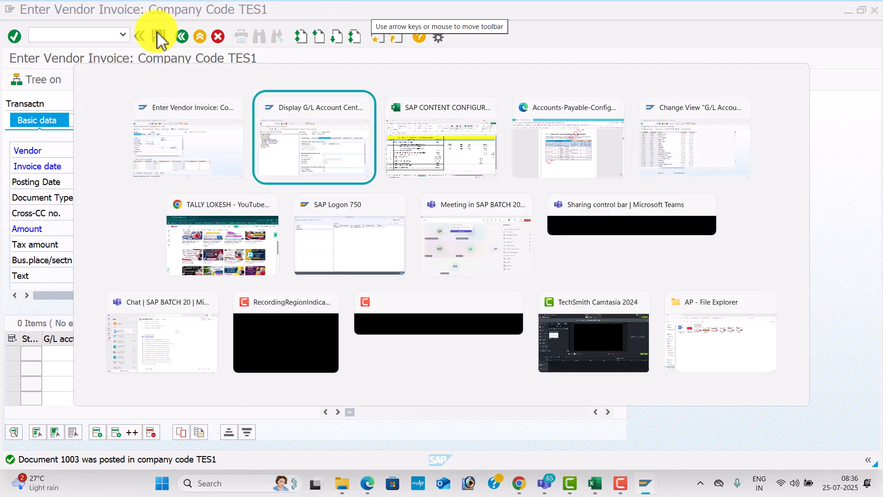
key("alt+Tab")
left_click(440, 339)
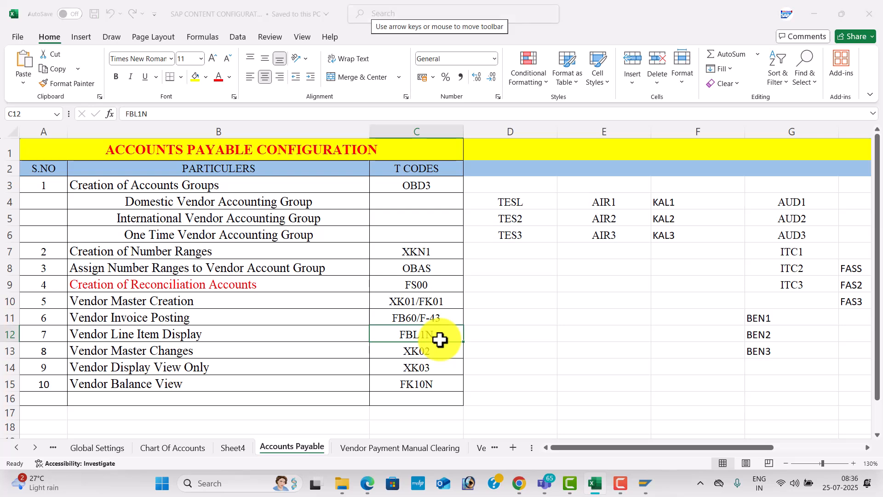
key("alt+Tab")
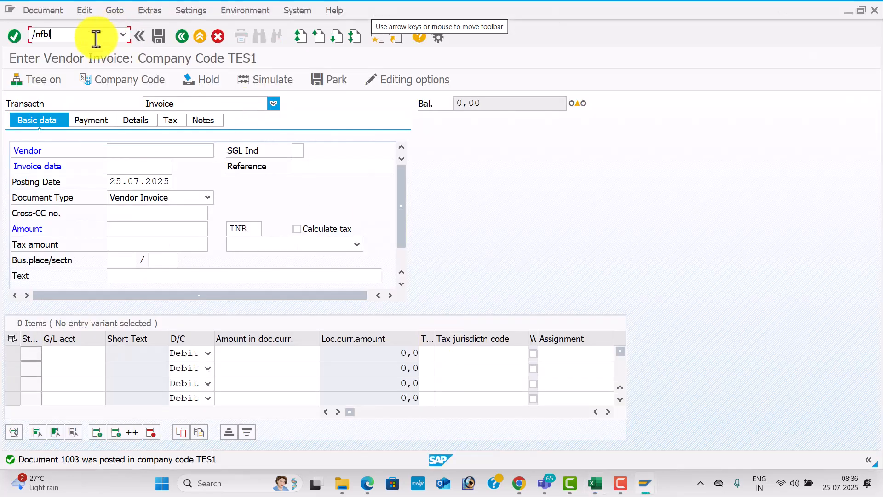
Run FBL1N for the TES1 vendor found via search help, listing items 1001–1003 totalling 170,000 INR
key("Return")
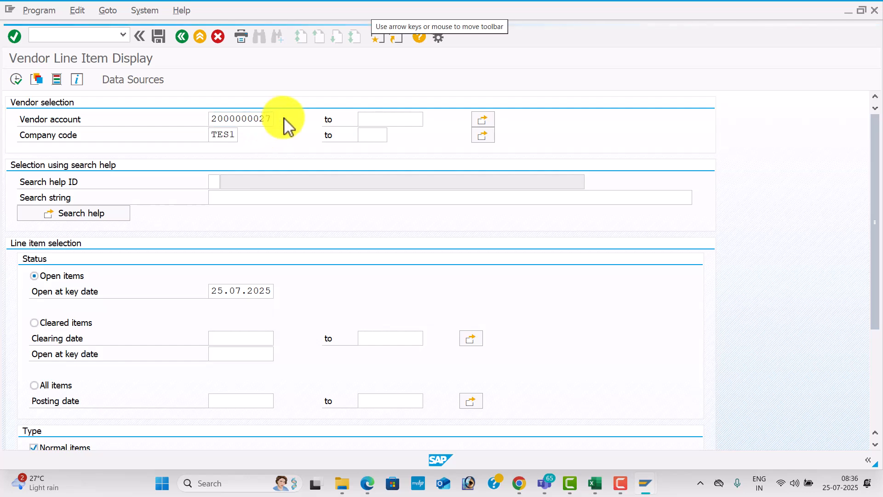
key("F4")
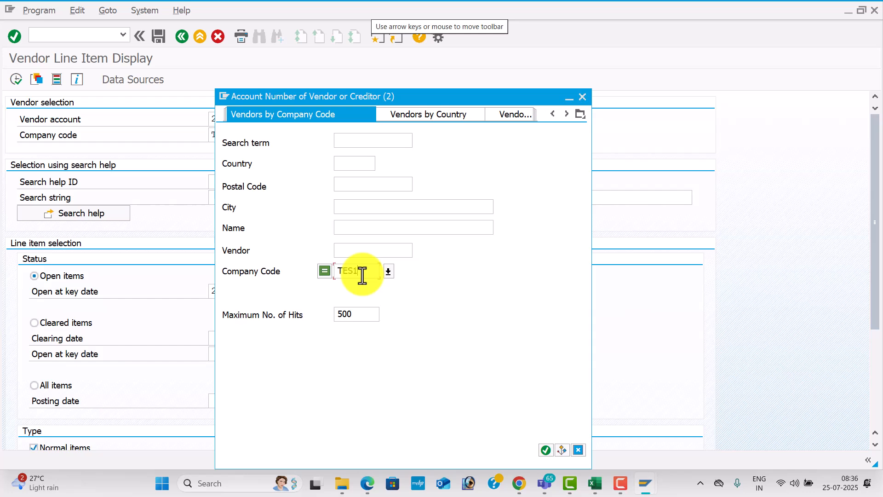
key("Return")
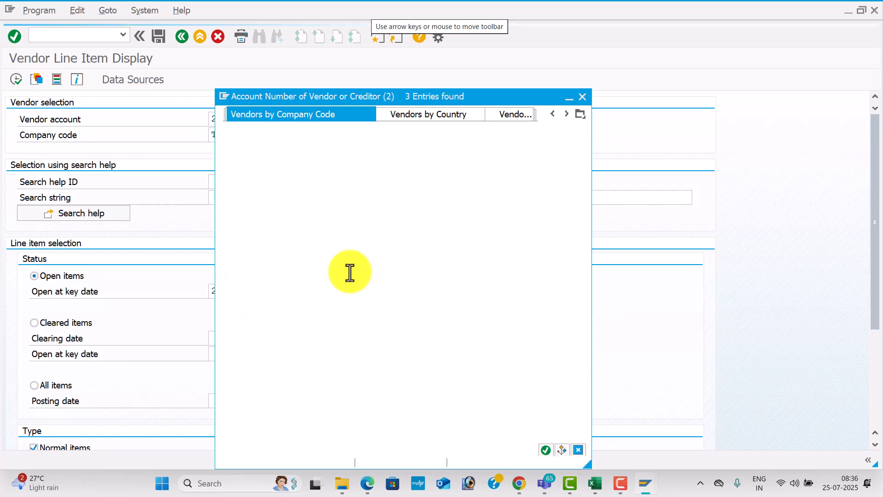
double_click(366, 110)
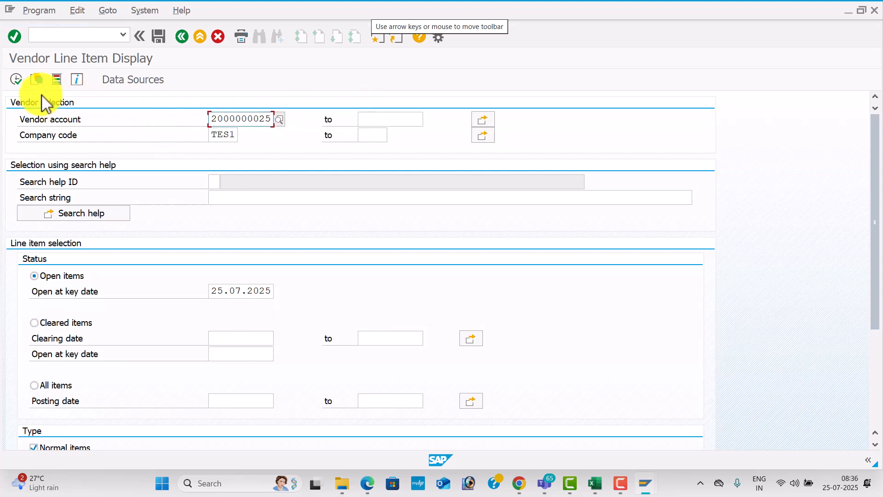
left_click(17, 81)
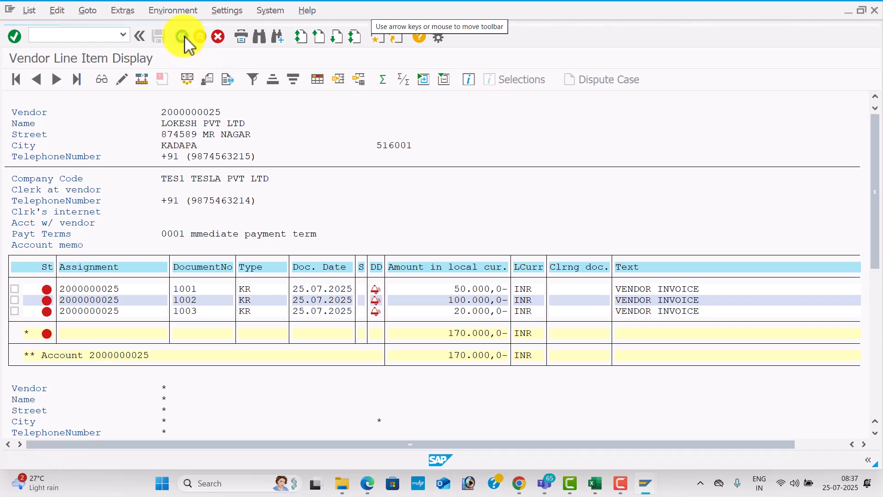
key("alt+Tab")
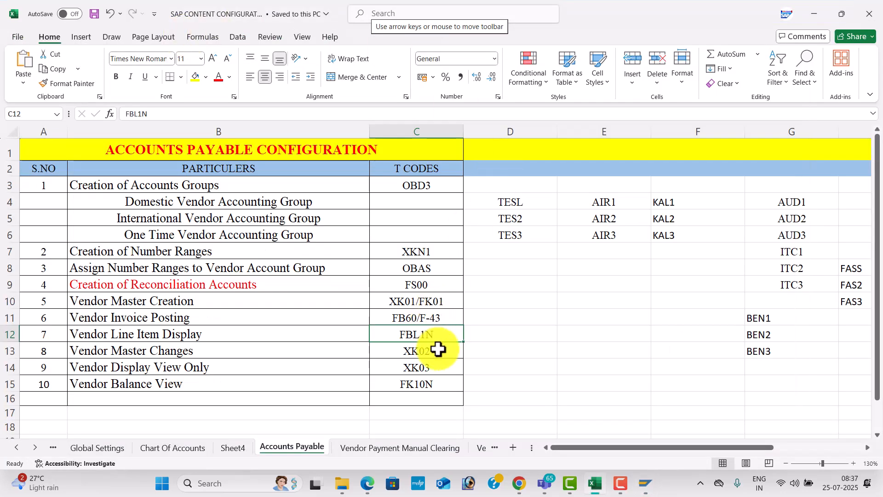
key("alt+Tab")
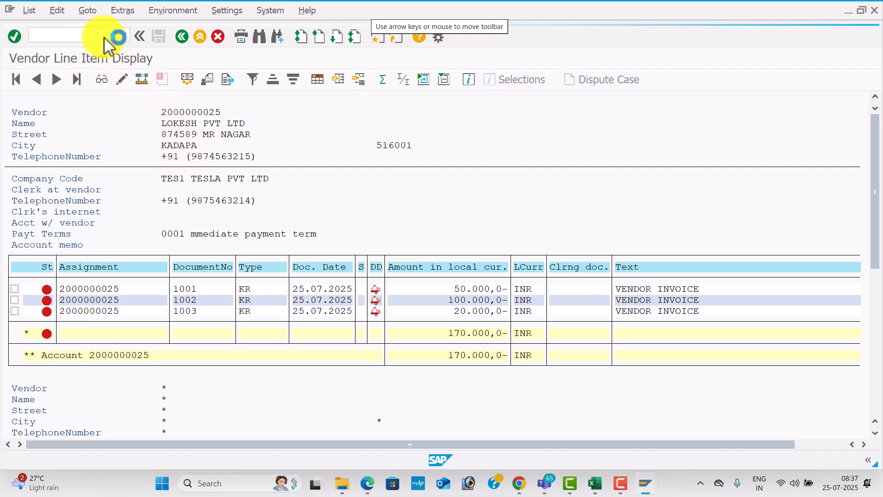
Look up the XK02 code in the Excel sheet, then switch to SAP Logon 750
key("alt+Tab")
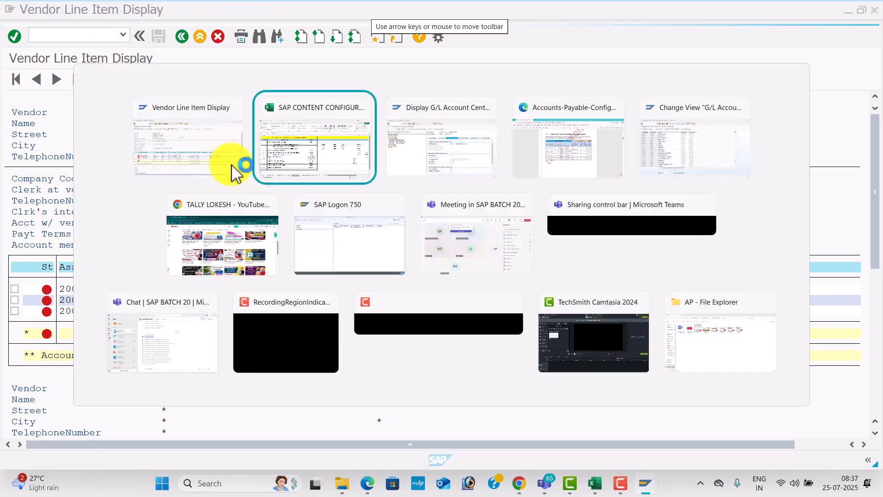
key("alt+Tab")
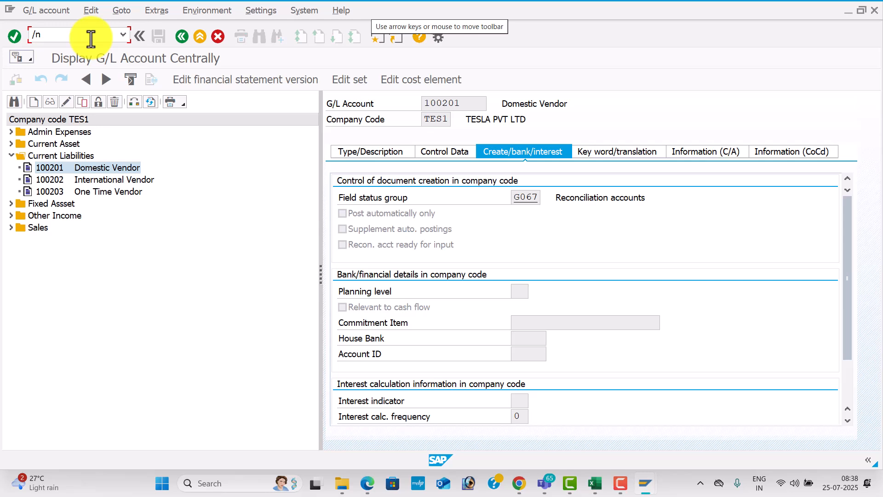
key("Return")
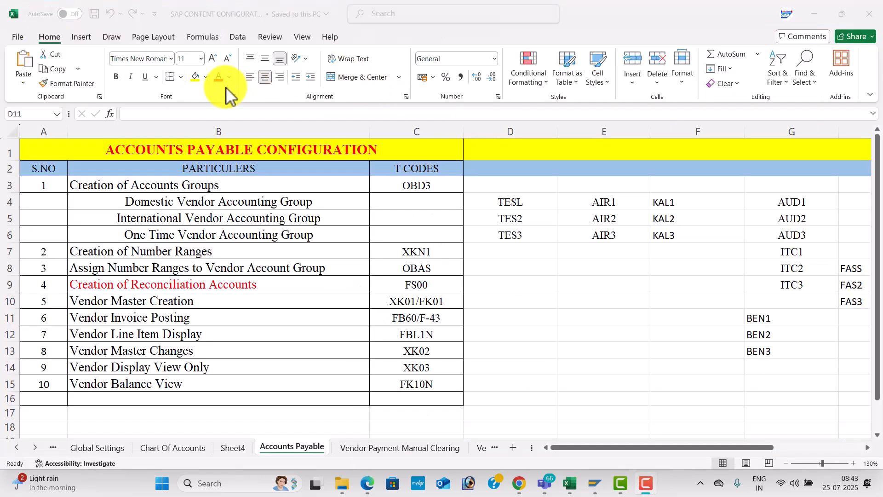
left_click(445, 352)
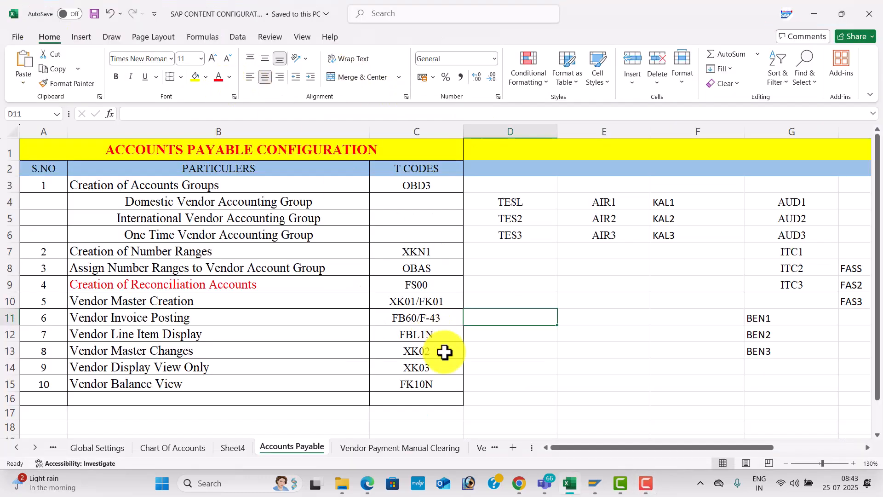
left_click(444, 352)
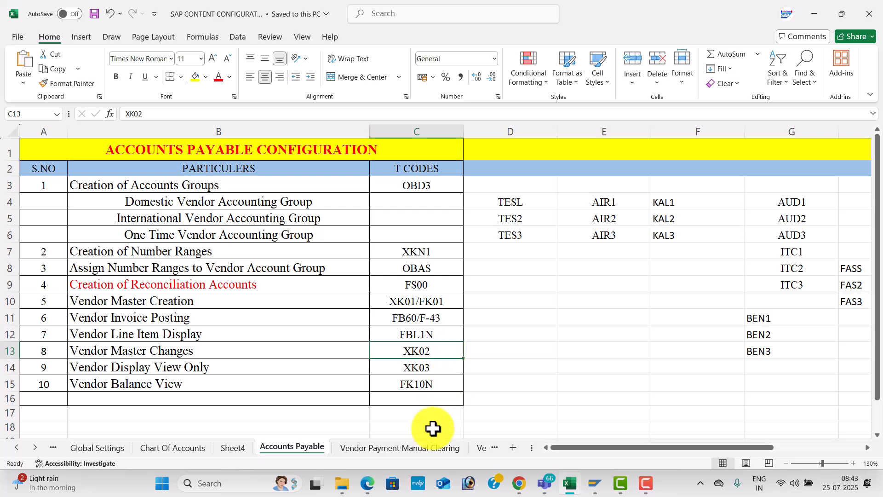
left_click(594, 484)
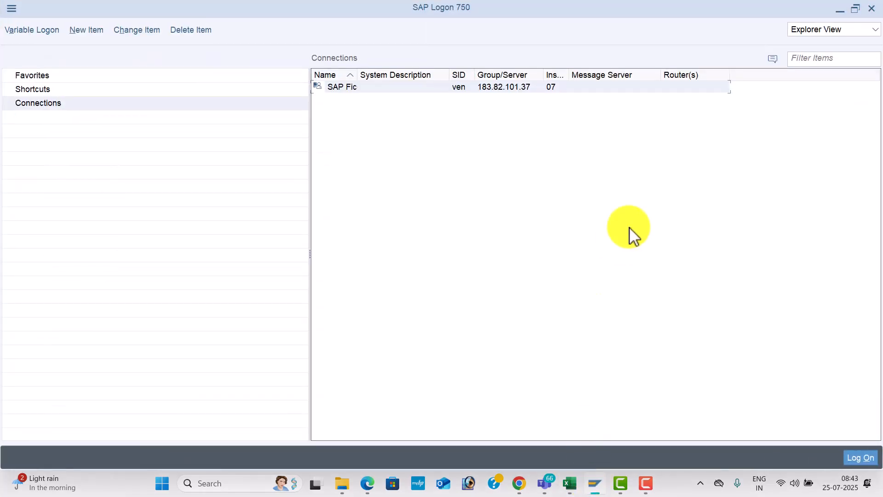
Log on to client 800 with the user ID and password, continuing this logon and ending others
double_click(576, 87)
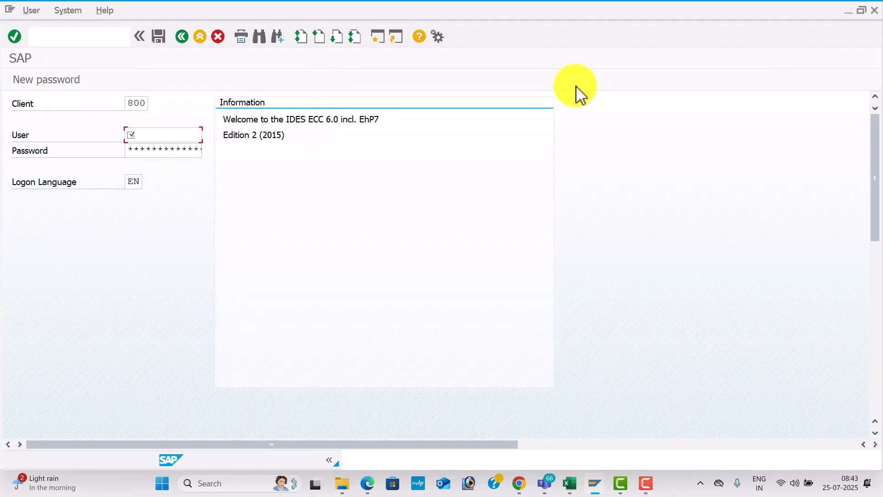
type("FIUSER42")
key("Tab")
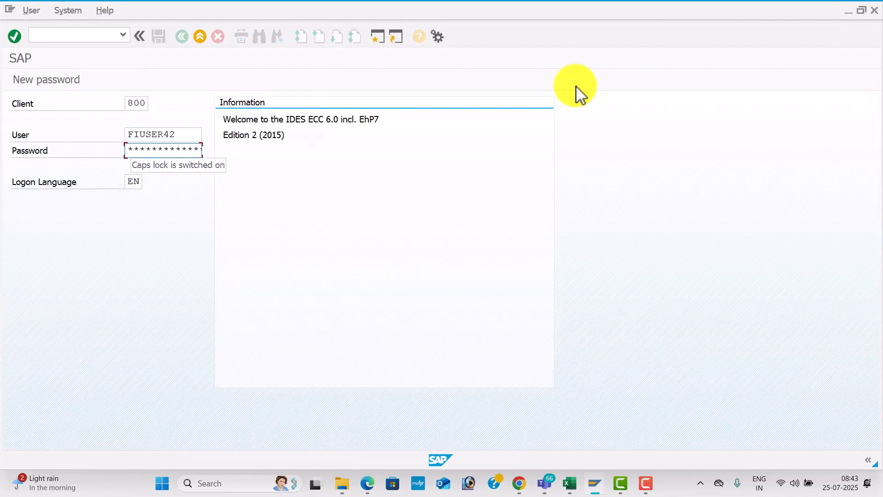
type("**")
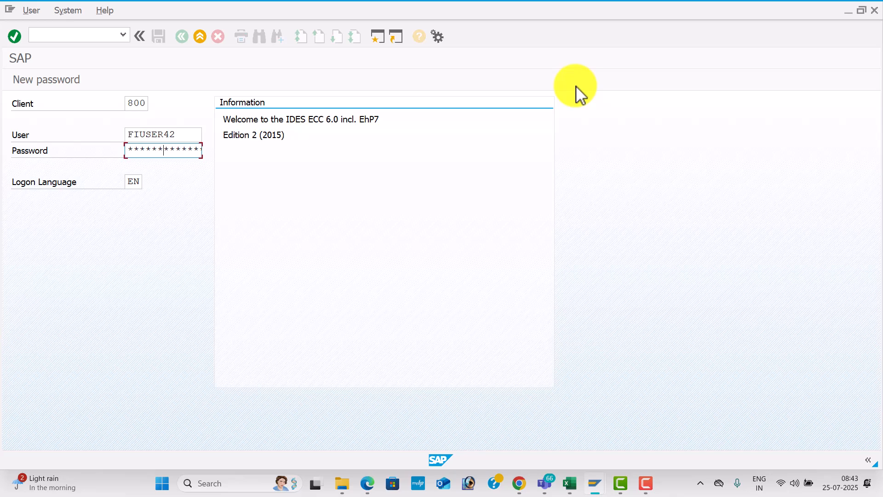
key("Return")
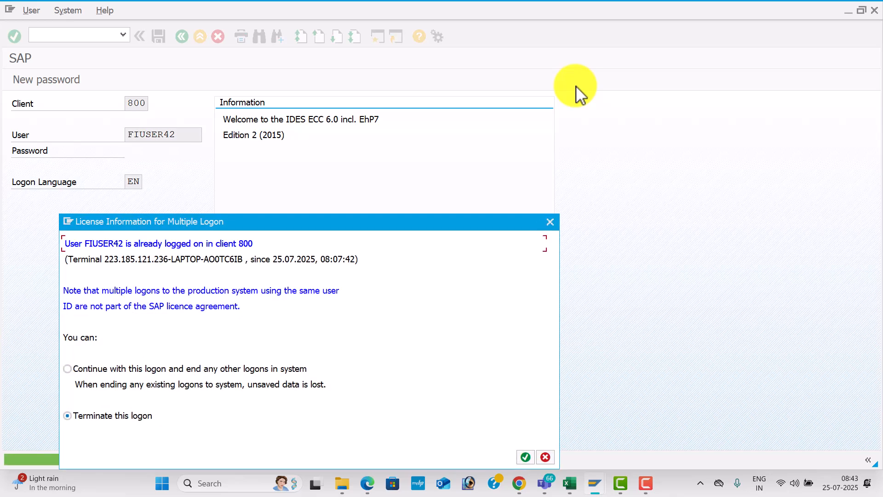
left_click(87, 368)
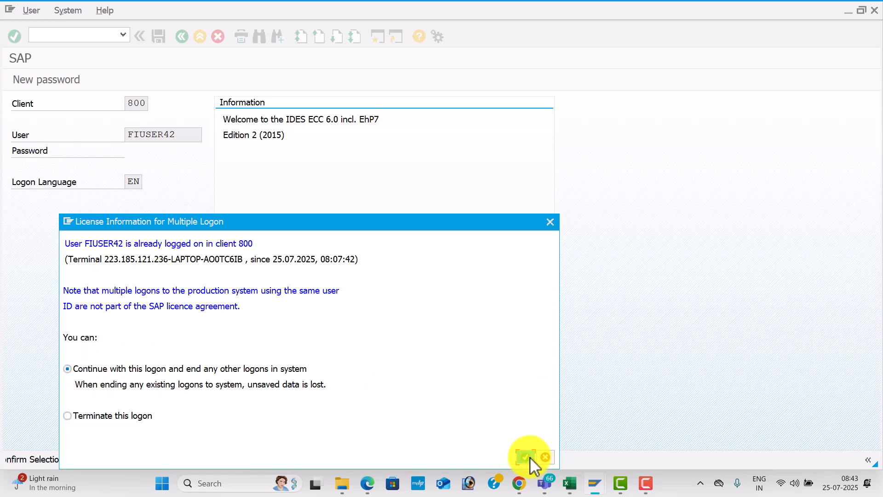
left_click(525, 456)
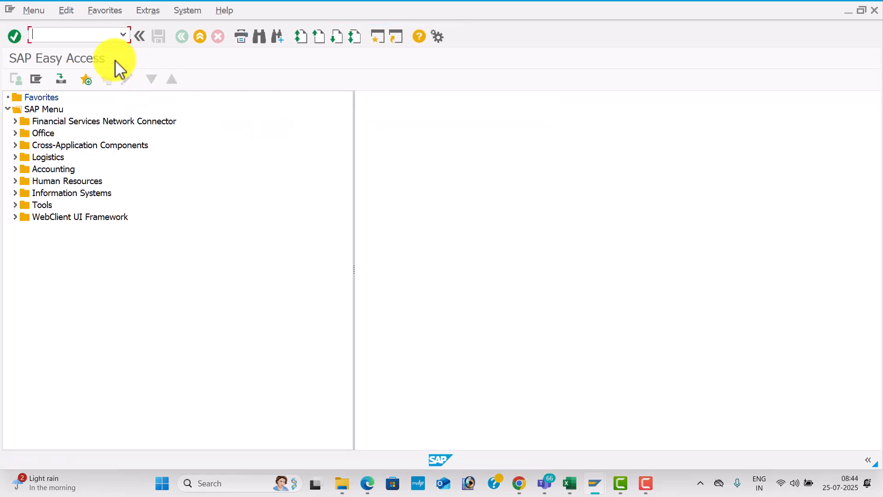
Run XK02 for company code TES1, pick the vendor via search, and select all views
type("XK02")
key("Return")
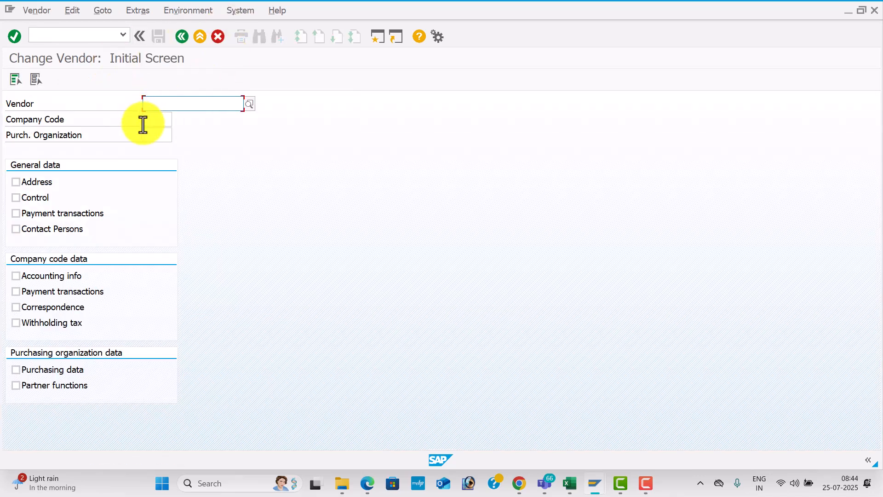
left_click(157, 120)
type("TES")
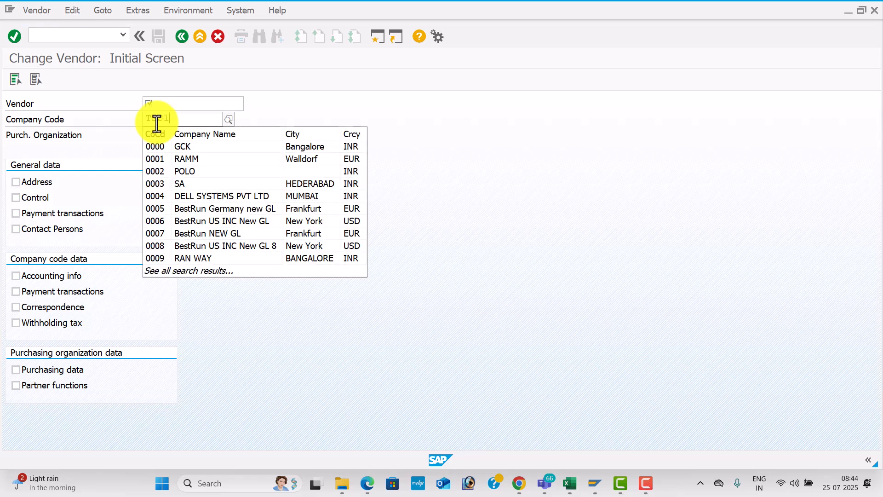
type("1")
key("Tab")
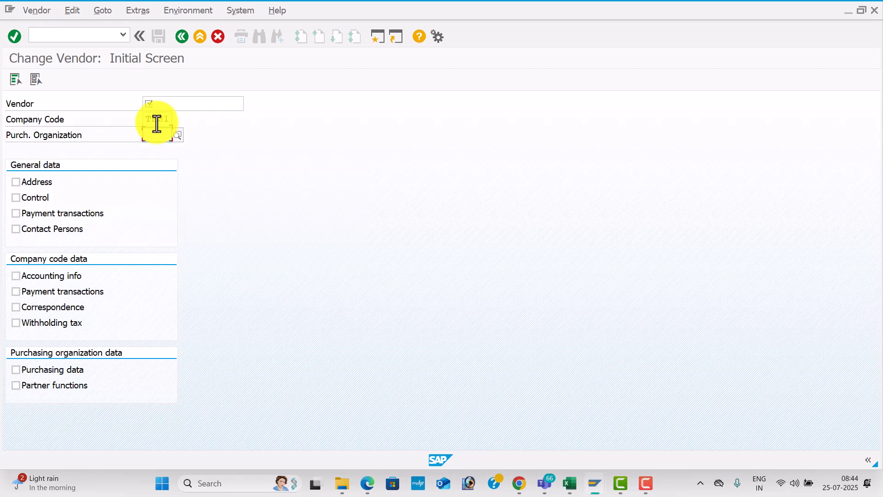
left_click(214, 103)
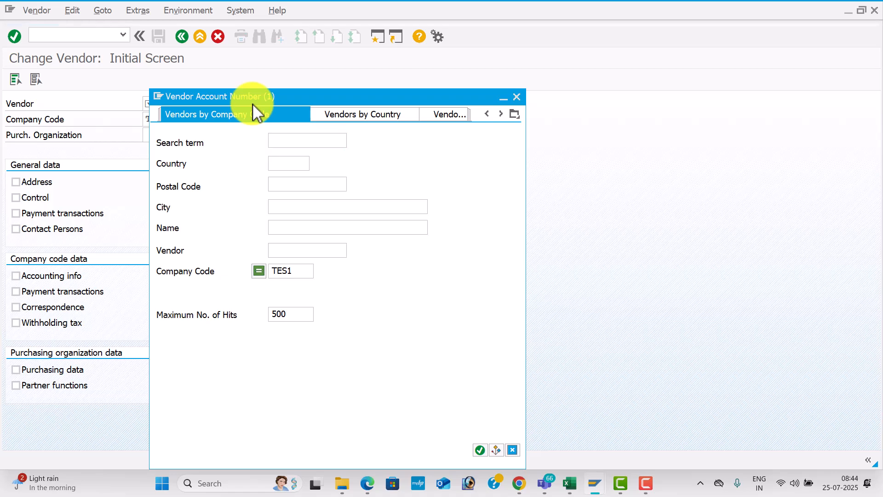
key("Return")
double_click(279, 111)
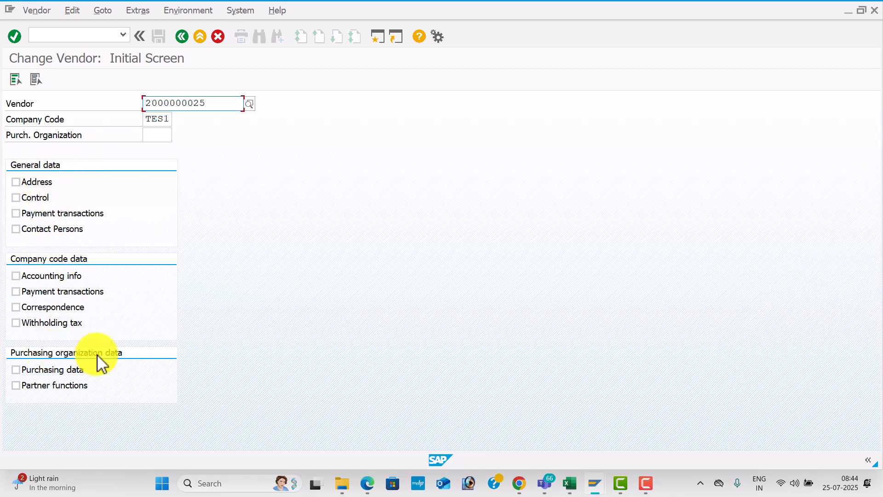
left_click(14, 80)
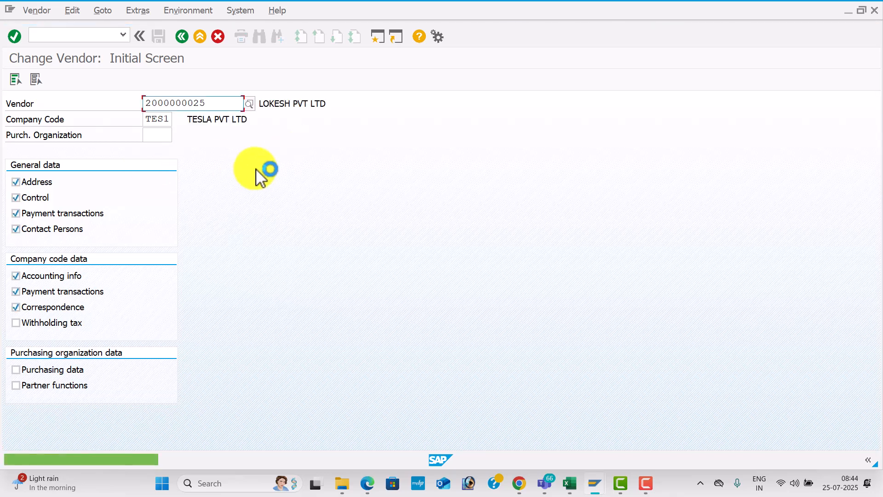
key("Return")
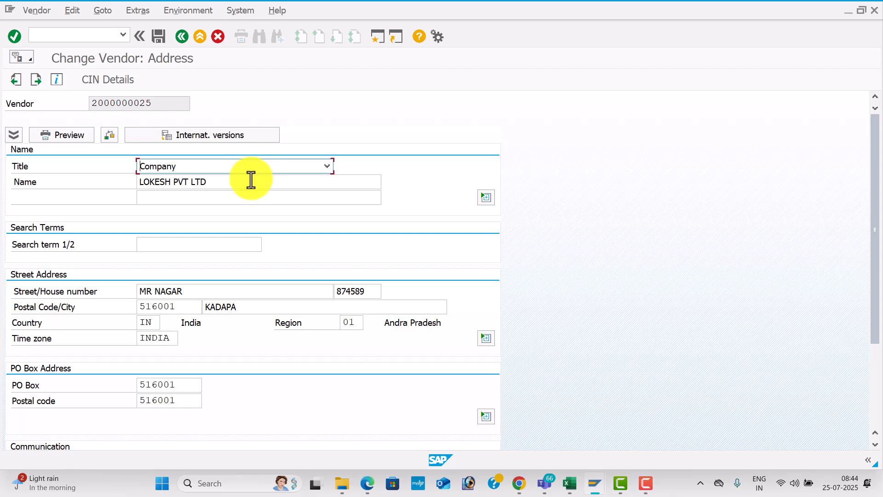
Check the XK02 Vendor Master Changes row in the Excel configuration workbook
key("alt+Tab")
key("Tab")
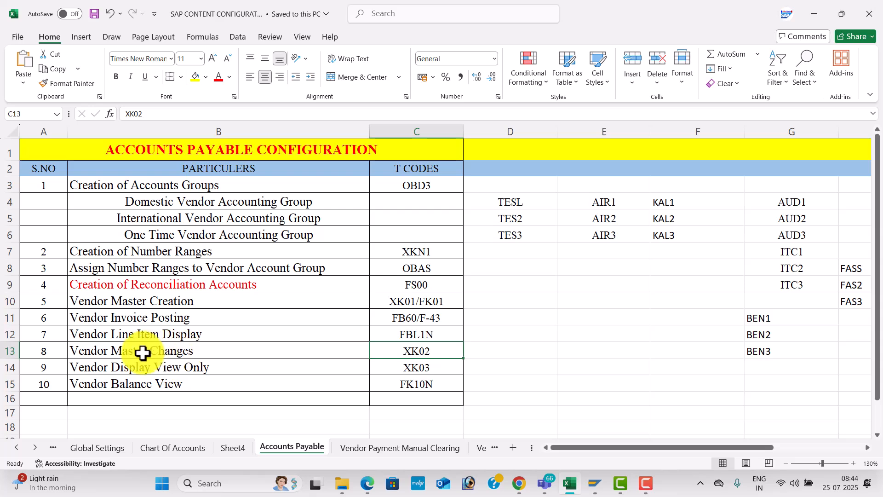
left_click(272, 347)
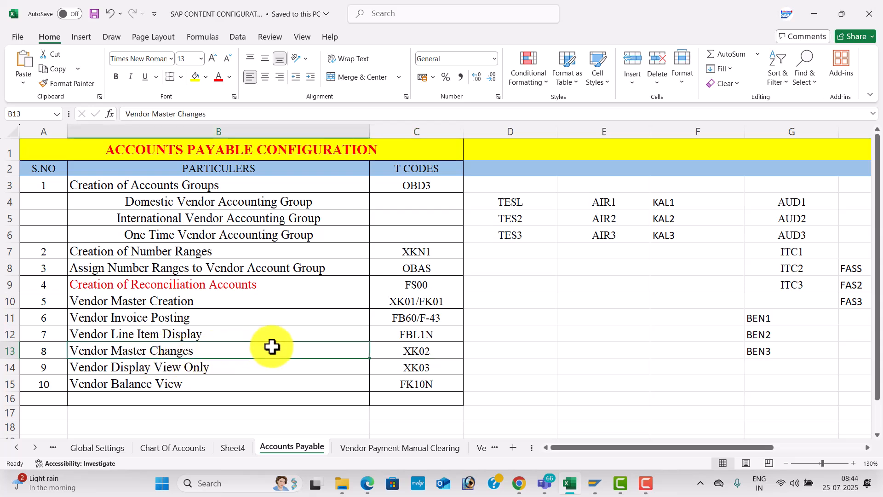
left_click(439, 352)
key("alt+Tab")
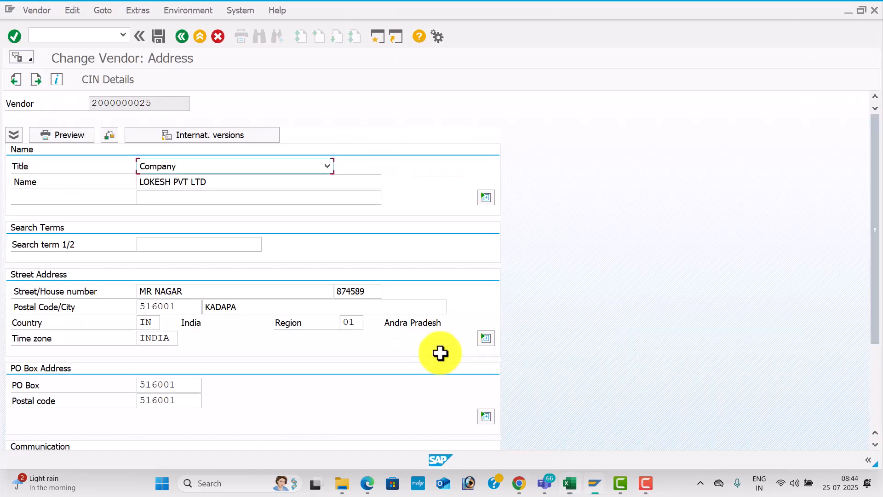
Edit the vendor's street name and change the postal code to 516008
left_click(195, 293)
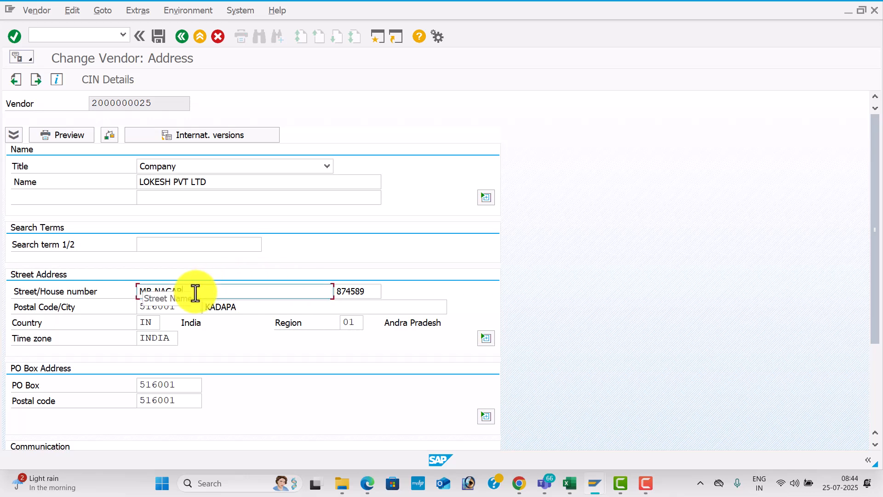
key("BackSpace")
key("BackSpace")
key("BackSpace")
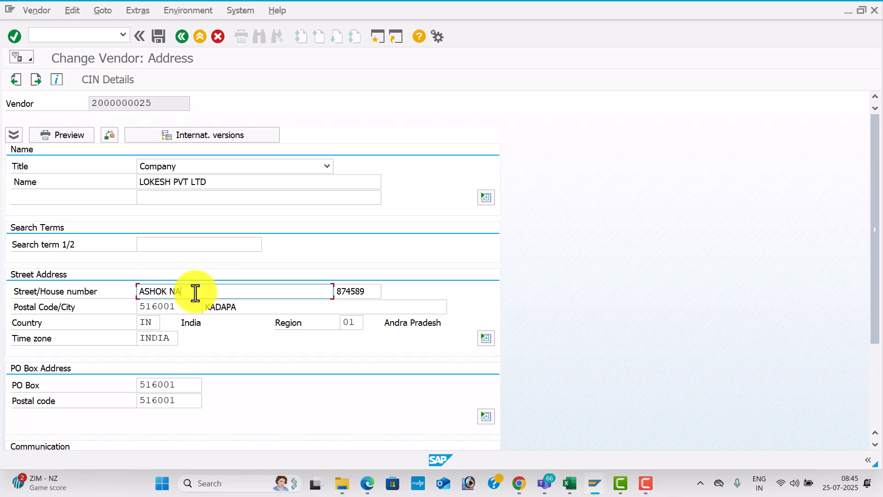
key("Tab")
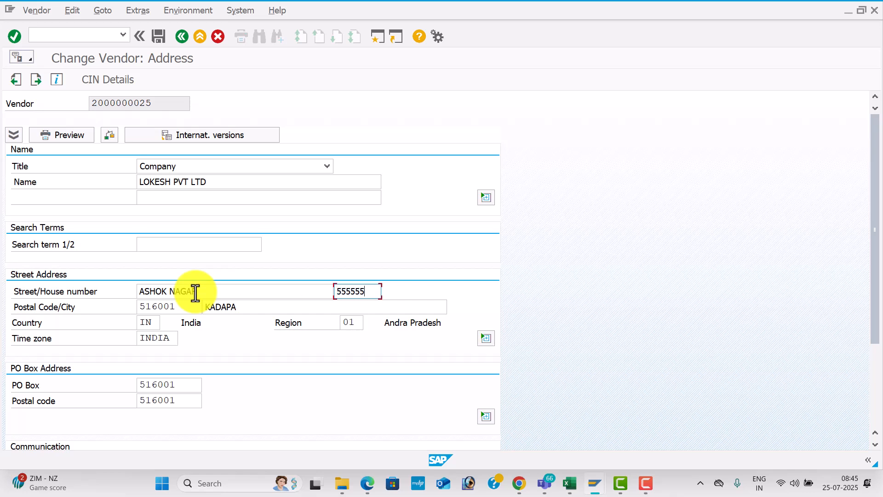
left_click(186, 306)
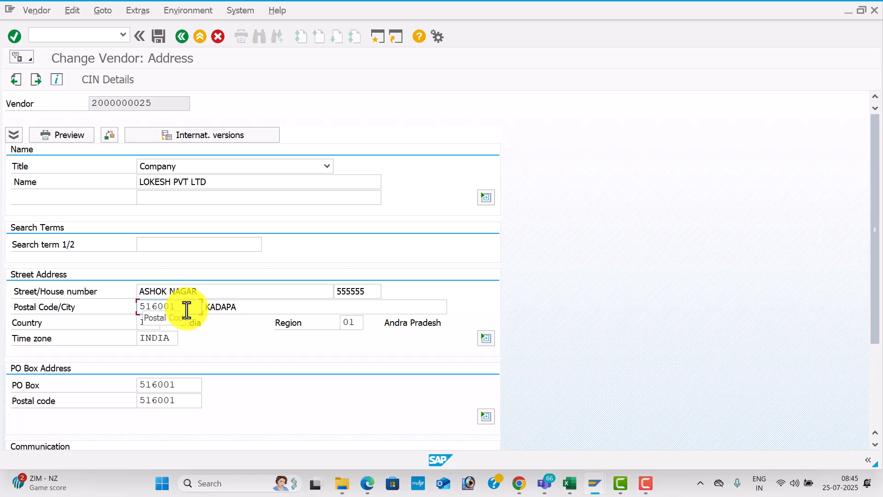
key("BackSpace")
type("8")
key("Tab")
Set city VIZAG, PO box and PO box postal code 516008, and save the vendor
type("VI")
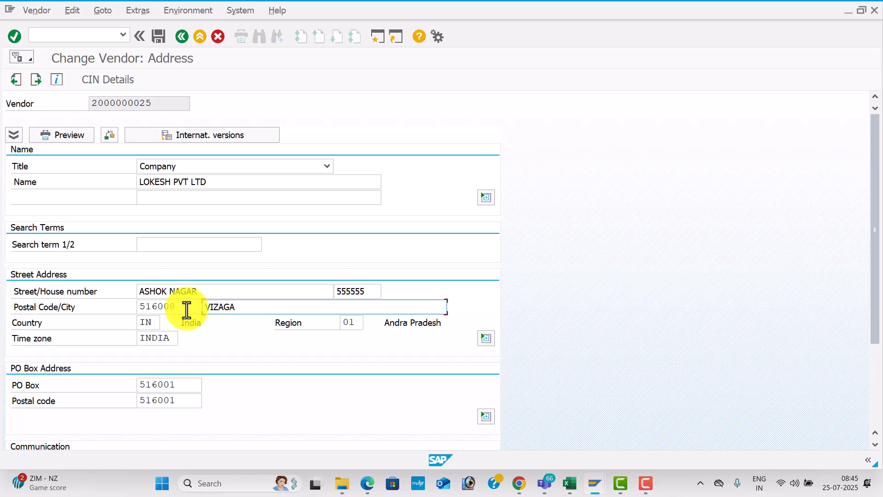
left_click(183, 384)
key("BackSpace")
type("8")
key("Tab")
key("BackSpace")
type("8")
key("Tab")
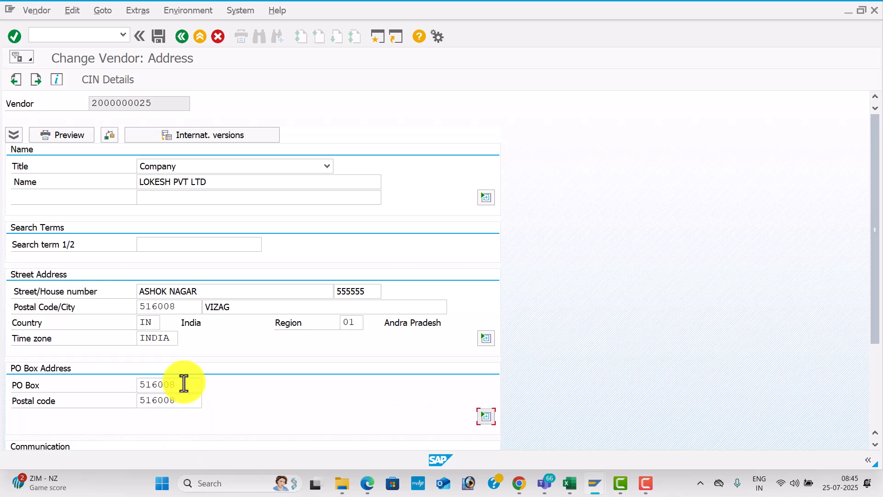
left_click(158, 41)
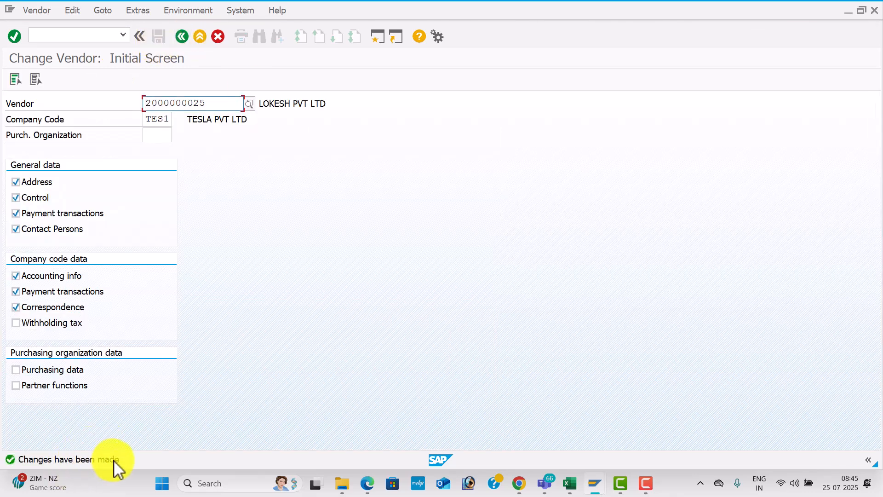
key("alt+Tab")
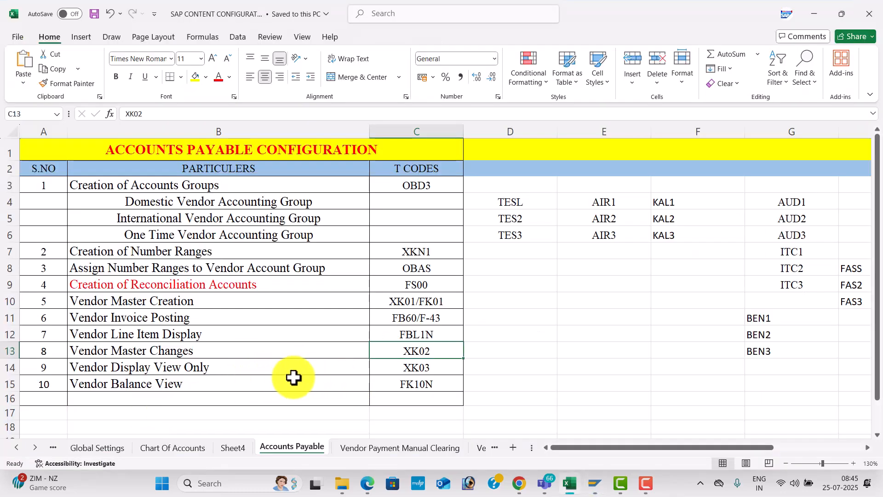
left_click(395, 368)
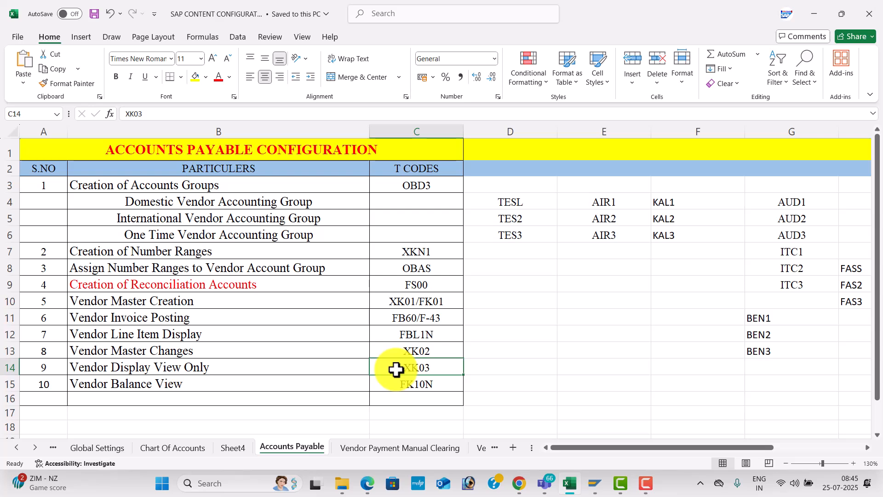
key("alt+Tab")
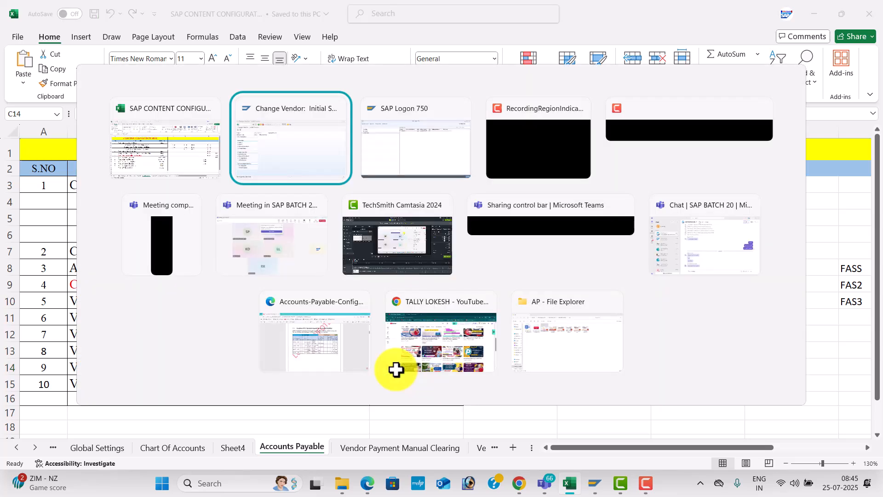
left_click(93, 37)
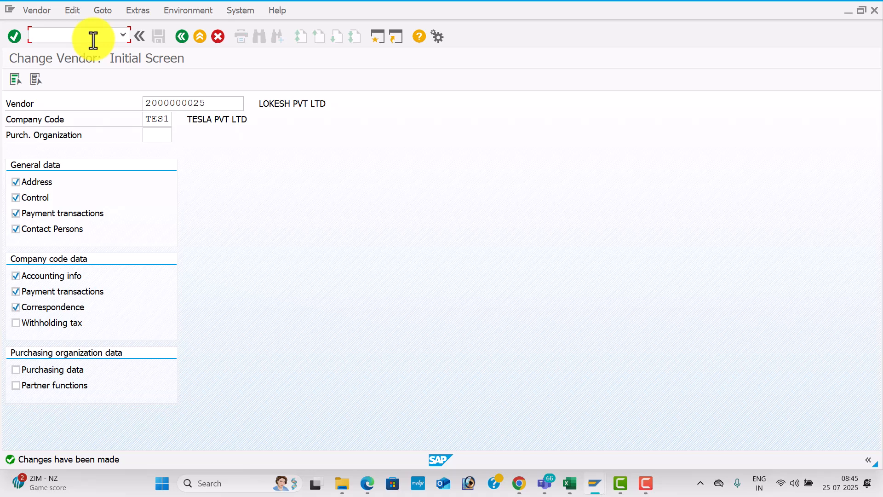
key("Return")
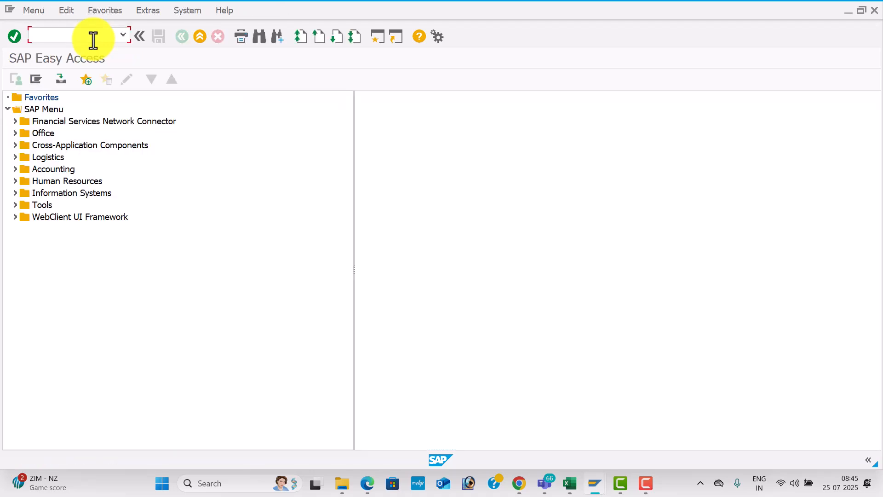
key("Return")
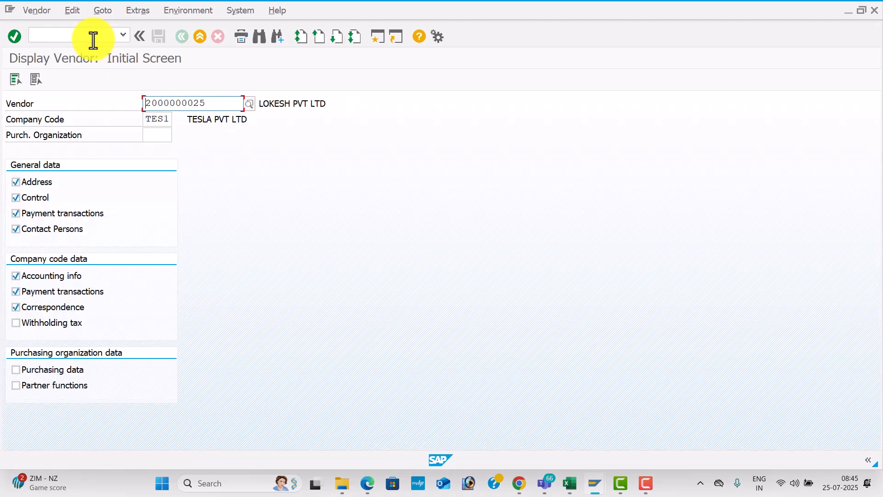
key("Return")
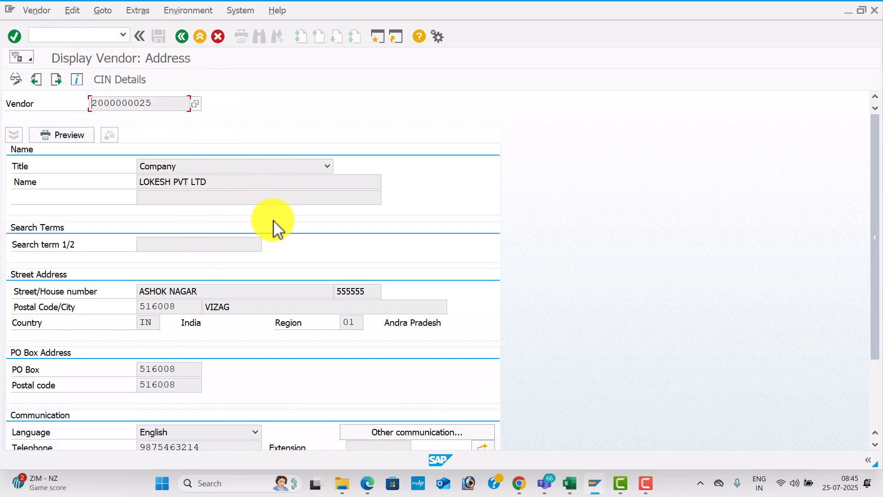
Verify street ASHOK NAGAR, house number 555555 and city VIZAG, then locate FK10N in Excel
left_click(237, 247)
left_click(216, 288)
left_click(231, 307)
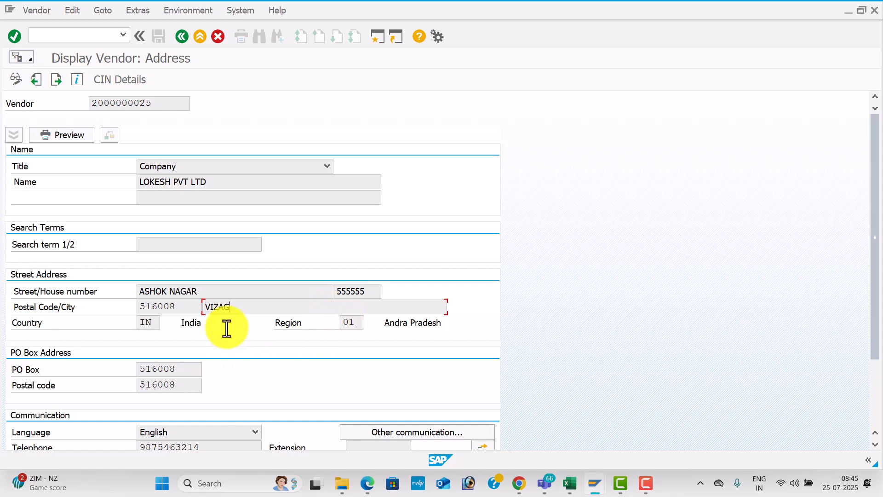
key("alt+Tab")
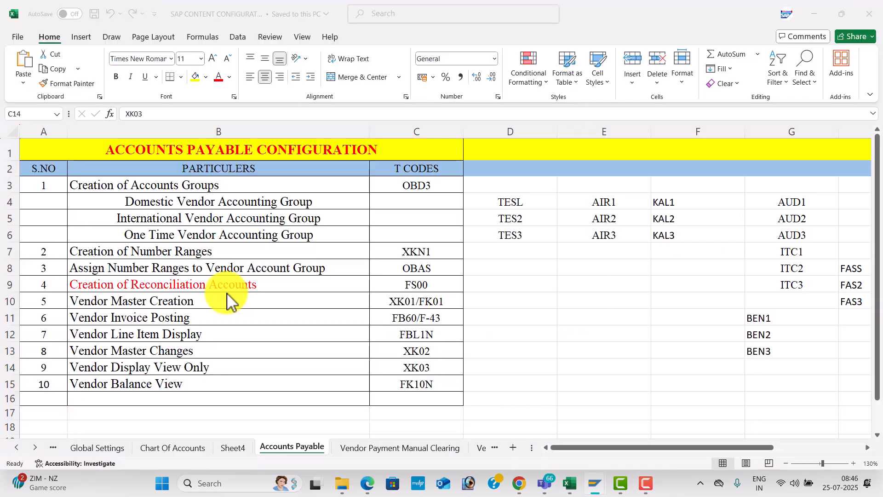
left_click(406, 378)
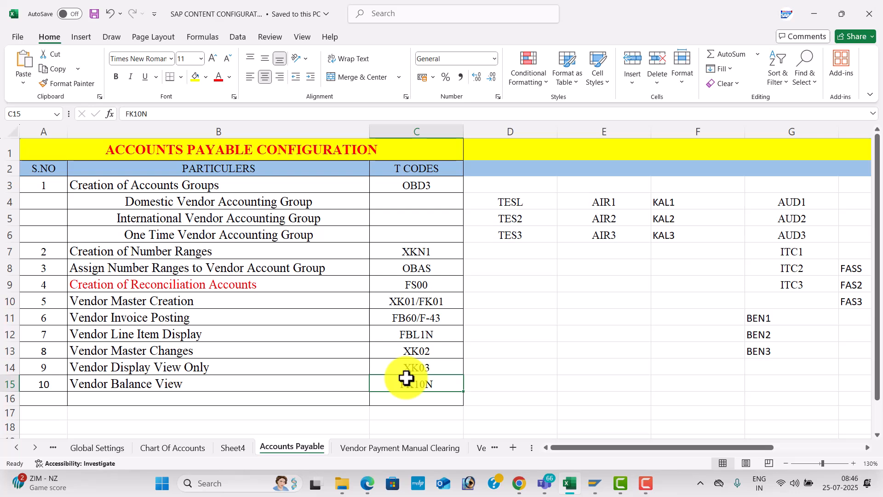
key("alt+Tab")
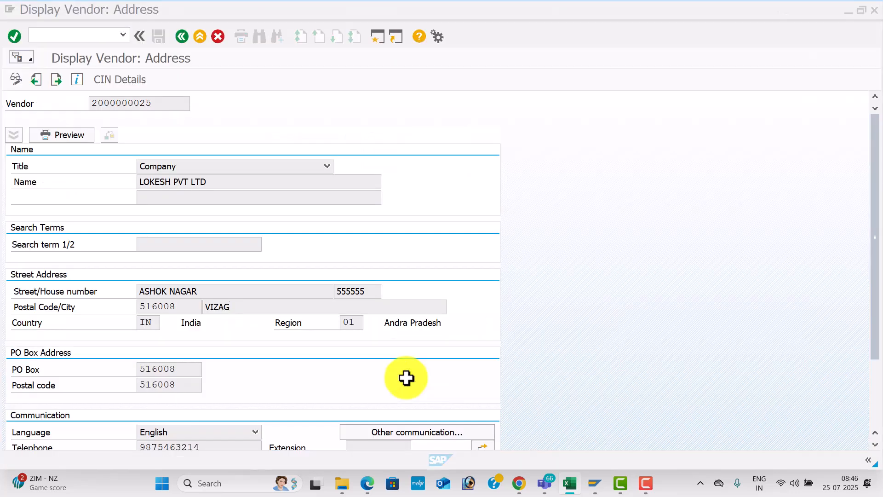
left_click(87, 33)
type("/NFK10N")
key("Return")
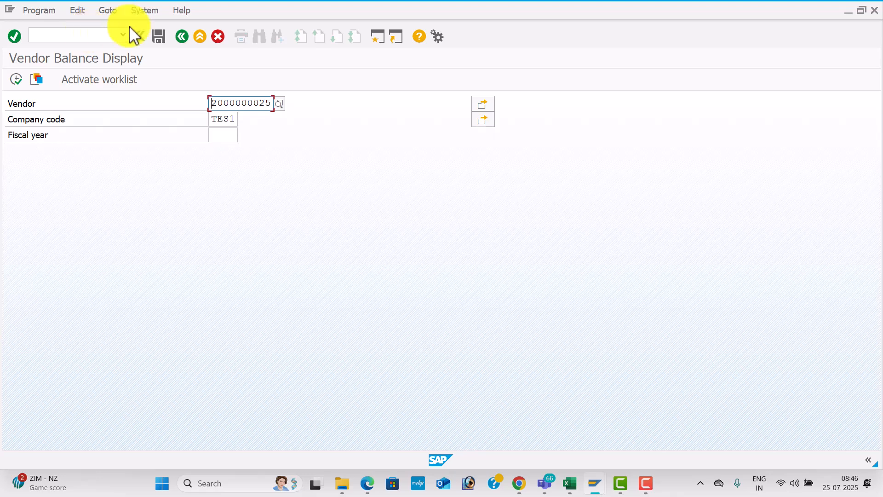
left_click(17, 80)
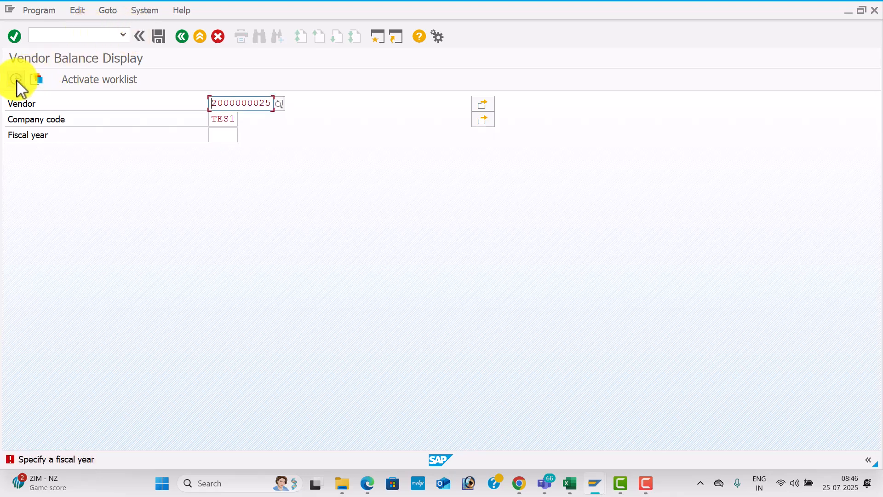
left_click(279, 103)
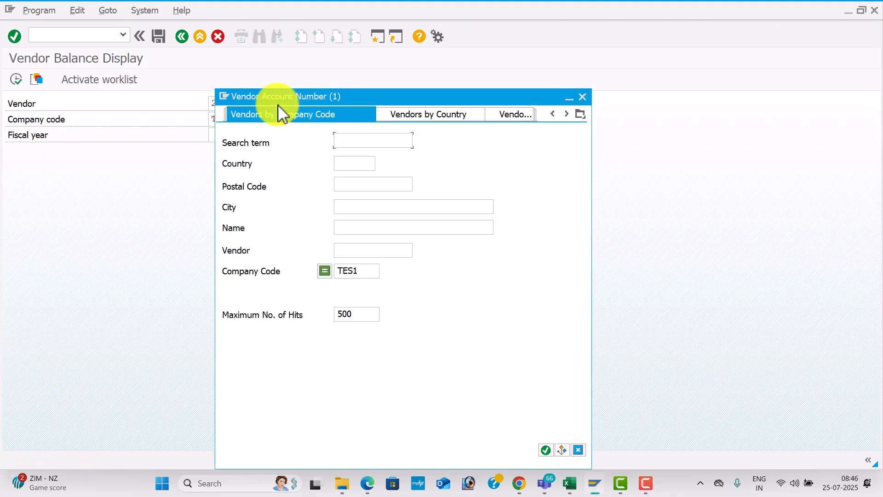
key("Return")
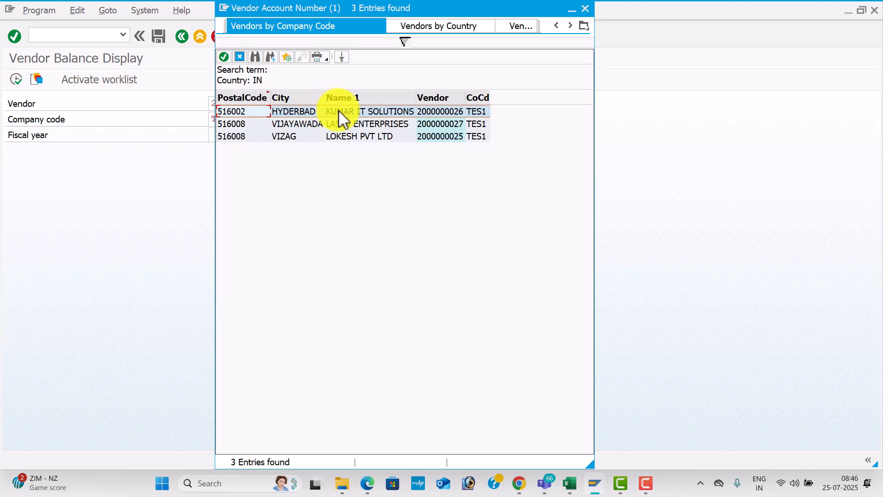
double_click(349, 137)
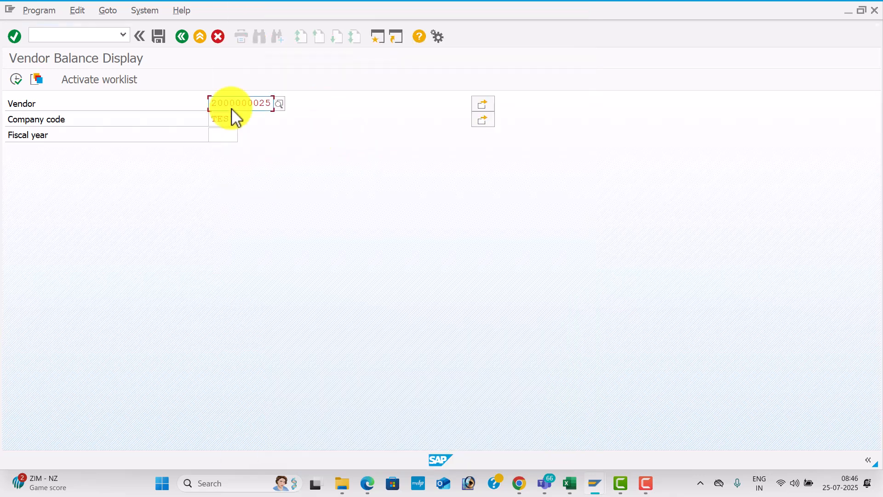
Enter fiscal year 2025 and display balances, showing 170.000 credit in period 4
left_click(17, 79)
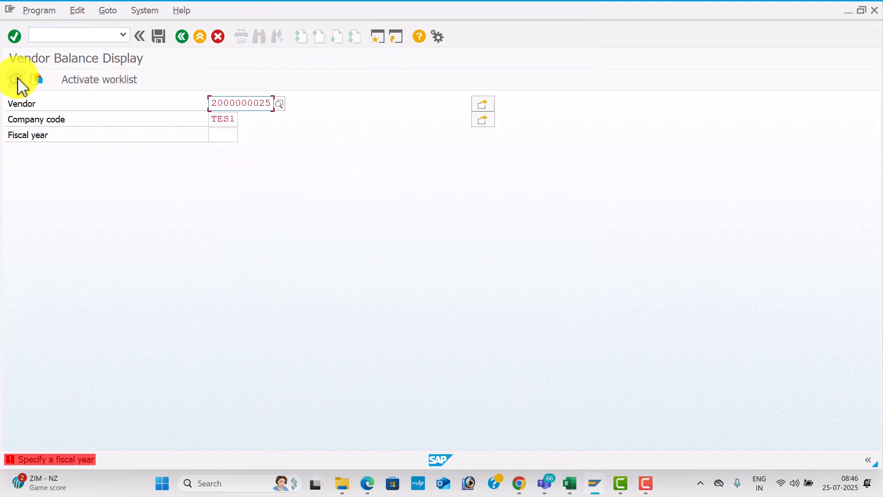
left_click(227, 134)
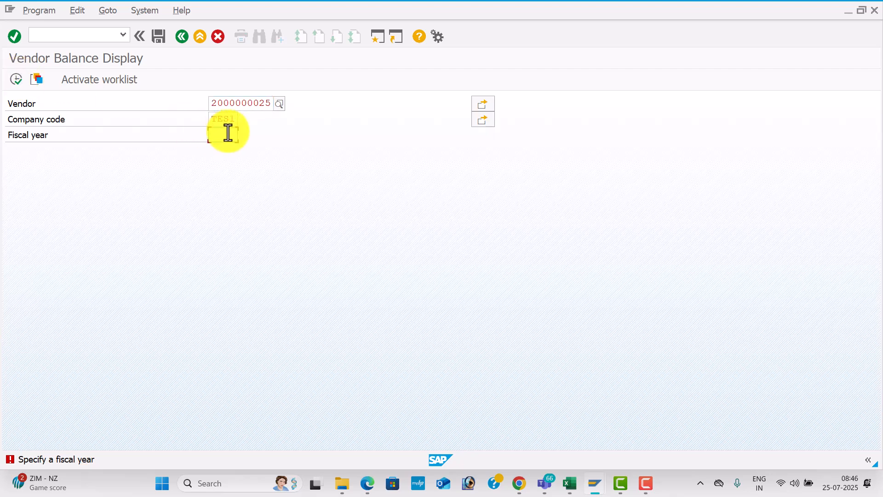
type("2025")
key("Return")
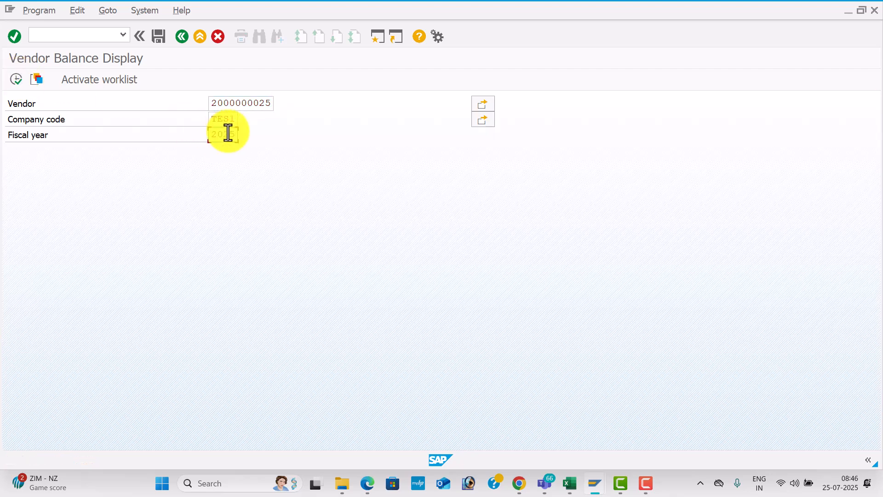
left_click(17, 79)
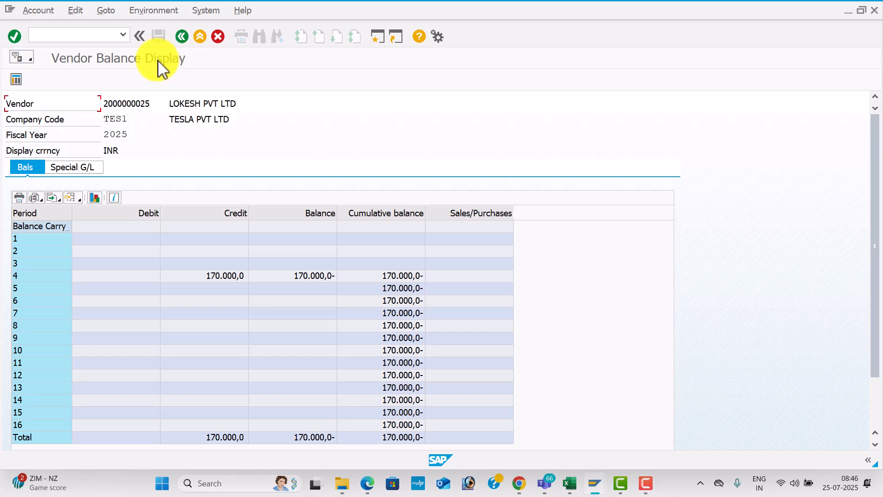
Start transaction FBL1N to reach the Vendor Line Item Display selection screen
type("/N")
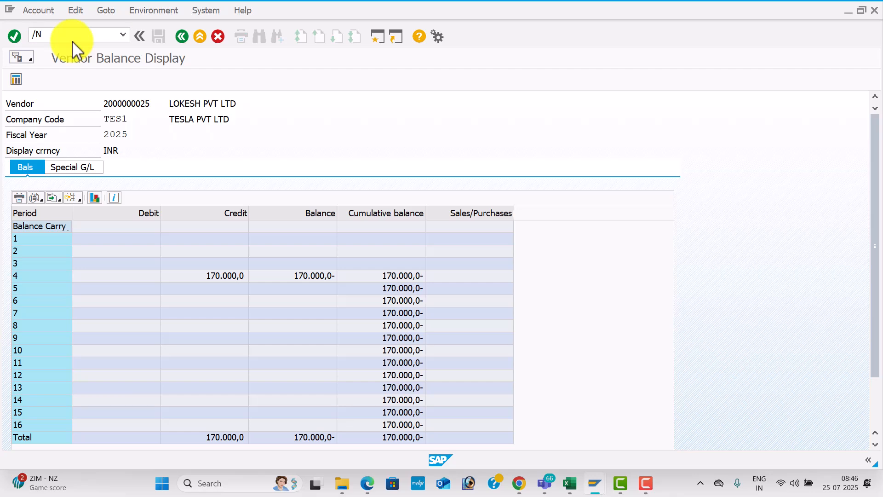
key("alt+Tab")
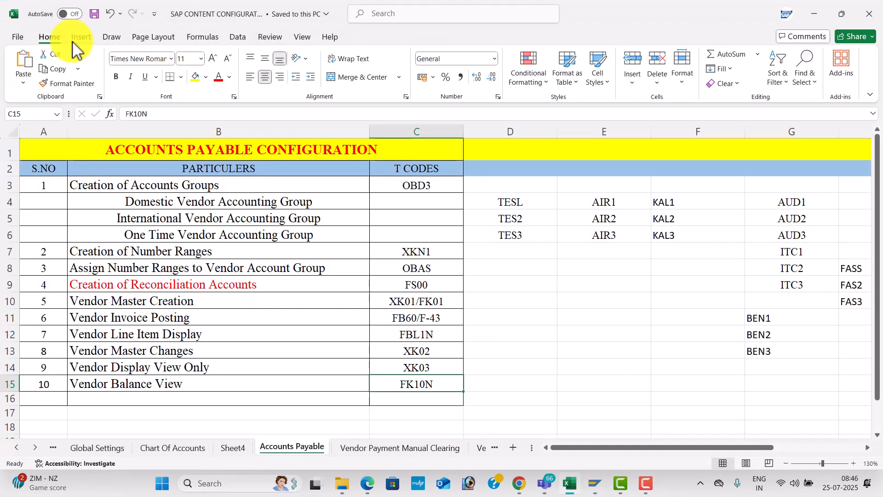
key("alt+Tab")
left_click(72, 41)
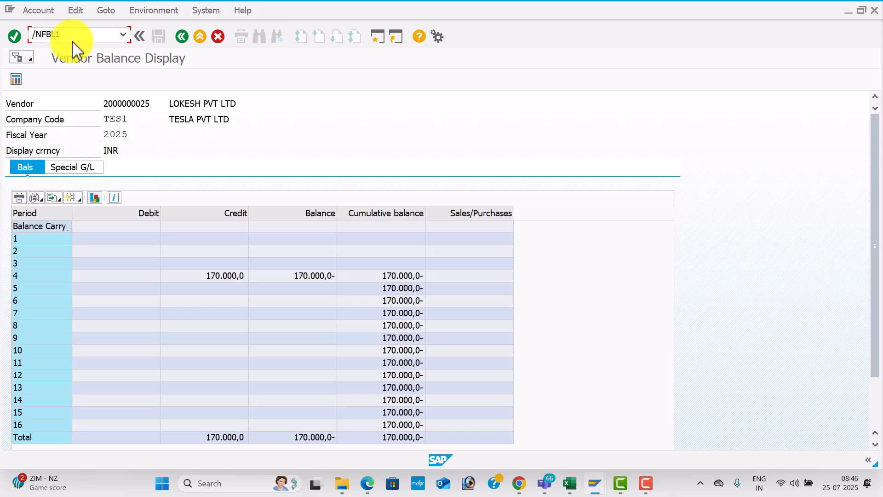
key("Return")
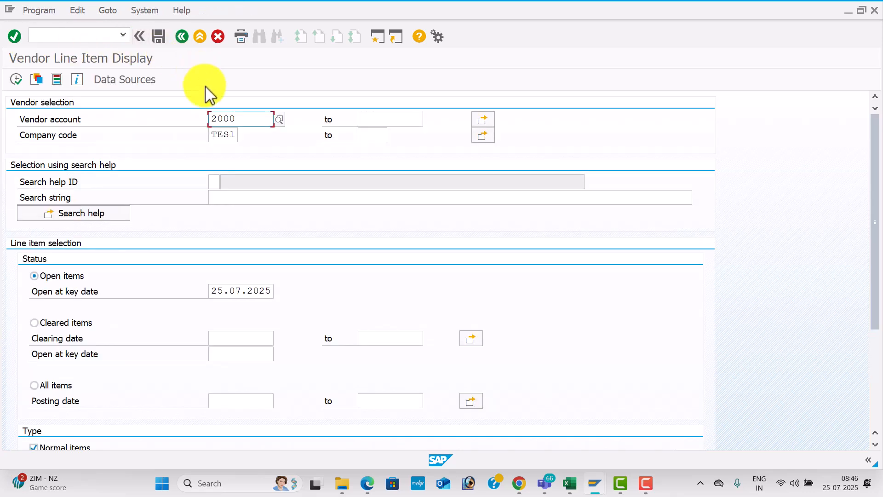
key("F8")
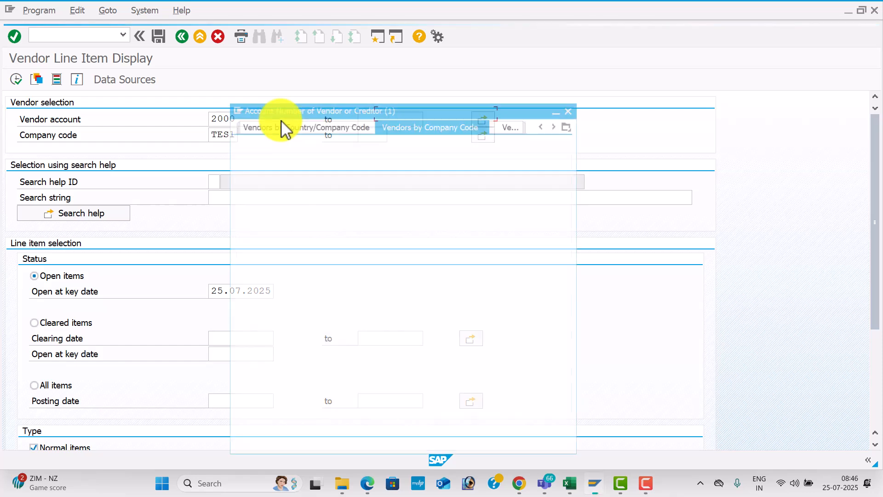
key("Return")
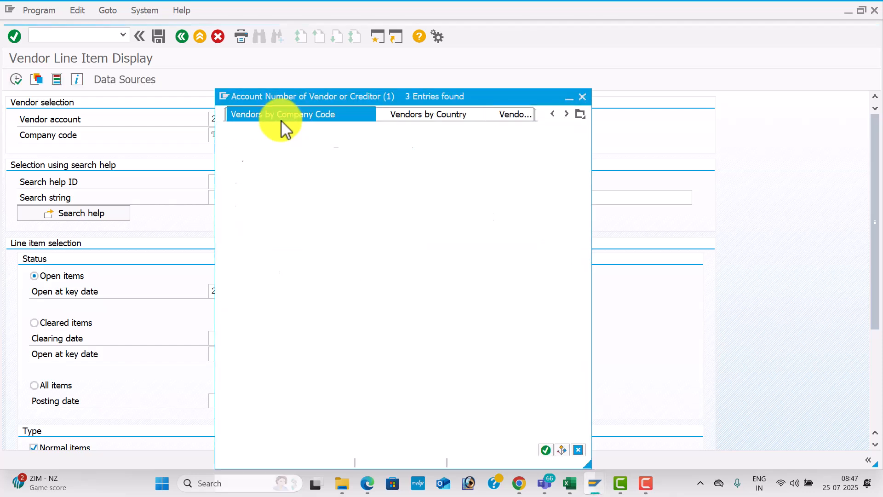
left_click(346, 137)
double_click(346, 137)
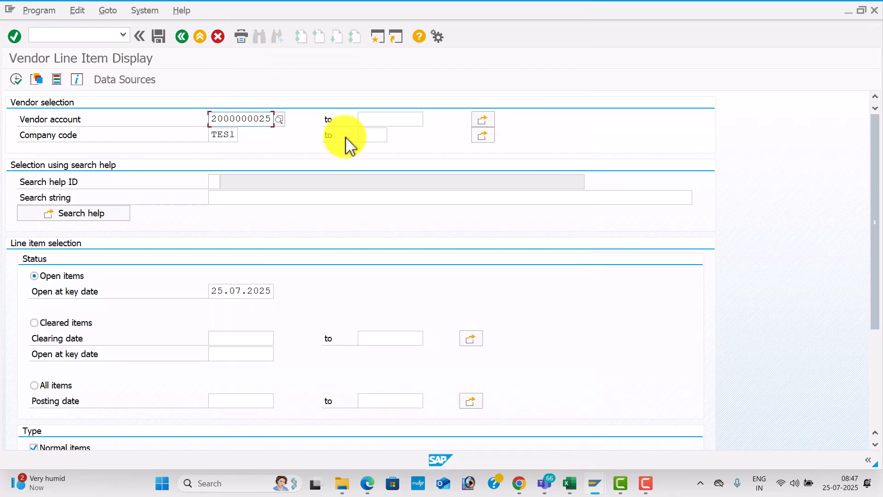
left_click(19, 79)
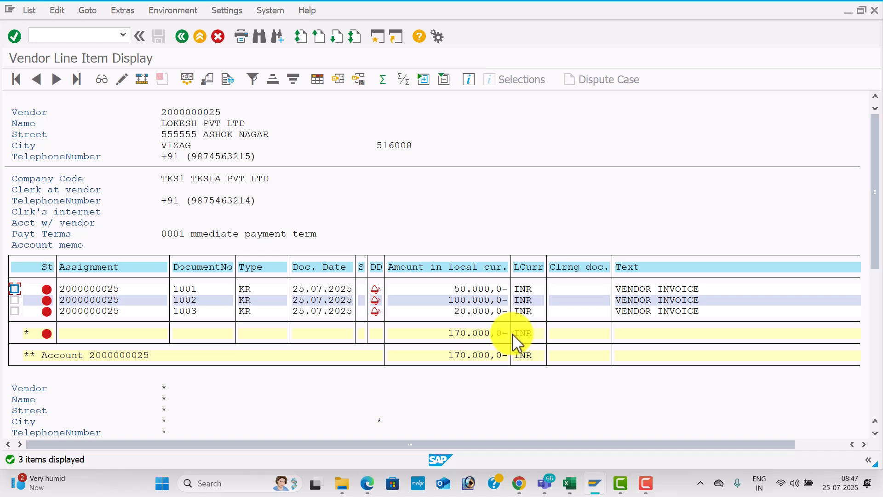
key("alt+Tab")
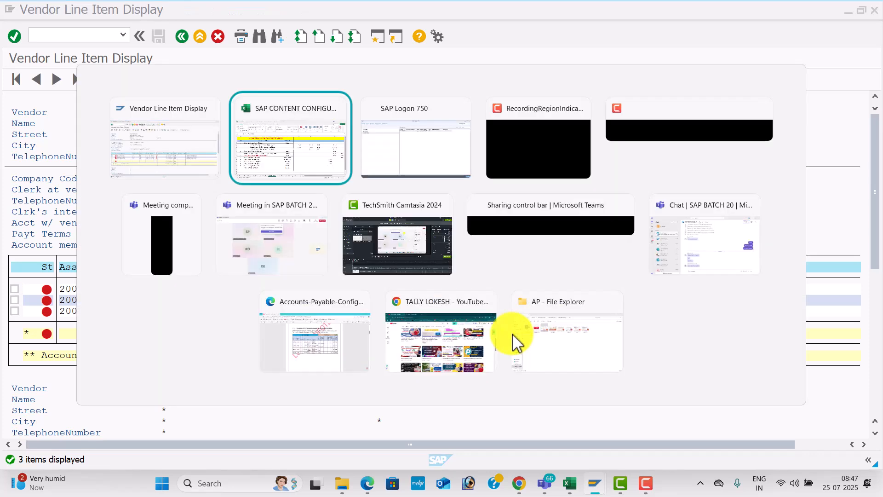
key("alt+Tab")
key("alt+Tab")
key("alt+Tab")
key("alt+Tab")
key("alt+Tab")
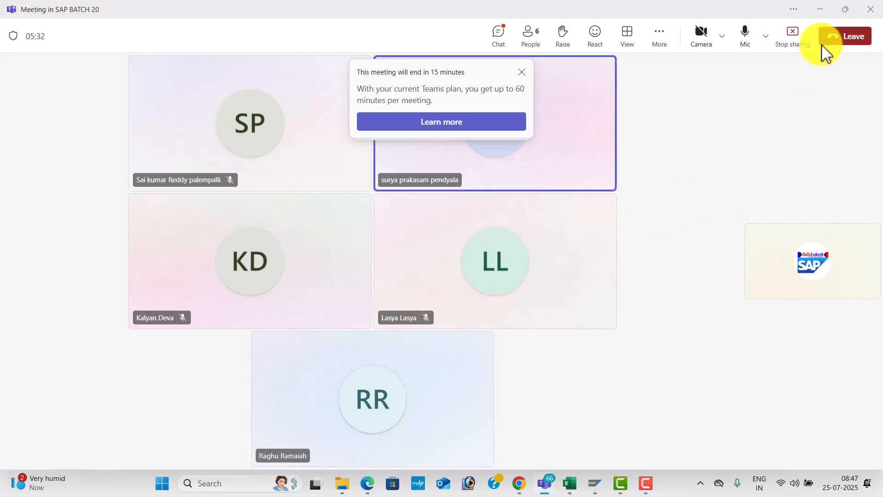
left_click(848, 41)
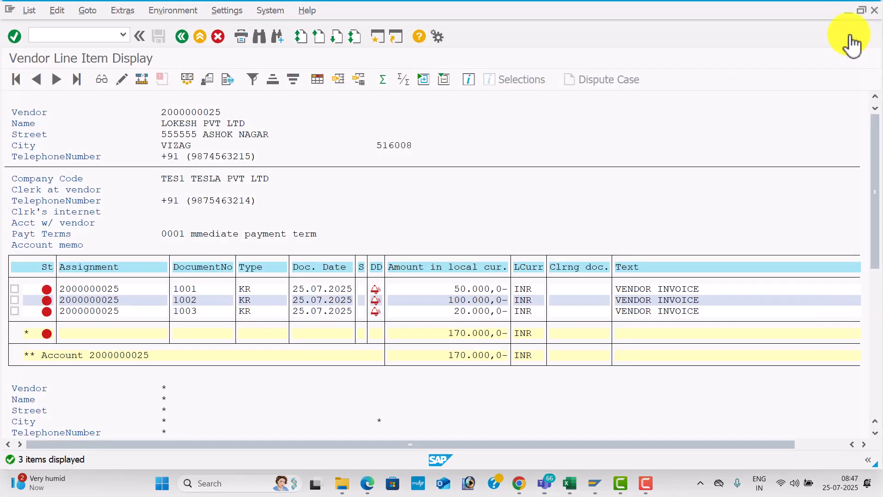